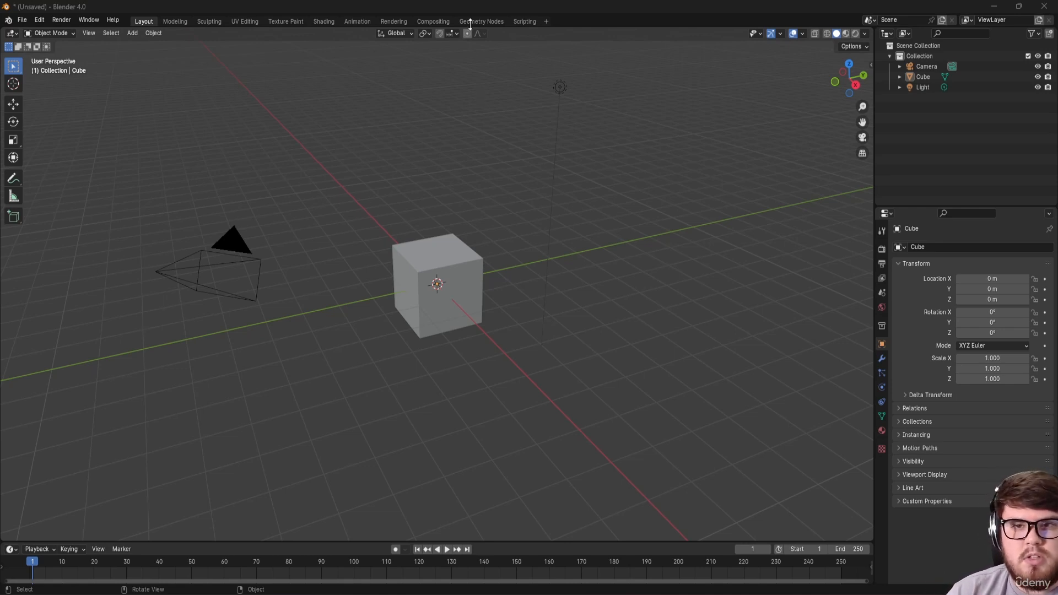
Step: Add the VFX > Motion Tracking workspace and stretch its clip editor to fill most of the window height
click(546, 21)
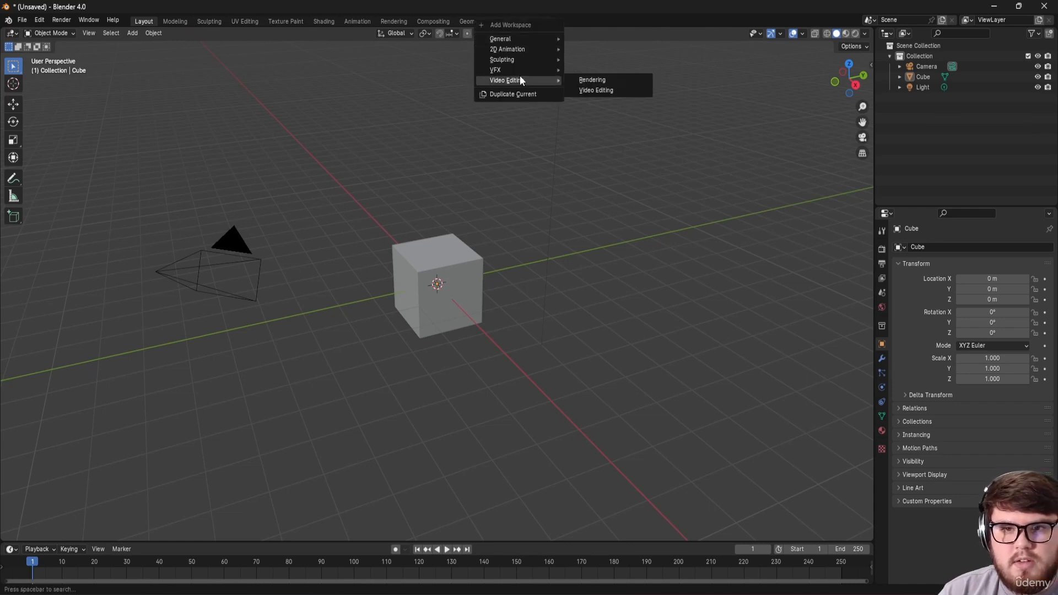
mouse_move(526, 68)
click(599, 89)
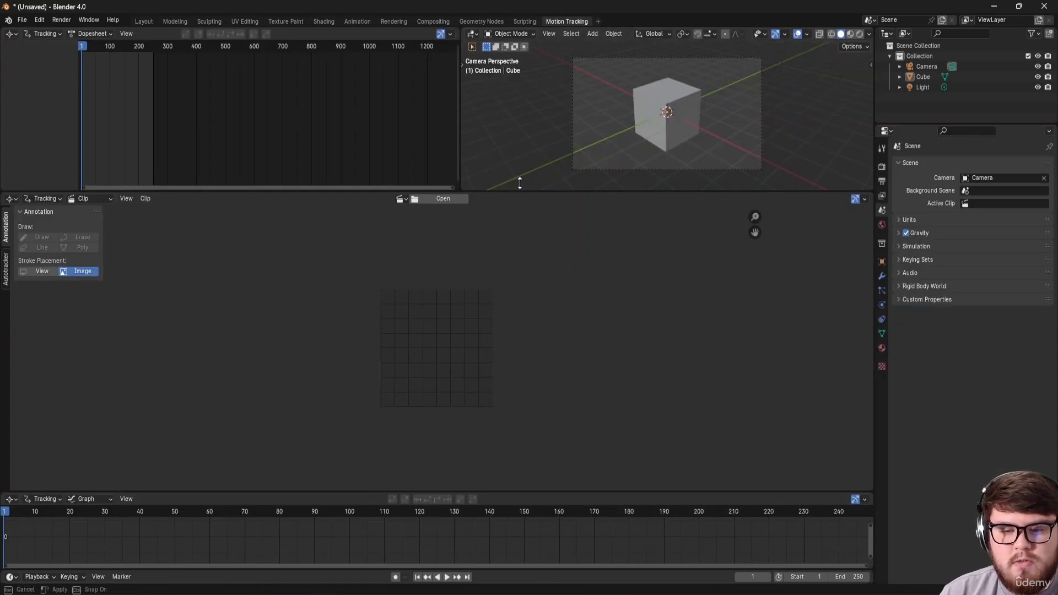
drag(521, 192, 512, 72)
drag(506, 492, 506, 515)
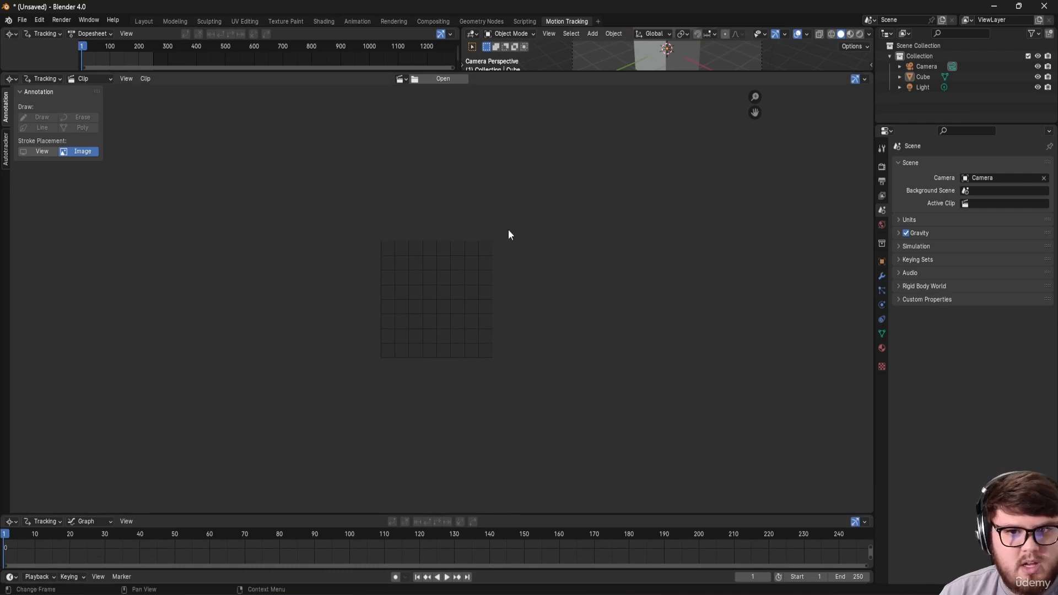
Step: Load Ch3-1.MOV from Z:\VFX_Course\Chapter_3\Footage into the clip editor
click(439, 78)
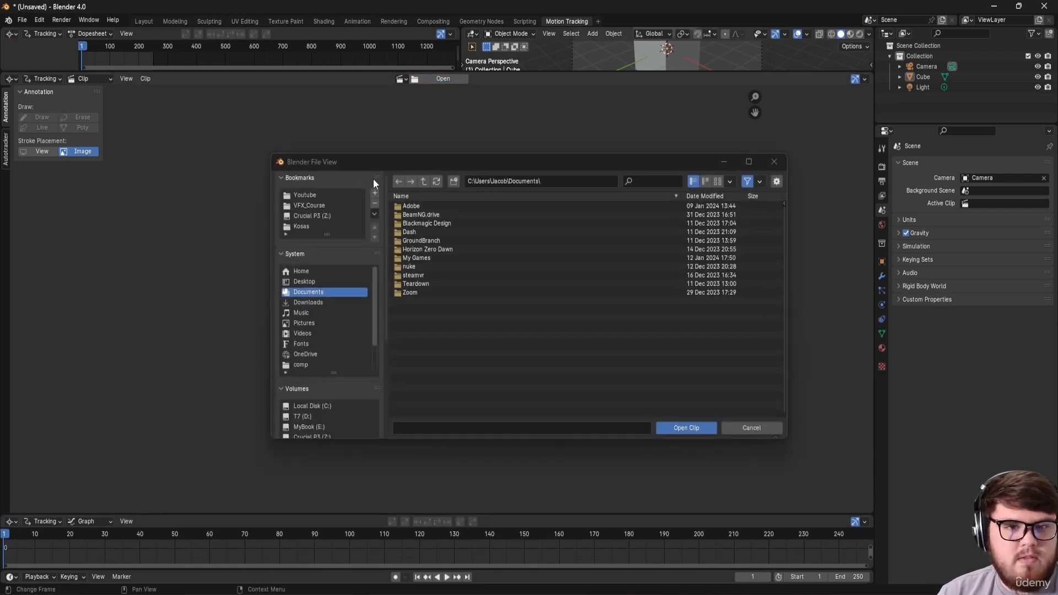
click(312, 218)
click(424, 214)
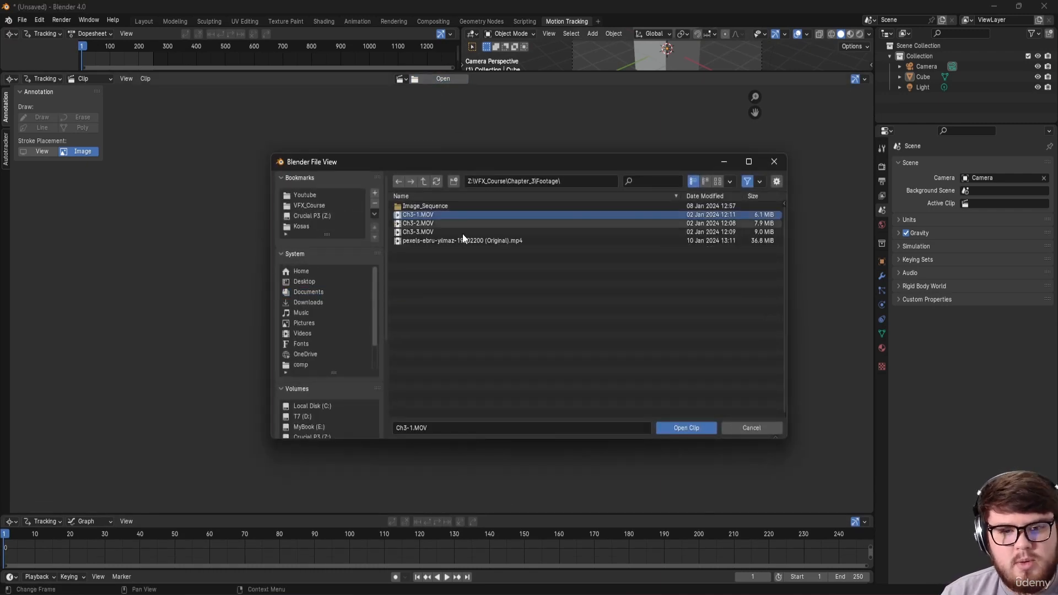
click(682, 426)
scroll(444, 296, down, 1)
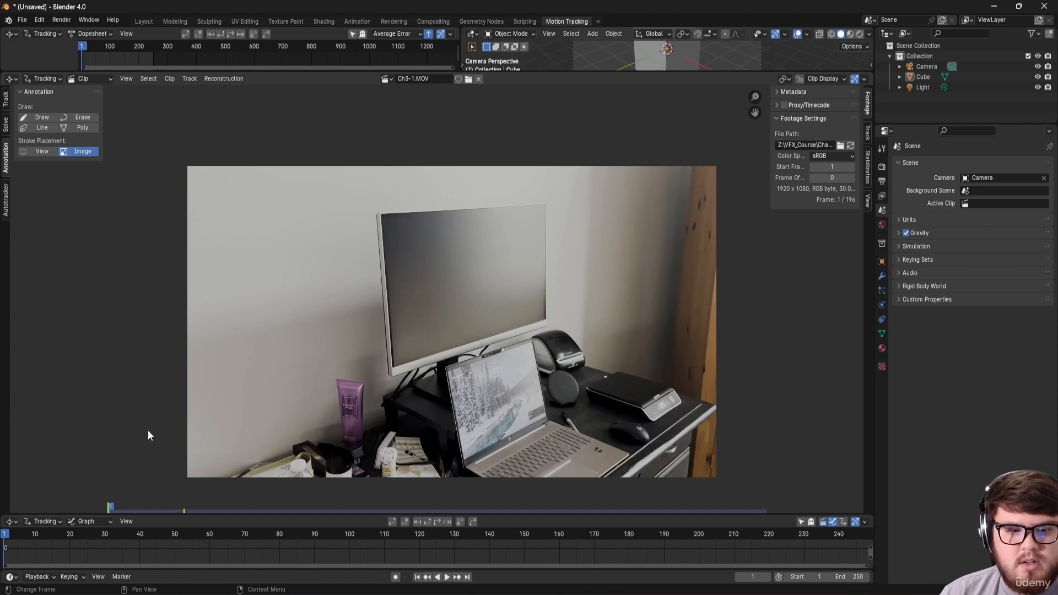
Step: Return to frame 1, set scene frames to the clip's 196 frames, and prefetch the footage
mouse_move(61, 531)
mouse_down()
mouse_move(151, 544)
mouse_move(81, 540)
mouse_up()
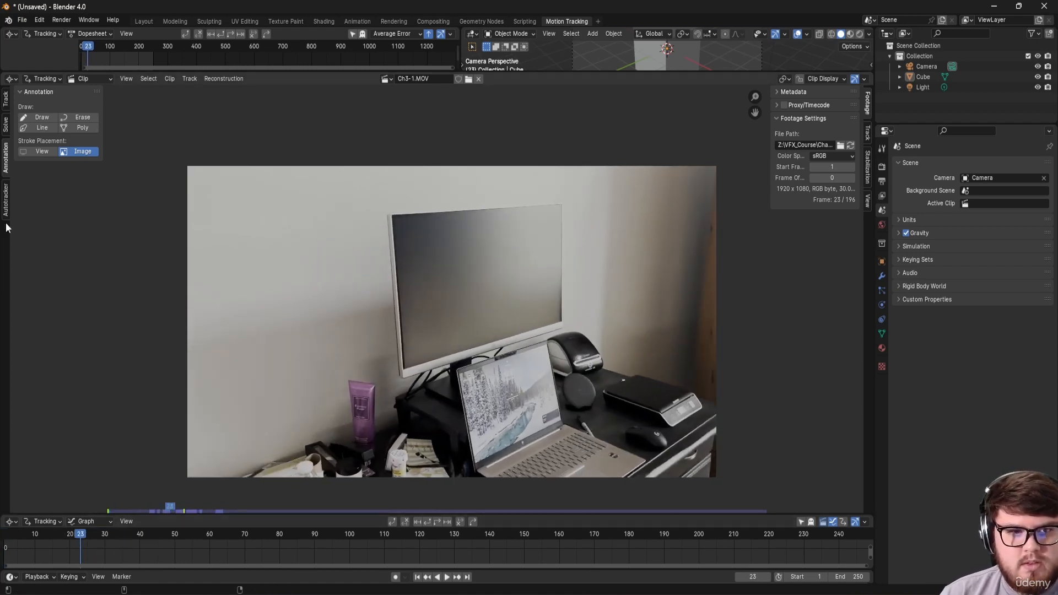
click(6, 100)
key(shift+Left)
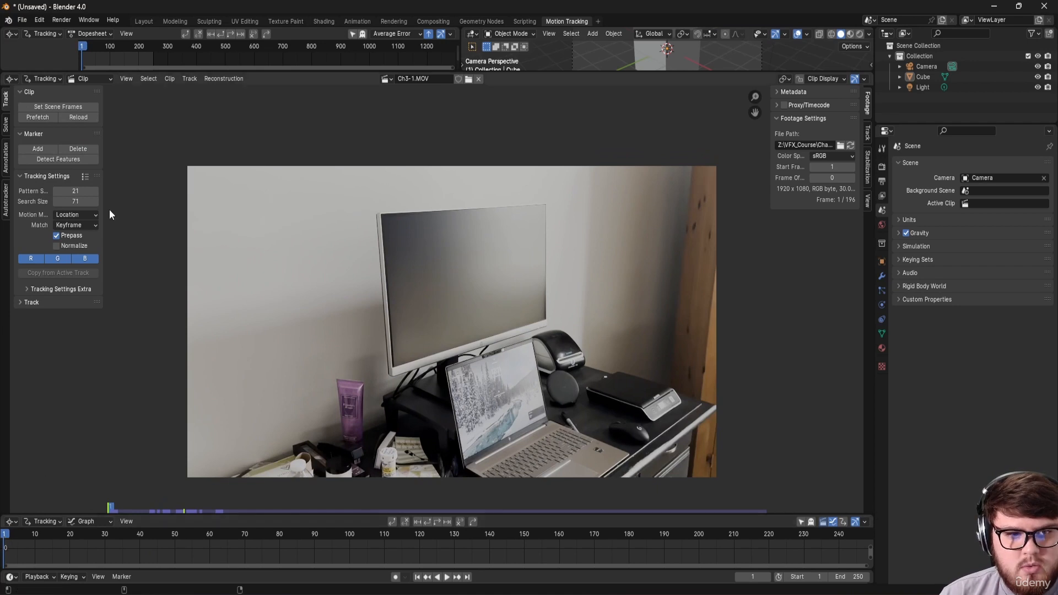
click(54, 108)
click(49, 116)
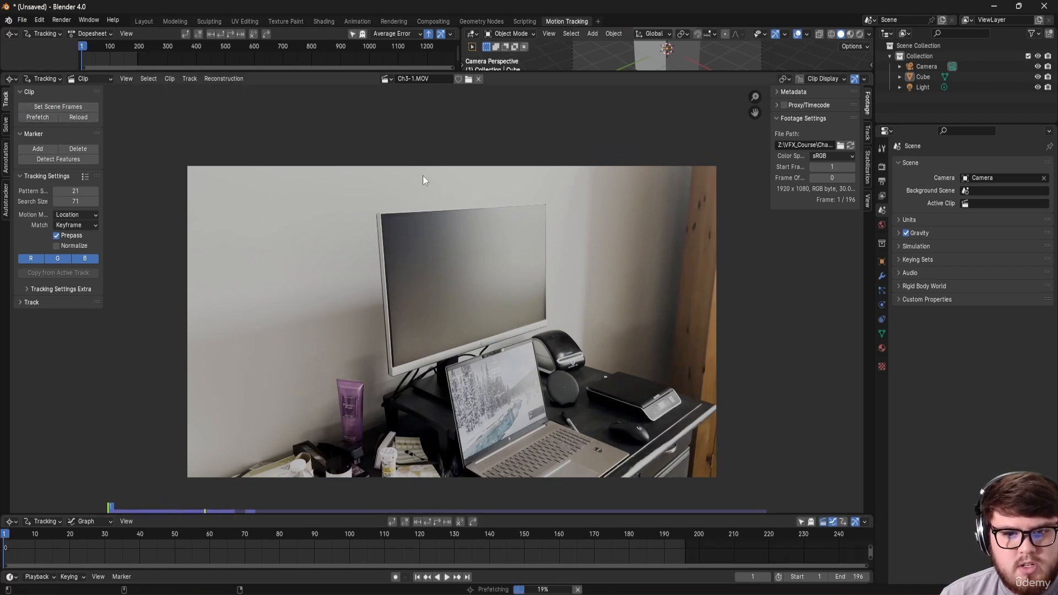
Step: Set the Color Management view transform to Standard in Render Properties
click(881, 167)
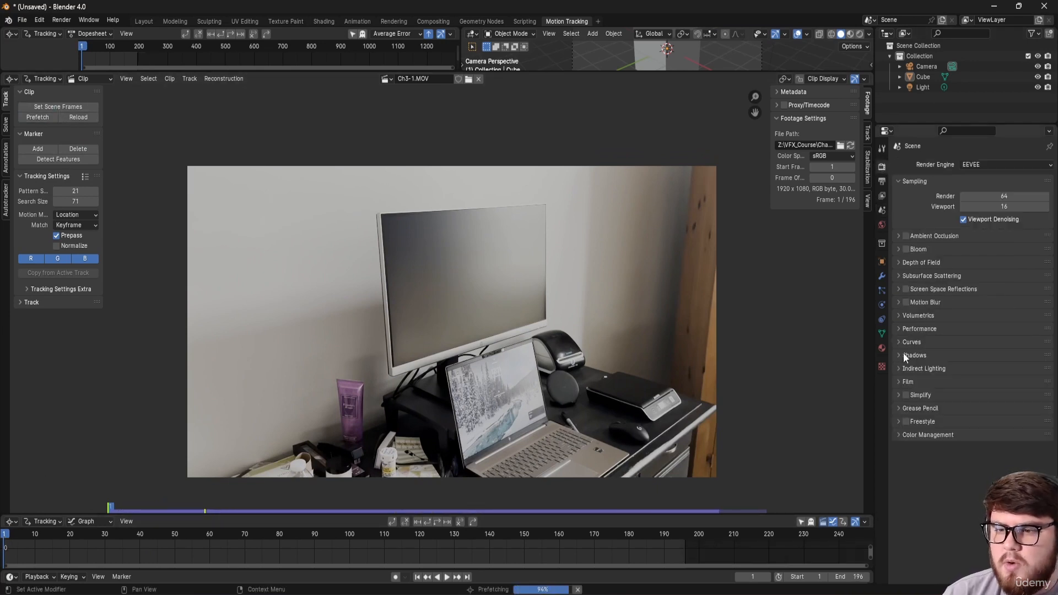
click(914, 435)
click(979, 464)
click(977, 472)
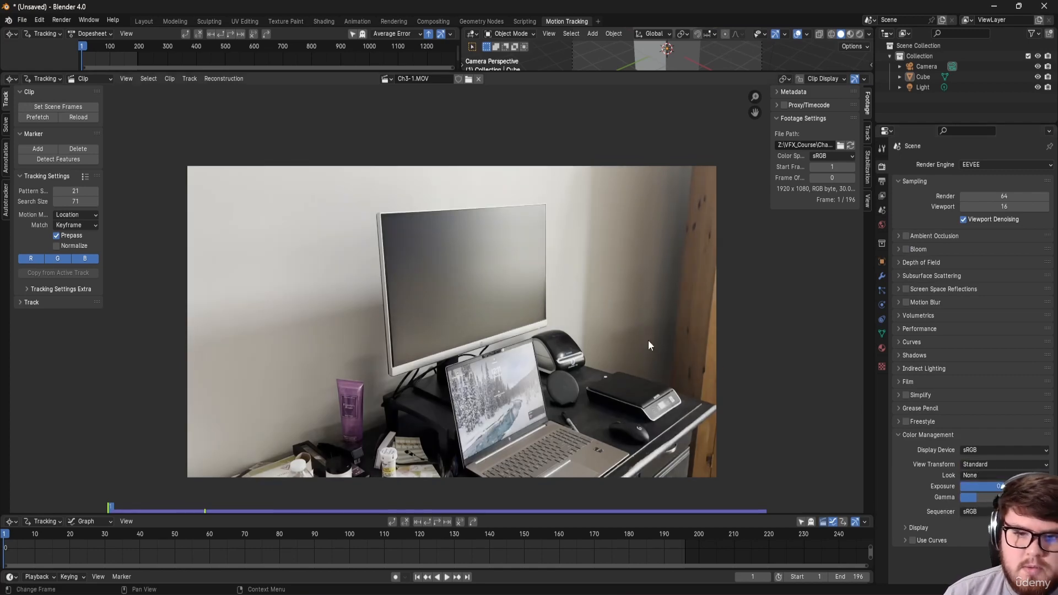
middle_drag(492, 298, 527, 284)
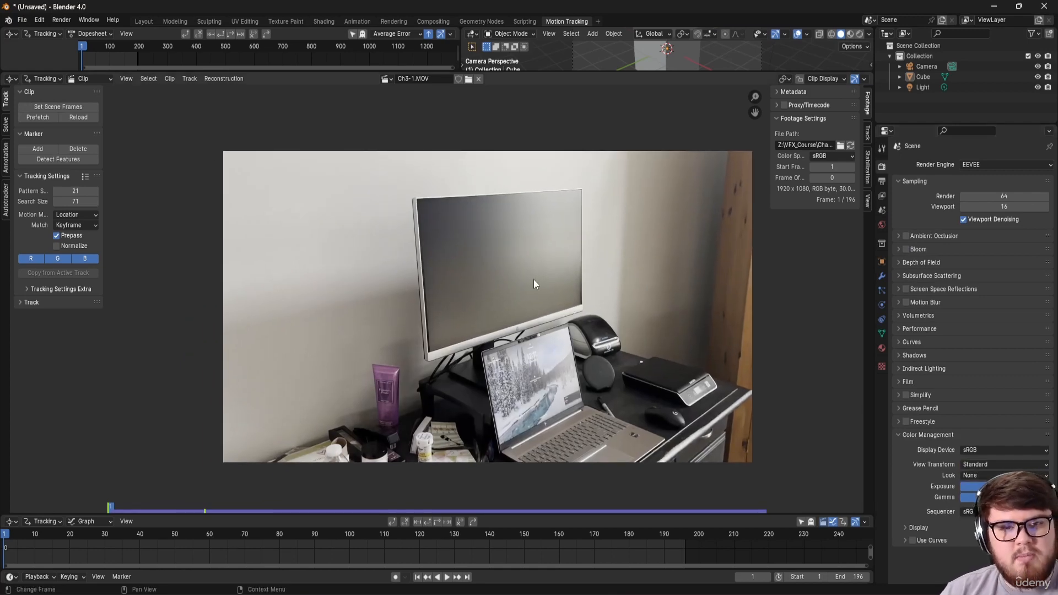
scroll(517, 281, up, 2)
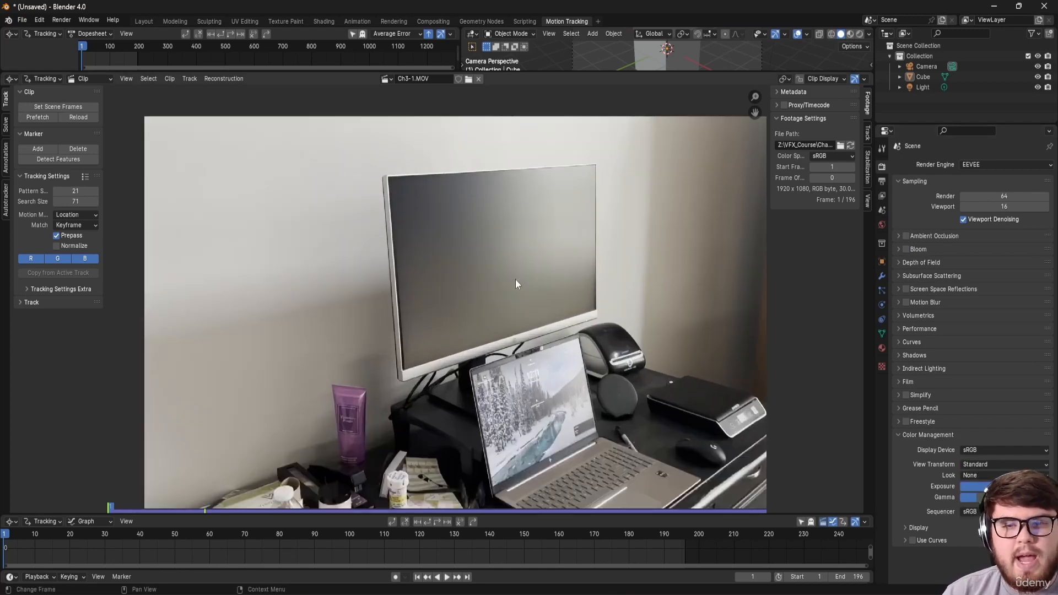
middle_drag(484, 259, 444, 299)
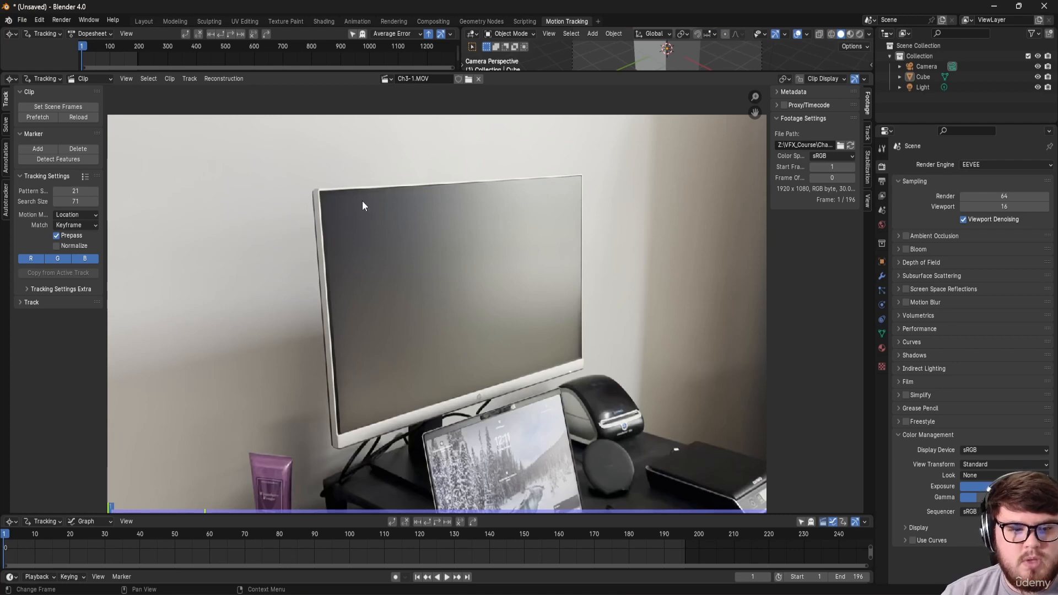
Step: Set tracking Match to Previous frame, enable Normalize, and set Correlation to 0.9
scroll(359, 216, up, 3)
scroll(358, 223, down, 3)
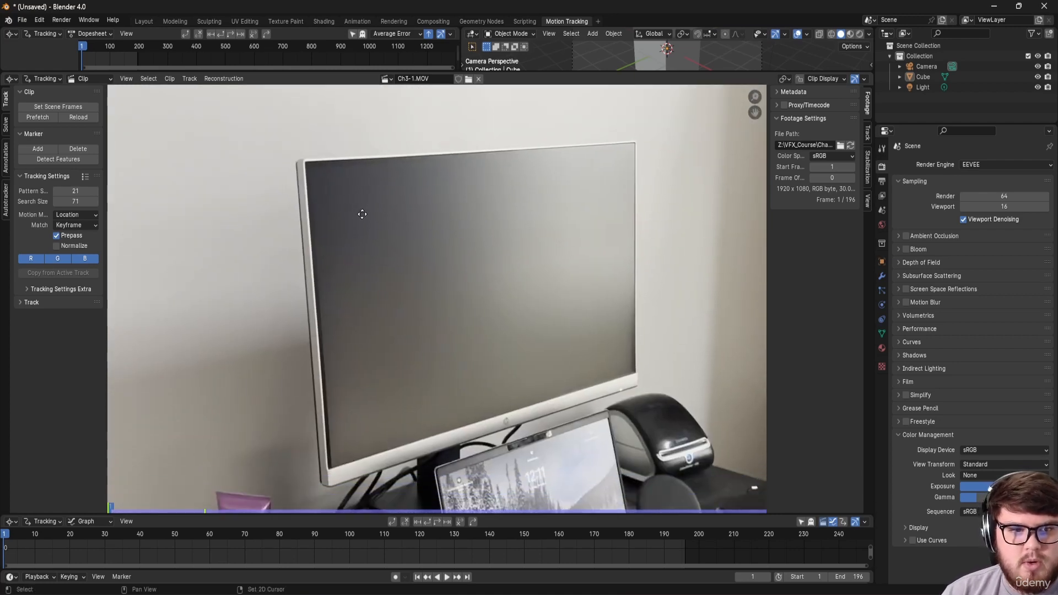
click(72, 226)
click(74, 240)
click(74, 246)
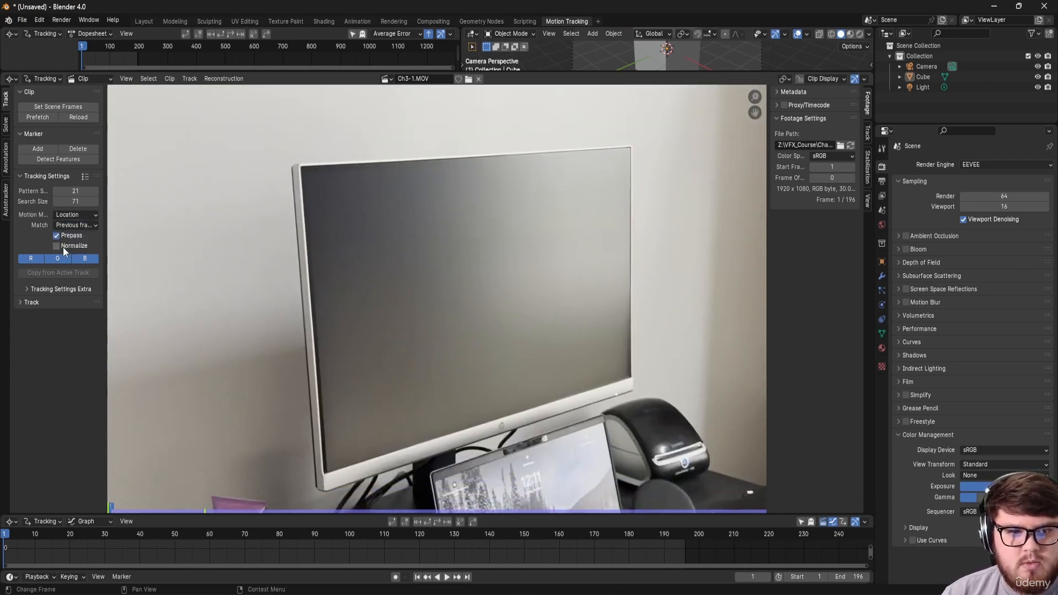
click(52, 289)
double_click(81, 315)
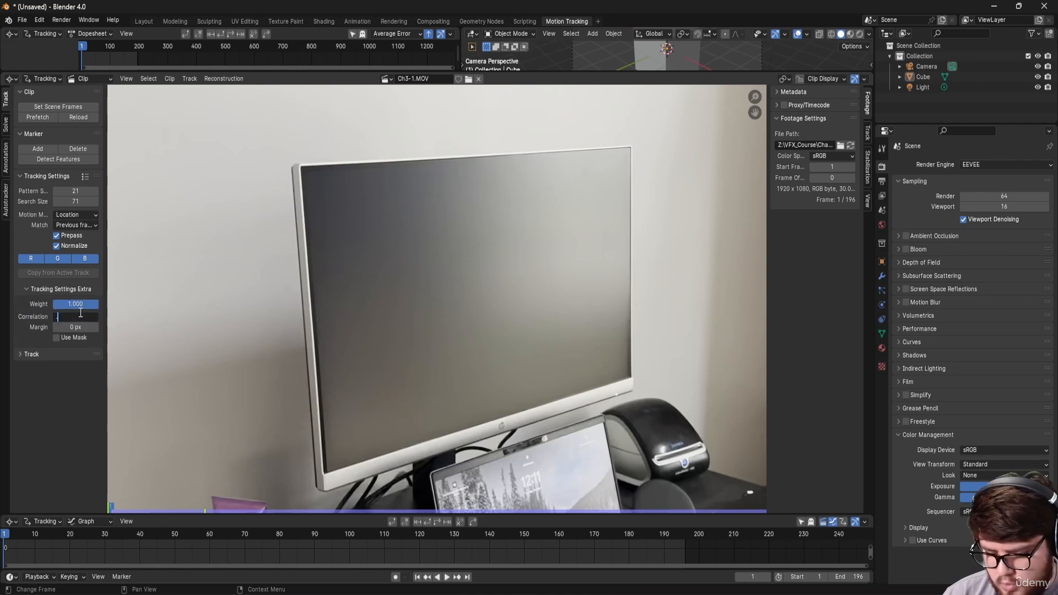
text(0.9)
key(Return)
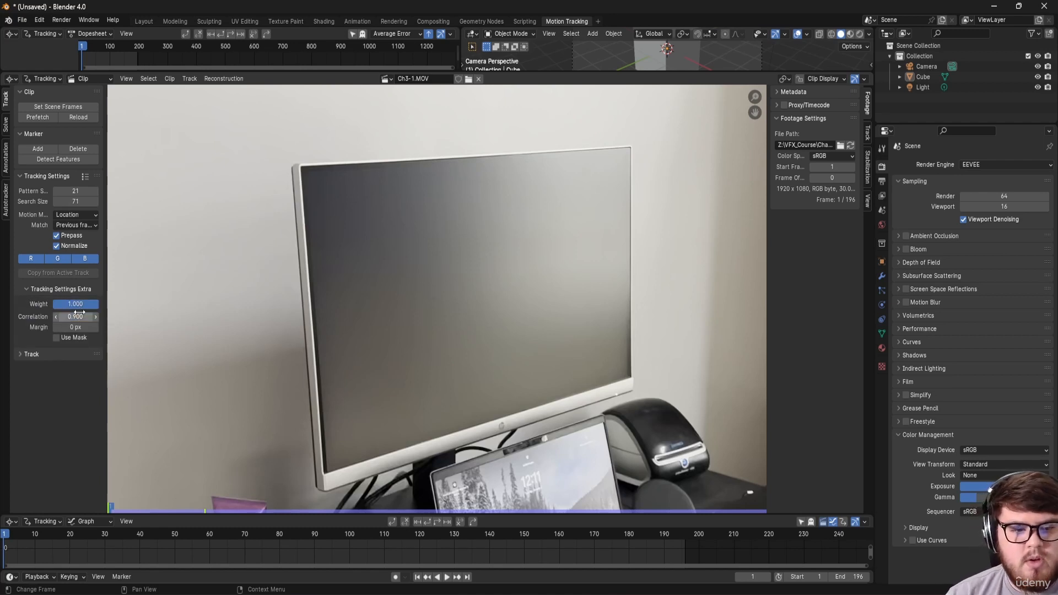
Step: Scrub through the footage to check the motion, then return to the first frame
drag(80, 536, 561, 529)
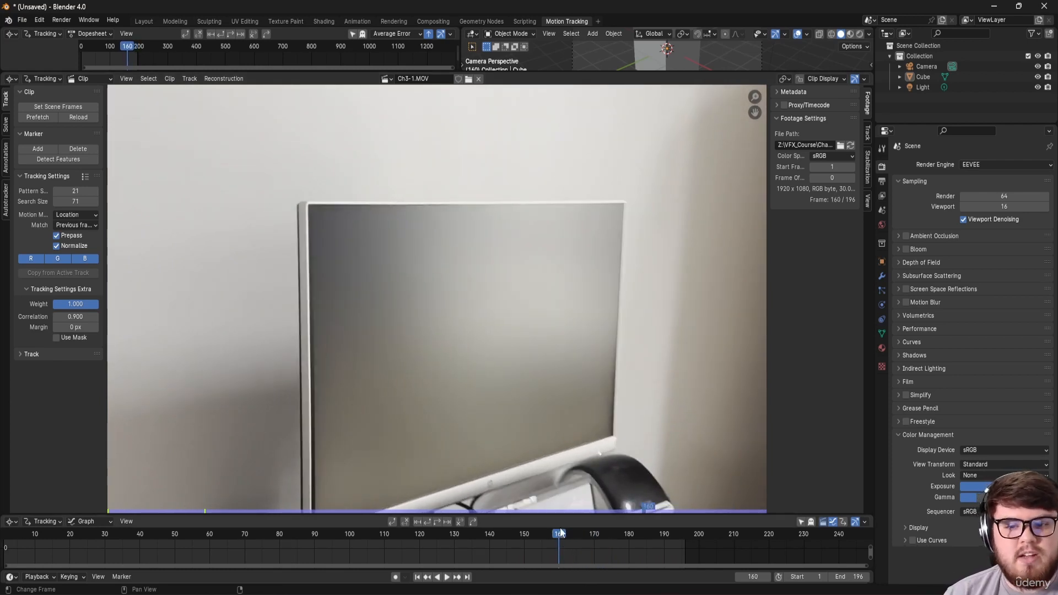
scroll(415, 428, down, 1)
middle_drag(401, 428, 419, 333)
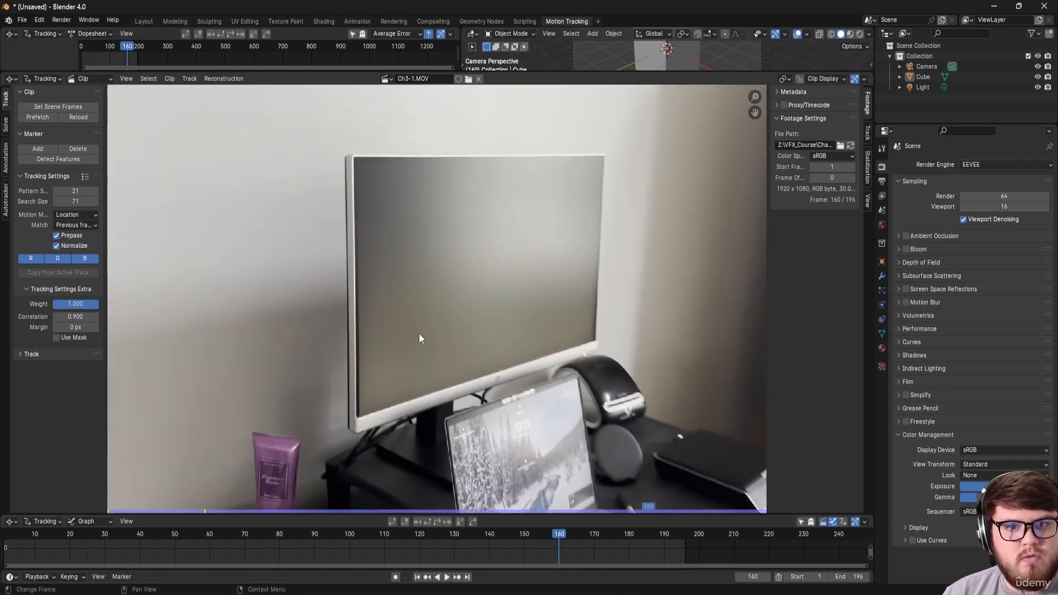
click(7, 539)
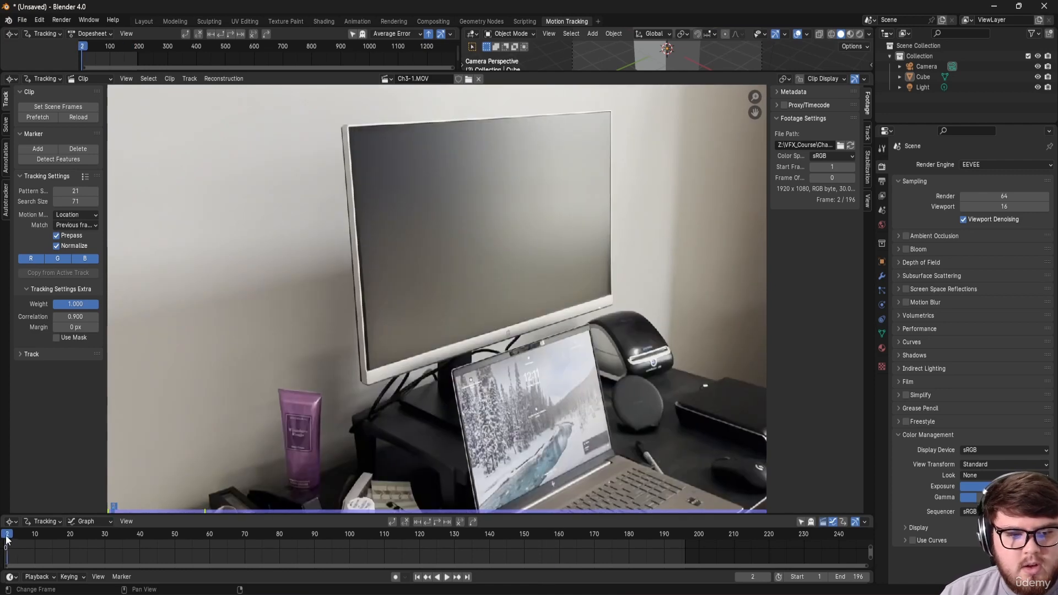
click(4, 543)
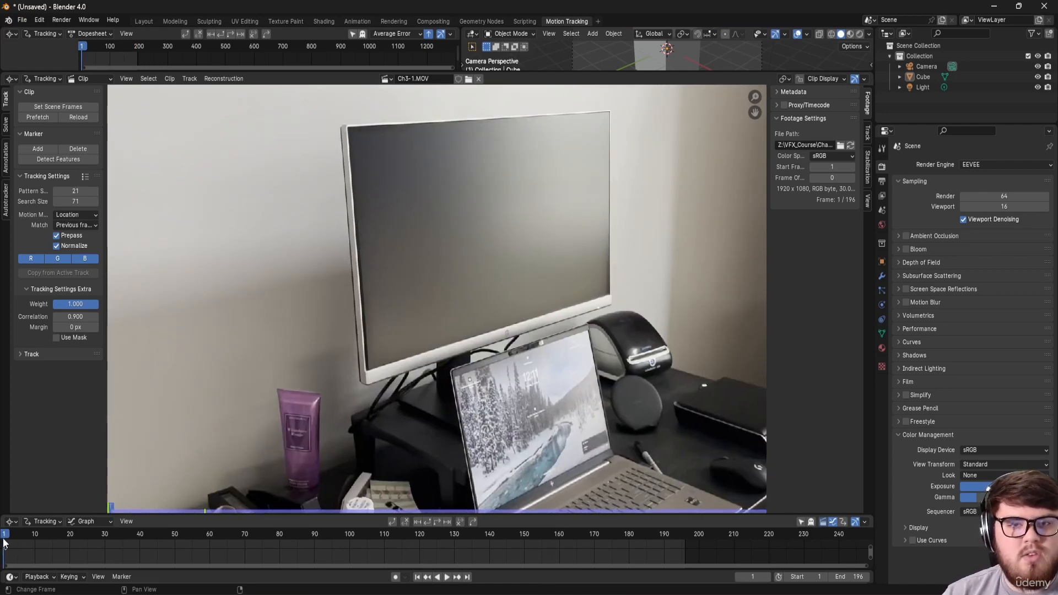
scroll(329, 210, up, 5)
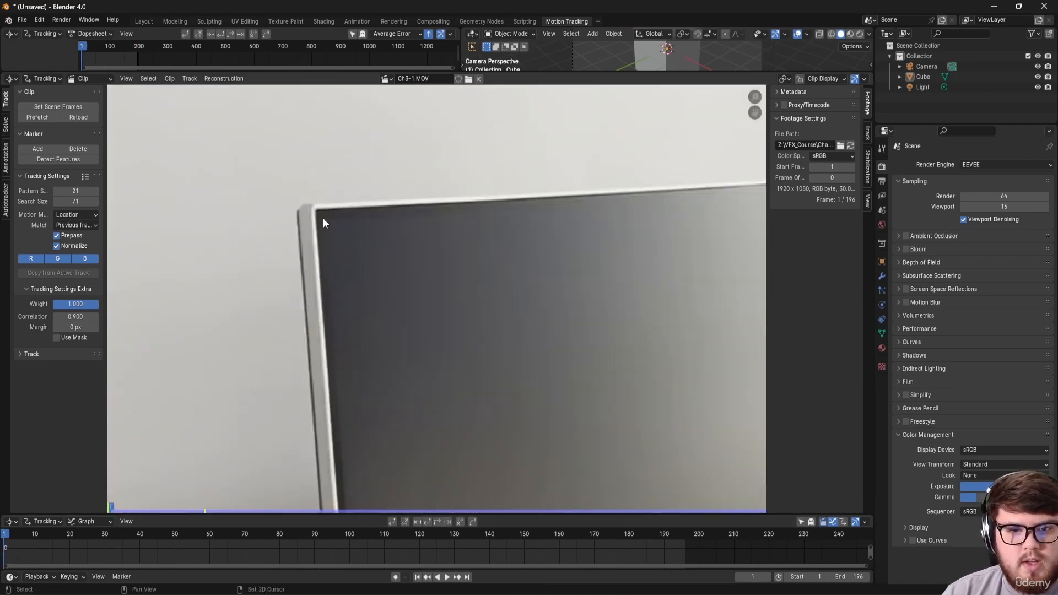
Step: Add a tracking marker at the monitor's top-left corner and show its search area and track details
middle_drag(323, 218, 310, 193)
ctrl+click(310, 190)
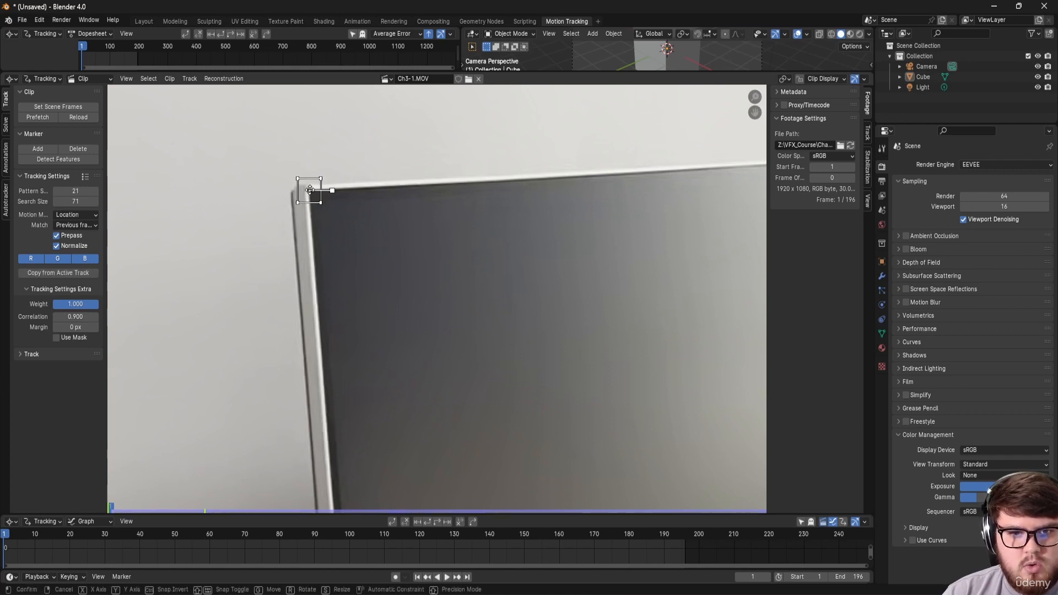
mouse_move(569, 273)
middle_down()
mouse_move(417, 279)
mouse_move(503, 292)
middle_up()
key(alt+s)
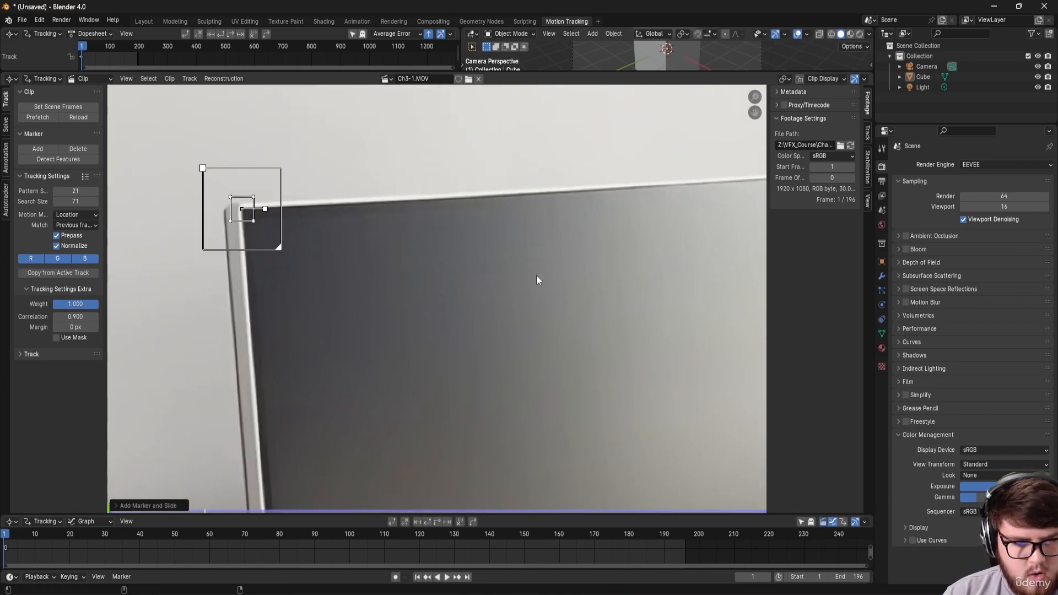
click(867, 118)
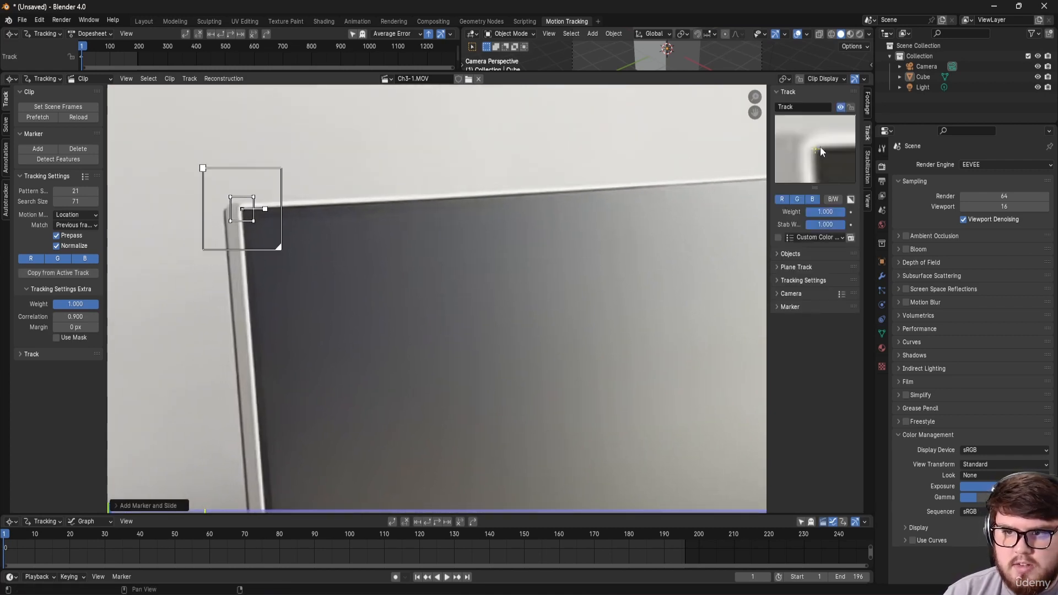
scroll(247, 199, up, 1)
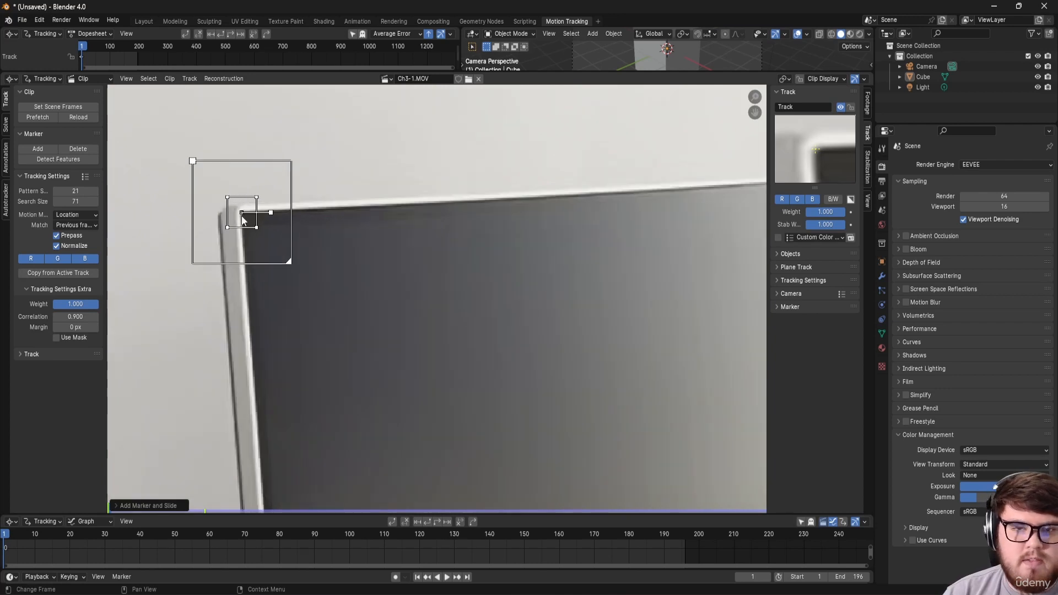
middle_drag(258, 222, 244, 225)
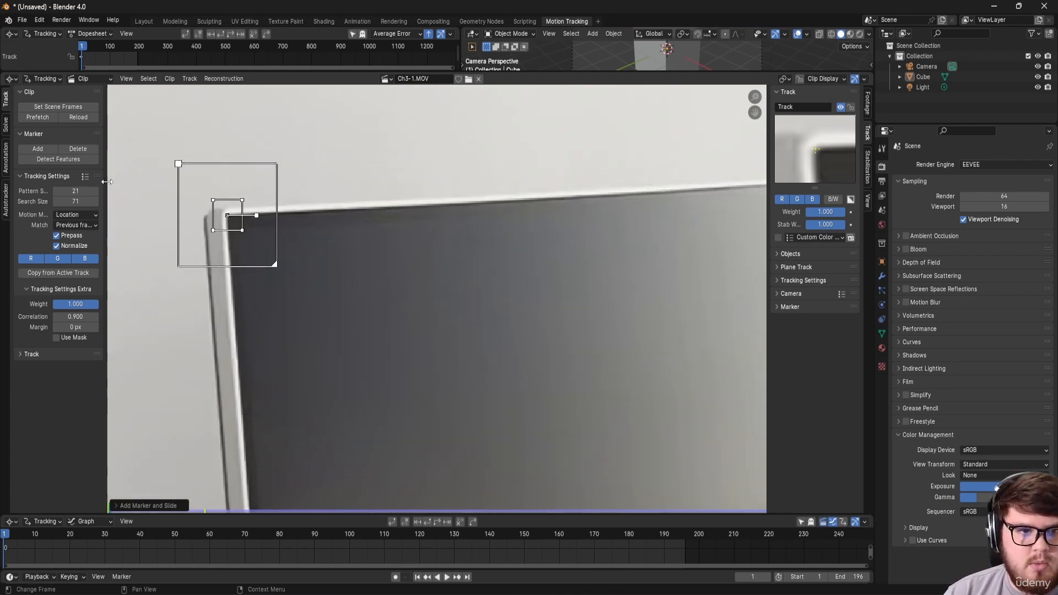
drag(106, 181, 129, 182)
Step: Add markers at the monitor's top-right, lower-right and lower-left corners
mouse_move(170, 194)
middle_down()
mouse_move(309, 273)
mouse_move(362, 287)
middle_up()
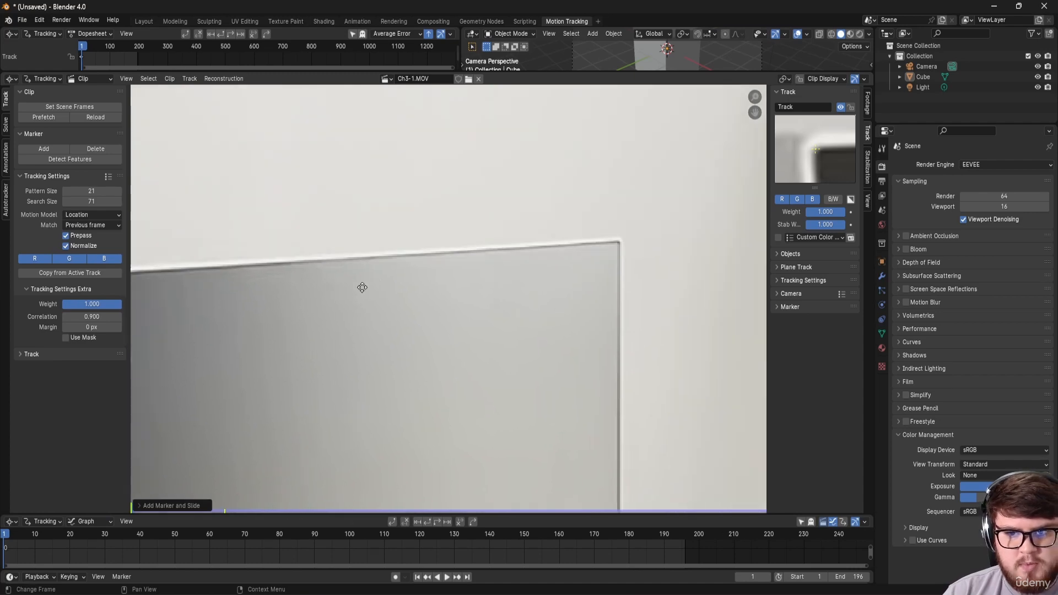
ctrl+click(554, 237)
mouse_move(554, 237)
middle_down()
mouse_move(449, 215)
mouse_move(434, 144)
middle_up()
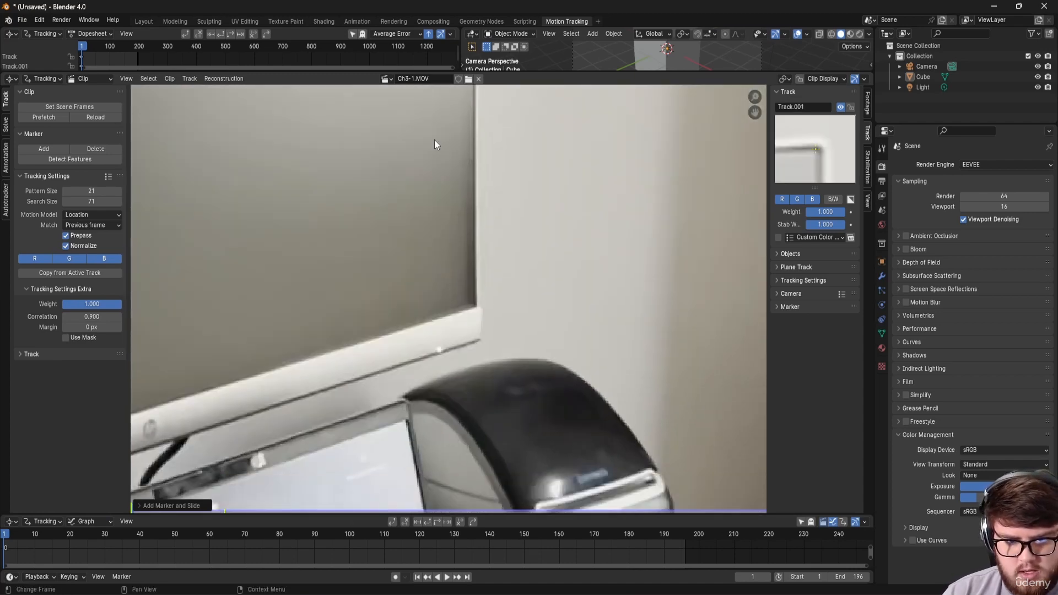
ctrl+click(476, 305)
mouse_move(478, 305)
middle_down()
mouse_move(591, 286)
mouse_move(154, 295)
middle_up()
mouse_move(308, 441)
ctrl+middle_down()
mouse_move(340, 316)
mouse_move(364, 380)
mouse_move(348, 365)
ctrl+middle_up()
ctrl+click(348, 374)
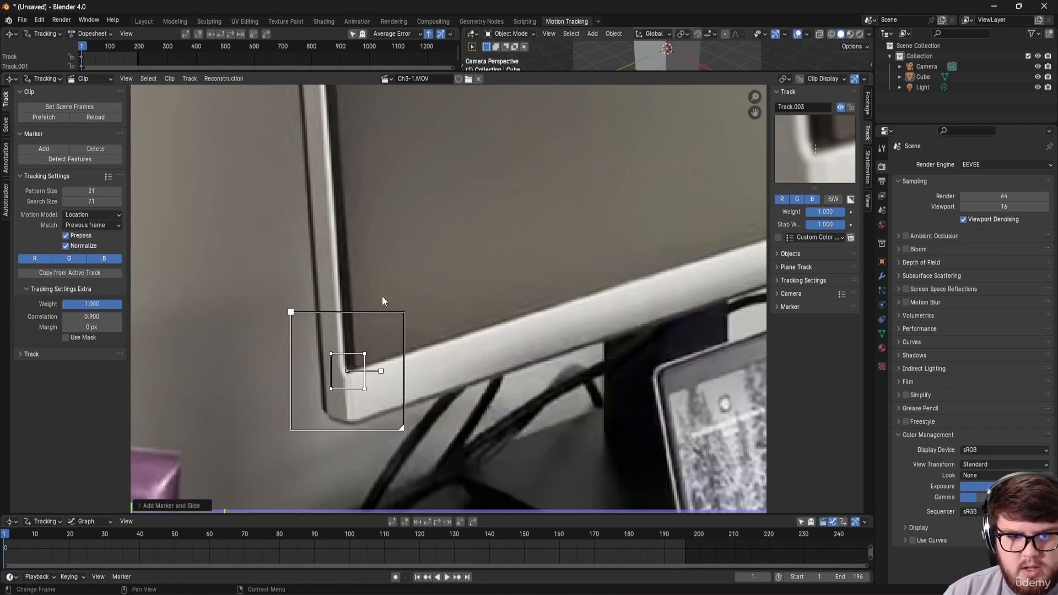
scroll(348, 375, down, 5)
mouse_move(515, 176)
middle_down()
mouse_move(468, 287)
mouse_move(420, 291)
middle_up()
scroll(438, 299, up, 1)
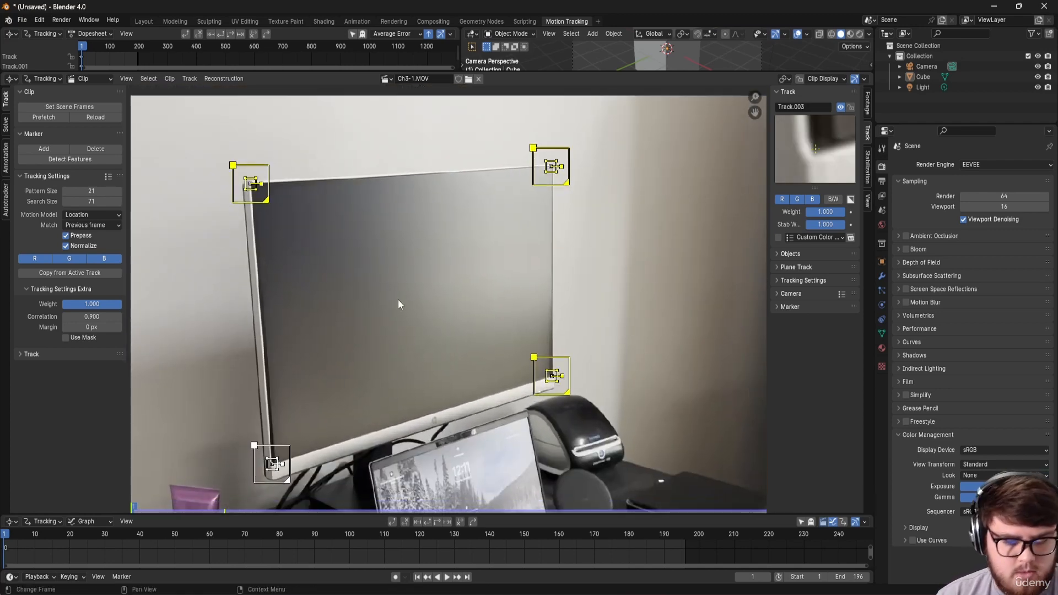
Step: Track the four corner markers forward with Ctrl+T to frame 196 and review the tracks
key(ctrl+t)
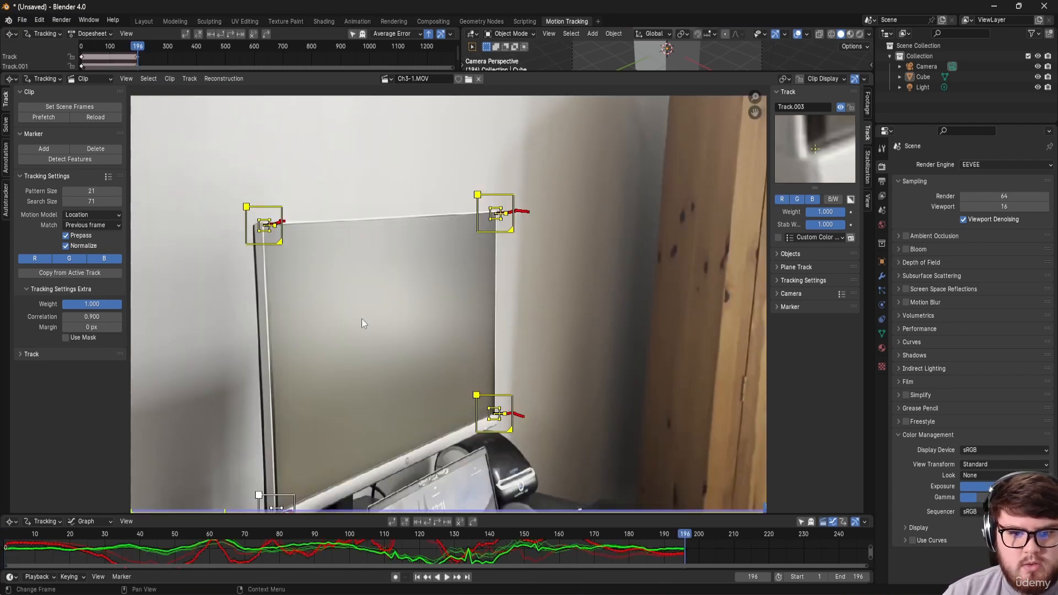
middle_drag(338, 420, 383, 332)
drag(346, 534, 340, 441)
scroll(376, 286, down, 3)
middle_drag(377, 286, 433, 265)
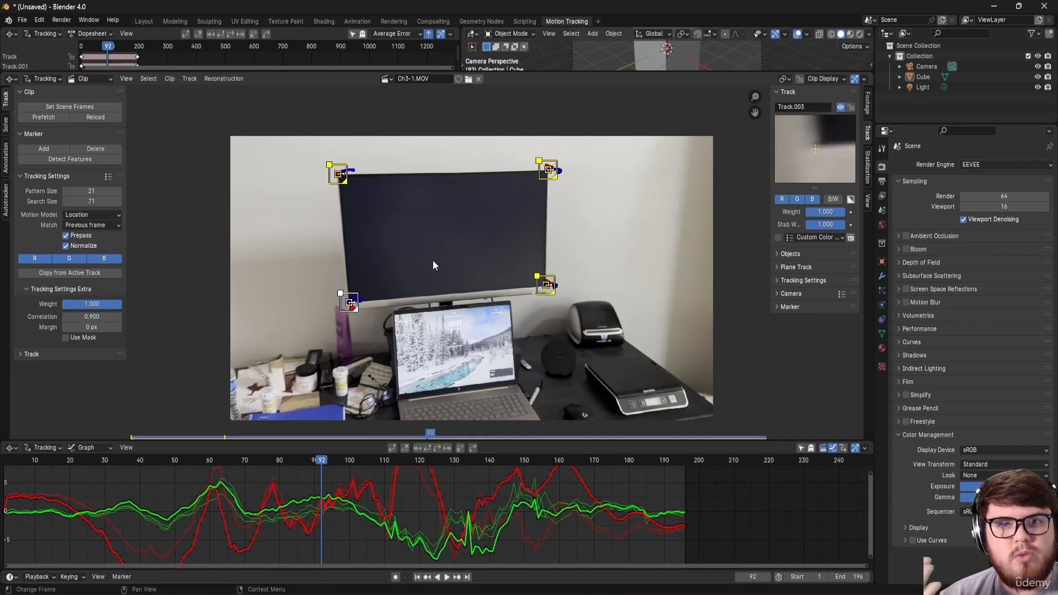
Step: Create a plane track over the monitor from the Solve tab's Plane Track panel
click(5, 128)
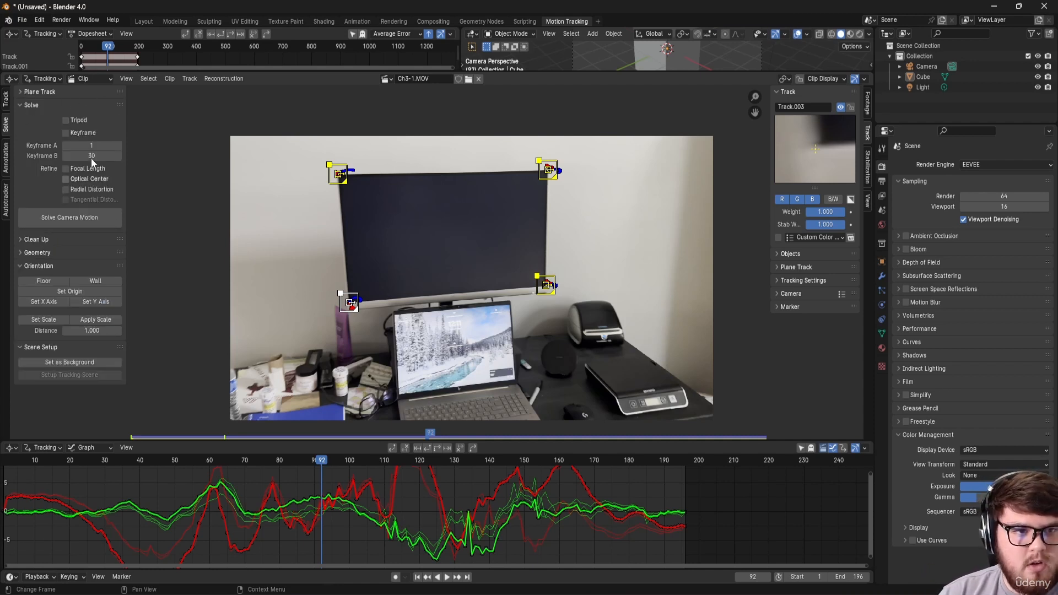
click(33, 92)
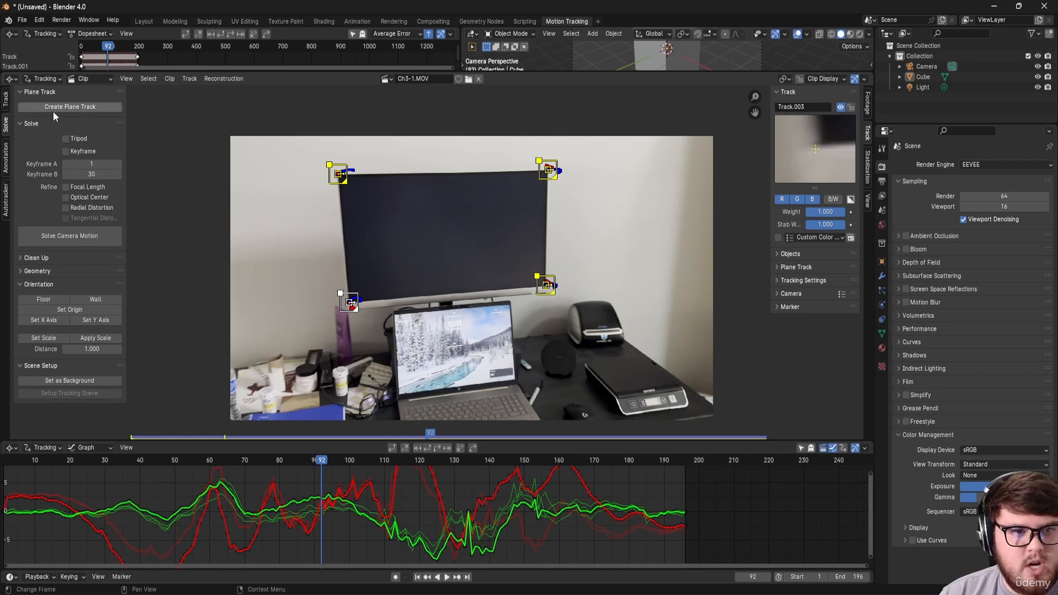
click(71, 107)
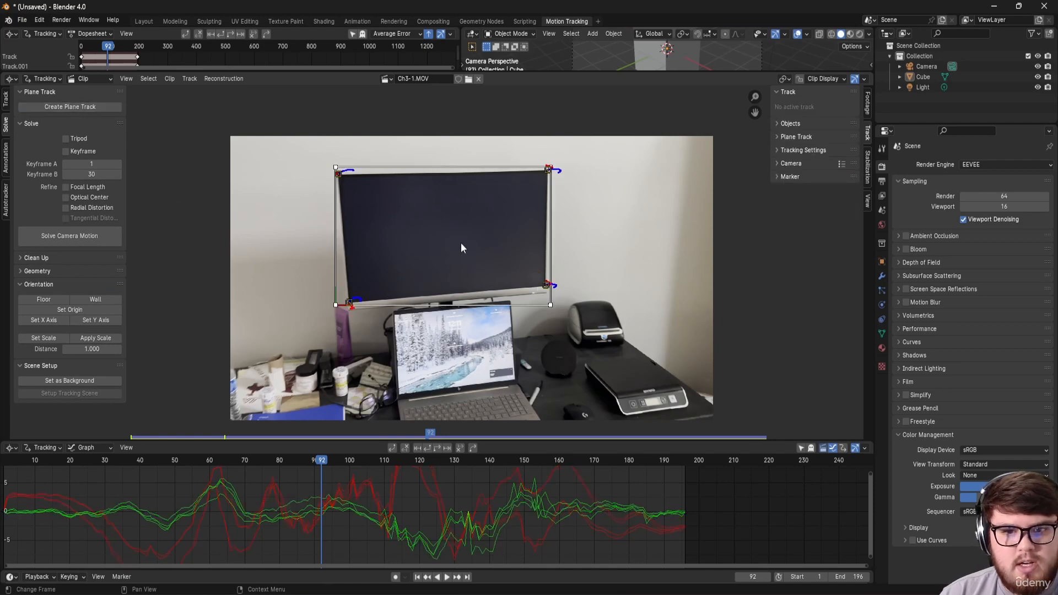
scroll(381, 299, up, 5)
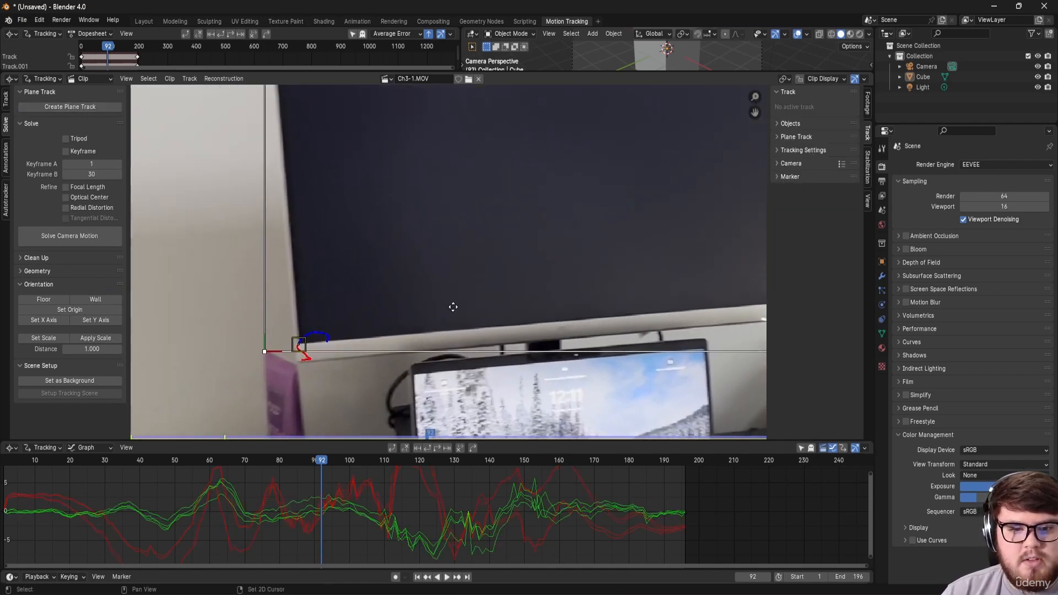
scroll(366, 324, down, 5)
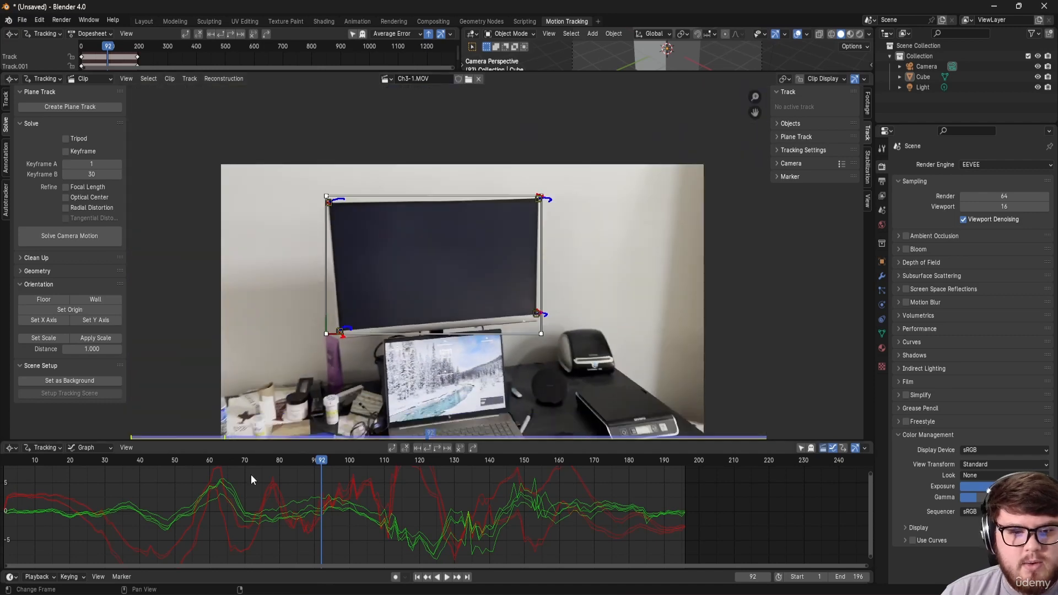
Step: At frame 45, move the plane's bottom-left and bottom-right corners onto the monitor corners
drag(243, 462, 158, 467)
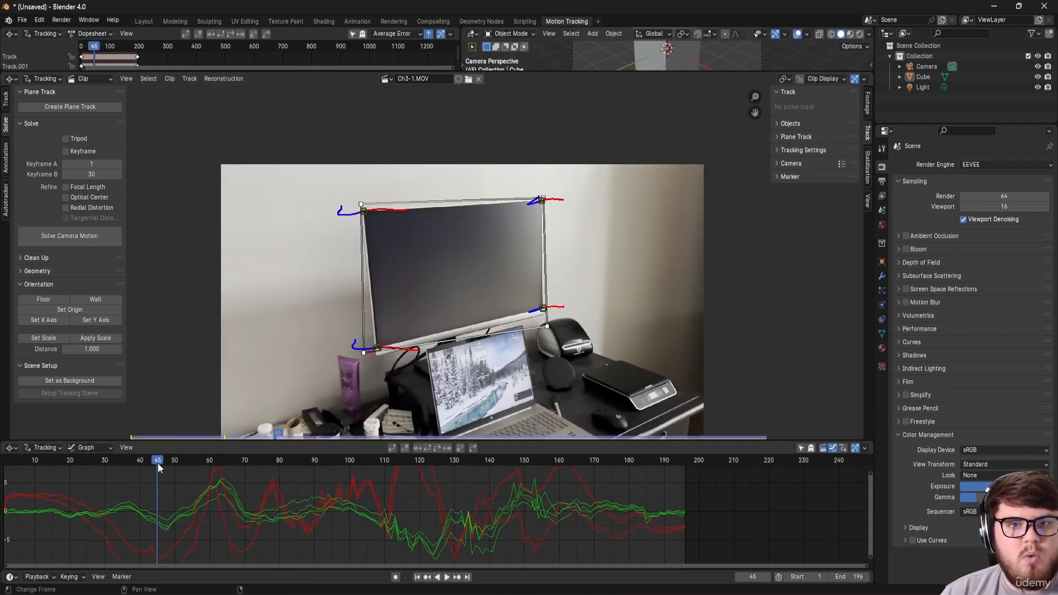
scroll(395, 364, up, 2)
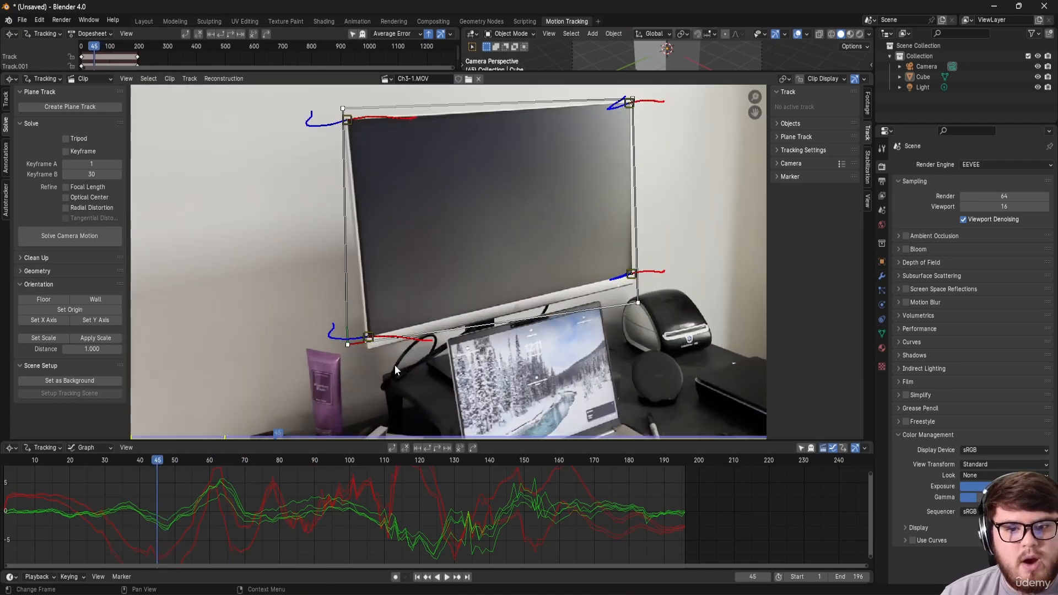
scroll(355, 352, up, 4)
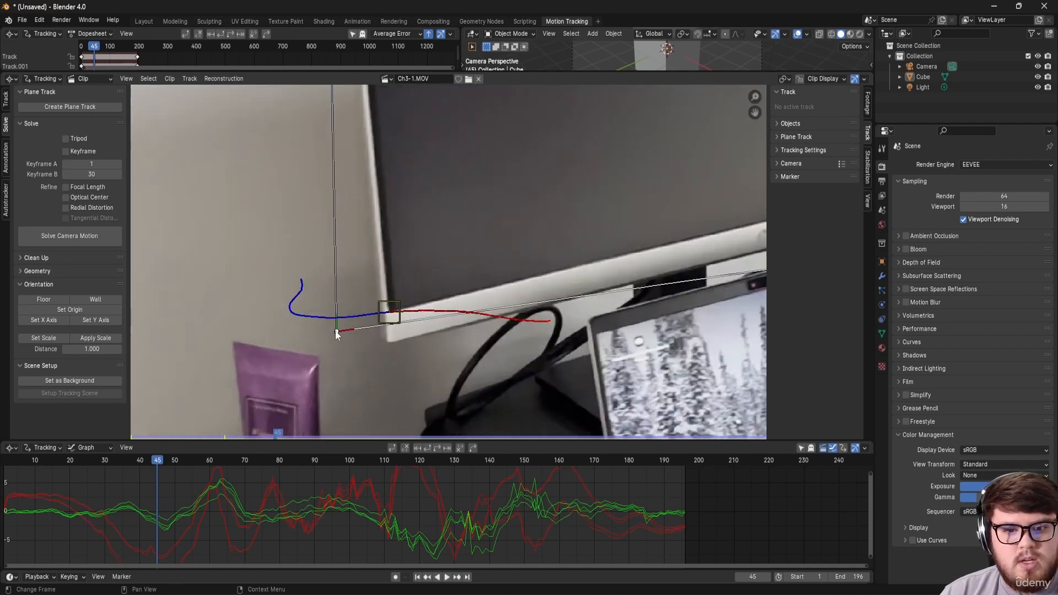
drag(337, 333, 394, 307)
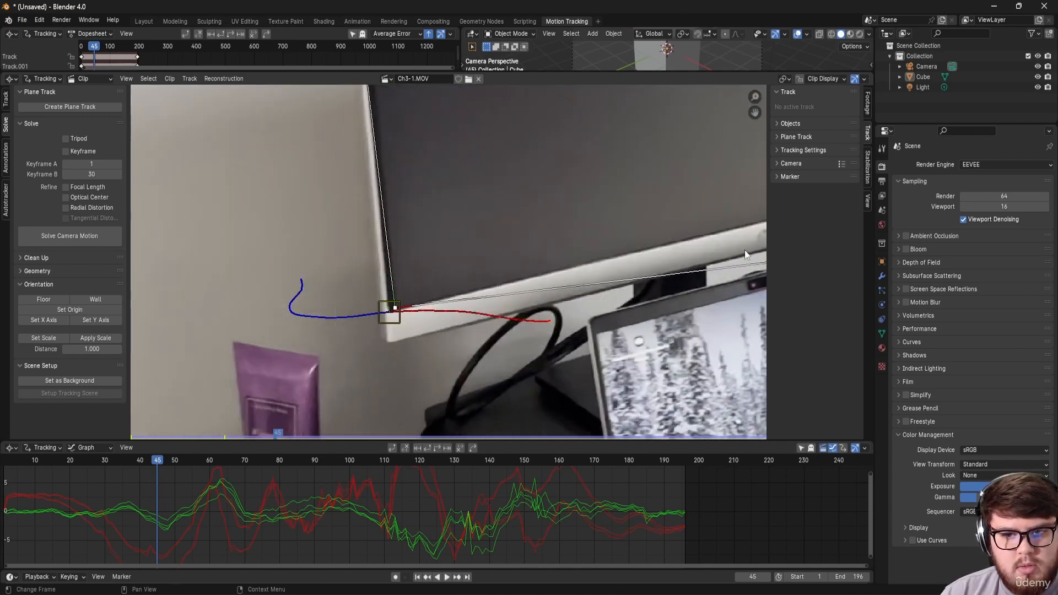
middle_drag(745, 254, 369, 375)
drag(573, 347, 556, 274)
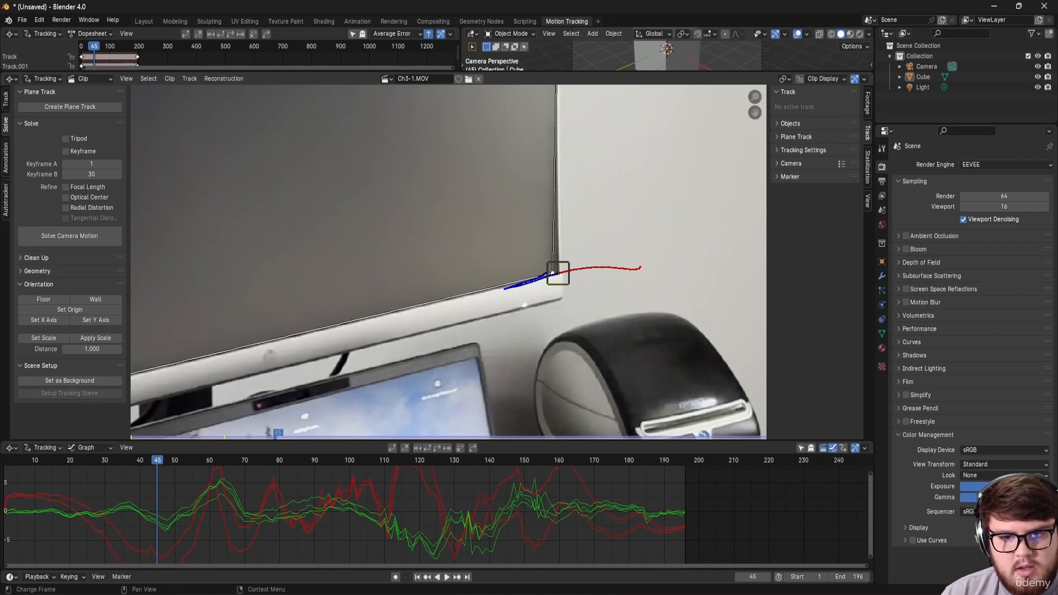
Step: Pull the plane's top-right and top-left corners onto the monitor's top corners
middle_drag(541, 143, 535, 101)
scroll(566, 133, up, 3)
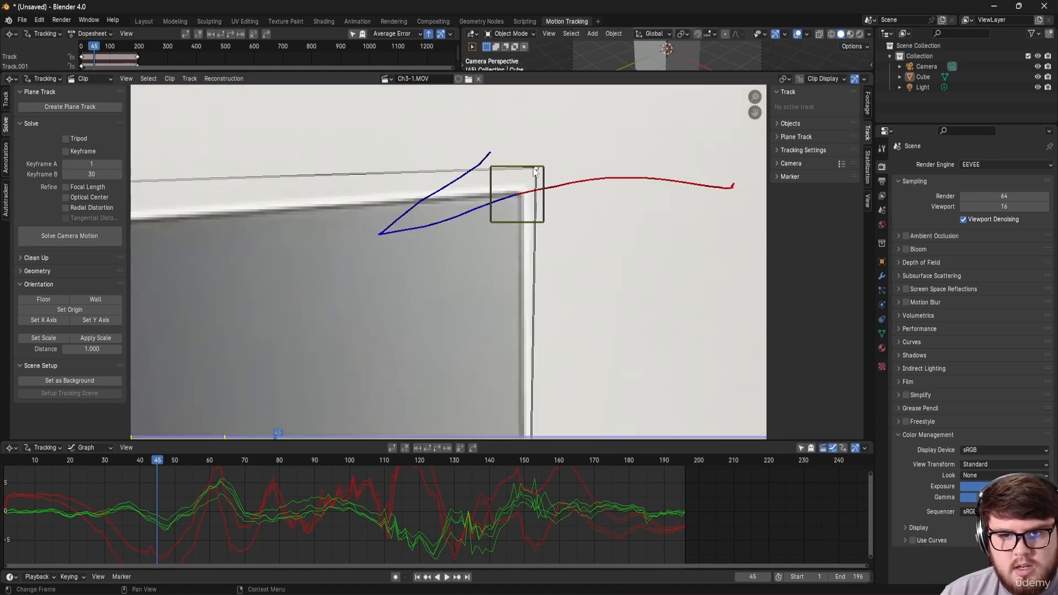
drag(537, 172, 502, 208)
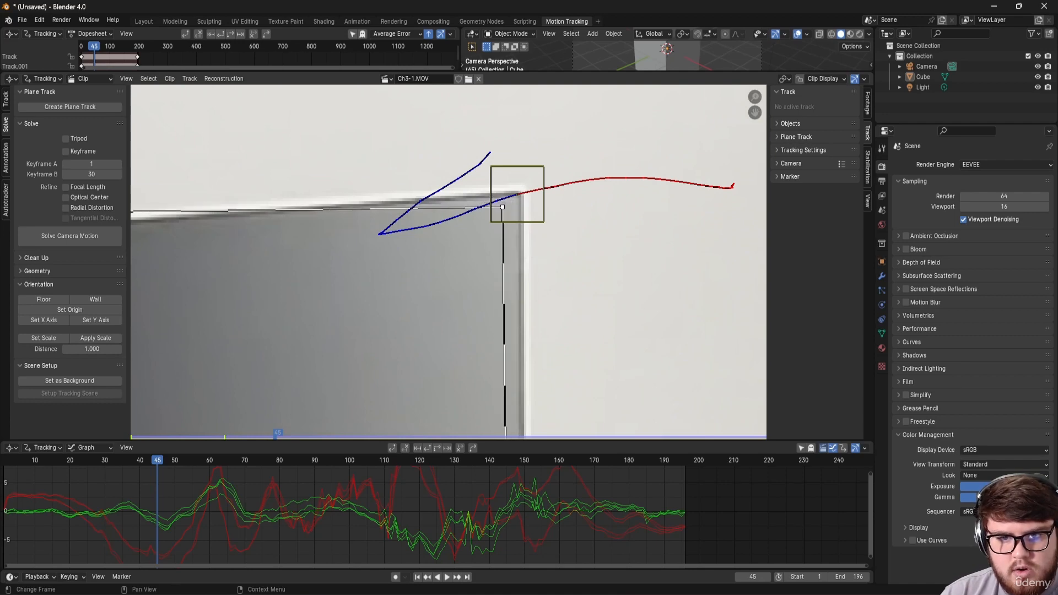
scroll(523, 179, down, 2)
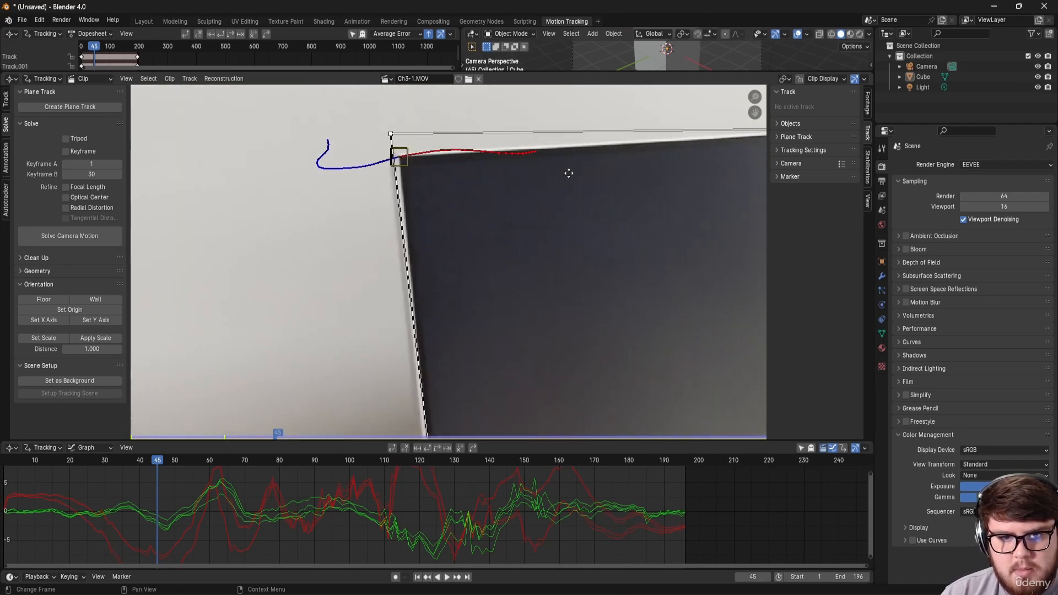
scroll(402, 161, up, 2)
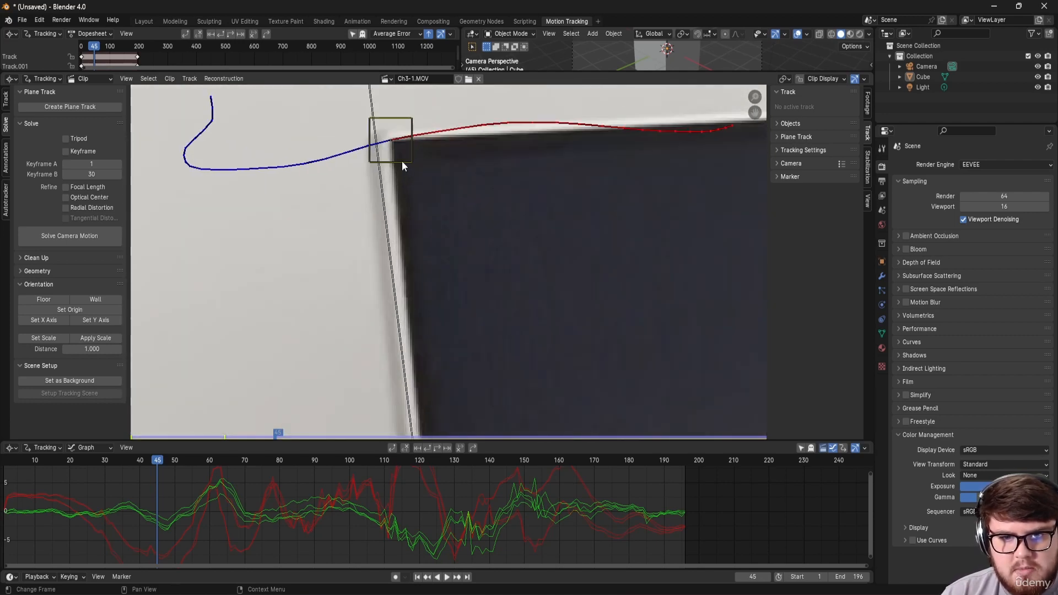
shift+scroll(385, 172, up, 1)
middle_drag(385, 173, 374, 211)
drag(359, 157, 409, 230)
scroll(449, 236, down, 5)
Step: Fine-tune the plane's top-right corner onto the monitor's top edge
middle_drag(647, 206, 300, 167)
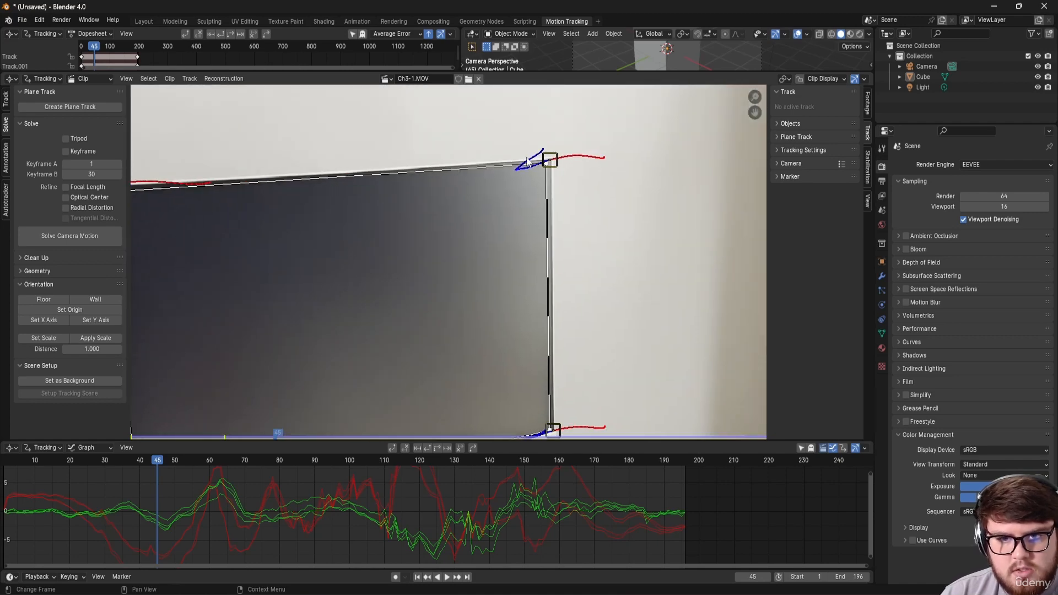
scroll(529, 161, up, 7)
drag(615, 181, 610, 197)
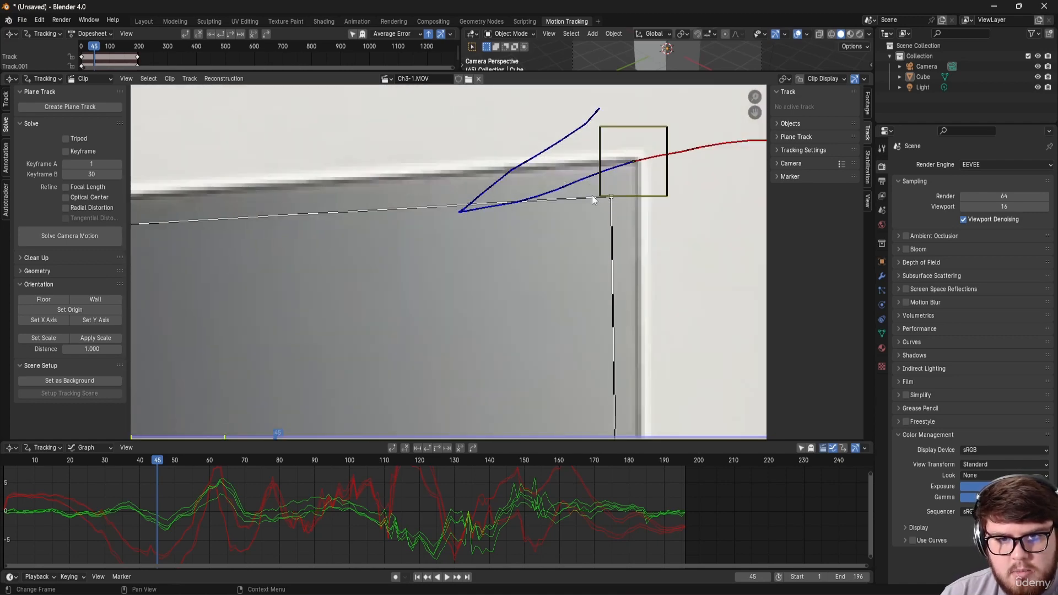
scroll(591, 196, down, 8)
scroll(595, 196, up, 1)
scroll(595, 200, up, 8)
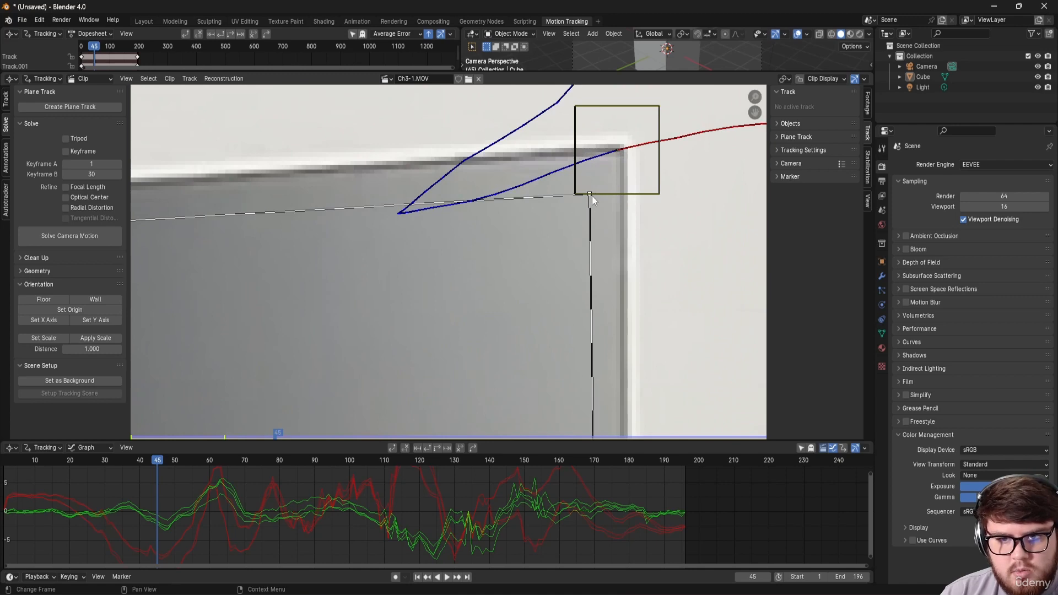
drag(591, 196, 590, 187)
scroll(591, 186, down, 8)
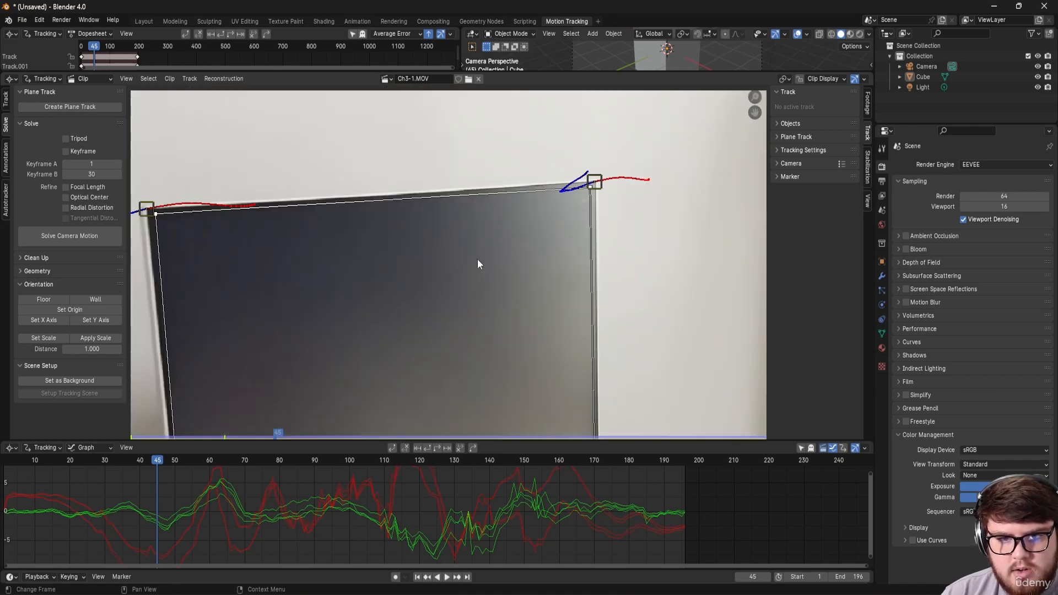
scroll(463, 254, down, 2)
middle_drag(463, 253, 490, 190)
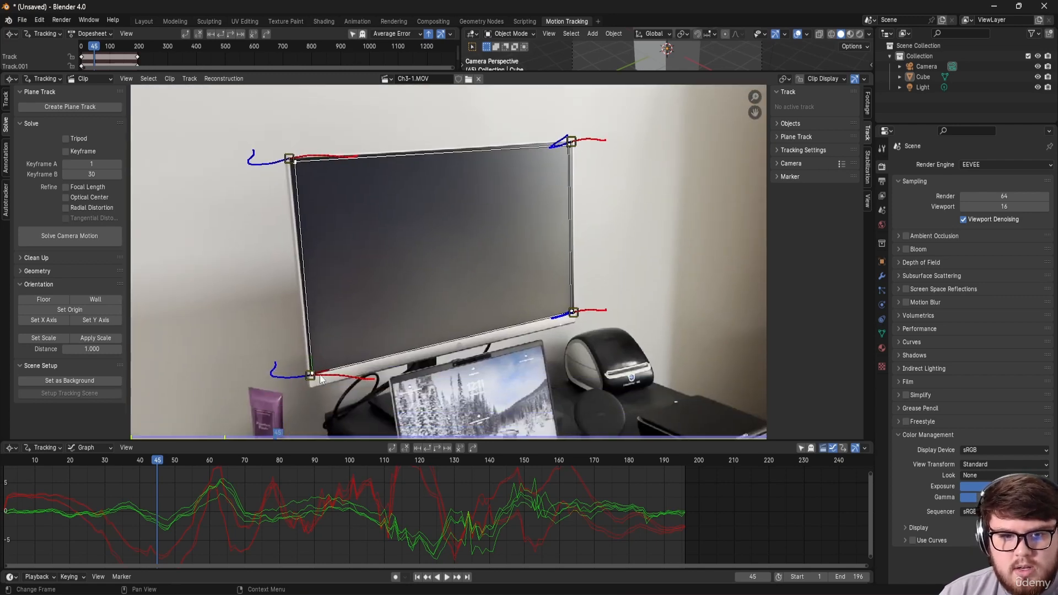
scroll(320, 379, up, 3)
scroll(300, 411, down, 6)
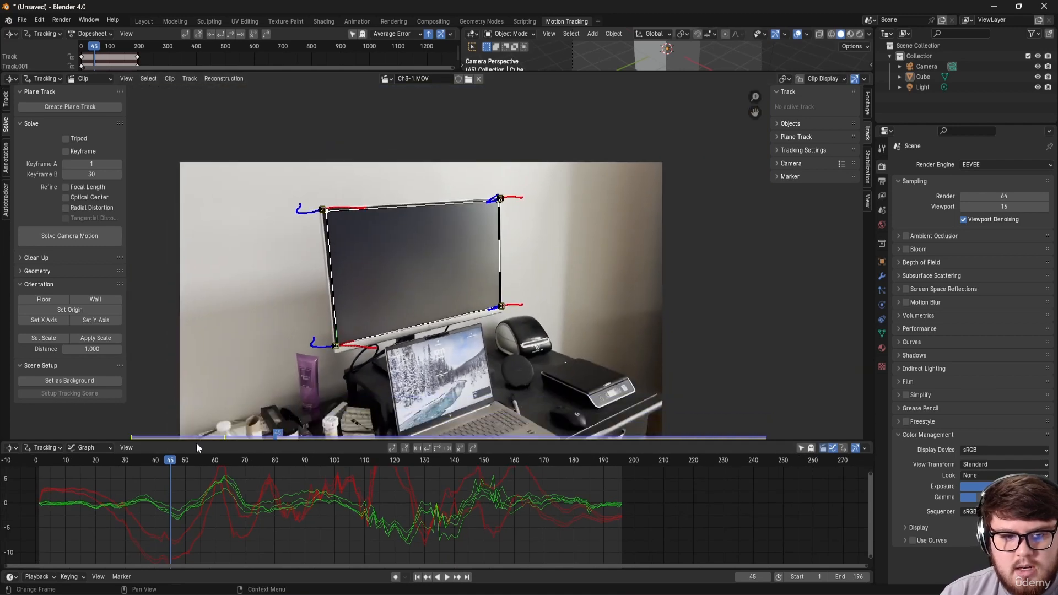
Step: At a later frame, re-align the plane's top-left corner with the monitor corner
mouse_move(200, 461)
mouse_down()
mouse_move(580, 462)
mouse_move(141, 461)
mouse_up()
scroll(340, 213, up, 5)
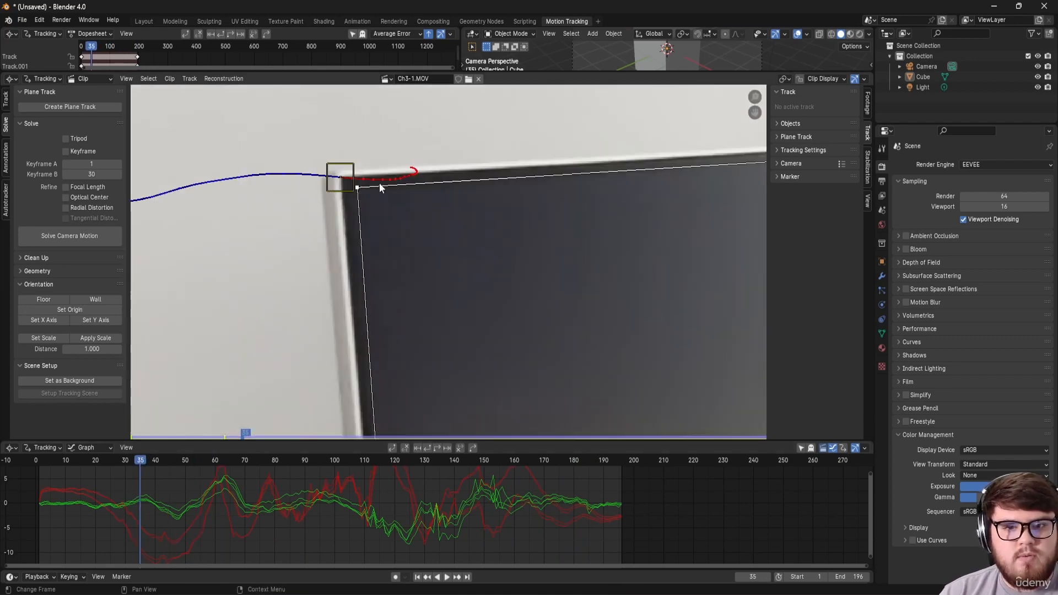
middle_drag(379, 188, 376, 238)
scroll(343, 235, up, 6)
drag(389, 255, 372, 243)
scroll(378, 253, down, 9)
mouse_move(407, 350)
middle_down()
mouse_move(408, 160)
mouse_move(433, 243)
mouse_move(439, 324)
middle_up()
scroll(436, 259, up, 5)
drag(436, 251, 433, 248)
scroll(475, 267, down, 6)
Step: Nudge the plane's top-right corner into place and check the fit at frame 110
middle_drag(622, 271, 433, 249)
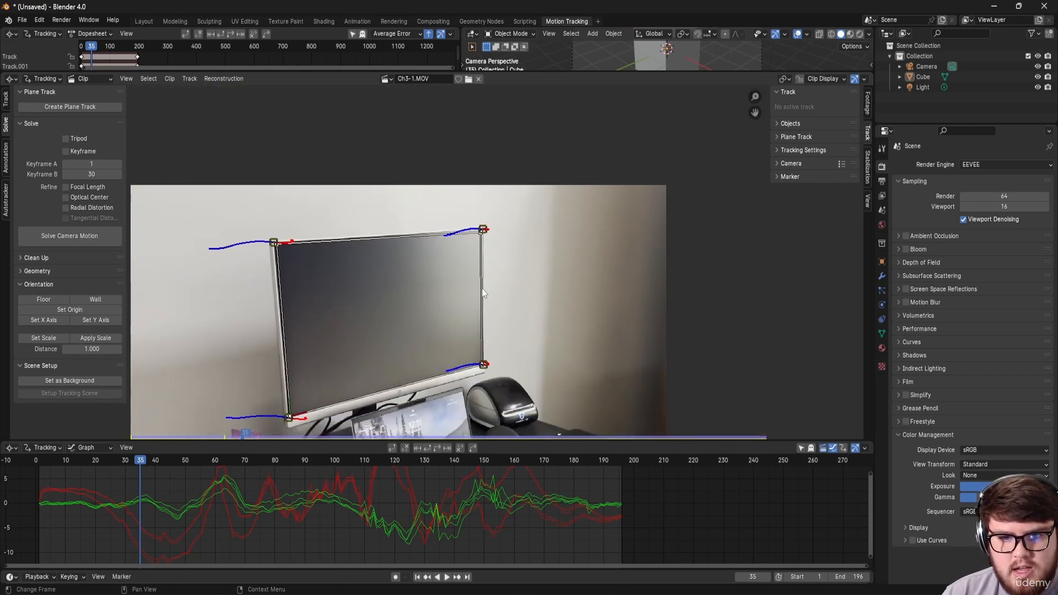
scroll(485, 285, up, 8)
middle_drag(469, 147, 416, 264)
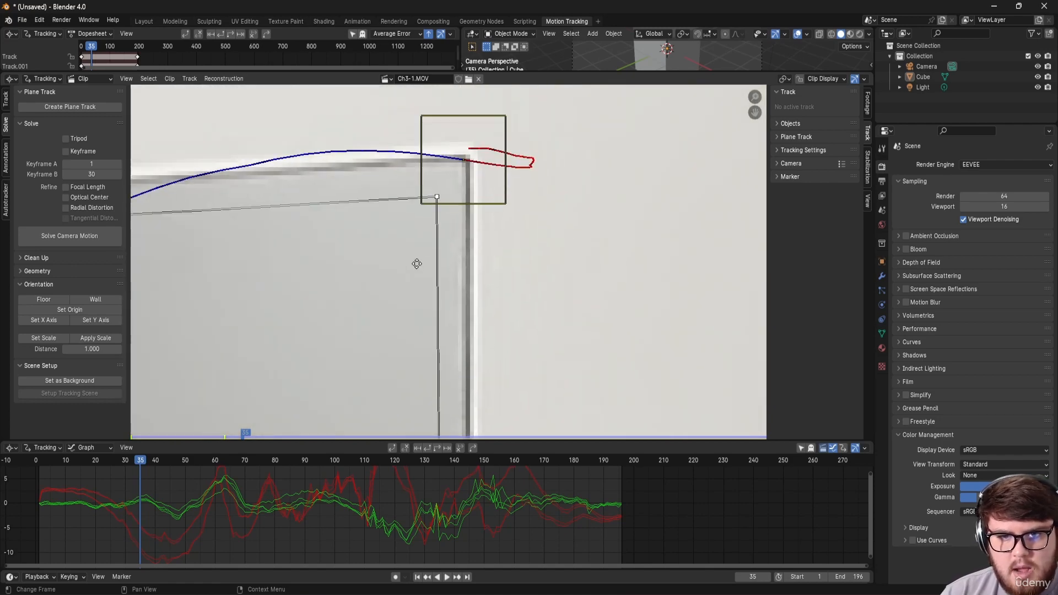
drag(437, 197, 444, 189)
scroll(431, 269, down, 6)
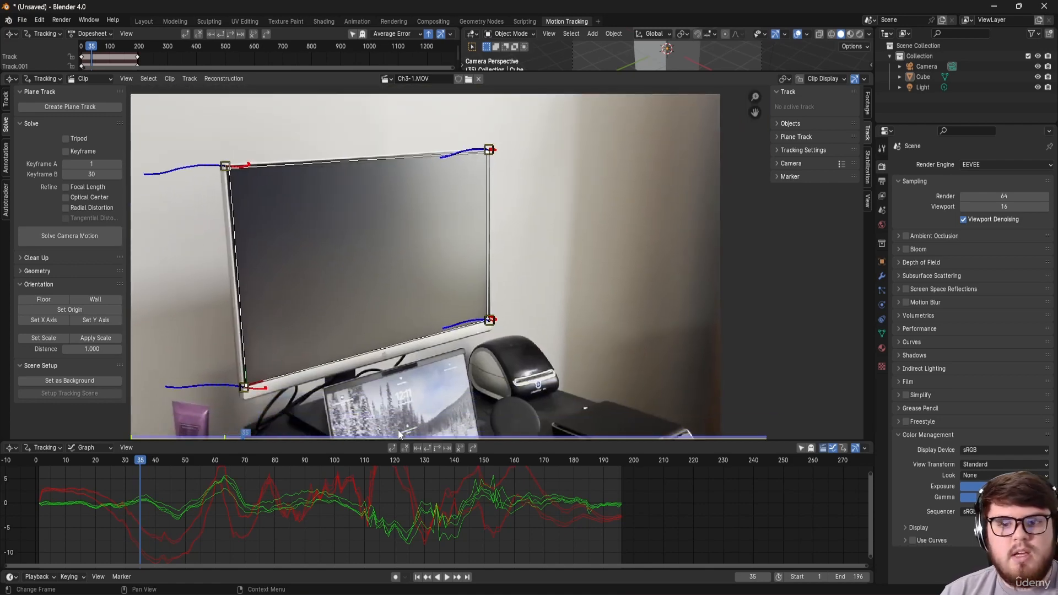
mouse_move(361, 459)
mouse_down()
mouse_move(431, 465)
mouse_move(309, 480)
mouse_move(366, 465)
mouse_up()
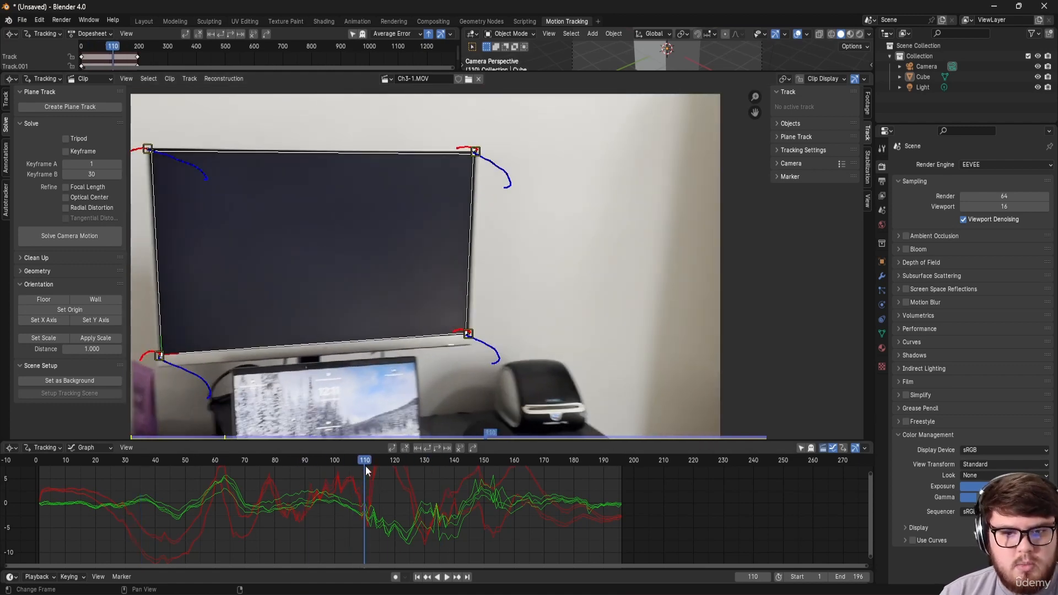
middle_drag(336, 337, 384, 336)
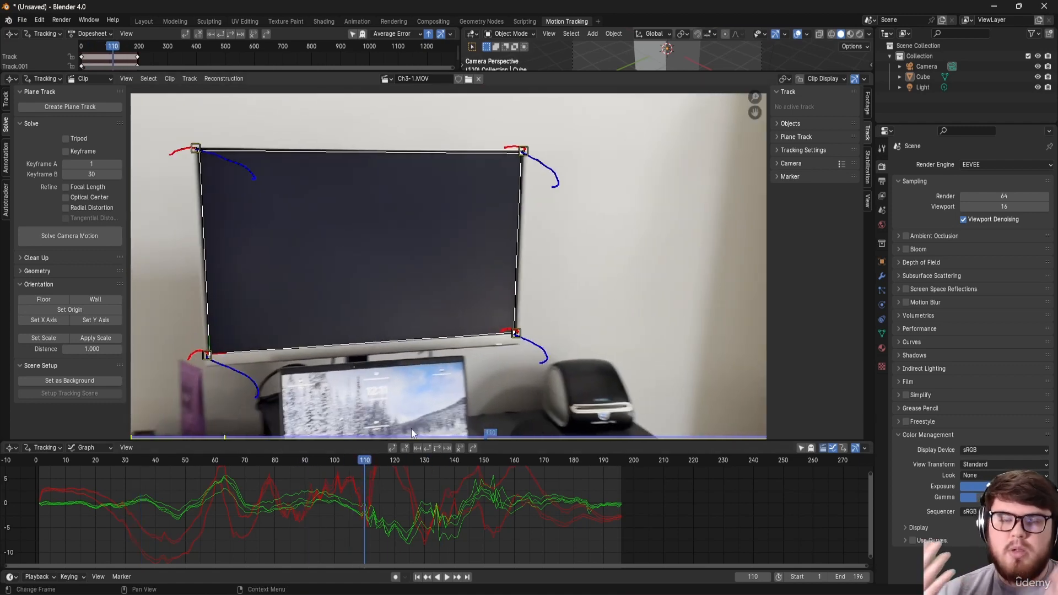
Step: Enable Use Nodes in the Compositing workspace and delete the Render Layers node
click(142, 22)
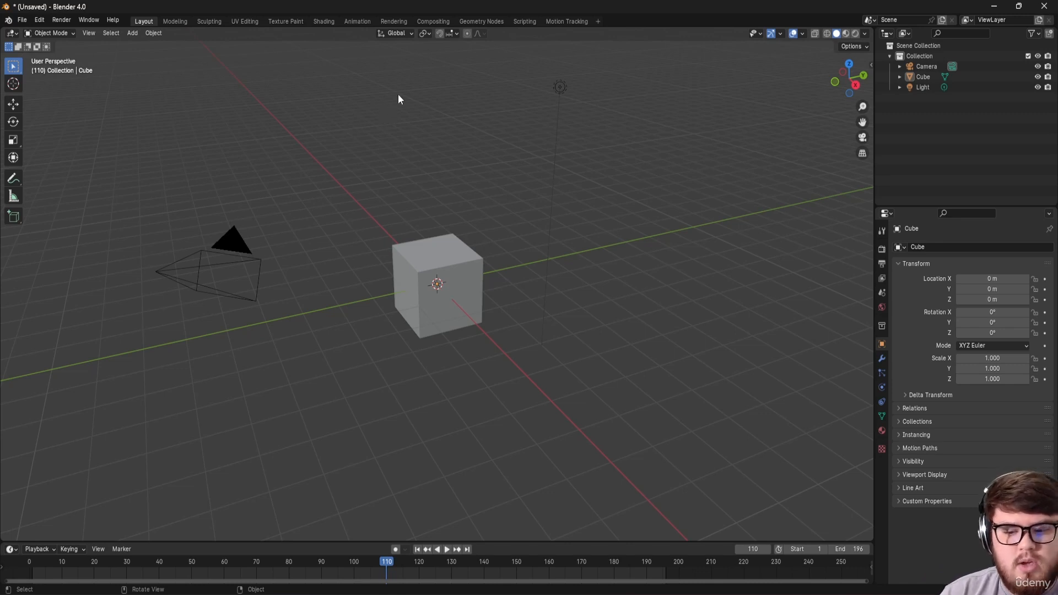
click(434, 21)
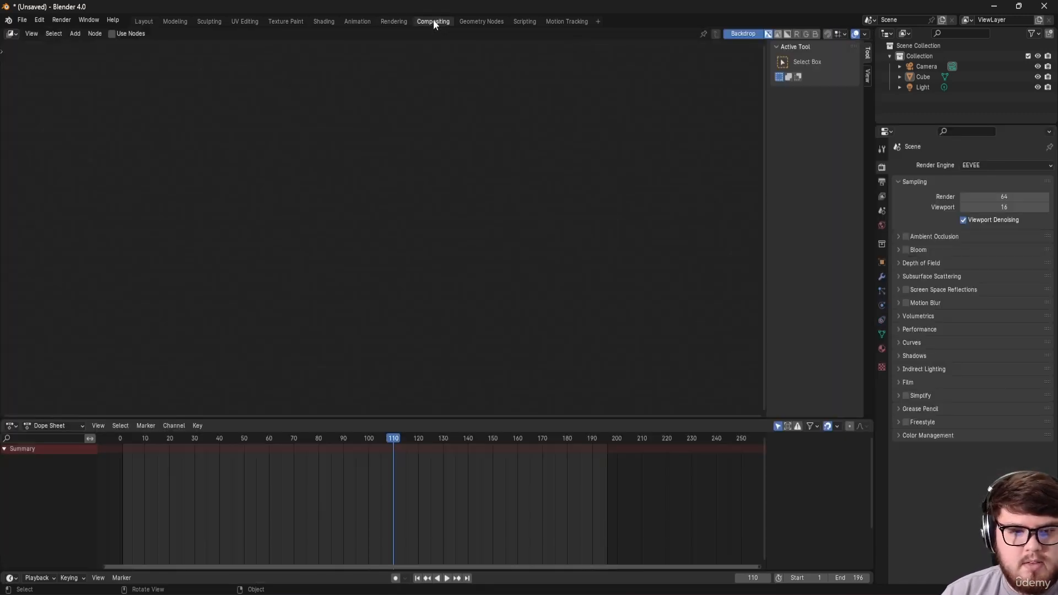
click(115, 34)
drag(347, 190, 240, 187)
key(x)
middle_drag(208, 202, 290, 216)
Step: Add a Movie Clip node by searching for 'movie'
key(shift+a)
click(313, 232)
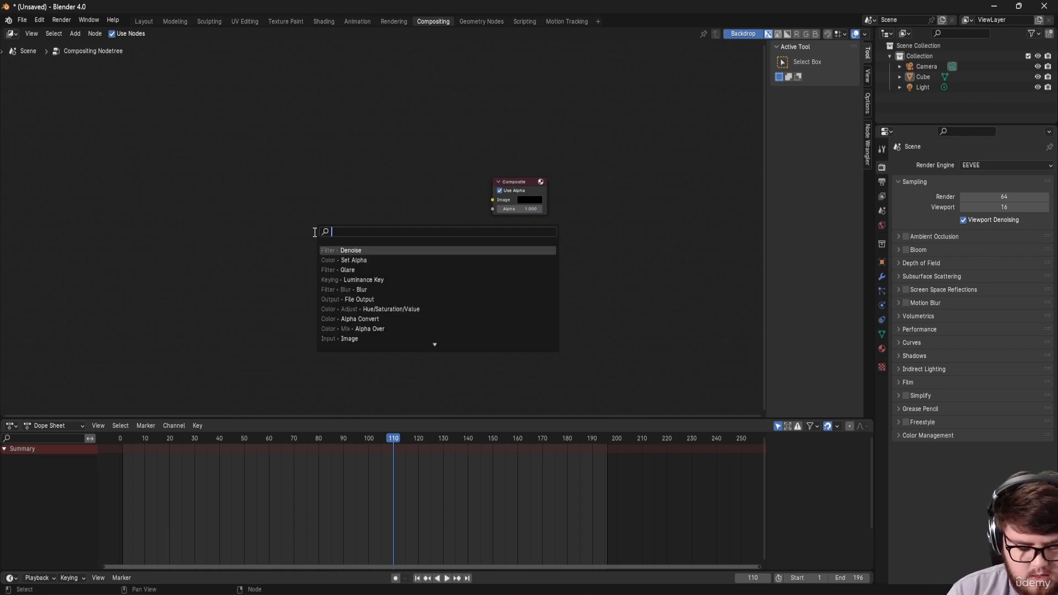
text(movie)
key(Return)
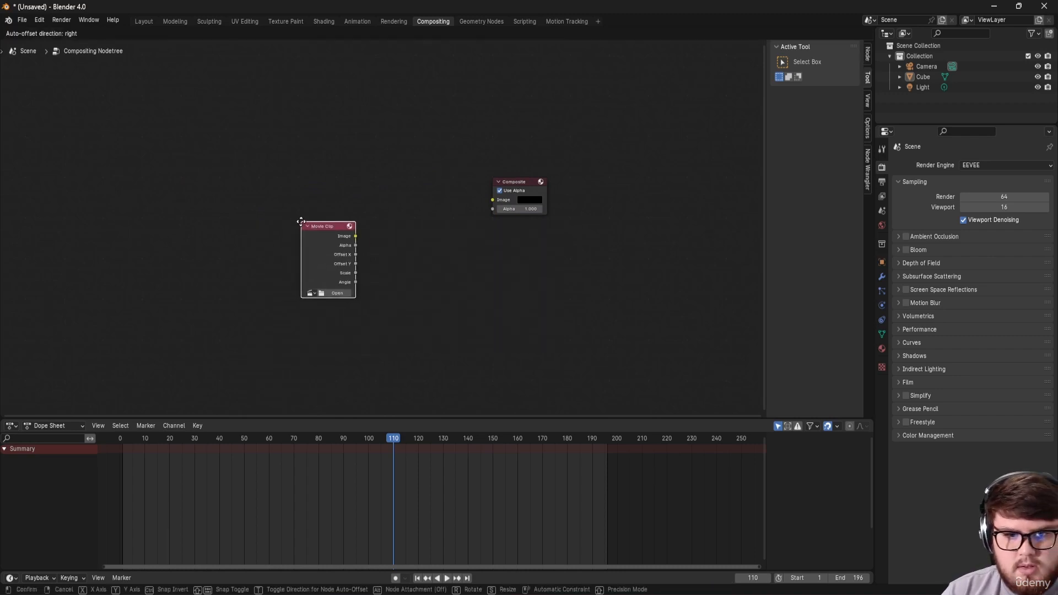
click(300, 222)
Step: Load Ch3-1.MOV from Z:\VFX_Course\Chapter_3\Footage into the node, placed left of Composite
click(347, 294)
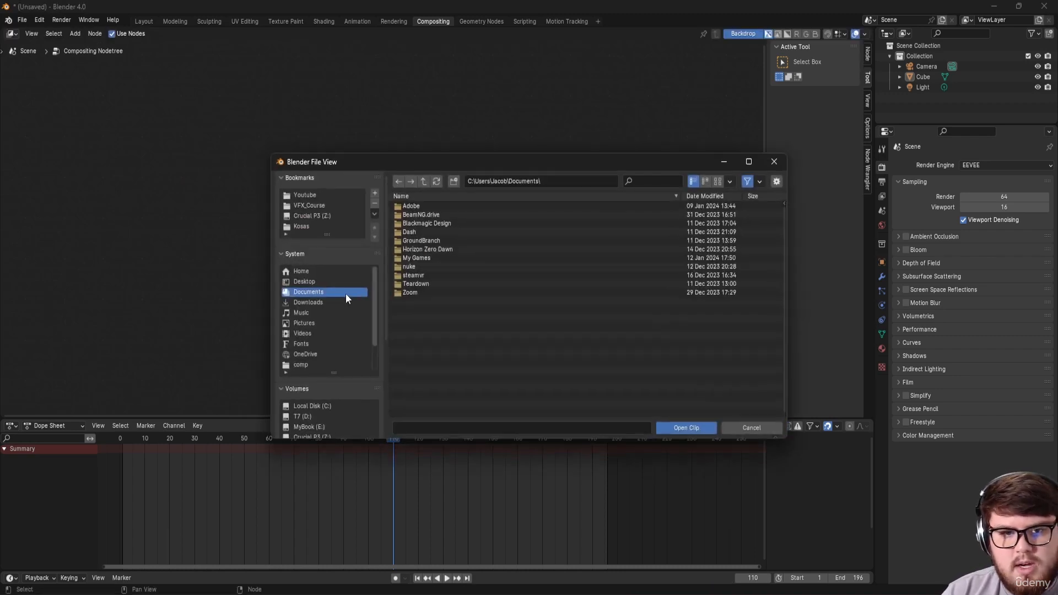
click(312, 202)
click(435, 206)
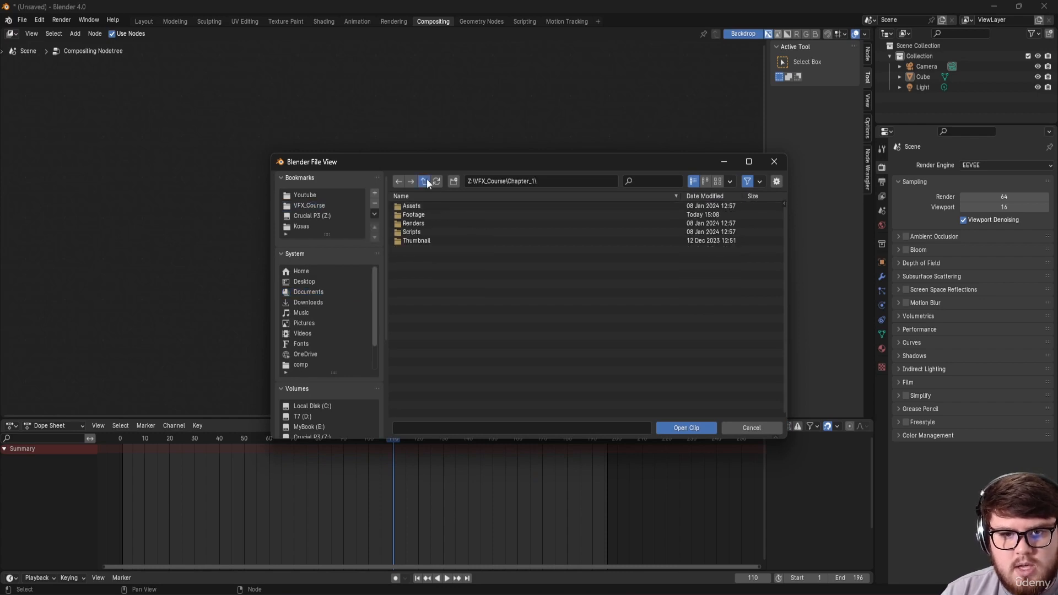
click(424, 181)
click(420, 222)
click(428, 214)
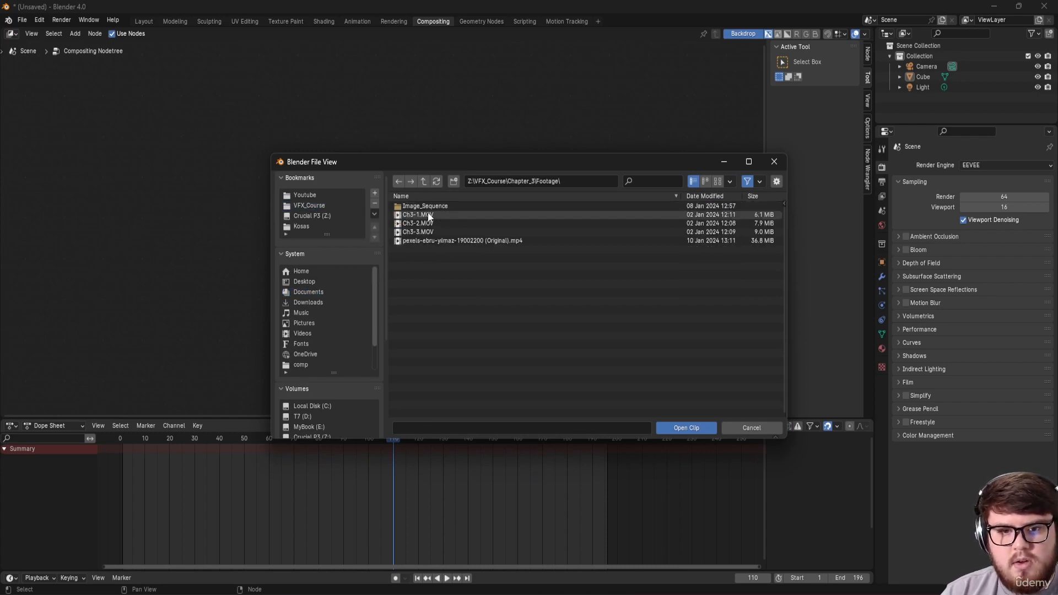
click(428, 214)
click(686, 428)
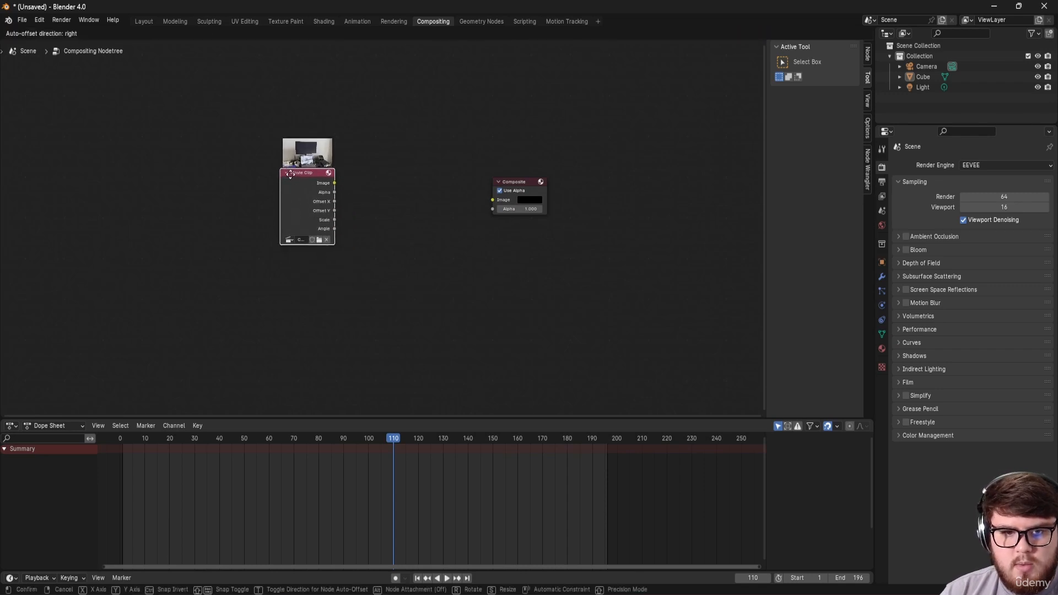
click(353, 235)
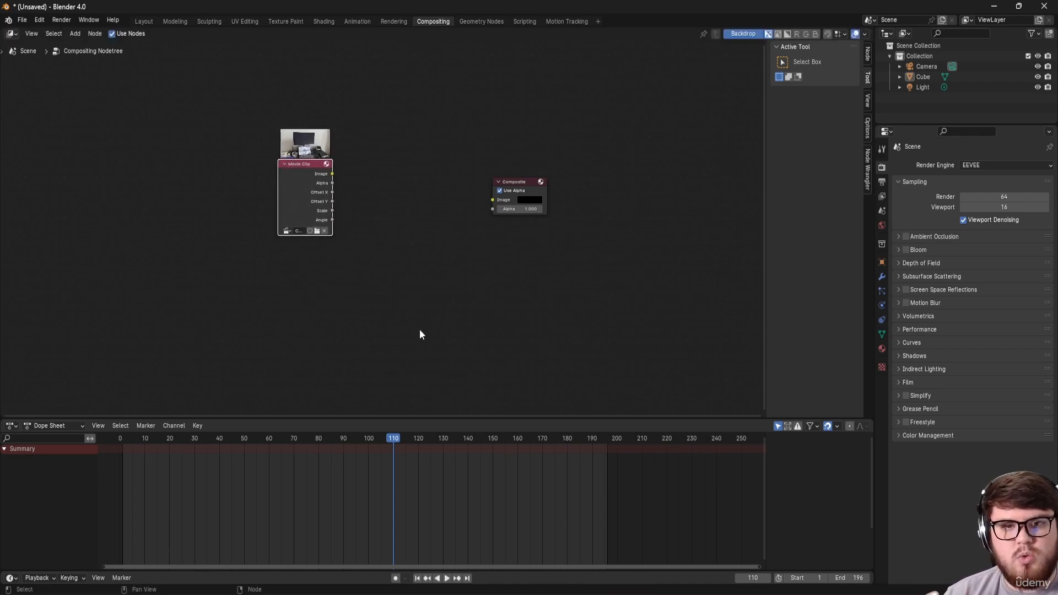
Step: Add an Image node below the Movie Clip and load the pexels balloon video from the Z: drive
key(shift+a)
click(310, 317)
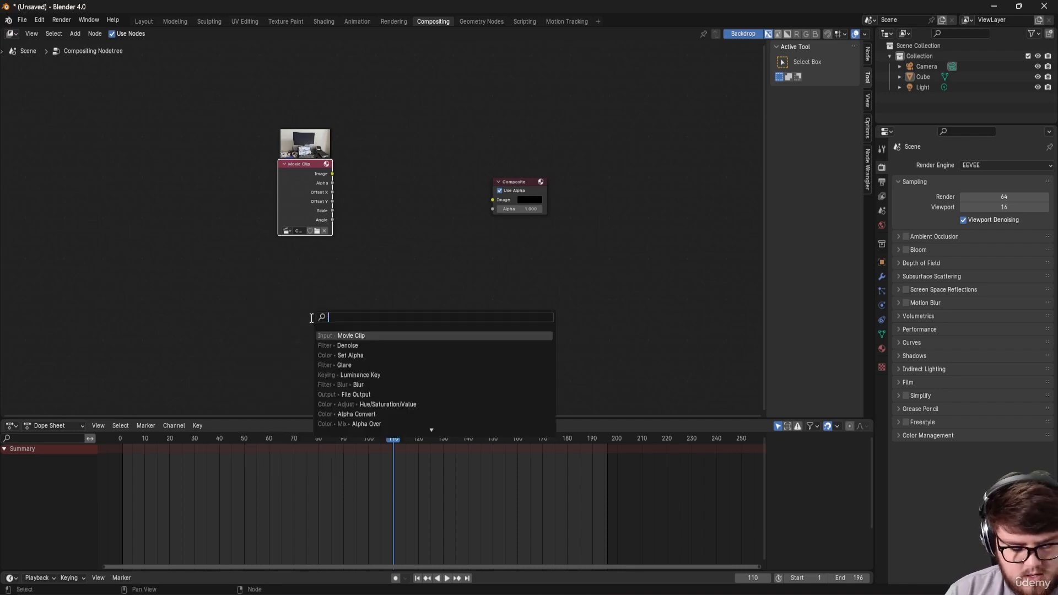
text(imag)
key(Return)
click(329, 295)
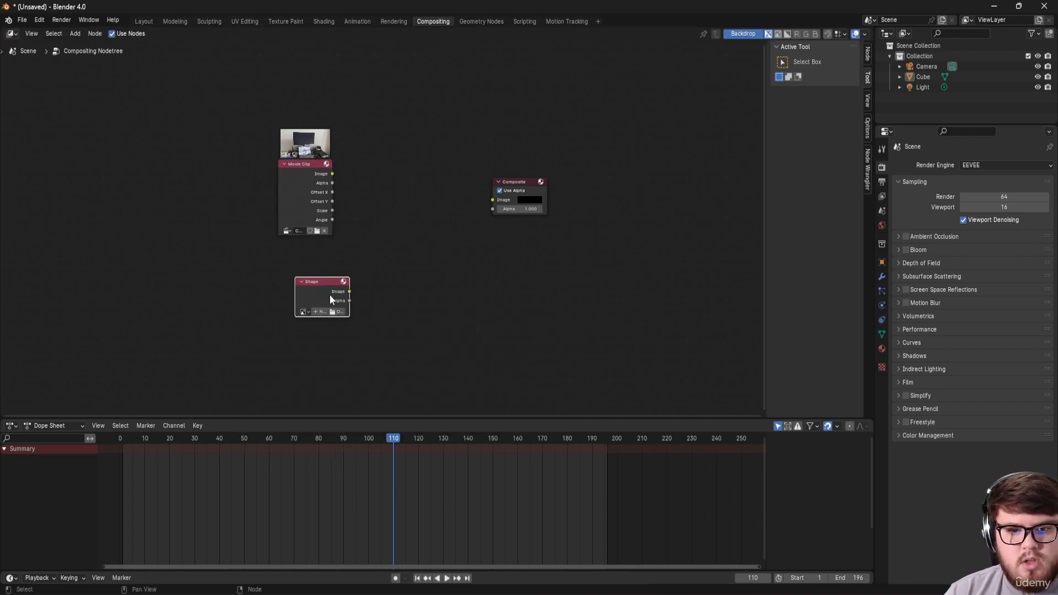
click(337, 312)
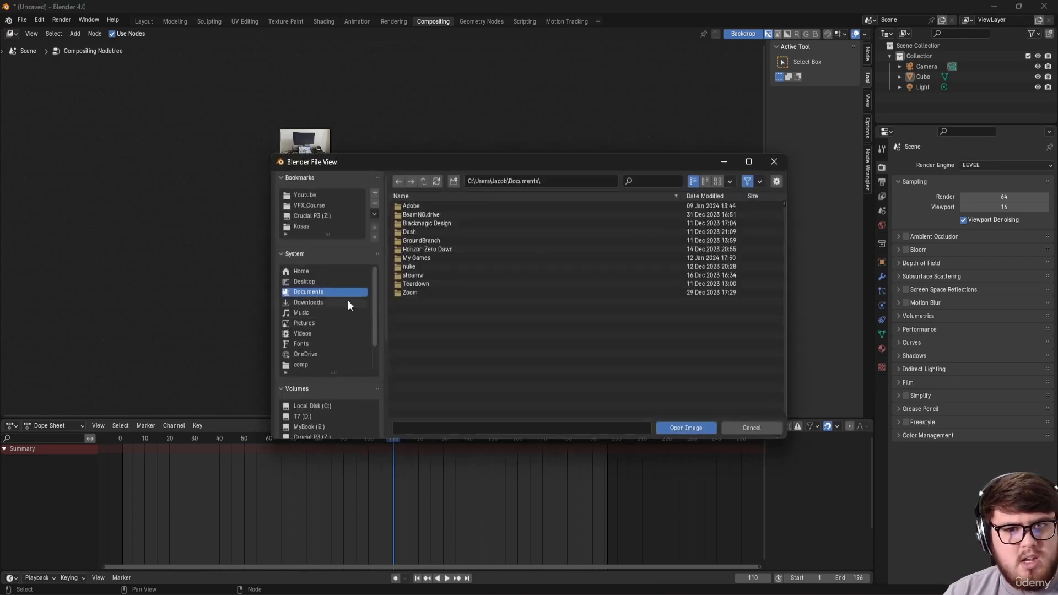
click(318, 214)
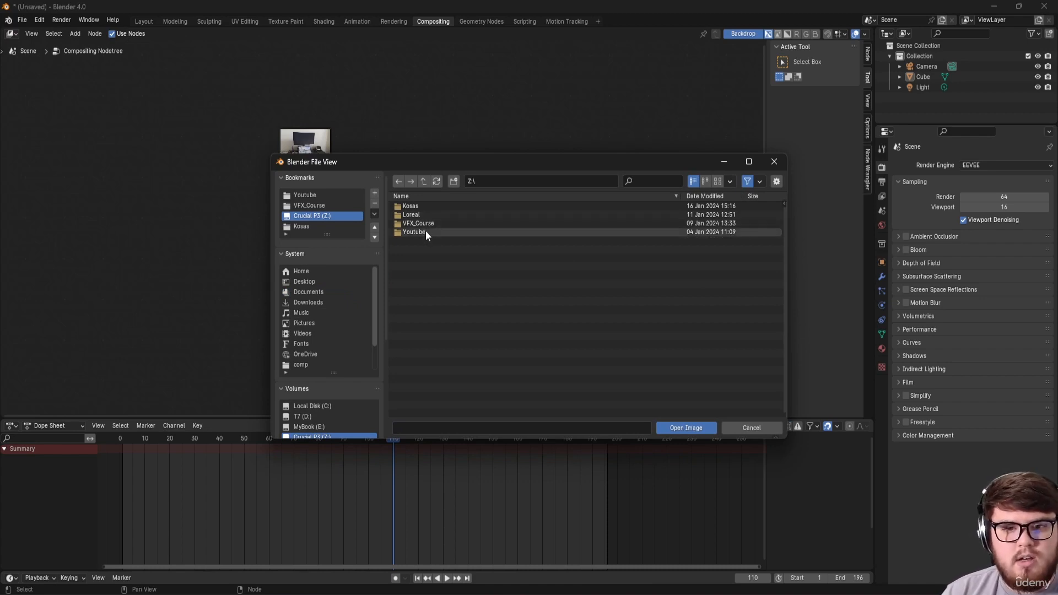
click(434, 240)
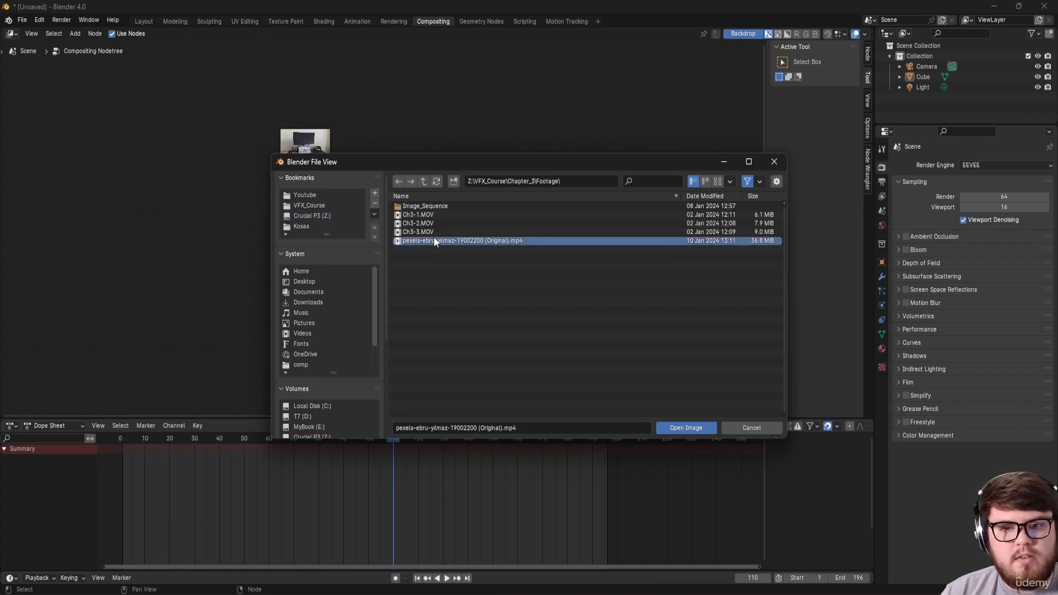
click(686, 428)
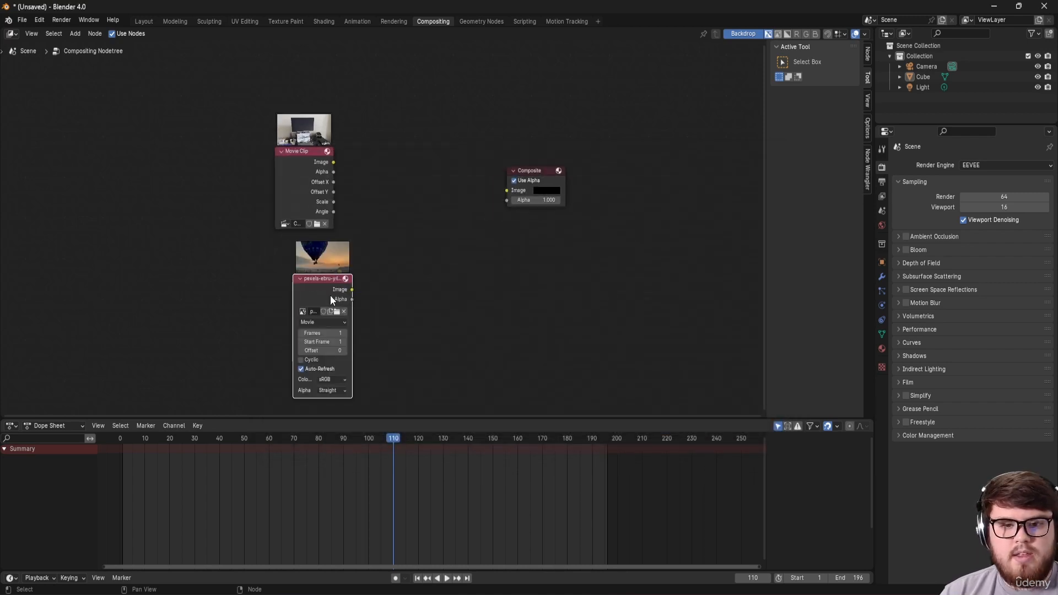
click(307, 293)
Step: Add an Alpha Over node between the Movie Clip and balloon video nodes
middle_drag(355, 266, 342, 275)
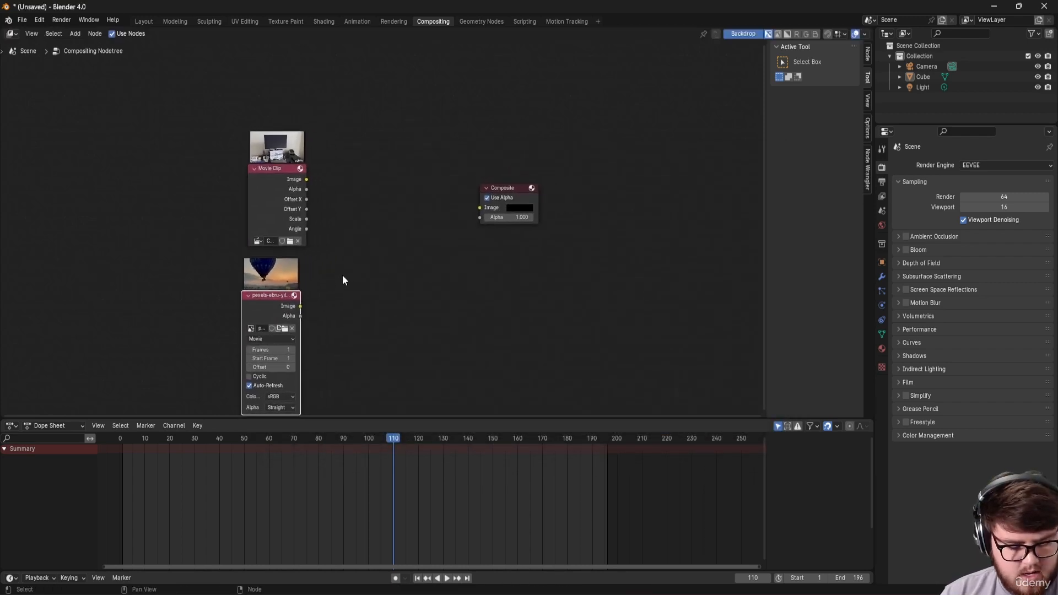
key(shift+a)
click(355, 270)
text(alpha)
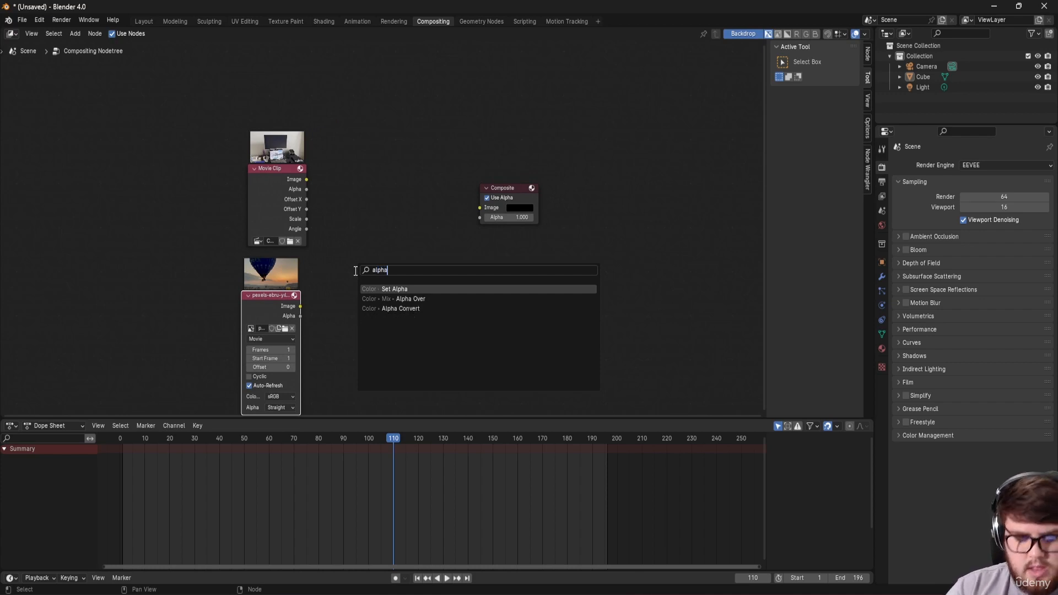
key(Down)
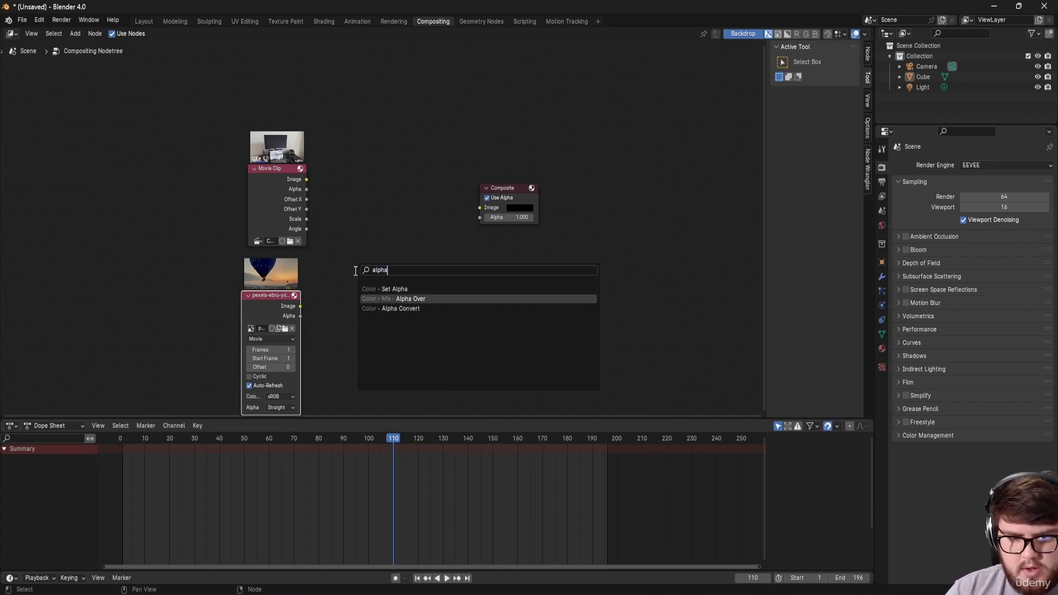
key(Return)
click(361, 185)
Step: Wire the Movie Clip and balloon video into Alpha Over and preview it in a Viewer at frame 47
drag(306, 179, 361, 256)
click(299, 306)
drag(300, 305, 360, 266)
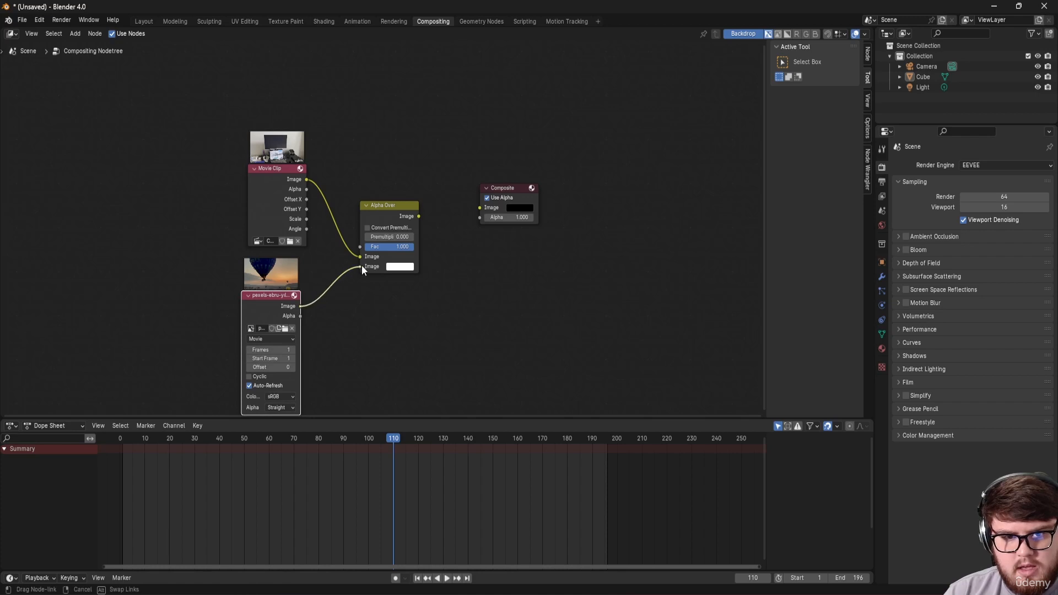
ctrl+shift+click(398, 206)
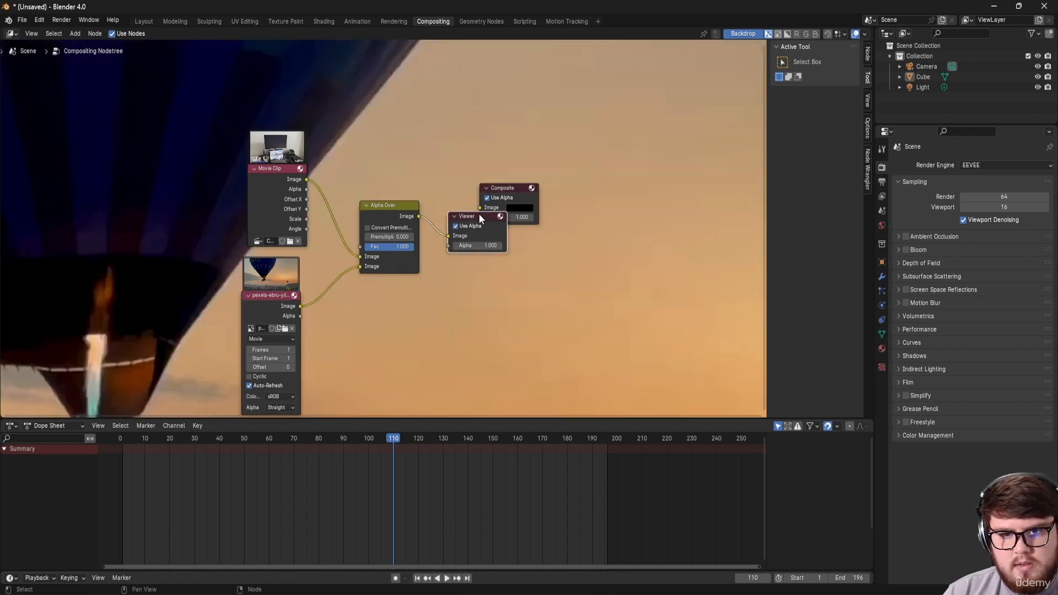
drag(478, 214, 578, 298)
middle_drag(536, 255, 469, 251)
drag(364, 448, 237, 453)
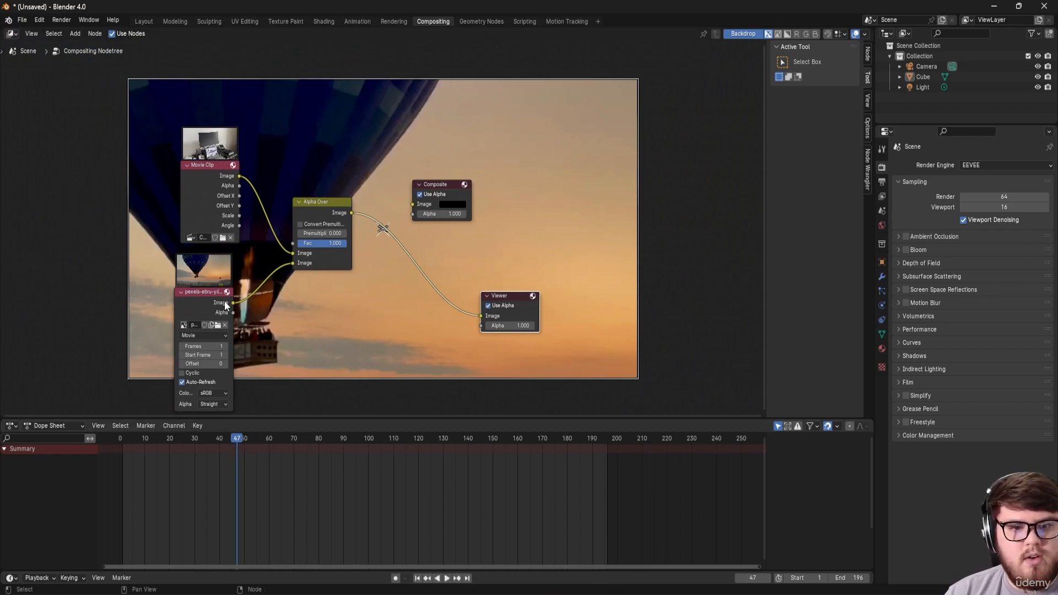
drag(223, 301, 123, 332)
middle_drag(195, 343, 247, 271)
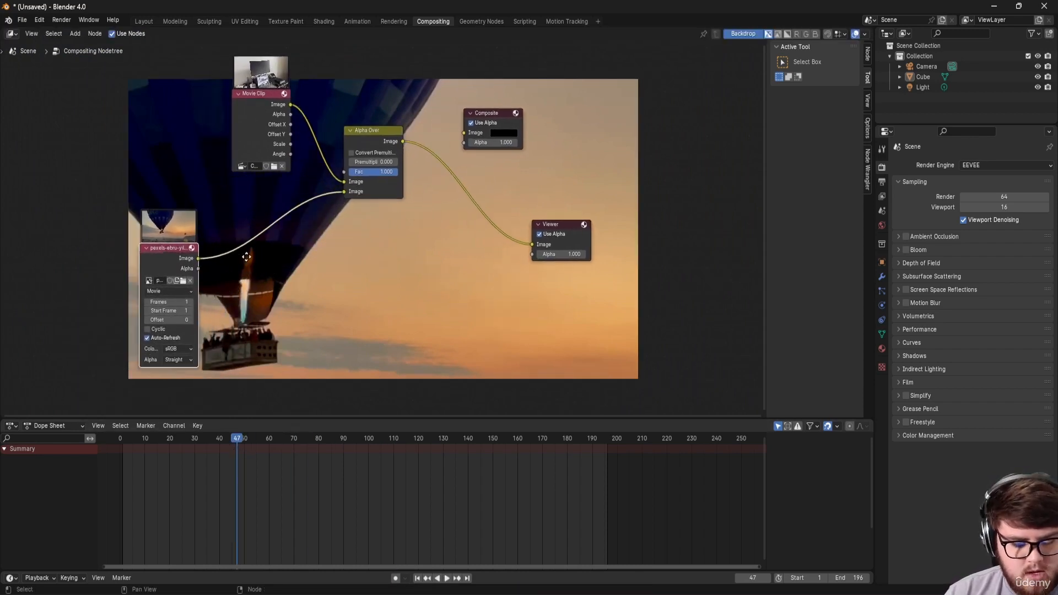
Step: Insert a Plane Track Deform node into the balloon link and assign it the Ch3-1.MOV clip
key(shift+a)
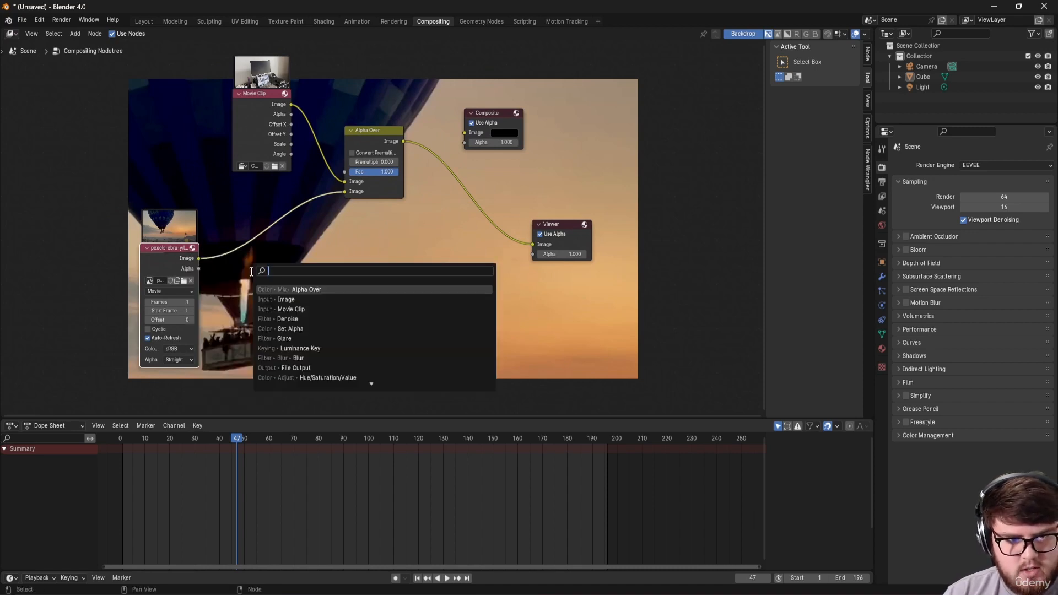
text(plane track)
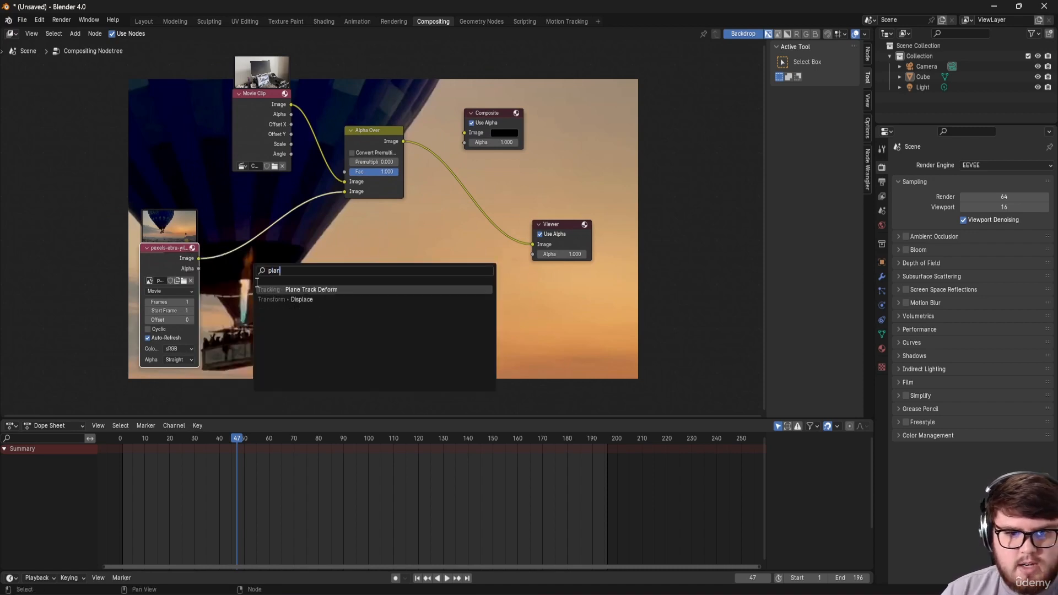
click(281, 289)
click(254, 227)
scroll(325, 273, up, 2)
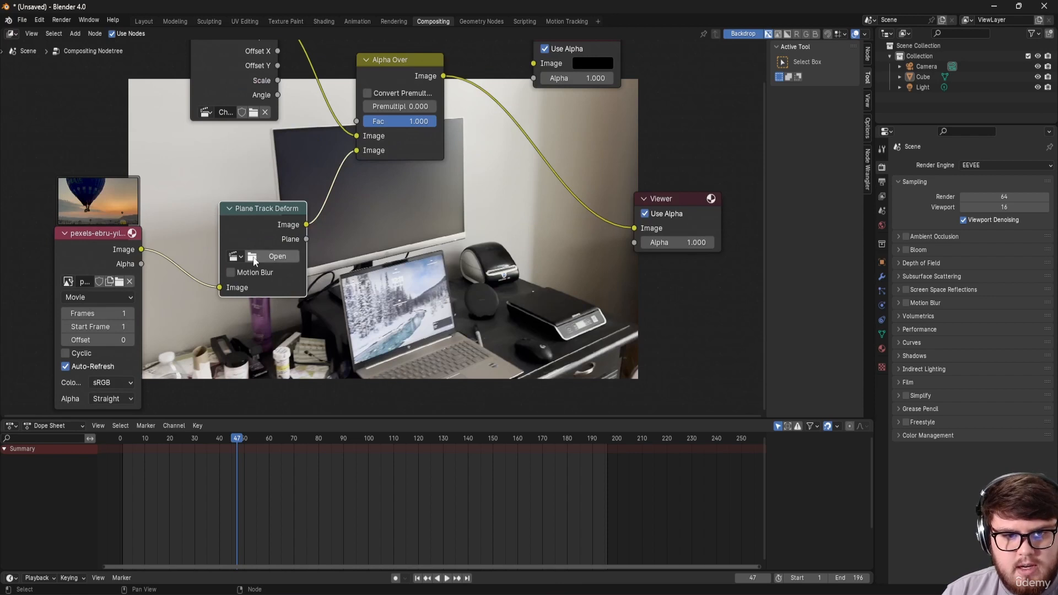
click(235, 257)
click(246, 275)
middle_drag(345, 256, 312, 250)
Step: Set its tracking object to Camera and its Plane Track, then show the plane track settings in Motion Tracking
click(213, 263)
click(216, 283)
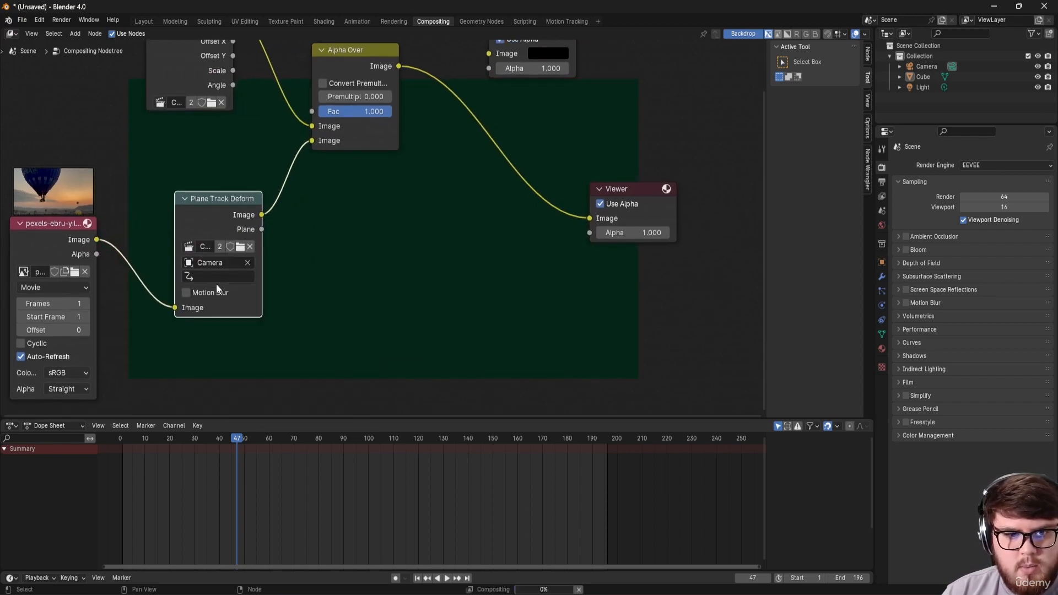
click(213, 278)
click(205, 296)
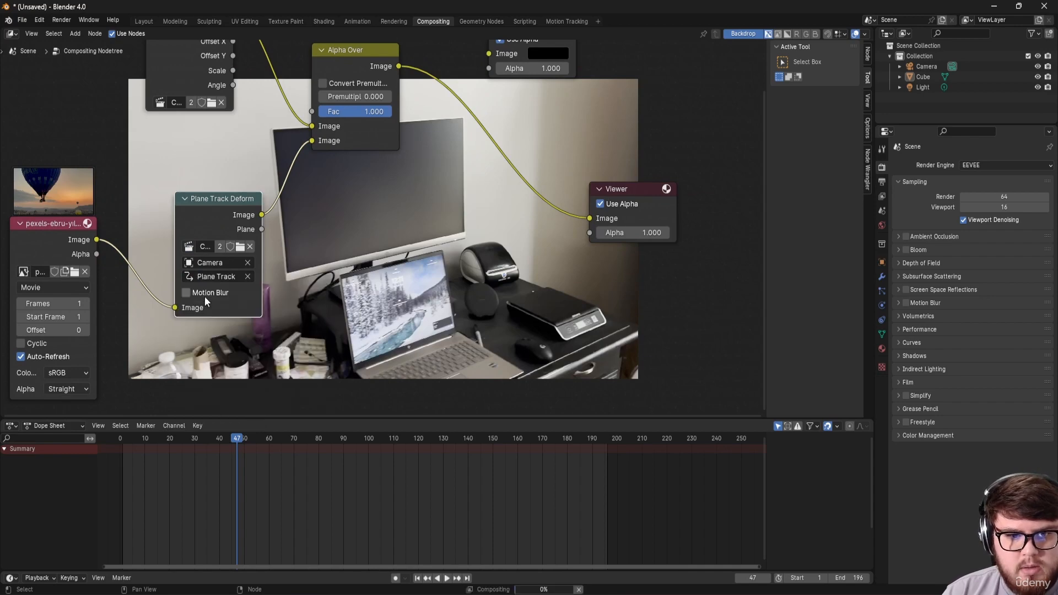
click(558, 22)
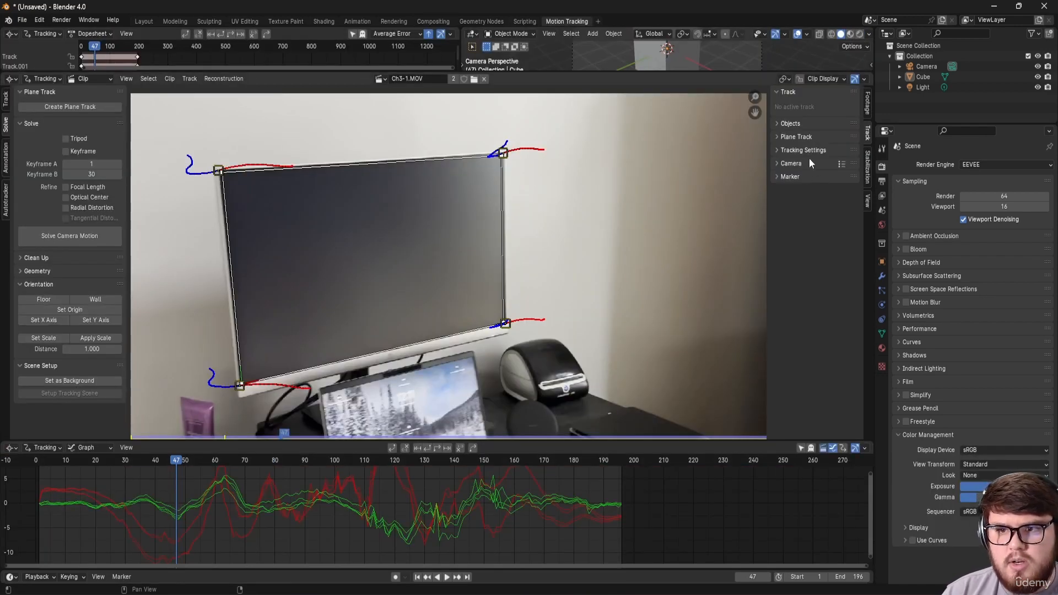
click(790, 137)
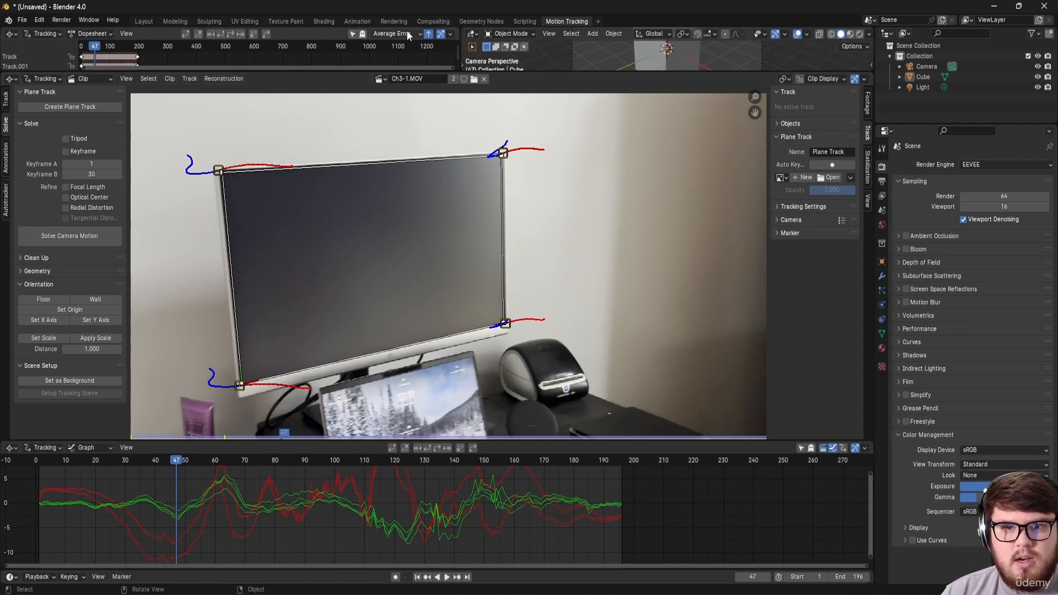
Step: Check the balloon warped onto the monitor in the Compositing backdrop
click(433, 21)
mouse_move(304, 292)
middle_down()
mouse_move(359, 278)
mouse_move(310, 305)
mouse_move(285, 292)
middle_up()
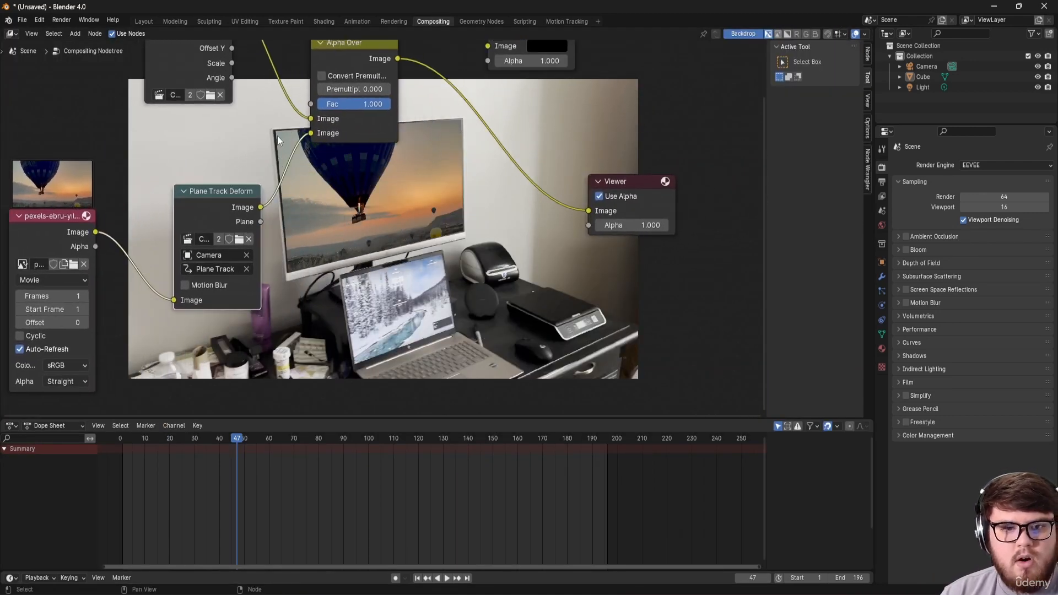
middle_drag(322, 149, 422, 279)
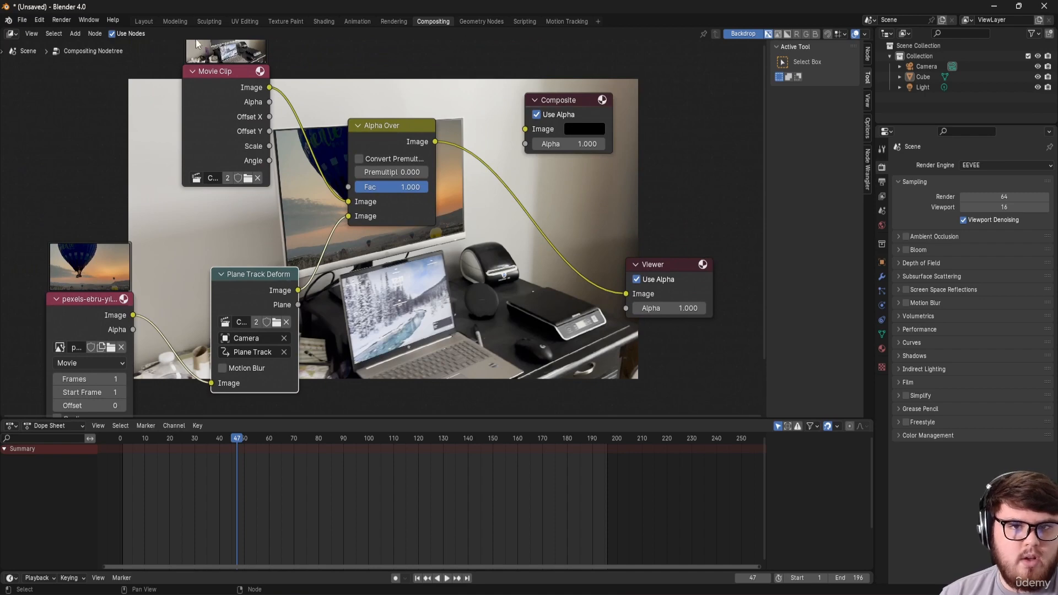
Step: Scrub the clip in Motion Tracking to verify the plane track at later and earlier frames
click(567, 22)
middle_drag(337, 290, 464, 315)
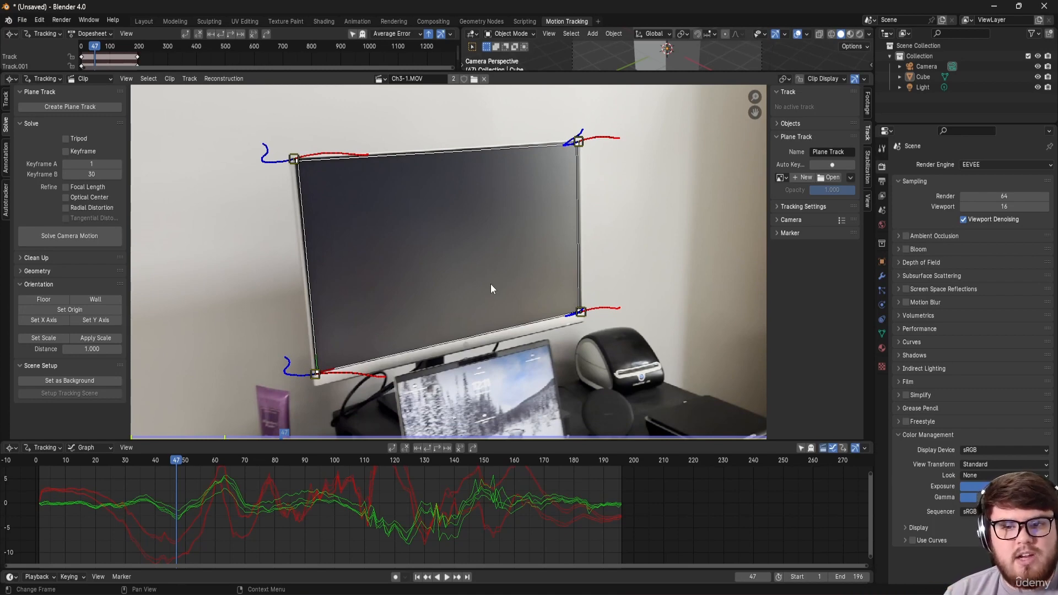
drag(223, 467, 523, 485)
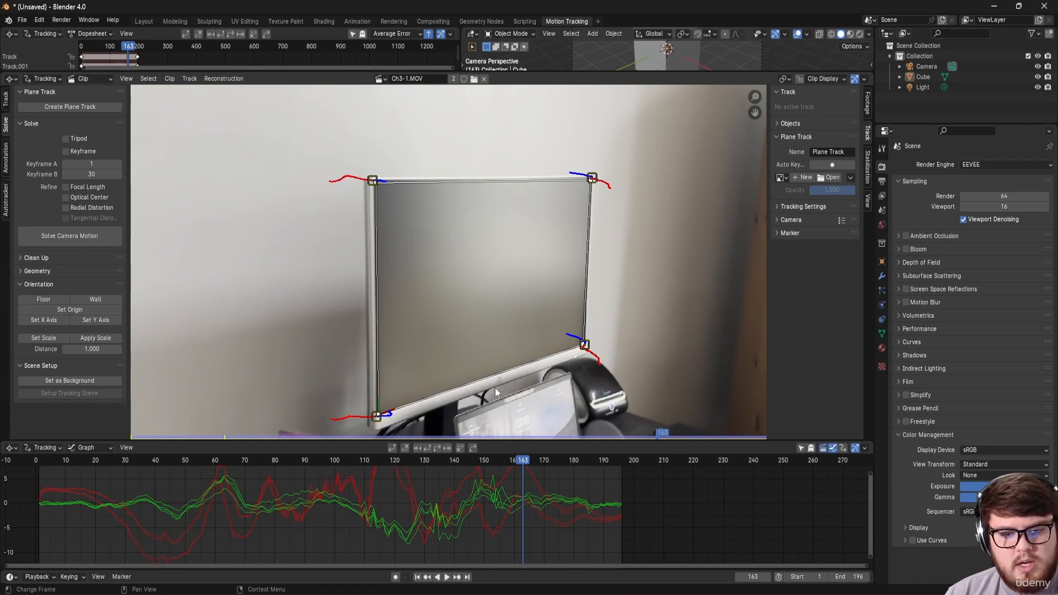
drag(519, 458, 276, 504)
Step: Back in Compositing, move the balloon video node lower and select the Alpha Over node
click(442, 22)
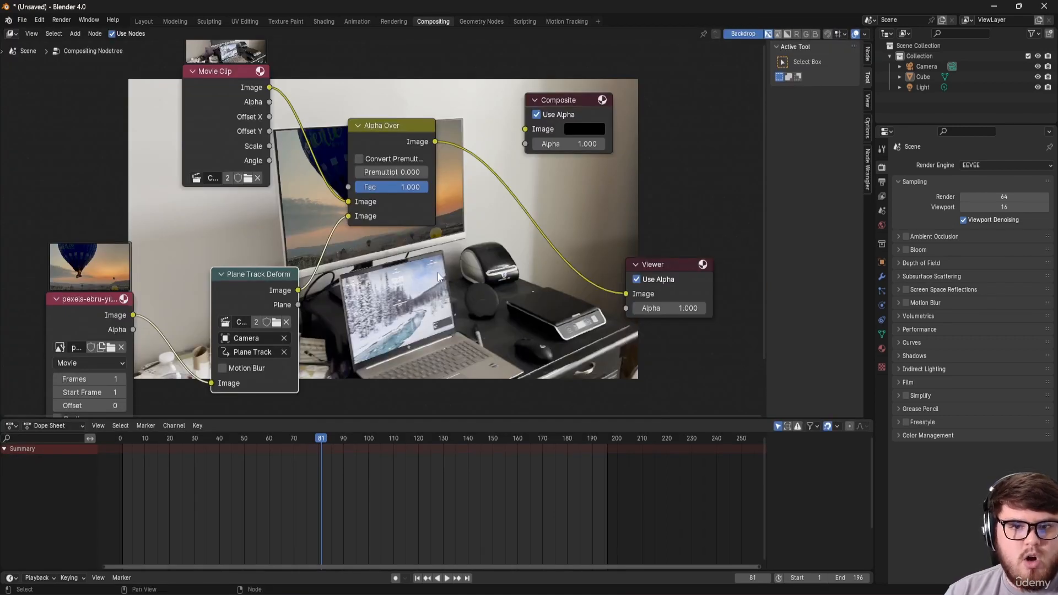
middle_drag(442, 270, 491, 207)
scroll(534, 253, down, 6)
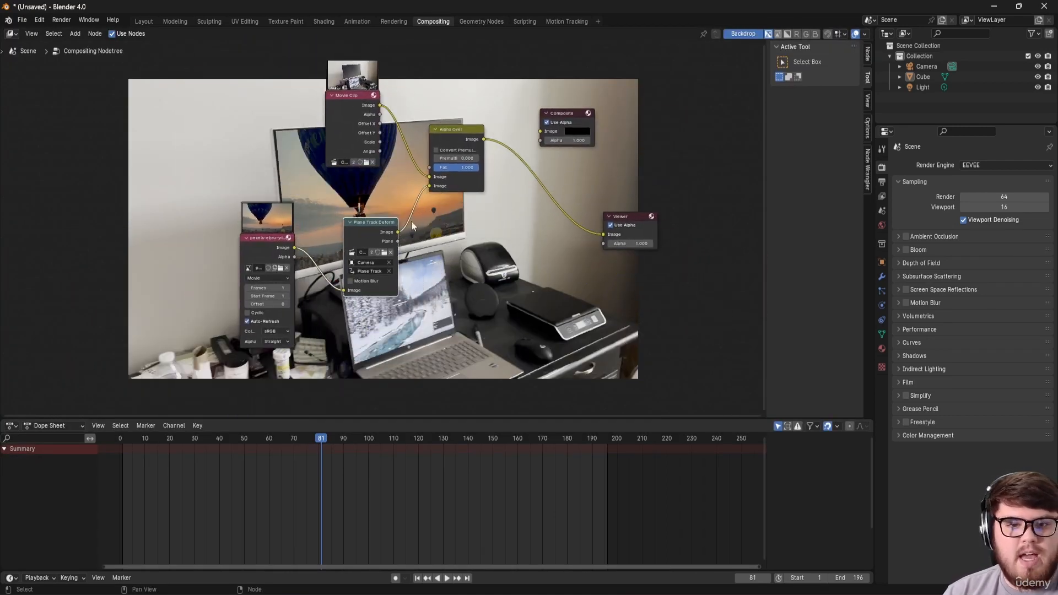
drag(266, 258, 254, 303)
middle_drag(399, 149, 341, 191)
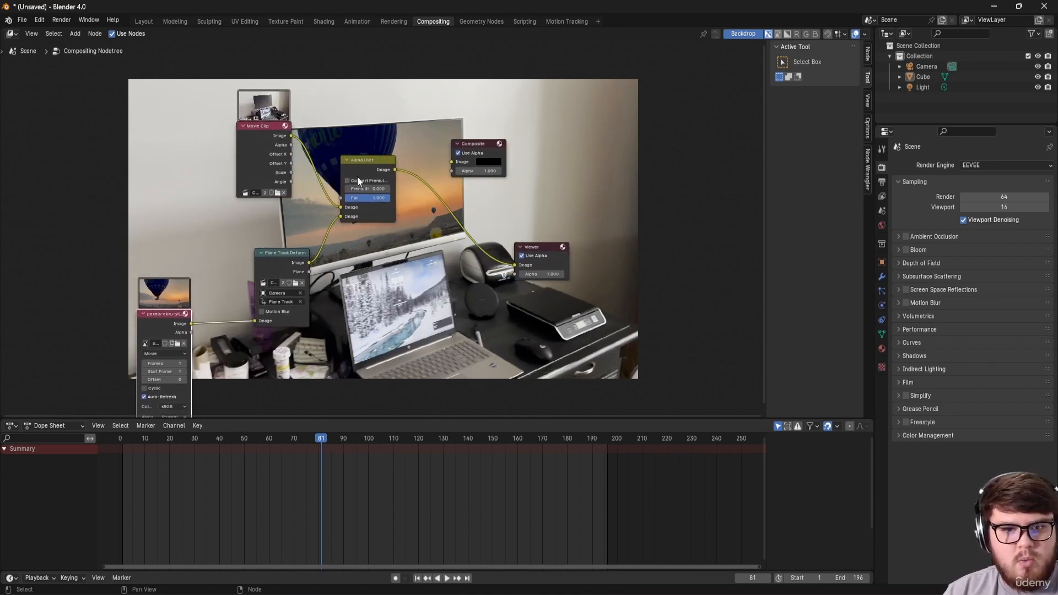
click(356, 167)
Step: Delete the Alpha Over node and add a Mix node in its place
key(x)
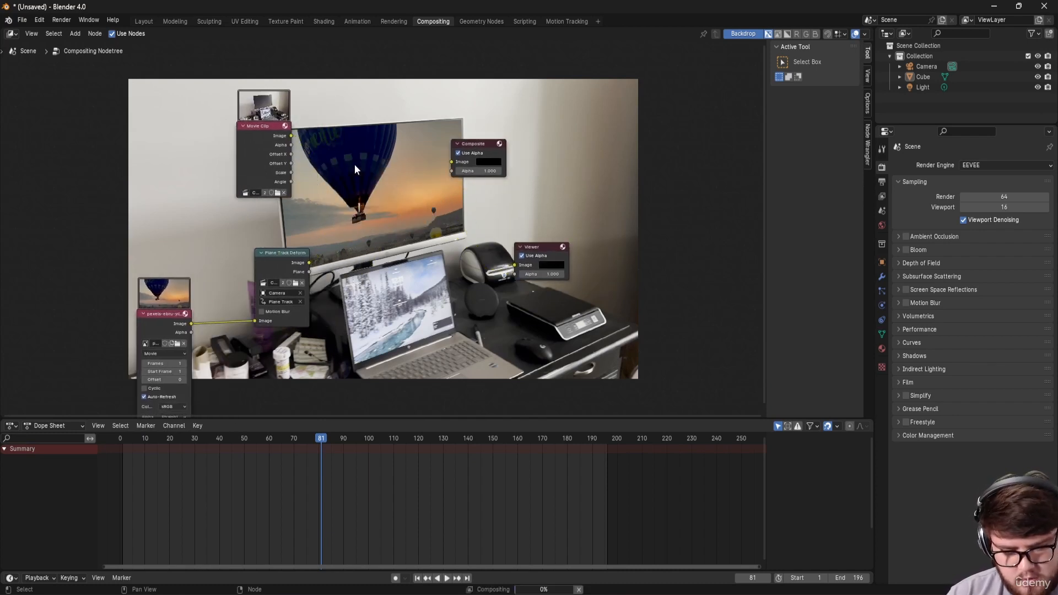
key(shift+a)
text(mix)
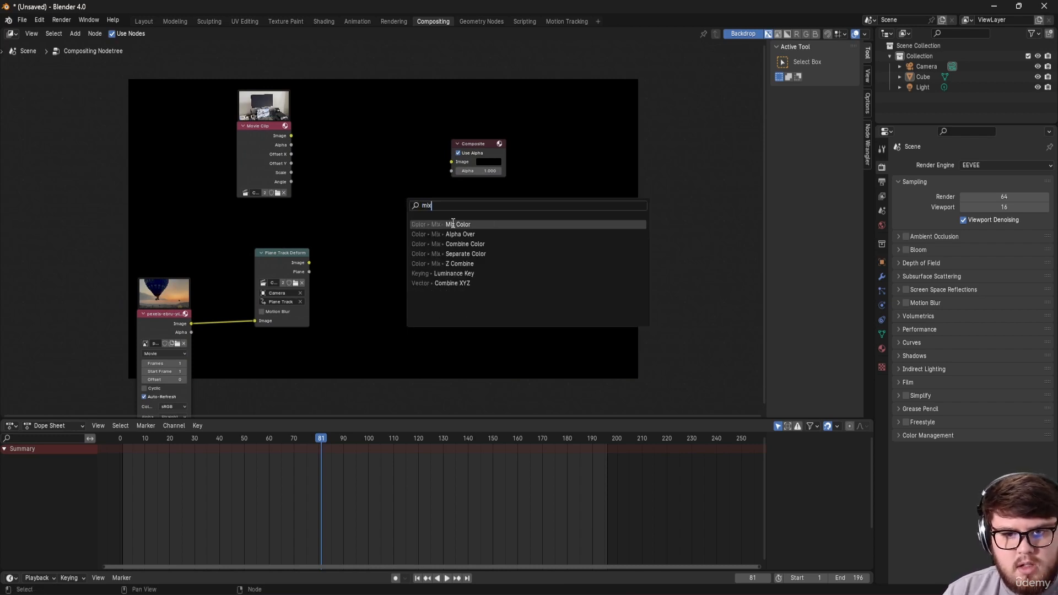
key(Return)
click(376, 172)
Step: Wire Plane Track Deform and Movie Clip into the Mix node, preview it, and set blend to Screen
middle_drag(379, 259, 374, 277)
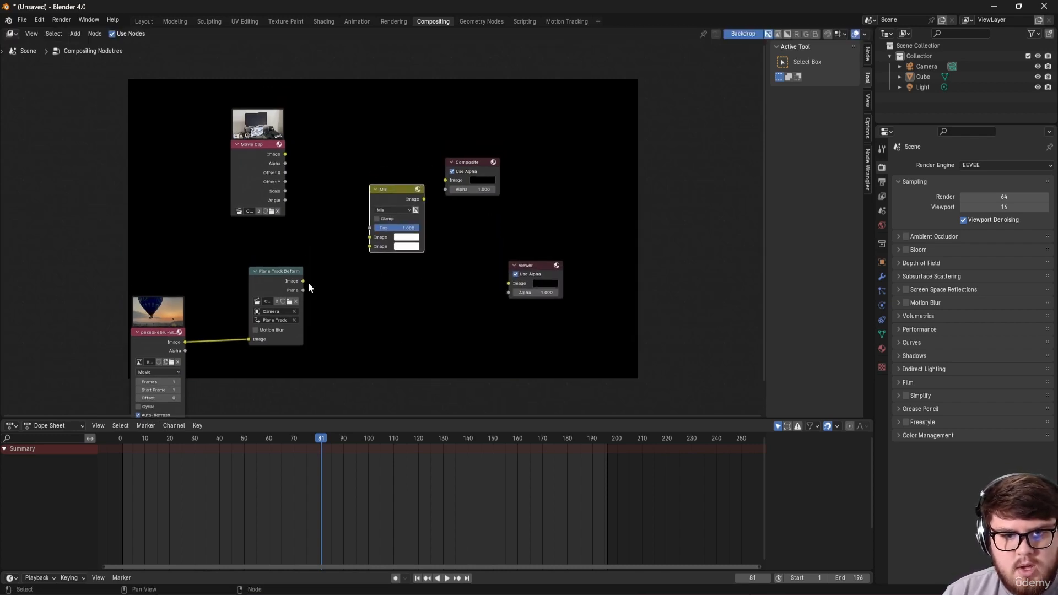
drag(303, 281, 369, 247)
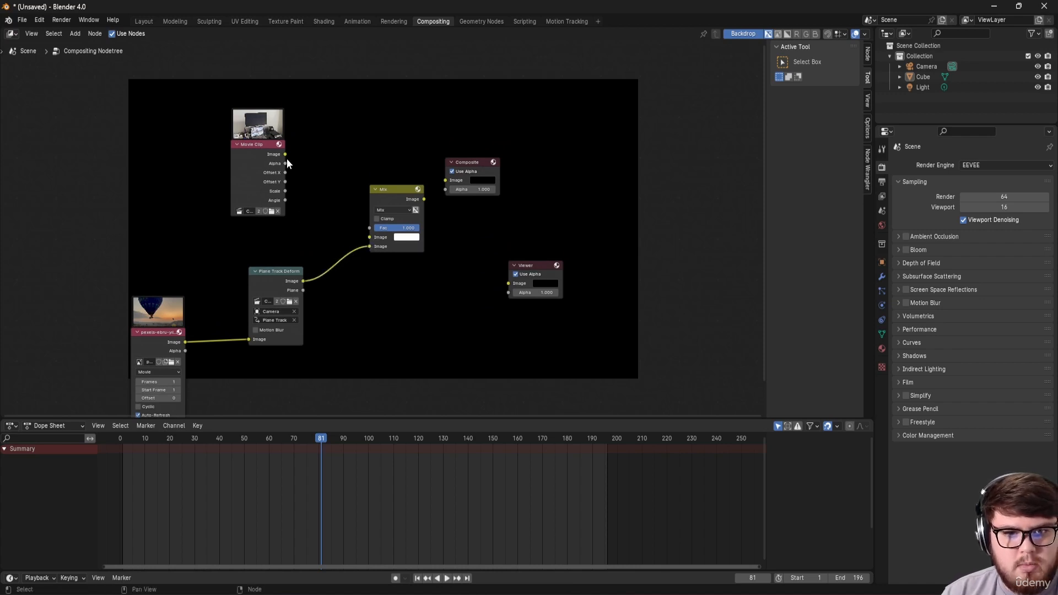
drag(286, 156, 369, 237)
middle_drag(371, 257, 328, 267)
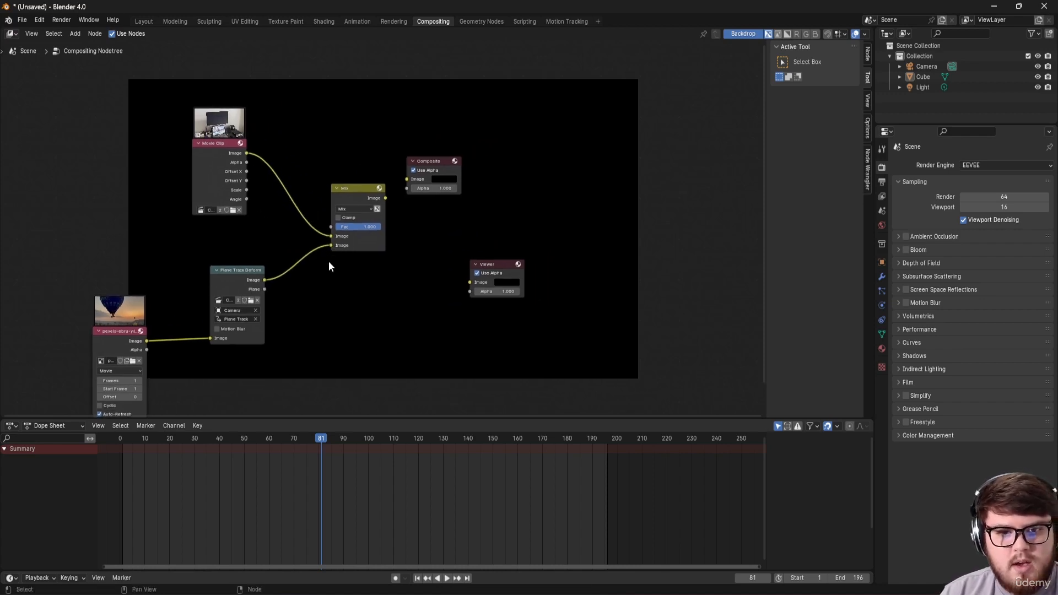
scroll(364, 204, up, 1)
ctrl+shift+click(374, 189)
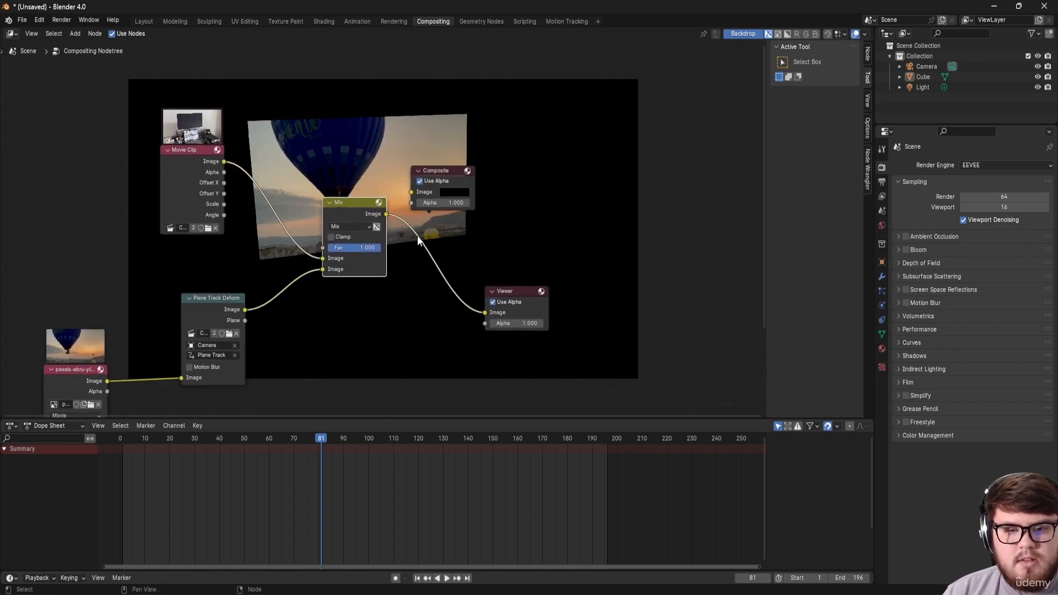
middle_drag(405, 242, 356, 230)
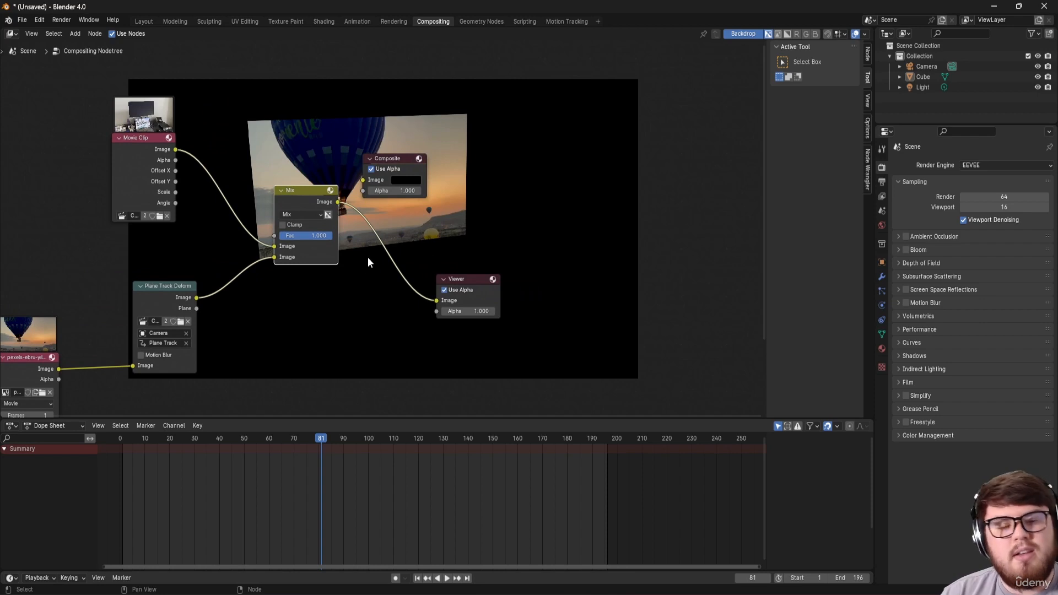
click(287, 215)
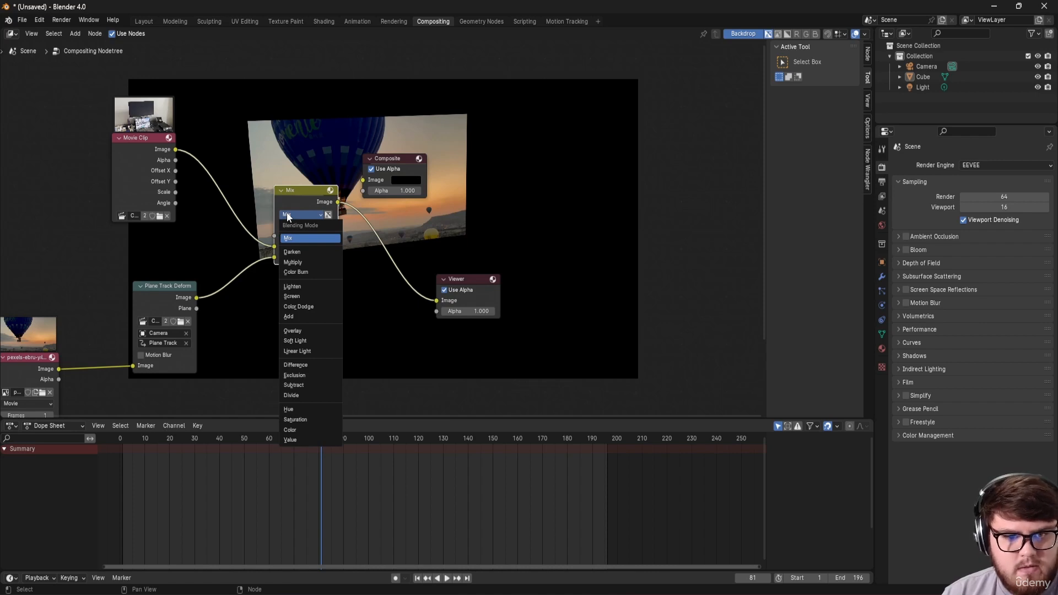
click(292, 298)
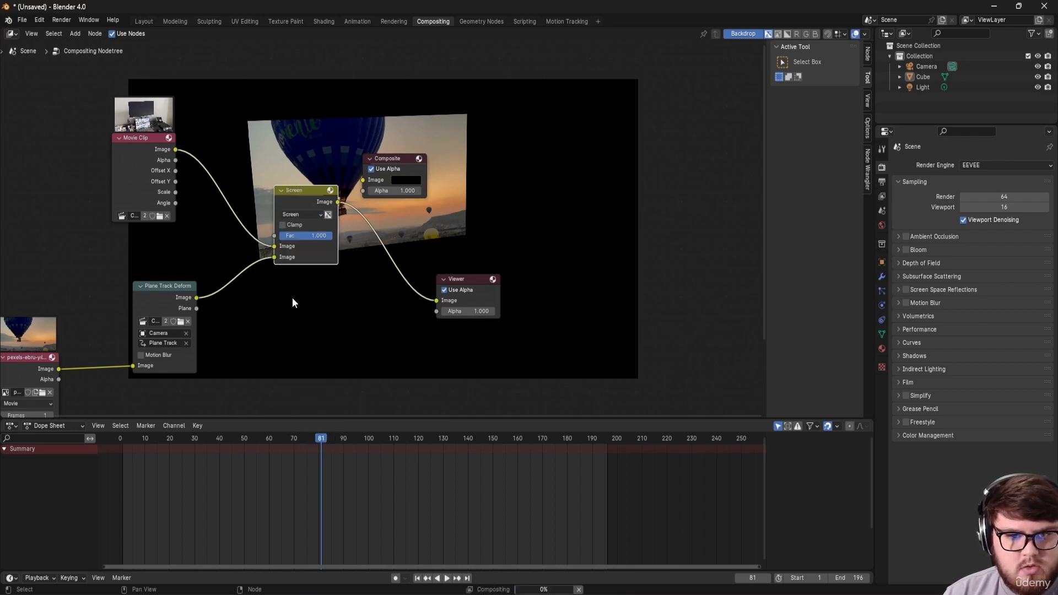
Step: Scrub through the clip to check the screened balloon overlay at frame 155
middle_drag(292, 297, 315, 308)
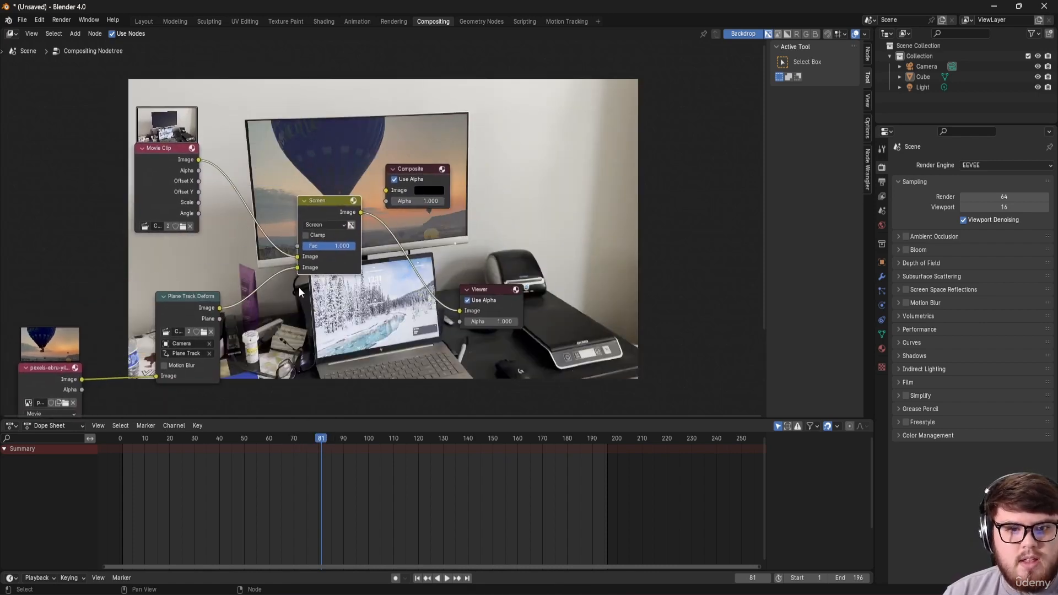
drag(328, 440, 506, 438)
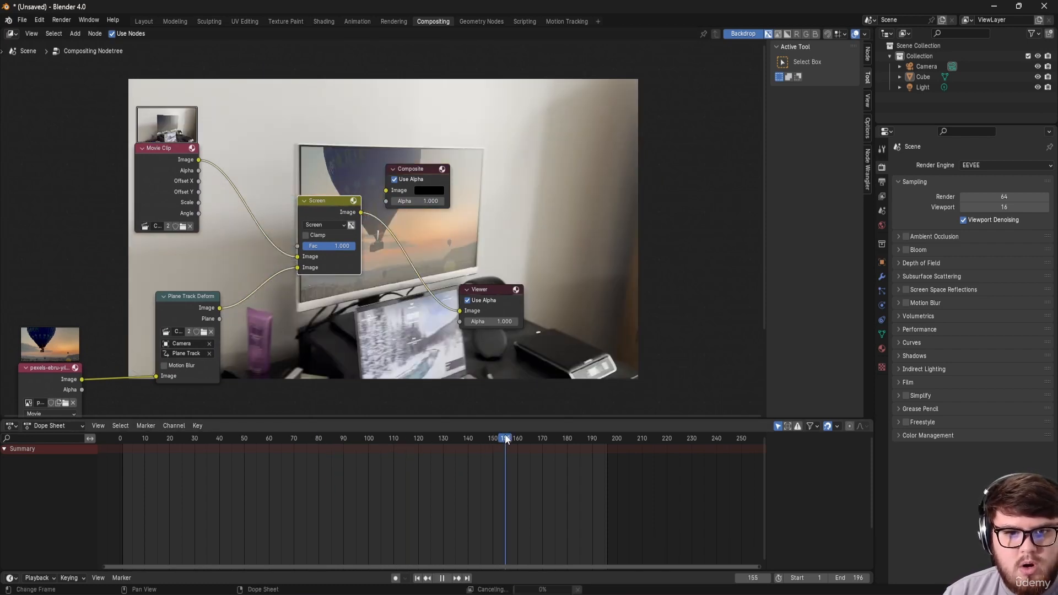
middle_drag(368, 193, 356, 270)
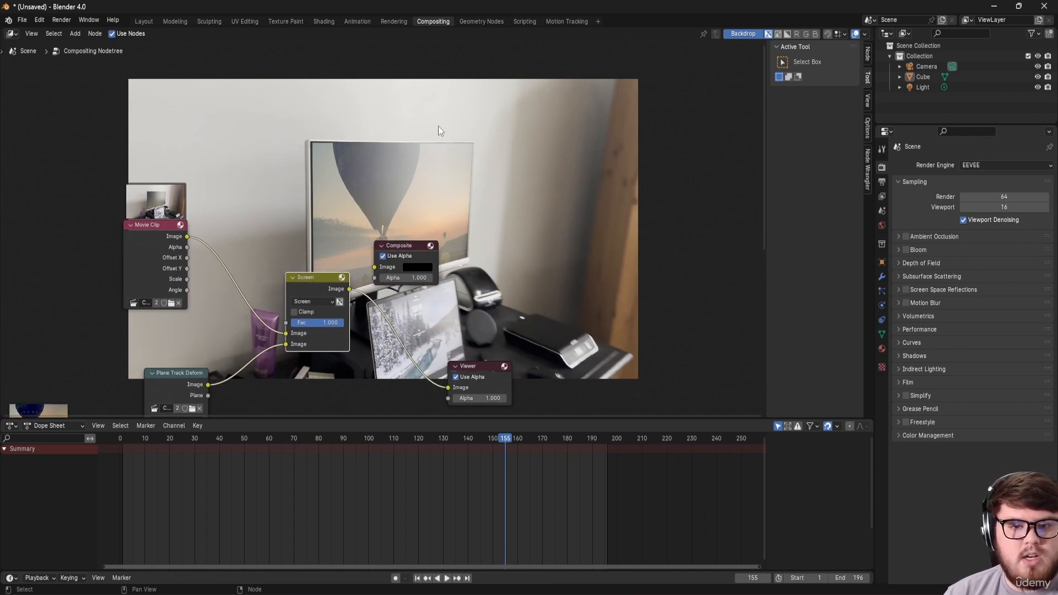
middle_drag(463, 343, 419, 344)
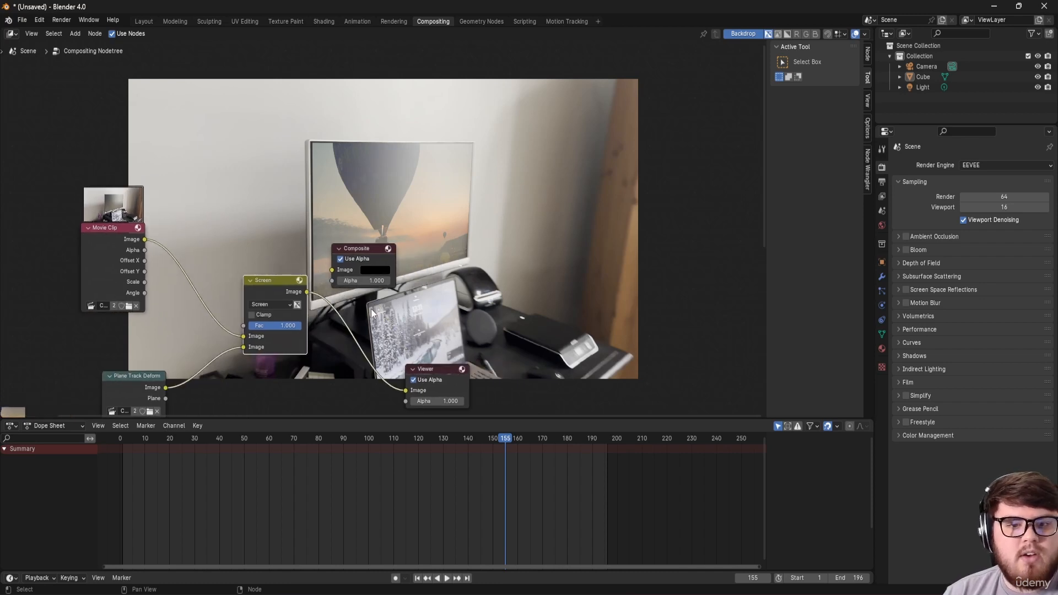
middle_drag(305, 255, 365, 233)
Step: Move the Composite node to the right, then go to the Motion Tracking workspace
drag(401, 244, 463, 243)
middle_drag(337, 213, 309, 261)
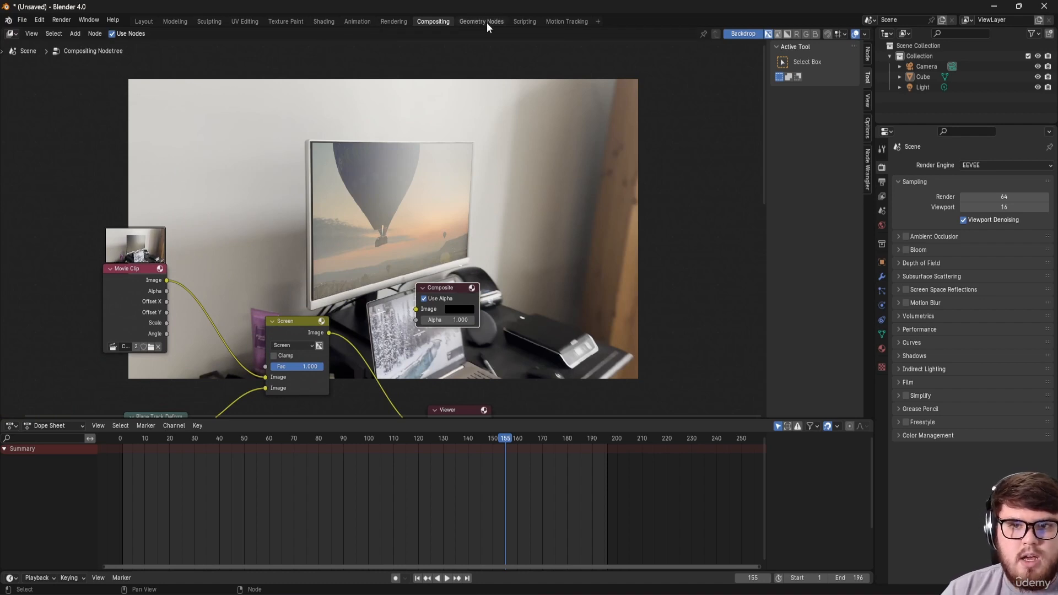
click(555, 21)
Step: Zoom in on the plane track corners and nudge one corner slightly into place
scroll(405, 317, up, 6)
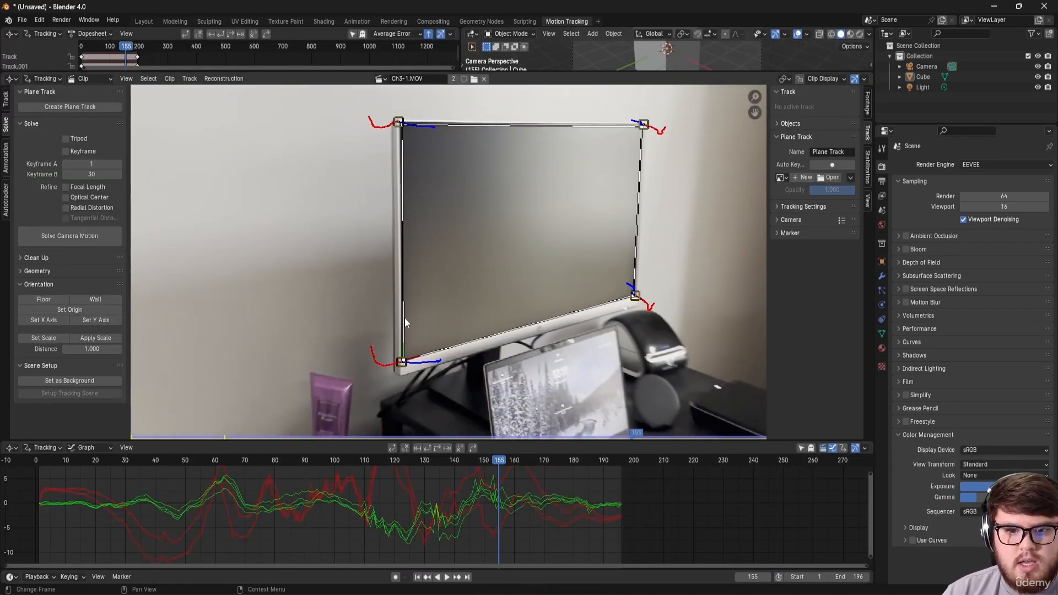
middle_drag(419, 275, 420, 302)
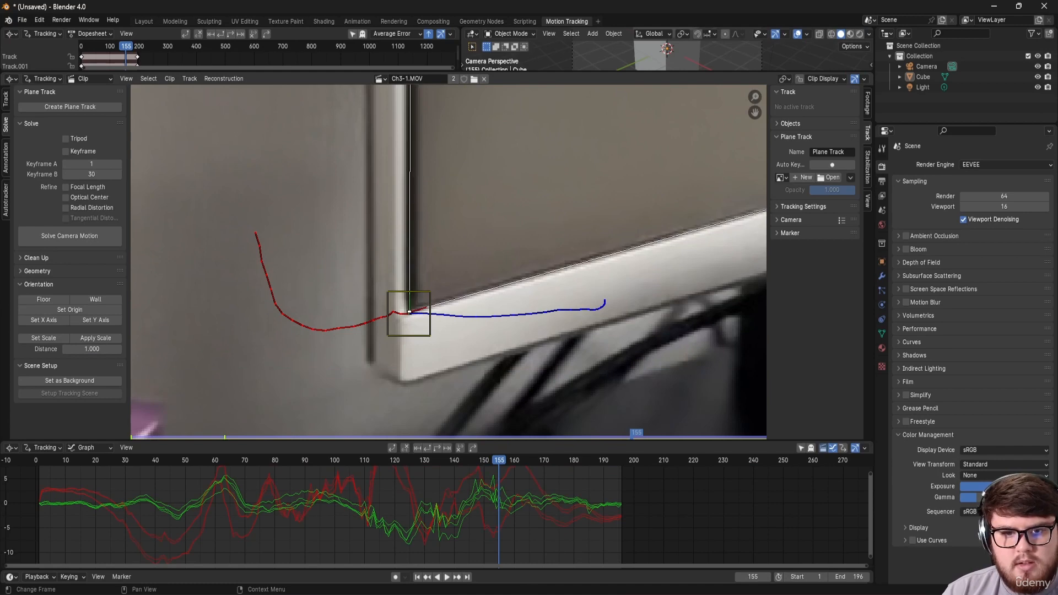
scroll(475, 172, down, 3)
middle_drag(474, 171, 132, 265)
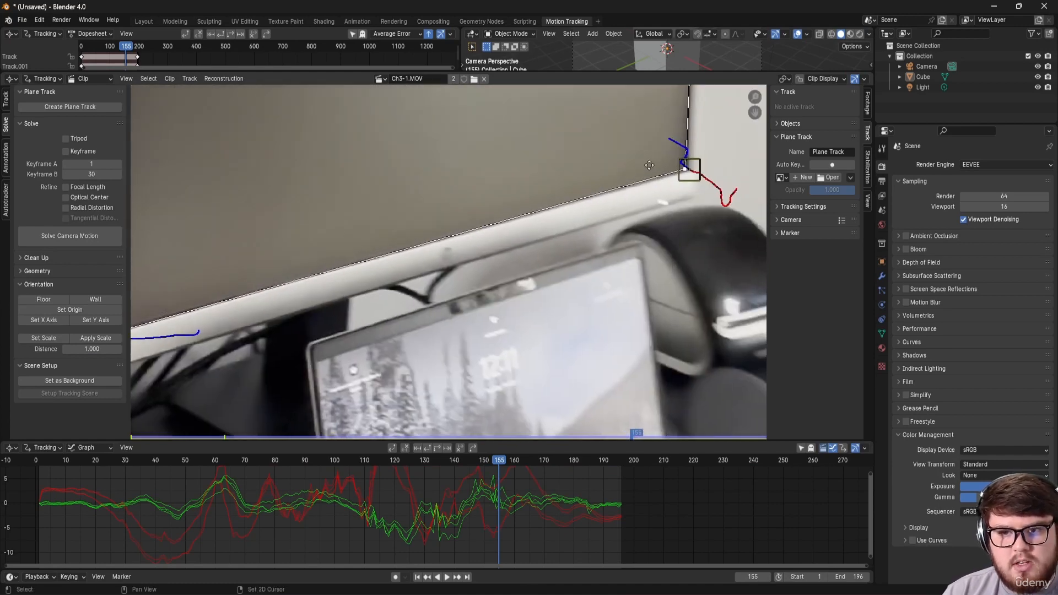
middle_drag(686, 167, 495, 248)
scroll(494, 248, up, 6)
scroll(494, 248, up, 1)
drag(504, 263, 505, 262)
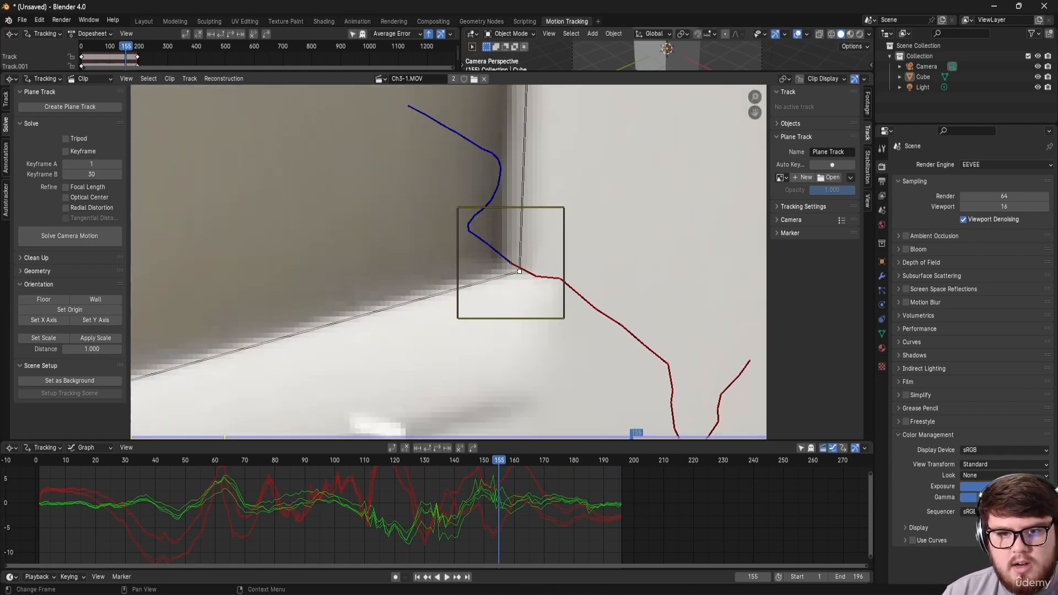
scroll(495, 243, down, 8)
Step: Drag the plane track's top-left corner onto the monitor frame's corner
middle_drag(490, 182, 440, 435)
scroll(462, 286, up, 6)
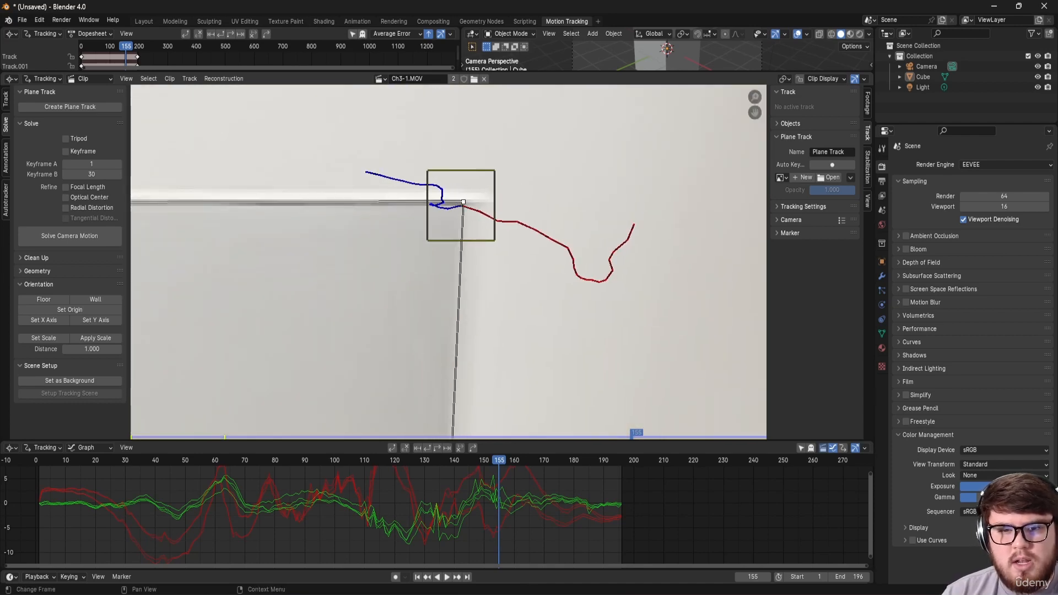
scroll(376, 224, down, 9)
middle_drag(301, 262, 711, 234)
scroll(473, 186, up, 7)
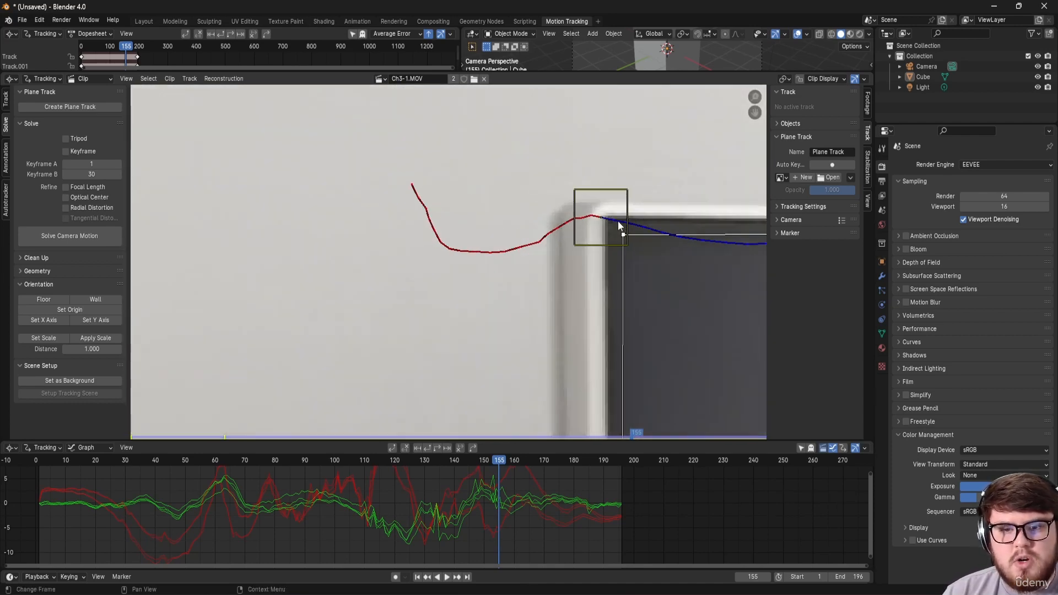
middle_drag(618, 224, 516, 187)
drag(521, 197, 502, 177)
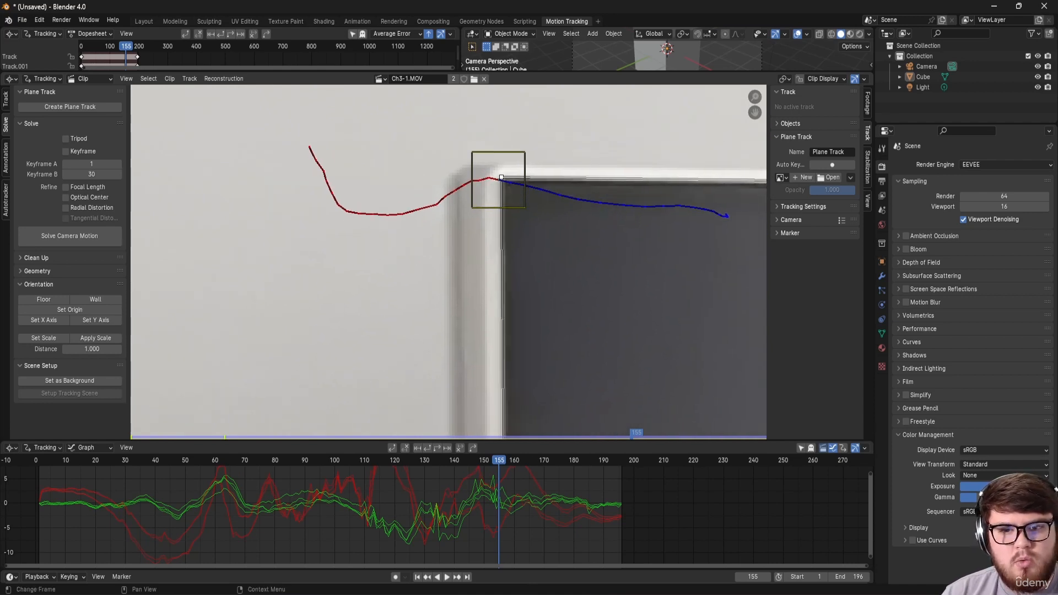
scroll(527, 210, down, 7)
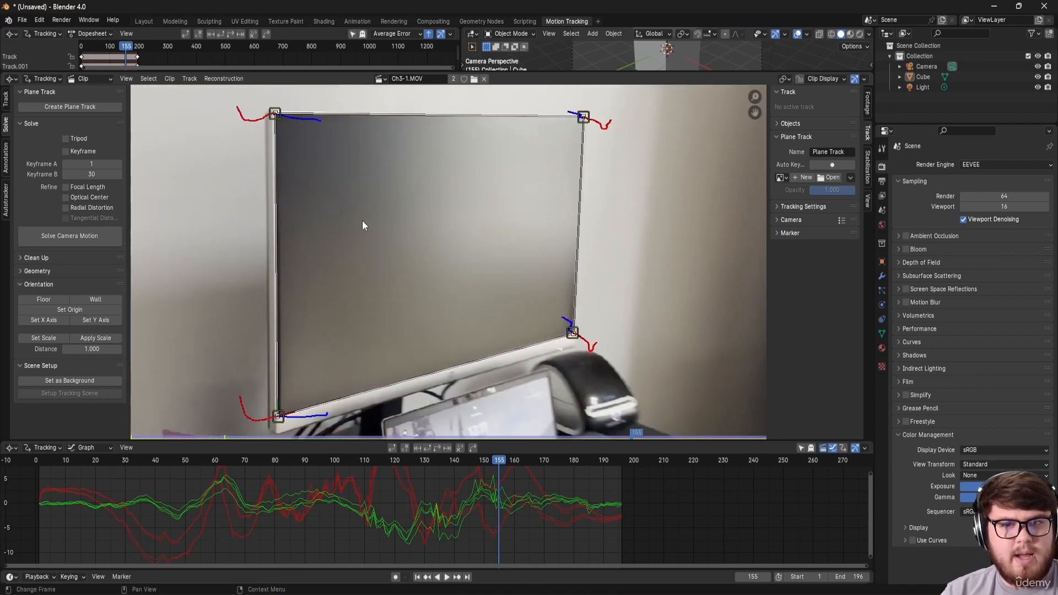
Step: Verify the refined plane track at frames 59 and 151
drag(290, 460, 212, 466)
middle_drag(221, 259, 368, 244)
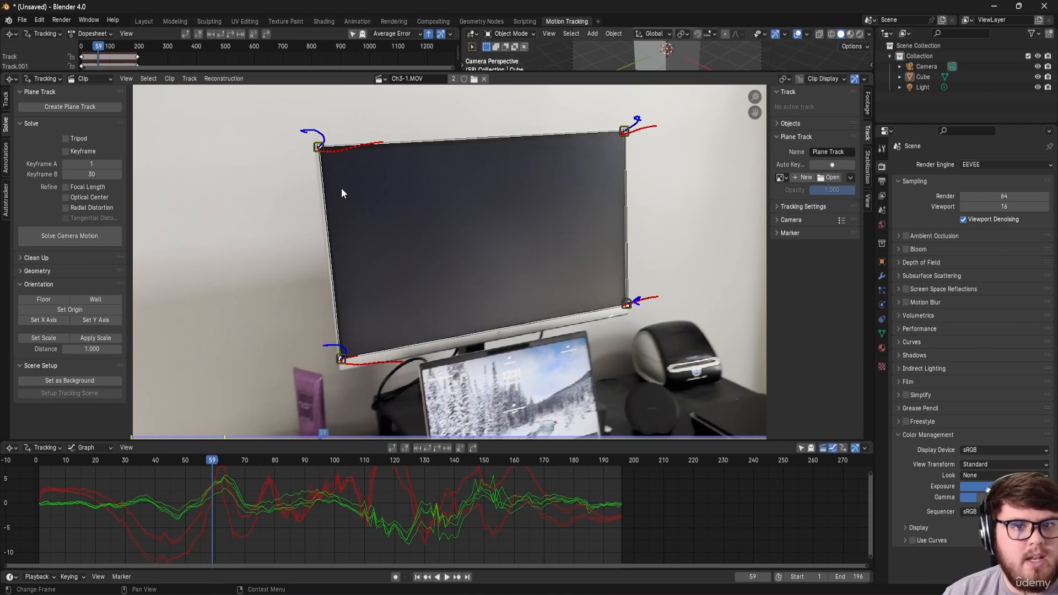
drag(269, 461, 319, 469)
Step: In Compositing, preview the Plane Track Deform output, then the Screen node's result in the Viewer
click(434, 22)
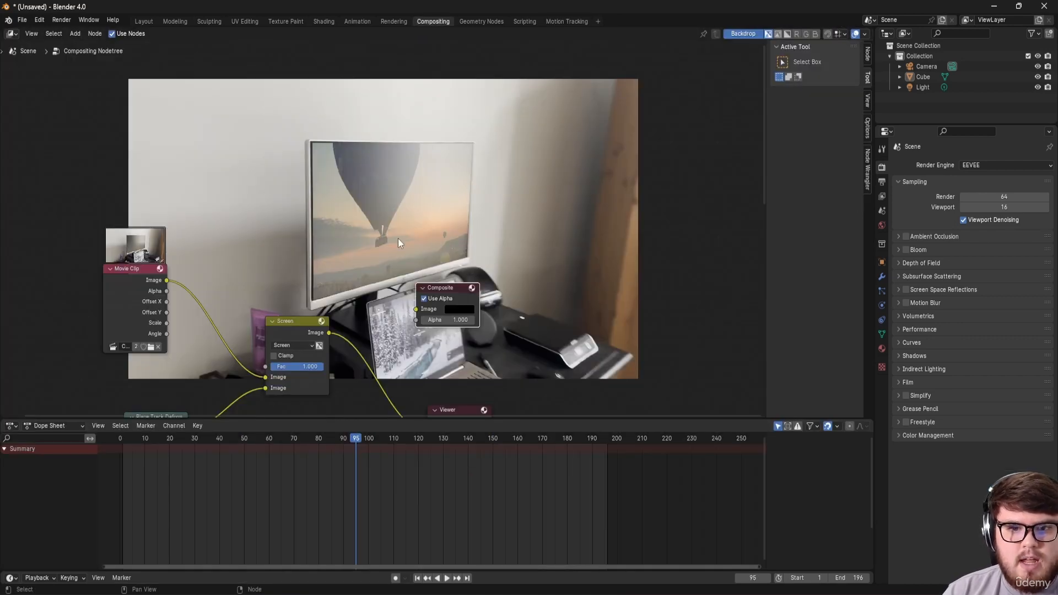
scroll(390, 243, up, 1)
middle_drag(390, 243, 396, 143)
ctrl+shift+click(172, 332)
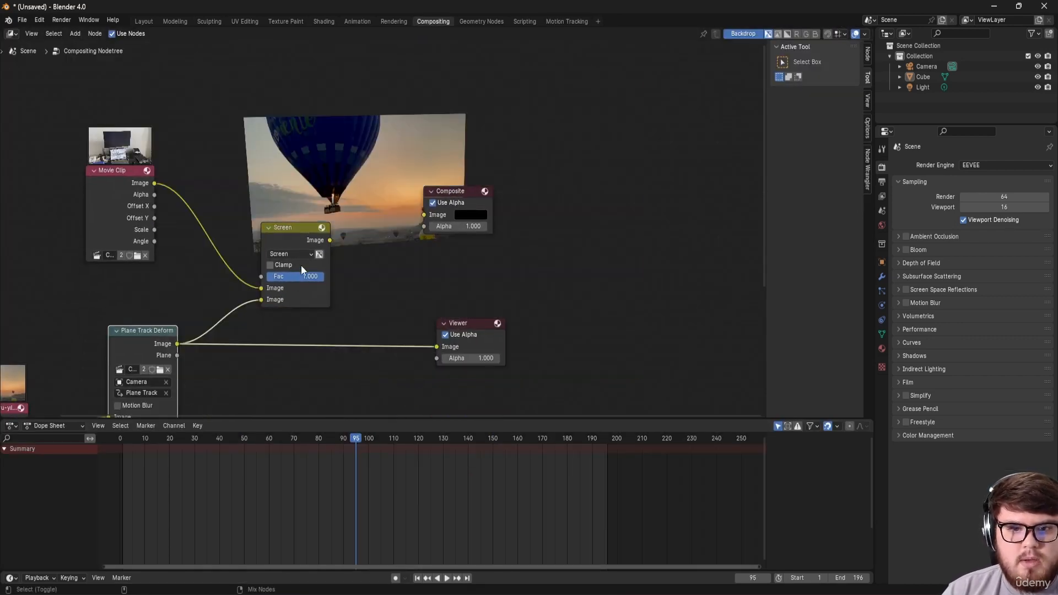
ctrl+shift+click(313, 237)
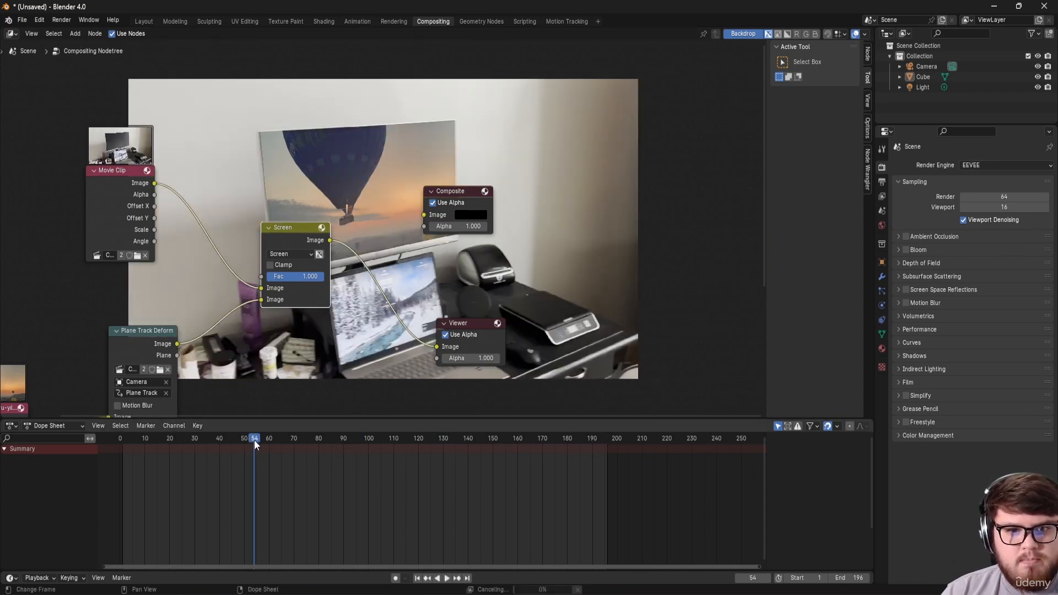
Step: Enable Motion Blur on the Plane Track Deform node and enlarge the backdrop with Alt+V
middle_drag(300, 327, 438, 268)
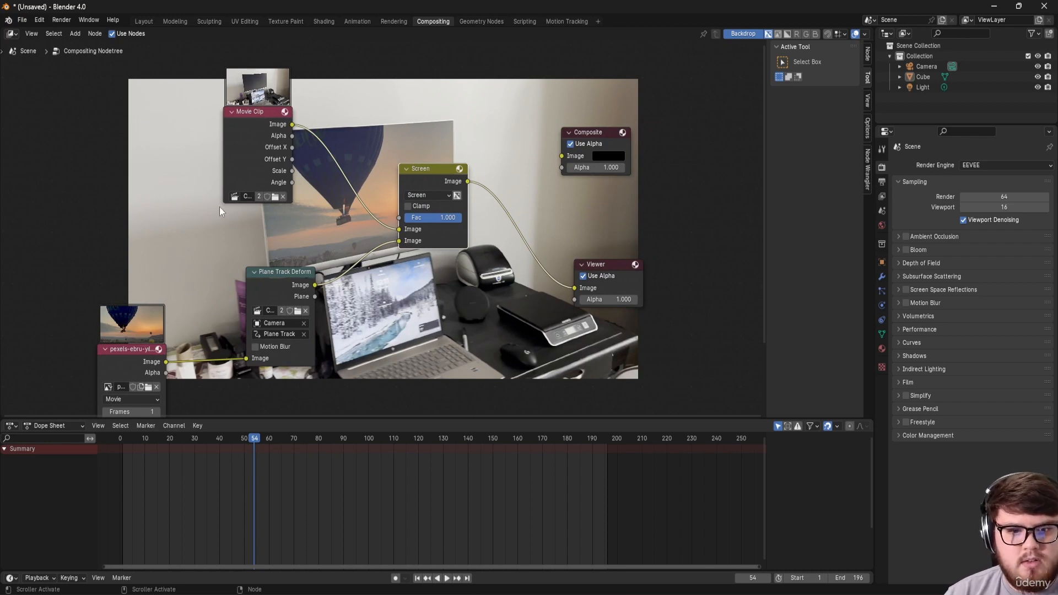
click(257, 347)
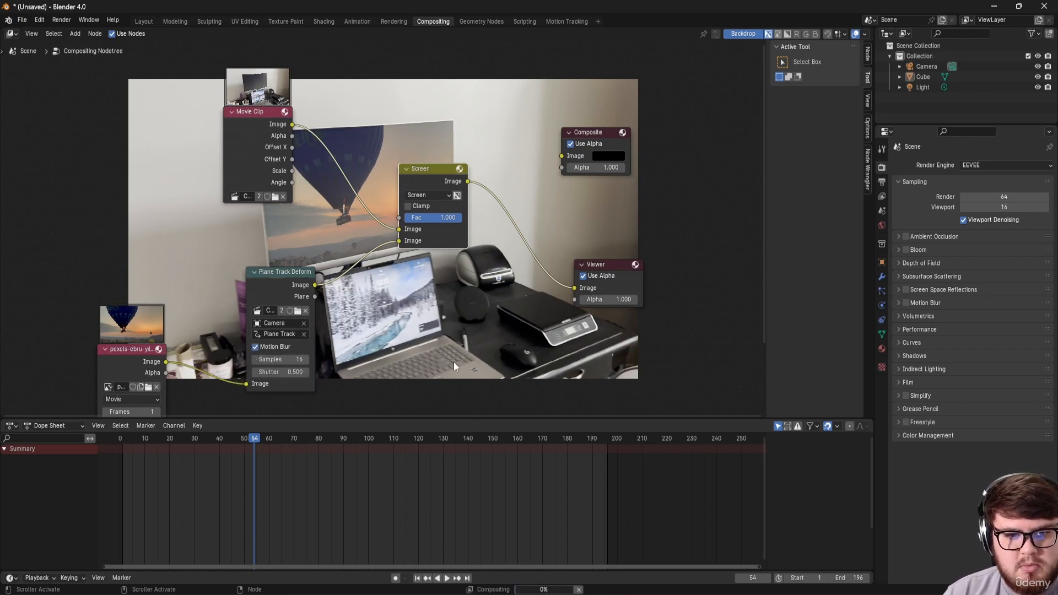
middle_drag(422, 345, 353, 356)
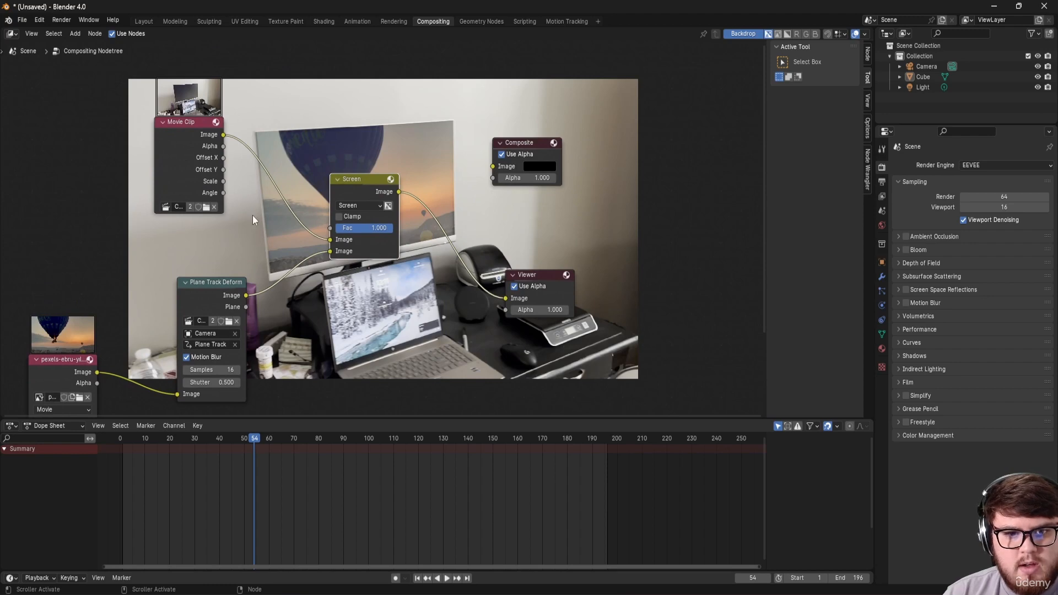
key(alt+v)
key(alt+v)
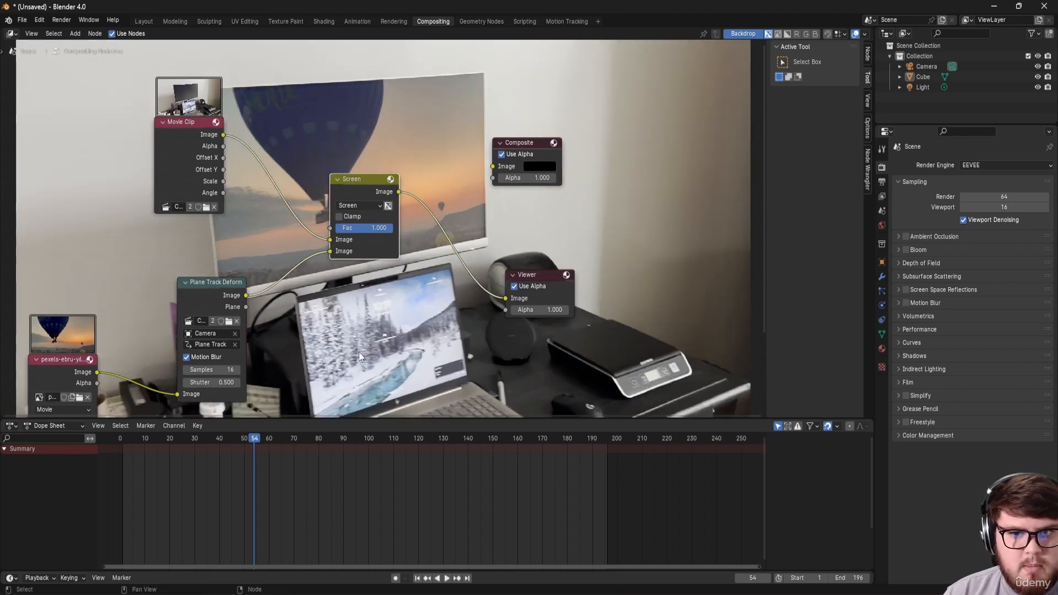
Step: Review the composite at frames 85, 99 and 128, then move the balloon image node left
middle_drag(351, 376, 273, 391)
click(365, 438)
middle_drag(201, 389, 200, 340)
click(437, 439)
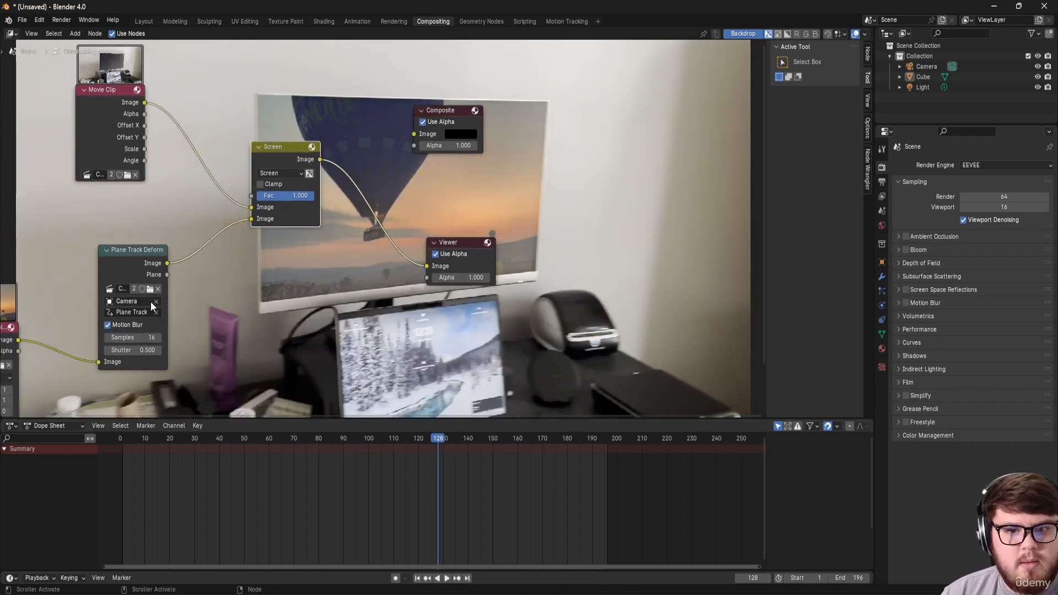
middle_drag(150, 302, 432, 227)
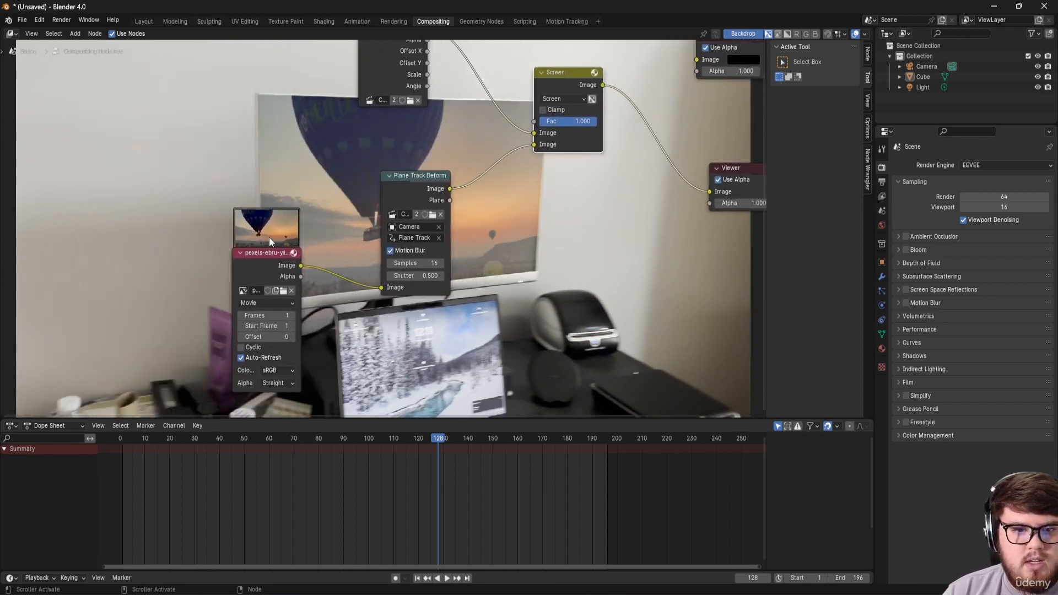
drag(269, 241, 138, 257)
Step: Insert a Blur node after Plane Track Deform, set to Fast Gaussian with size 3 on X and Y
key(shift+a)
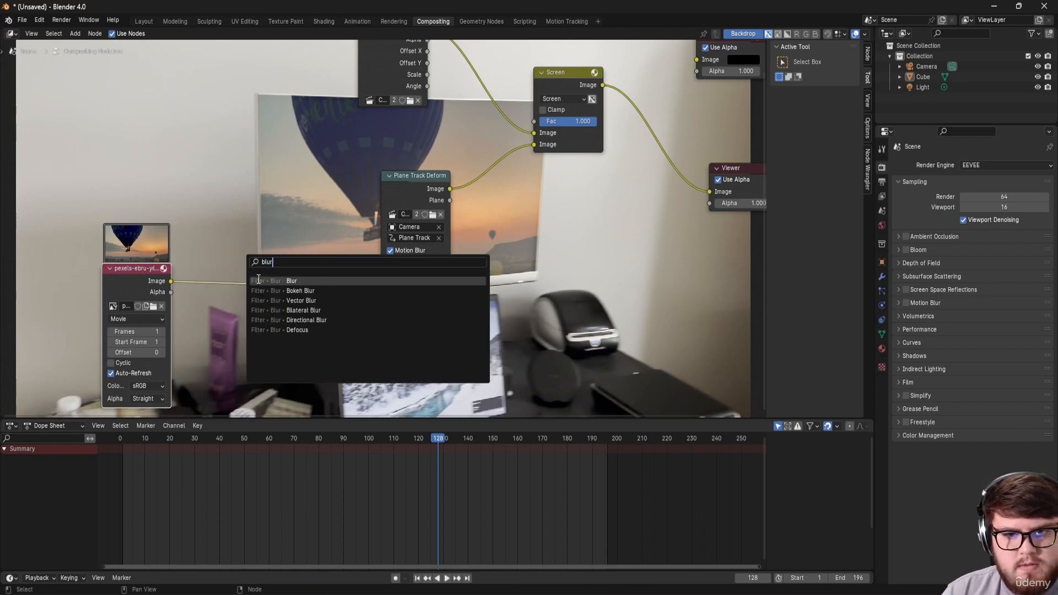
click(277, 281)
click(523, 176)
drag(405, 183, 272, 207)
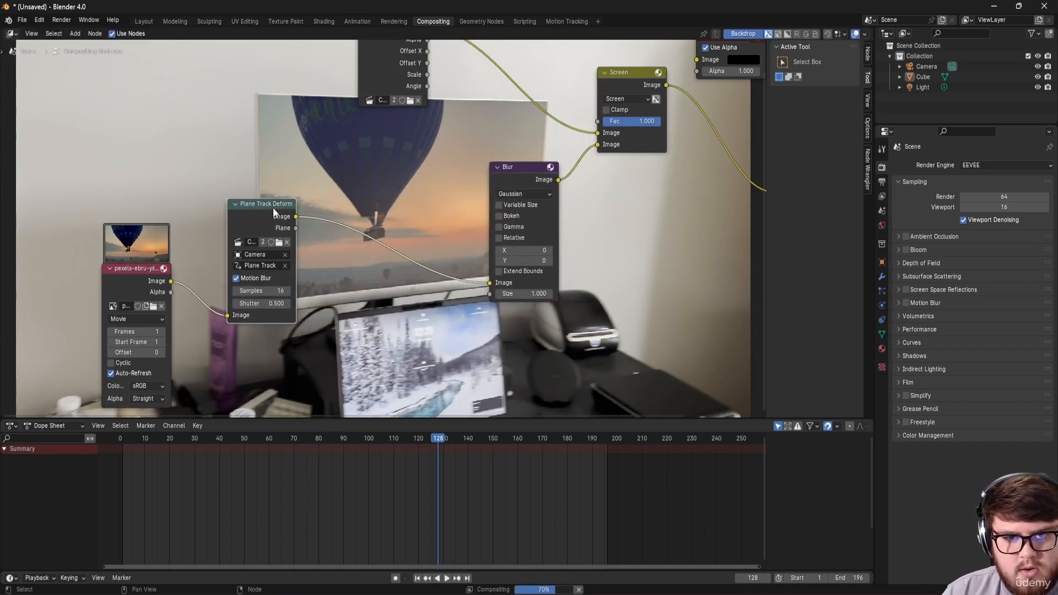
drag(507, 175, 385, 196)
middle_drag(385, 196, 257, 214)
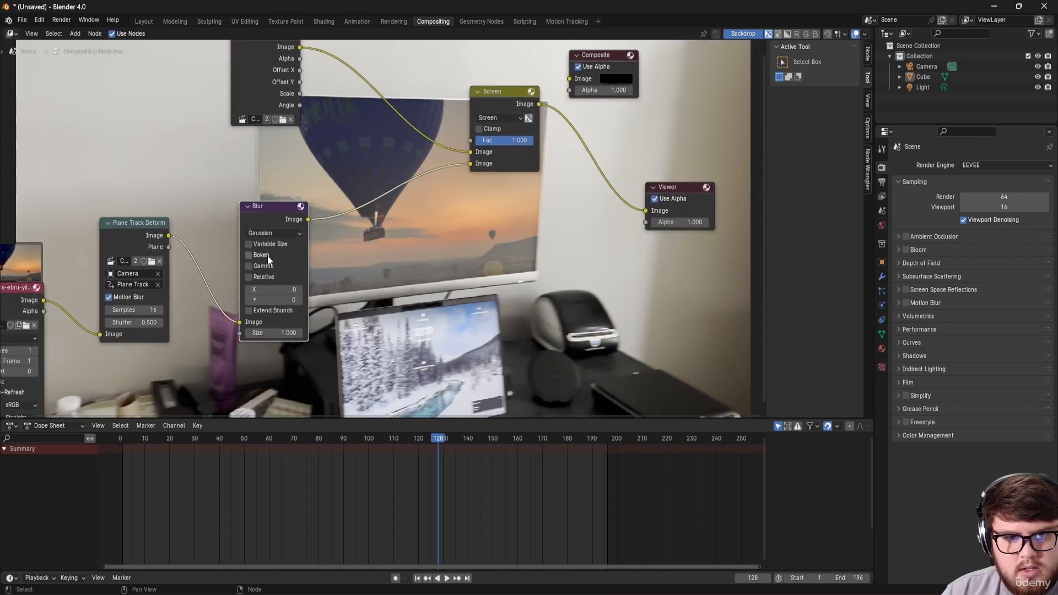
click(273, 235)
click(266, 314)
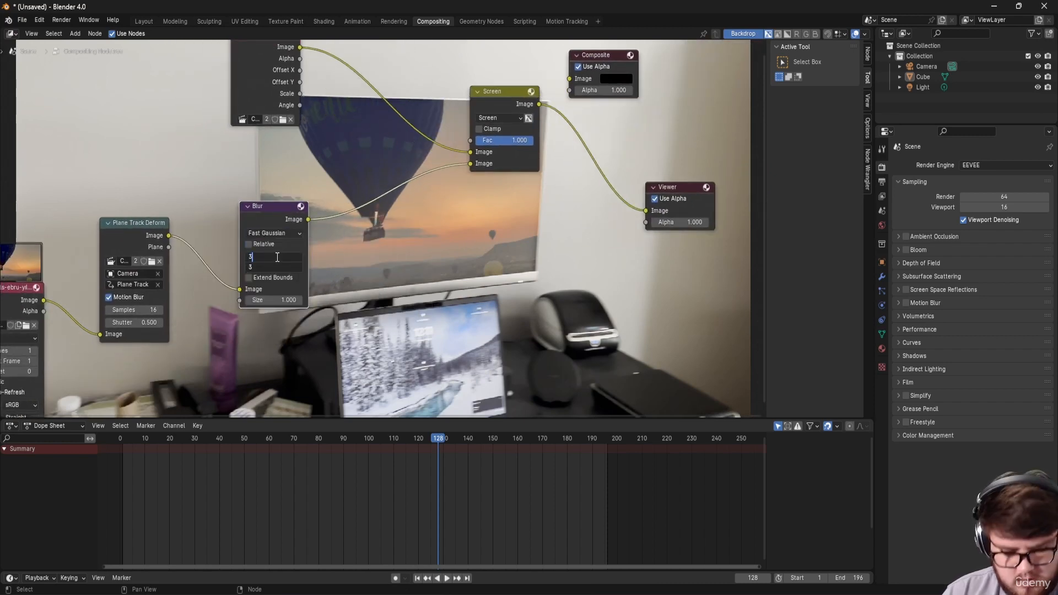
key(Return)
Step: Play back and check the blurred composite at frames 72 and 41
middle_drag(383, 229, 324, 257)
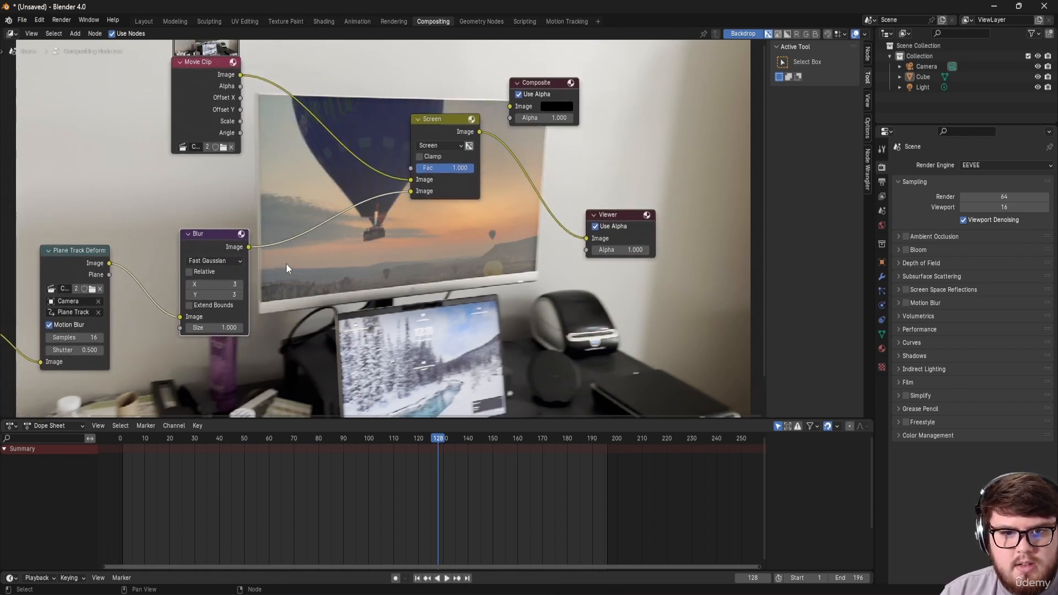
key(space)
click(298, 439)
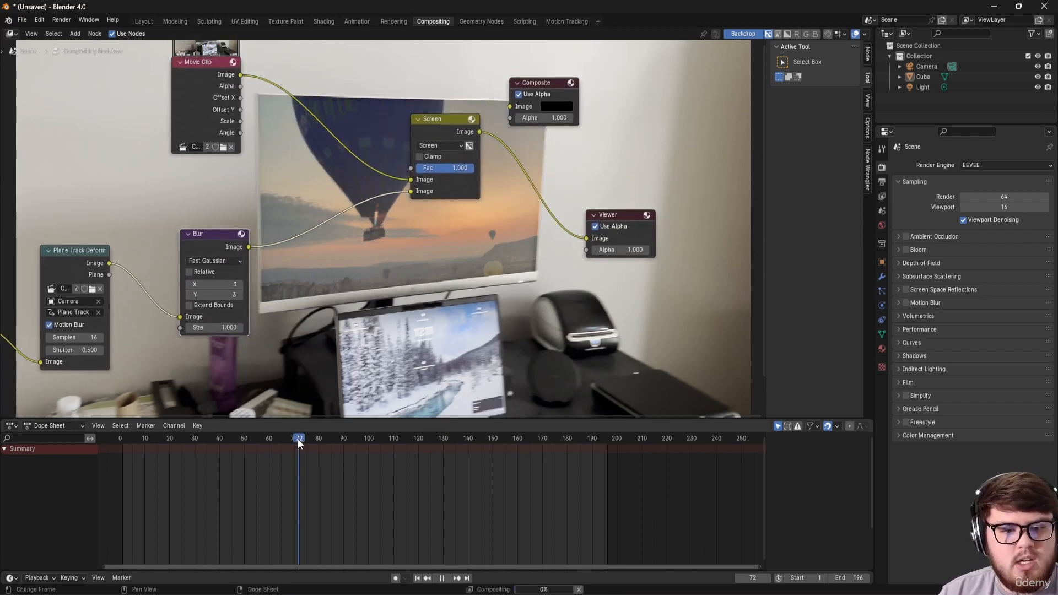
drag(291, 437, 221, 444)
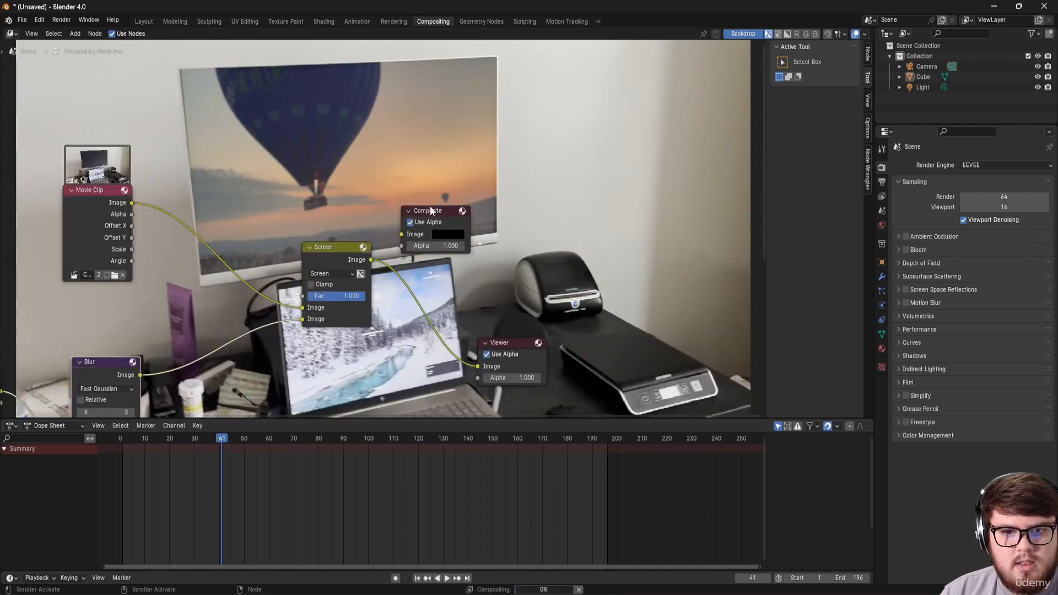
Step: Connect the Screen node's result to the Composite node's Image input
drag(429, 206, 466, 207)
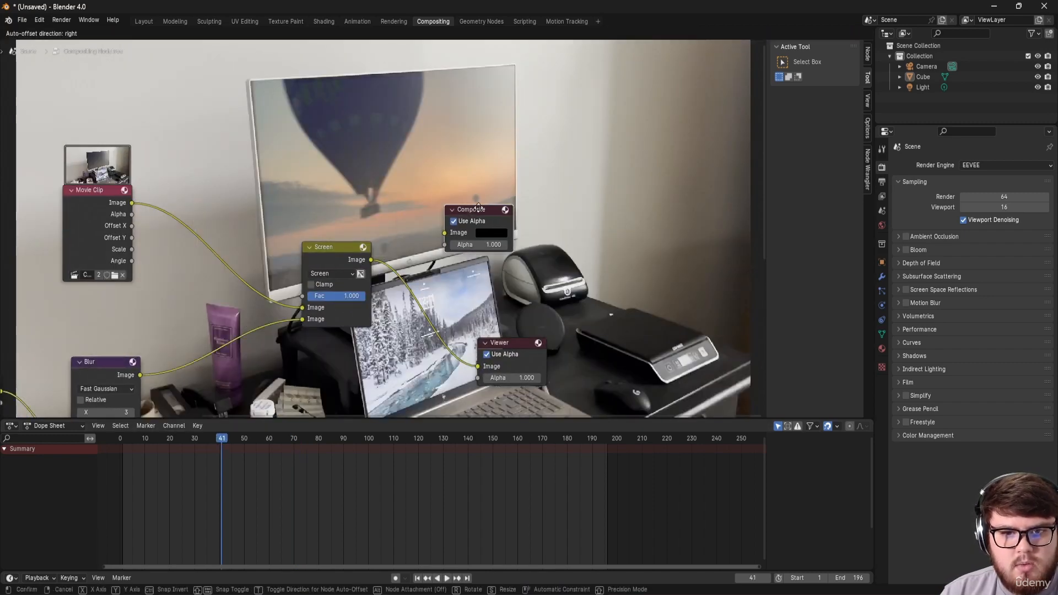
drag(371, 260, 459, 237)
middle_drag(461, 293, 429, 279)
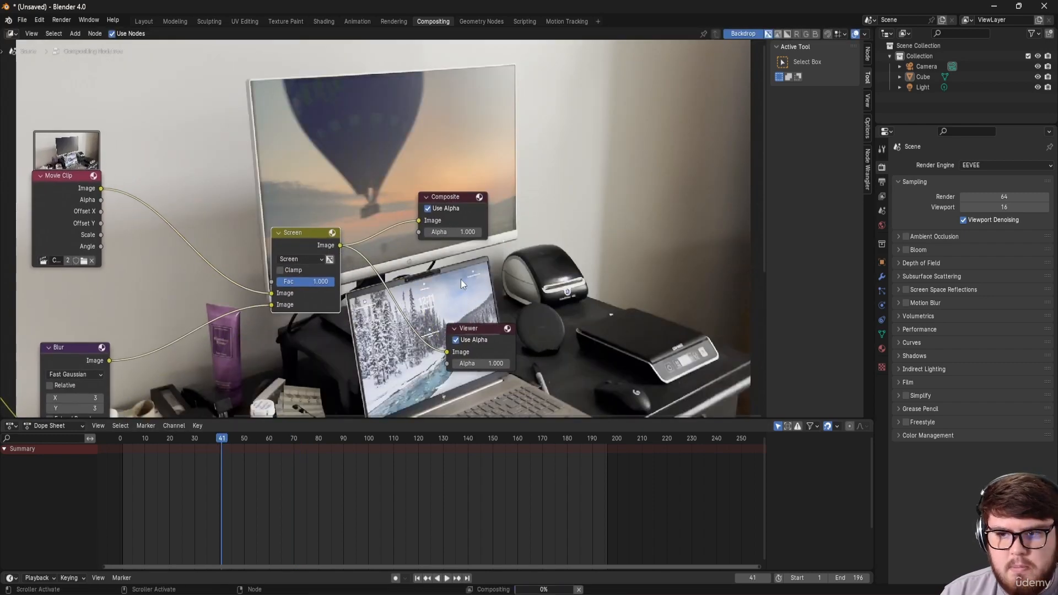
click(882, 182)
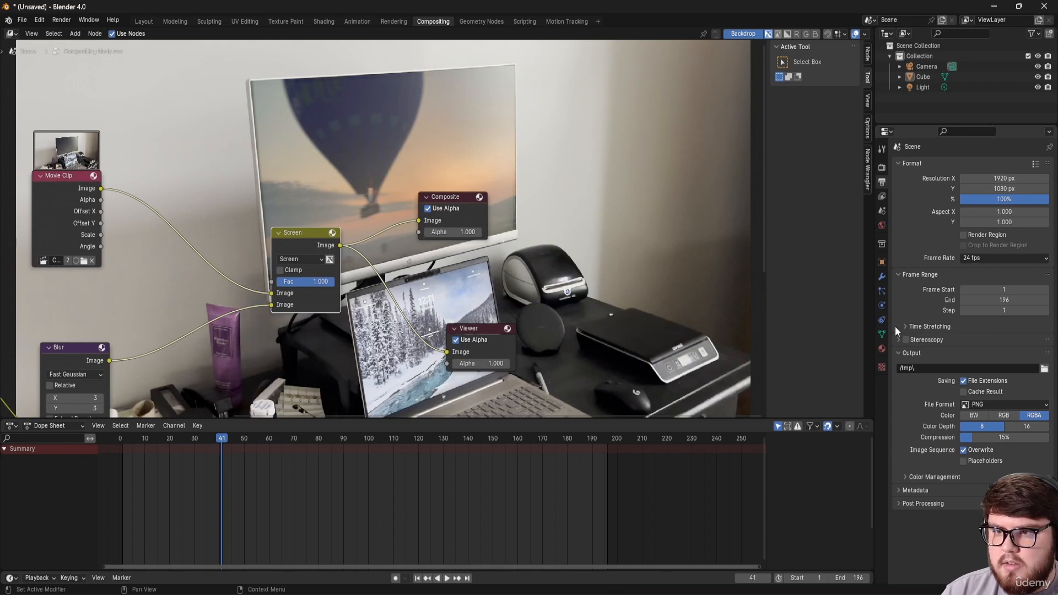
Step: Choose FFmpeg Video, MPEG-4 container and High Quality output, then save as New_Ch3-1_tut.blend
click(1017, 403)
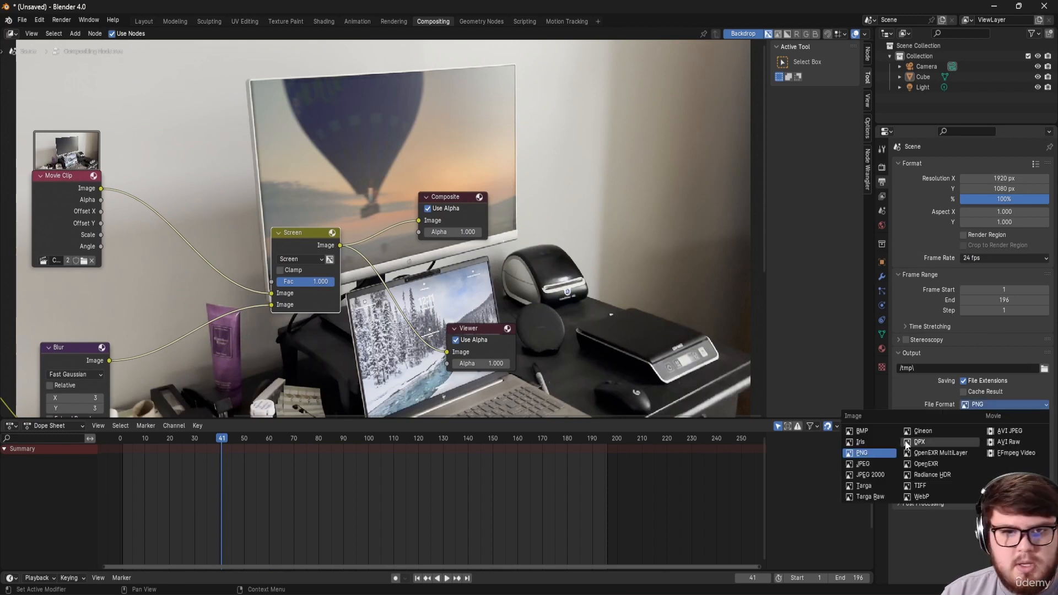
click(1005, 453)
click(925, 444)
scroll(961, 430, down, 2)
click(976, 421)
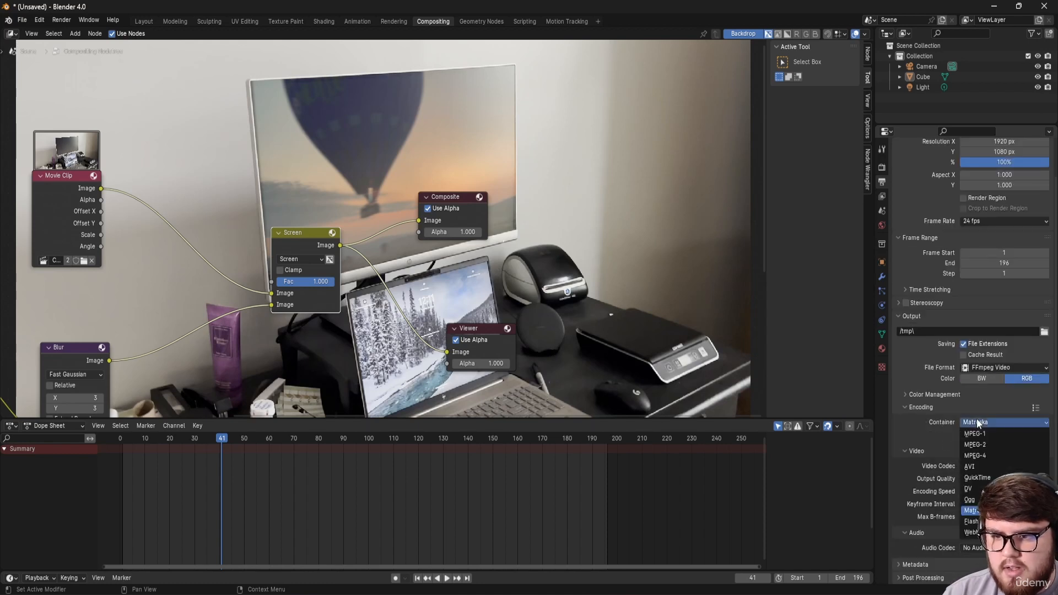
click(977, 454)
click(986, 478)
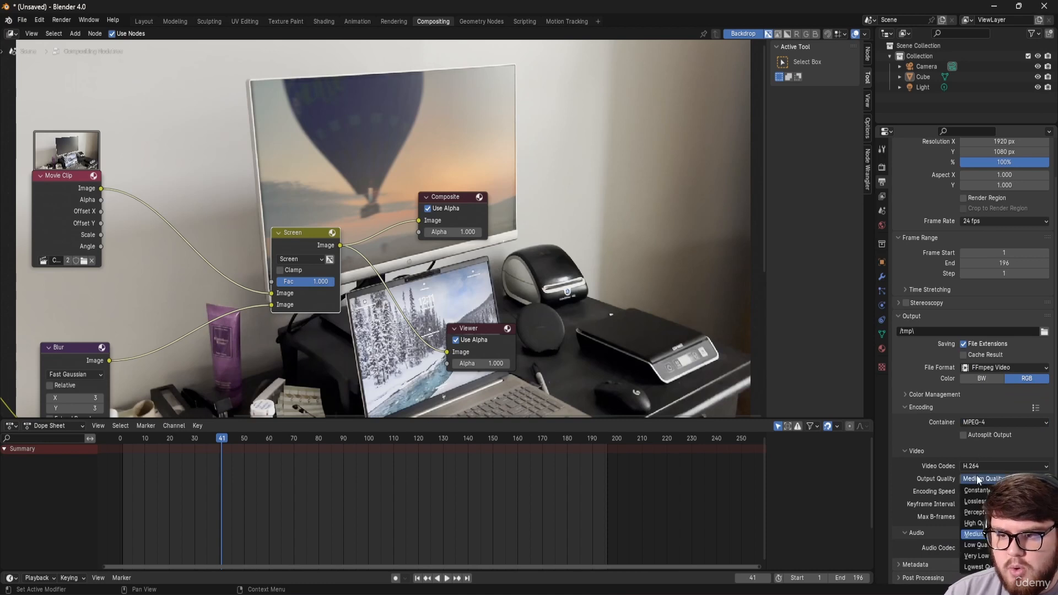
click(984, 522)
middle_drag(499, 346, 533, 349)
key(ctrl+s)
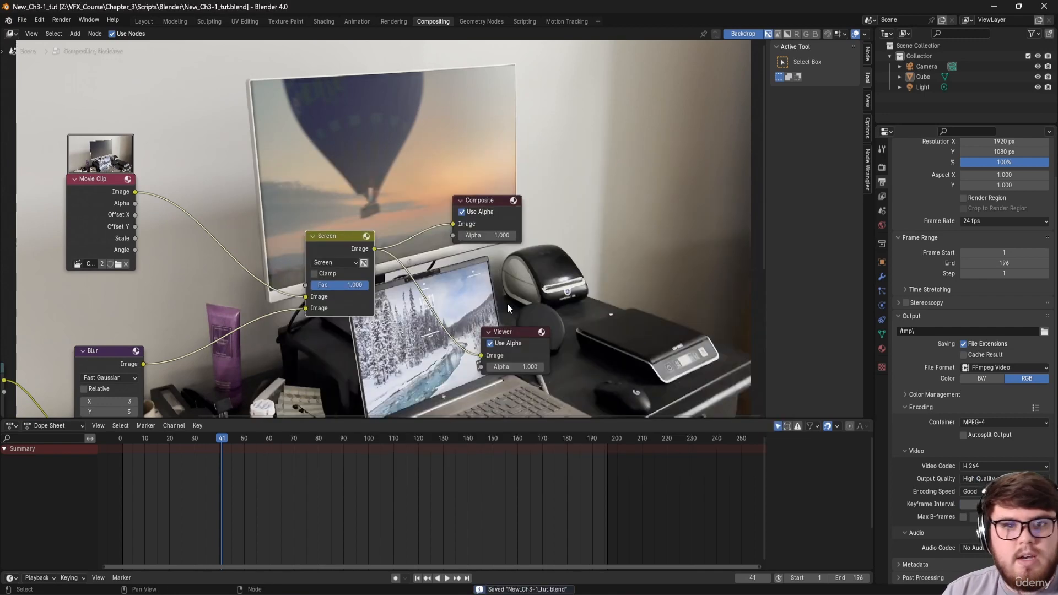
Step: Render the composited animation to video, watch it, then exit fullscreen and close the player
click(62, 19)
click(82, 49)
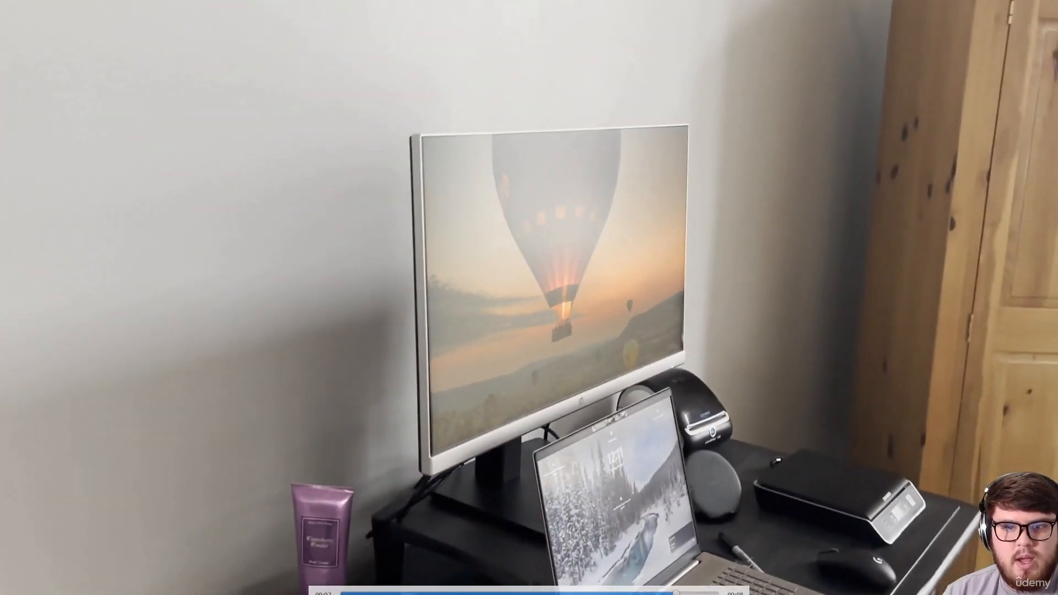
key(Escape)
click(1052, 4)
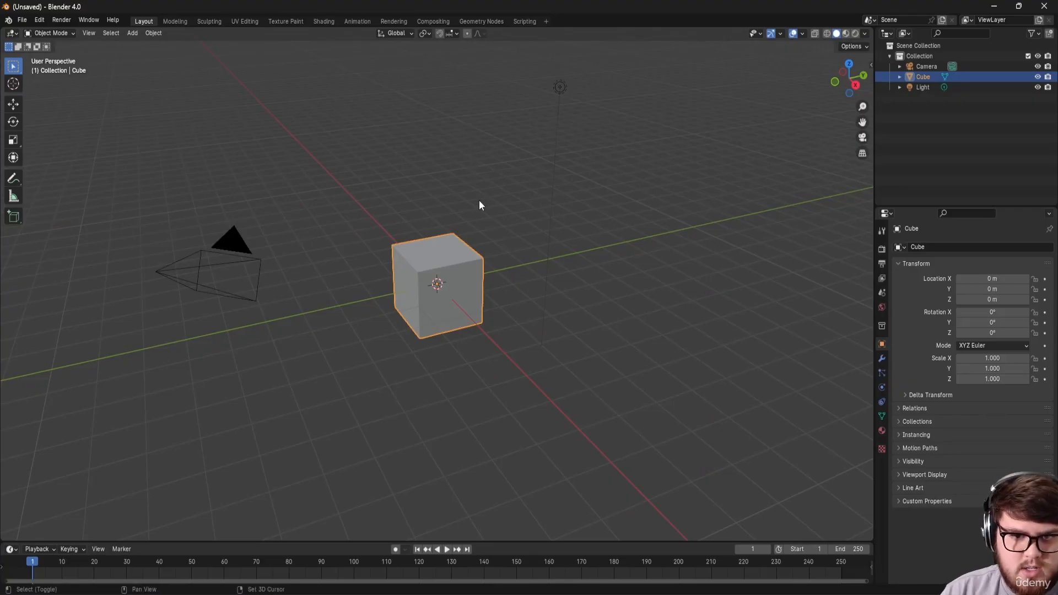
Step: Add a new Motion Tracking workspace from the VFX templates
shift+middle_drag(478, 205, 563, 75)
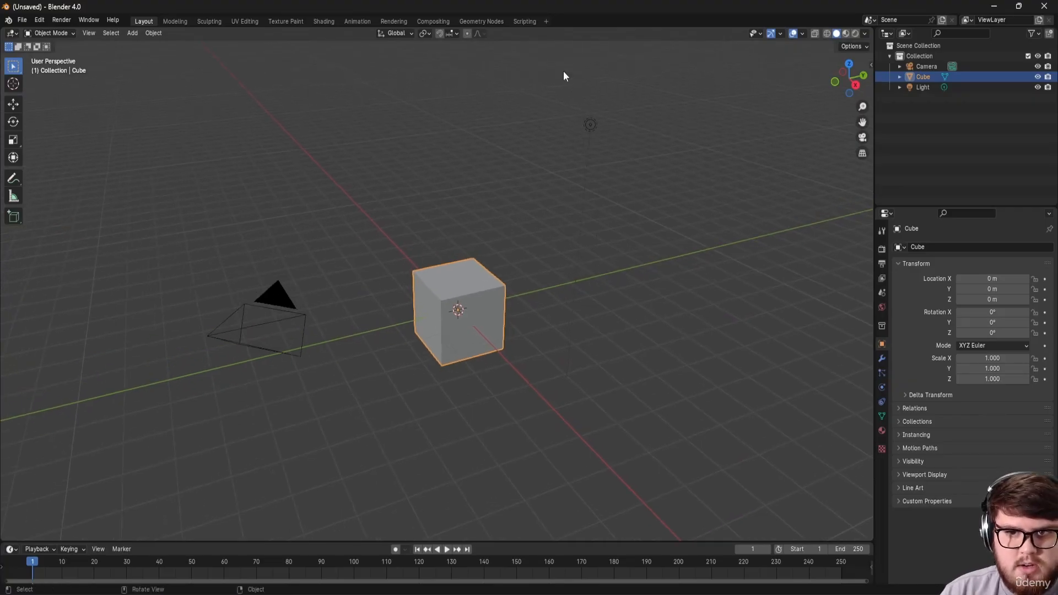
click(547, 22)
mouse_move(517, 69)
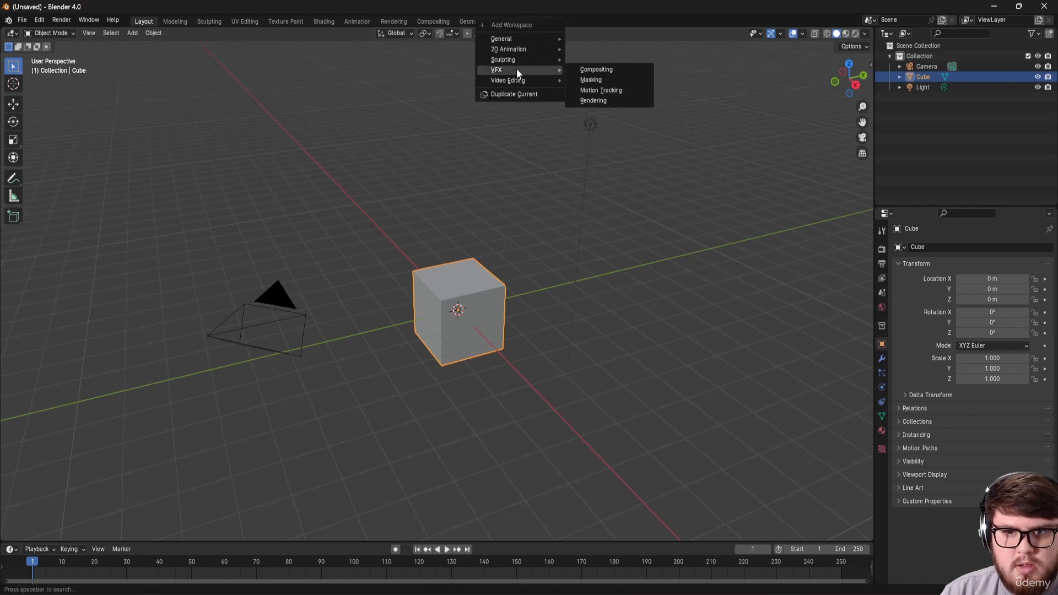
click(596, 86)
Step: Load Ch3-2.MOV from the VFX_Course folder and fit the scene range to it (1–153)
click(452, 199)
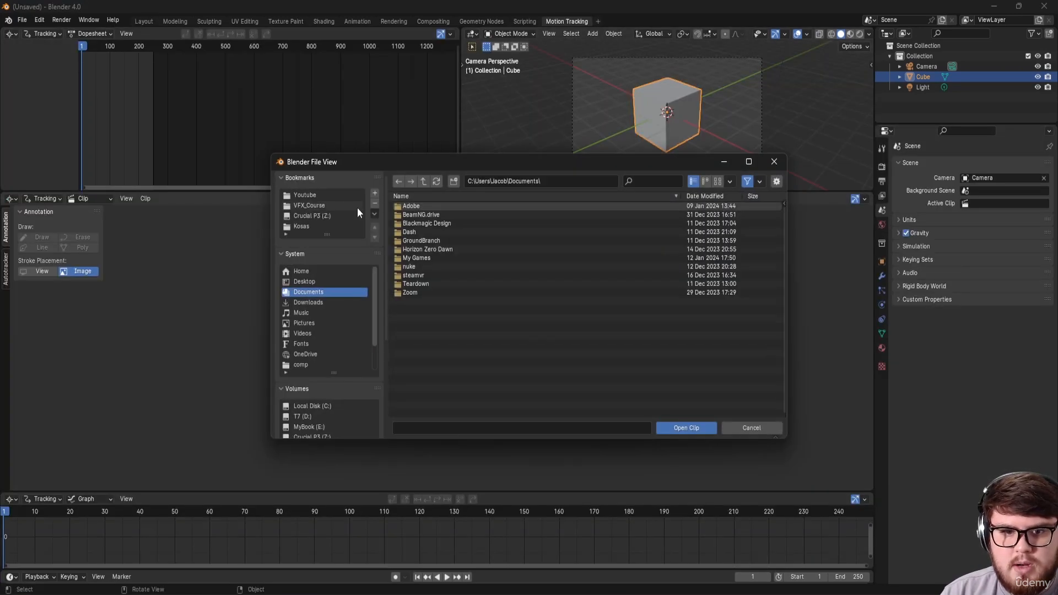
click(313, 207)
click(422, 225)
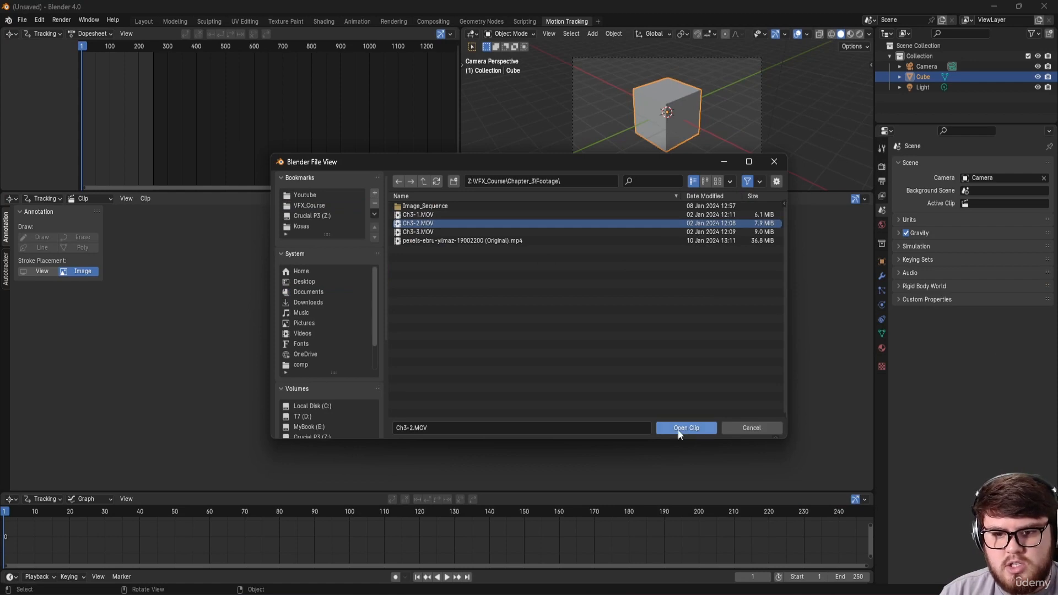
click(677, 428)
scroll(571, 357, down, 5)
middle_drag(496, 359, 496, 344)
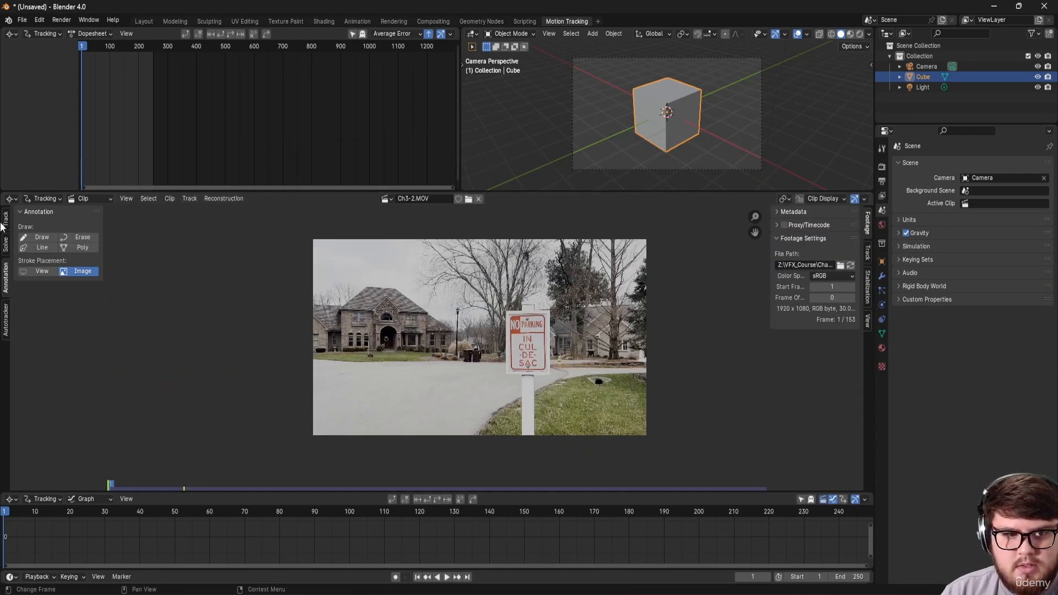
click(6, 220)
click(28, 227)
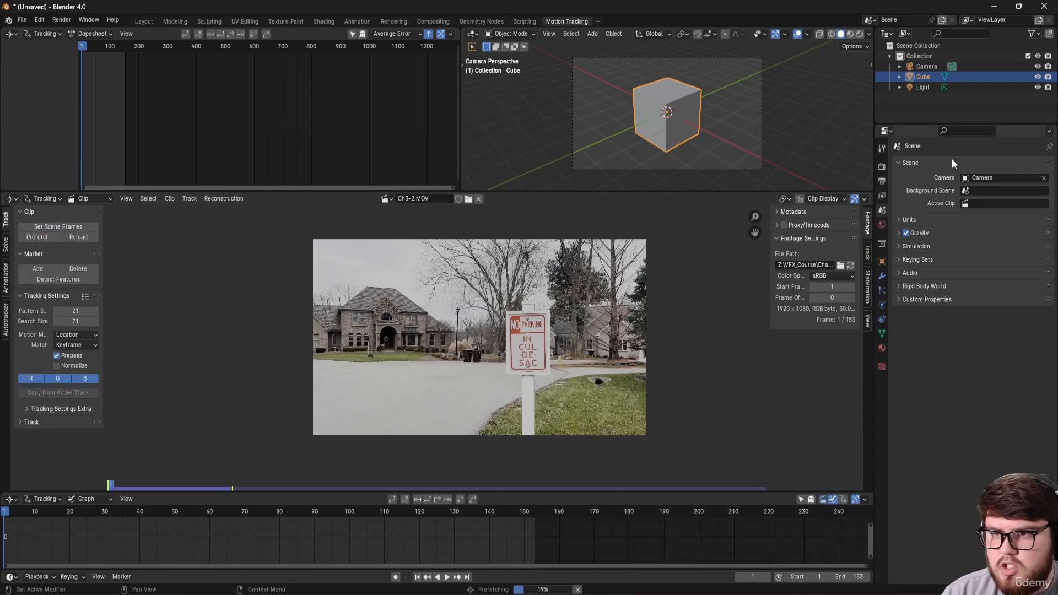
Step: Set the Color Management view transform to Standard
click(882, 166)
click(914, 434)
click(970, 464)
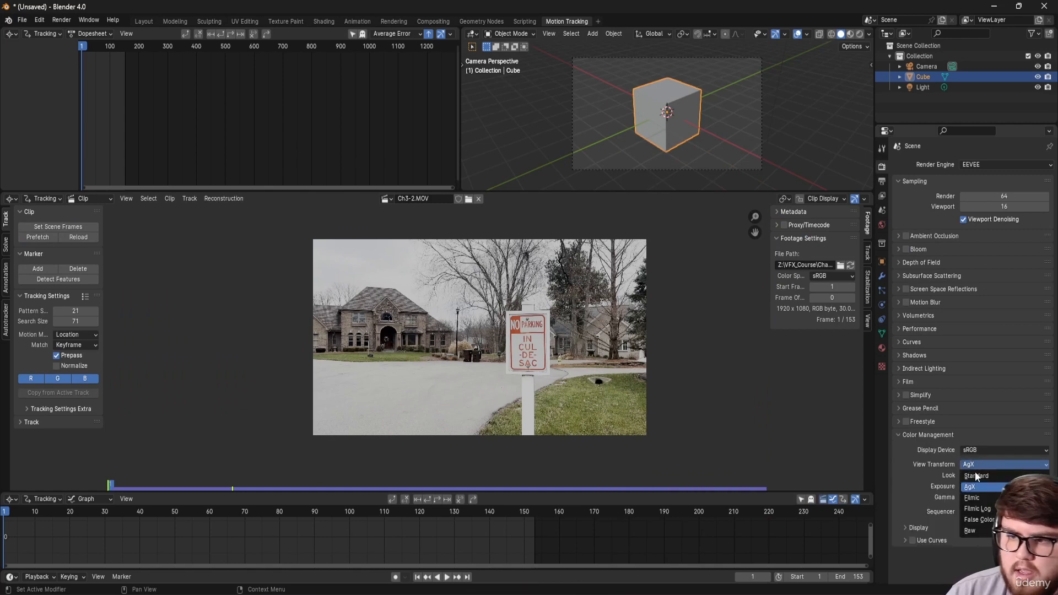
click(977, 474)
scroll(513, 347, up, 2)
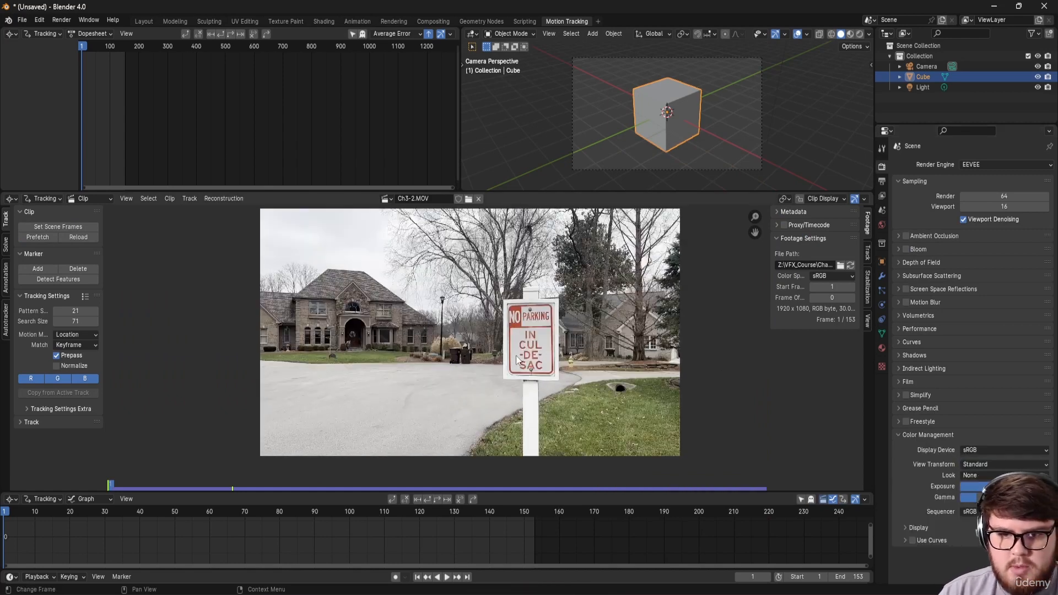
drag(23, 517, 391, 569)
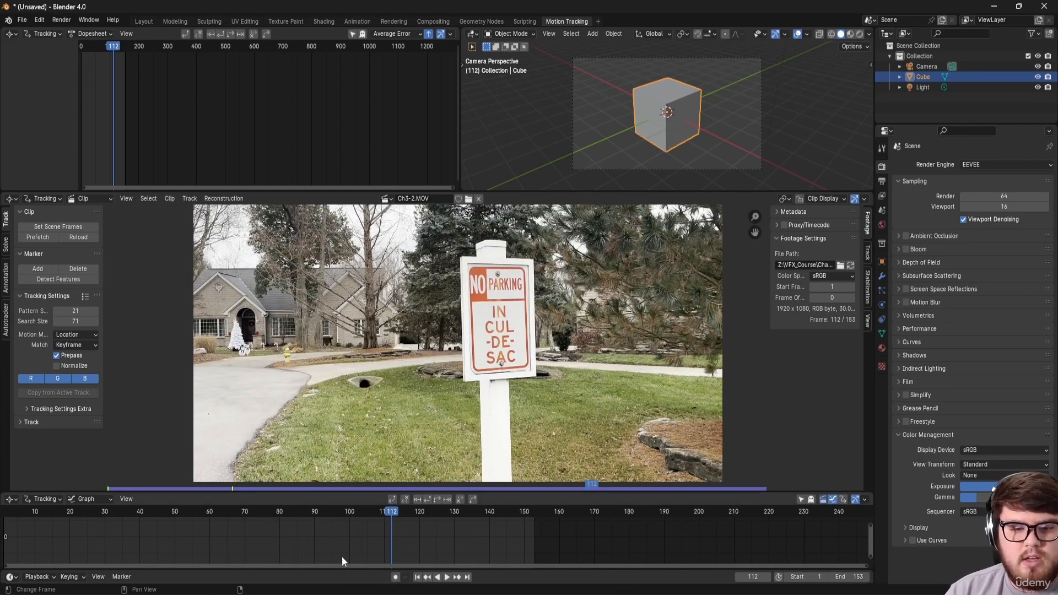
drag(303, 524, 140, 512)
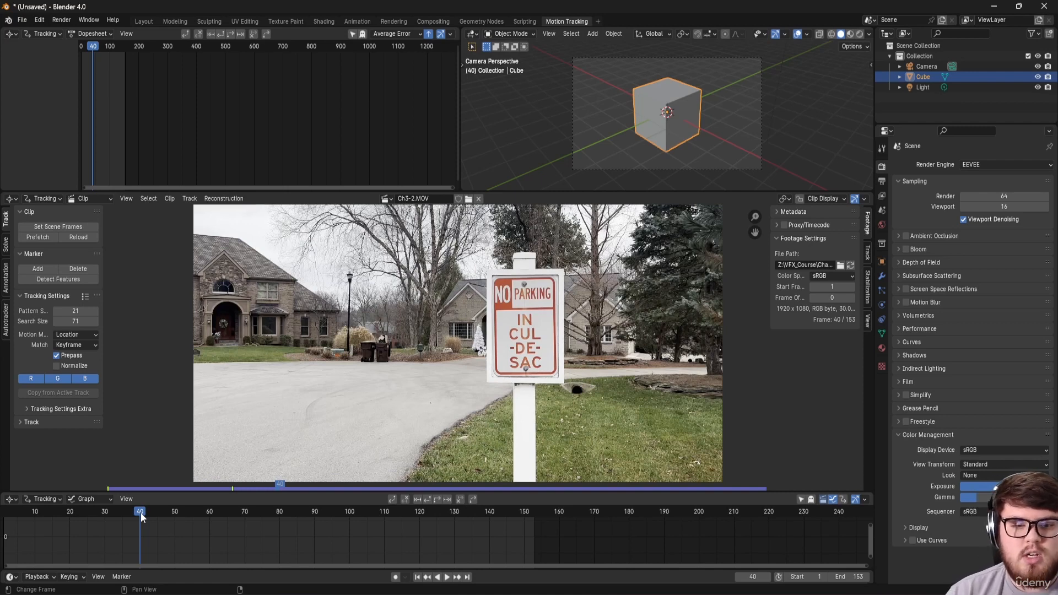
drag(130, 507, 6, 530)
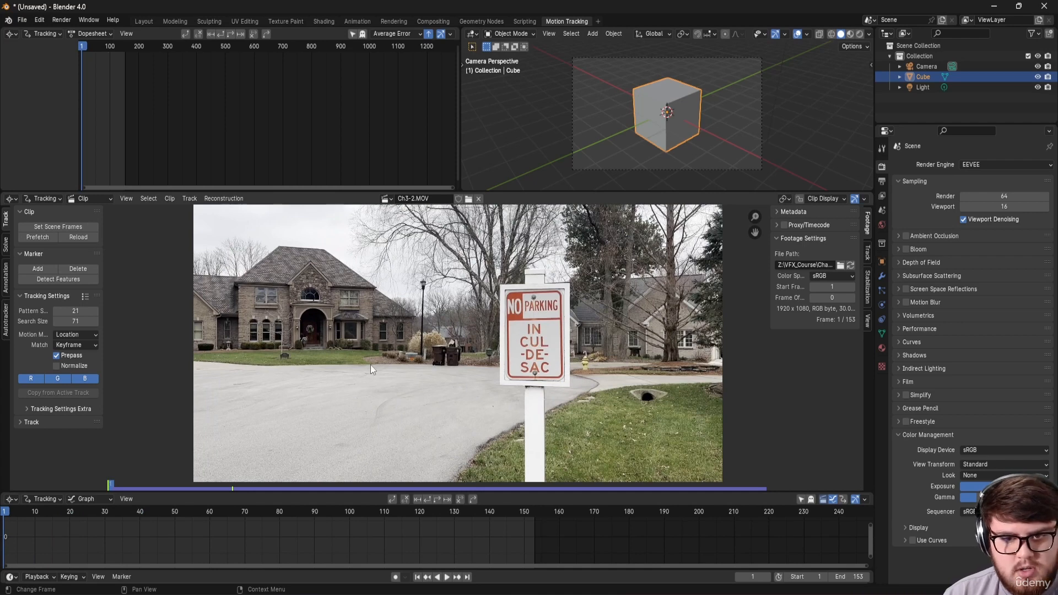
middle_drag(178, 520, 272, 522)
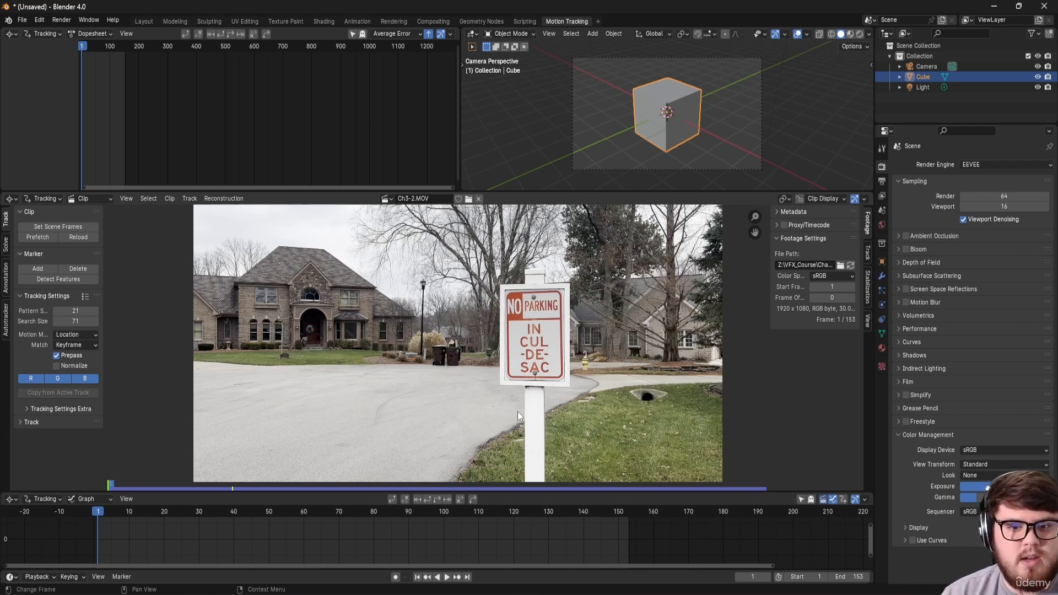
scroll(542, 359, up, 3)
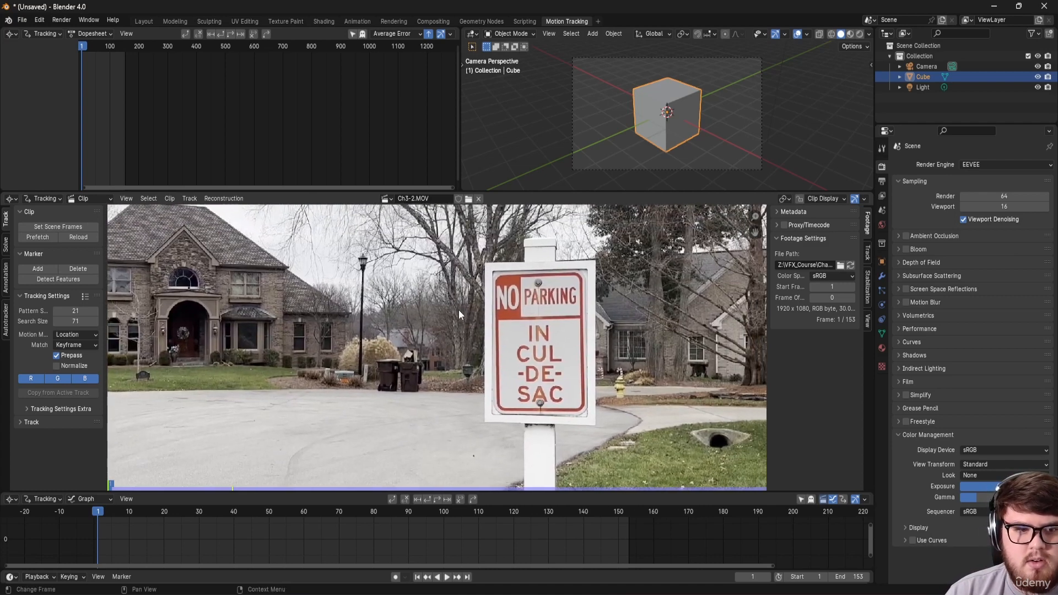
Step: Set tracking to match Previous Frame with a correlation threshold of 0.900
click(73, 344)
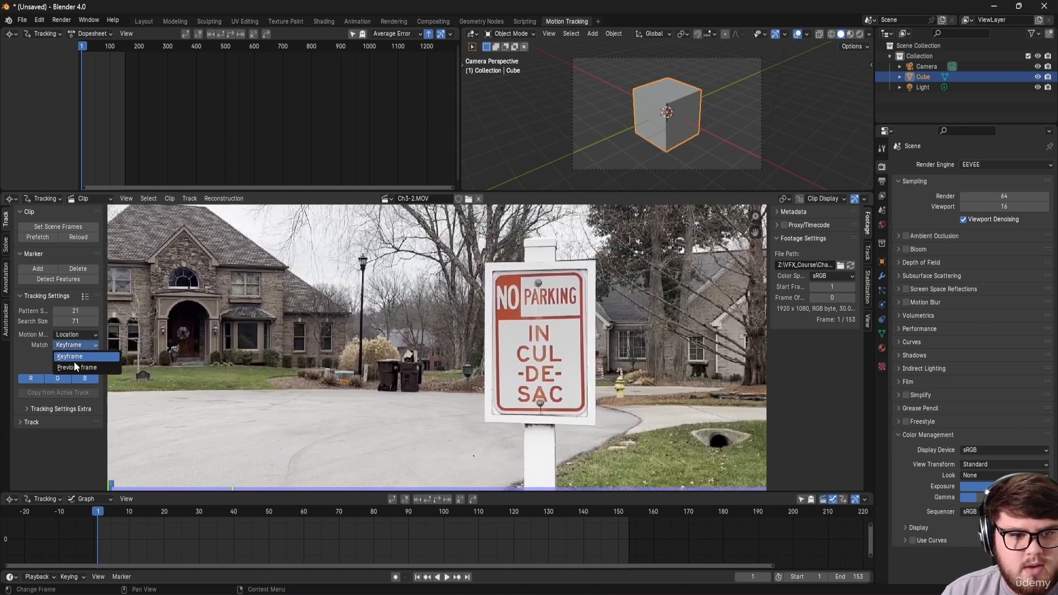
click(65, 367)
click(58, 408)
click(71, 436)
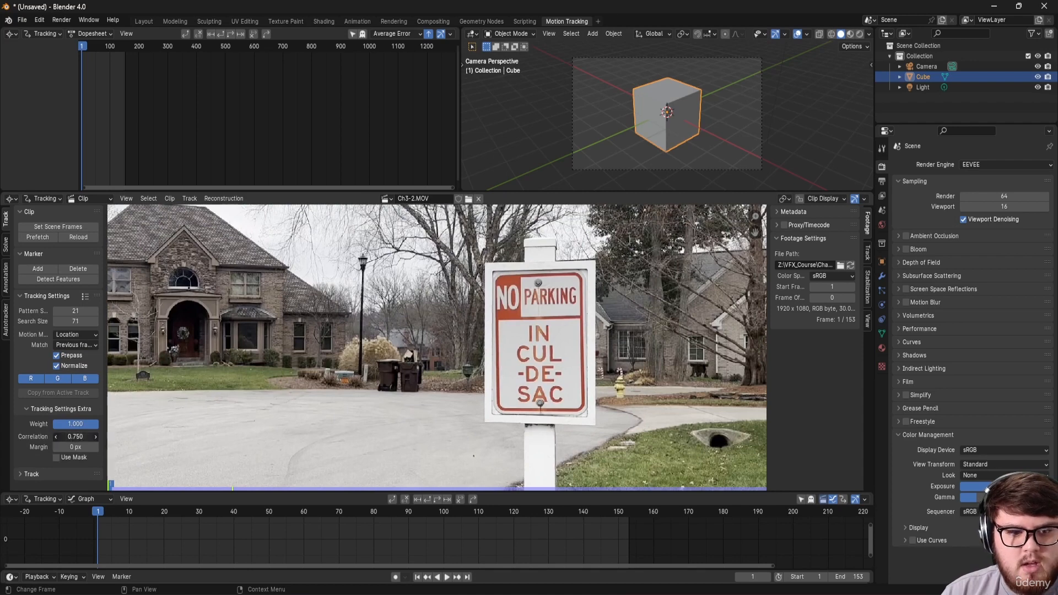
text(.9)
key(Return)
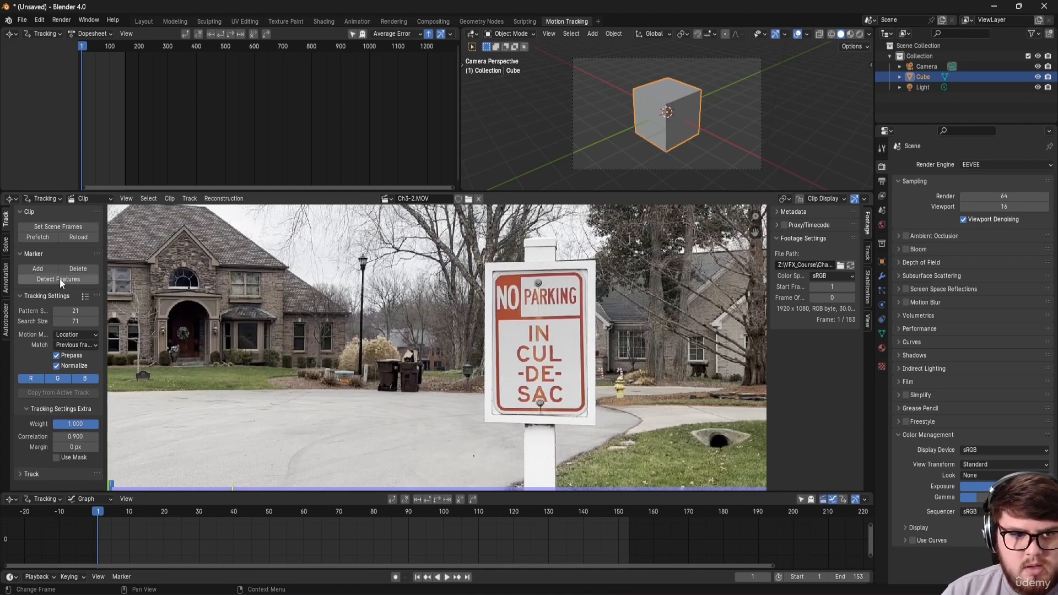
Step: Zoom the clip view and enlarge the Clip Editor so the whole sign shows large
scroll(544, 321, up, 3)
scroll(565, 302, down, 3)
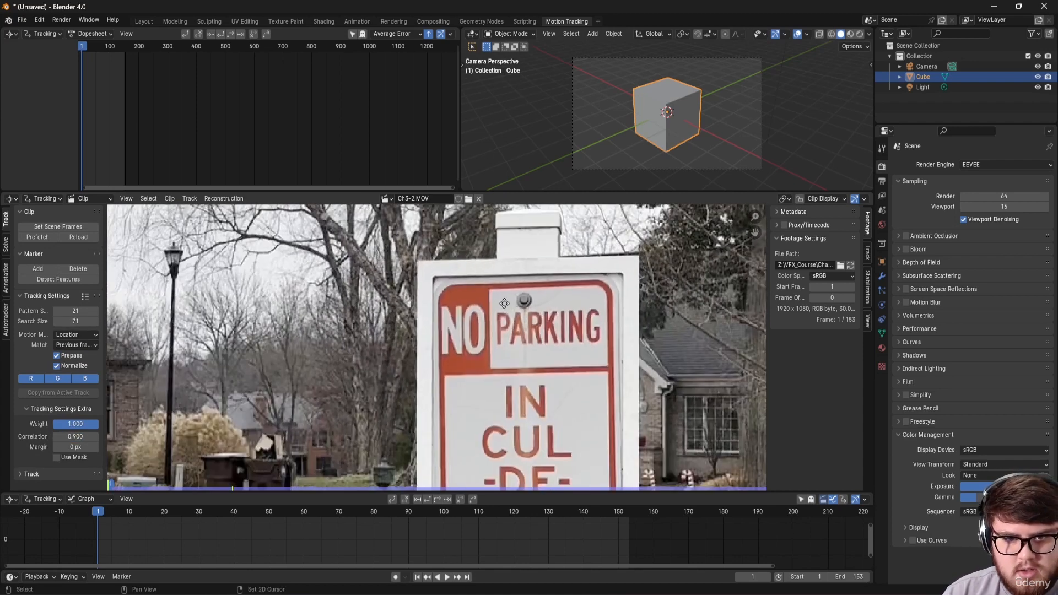
scroll(444, 275, up, 4)
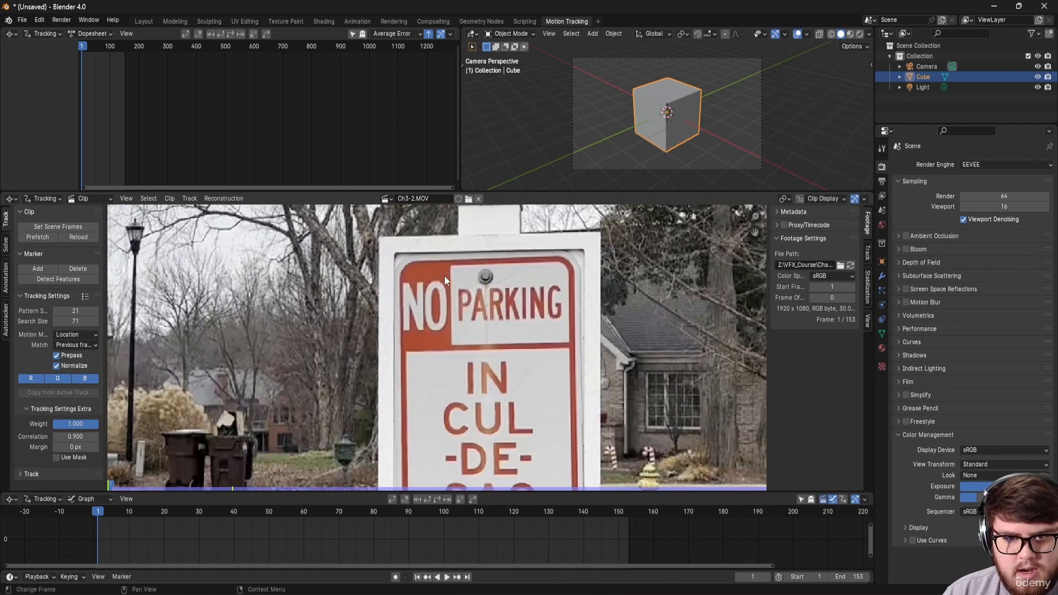
scroll(444, 276, down, 4)
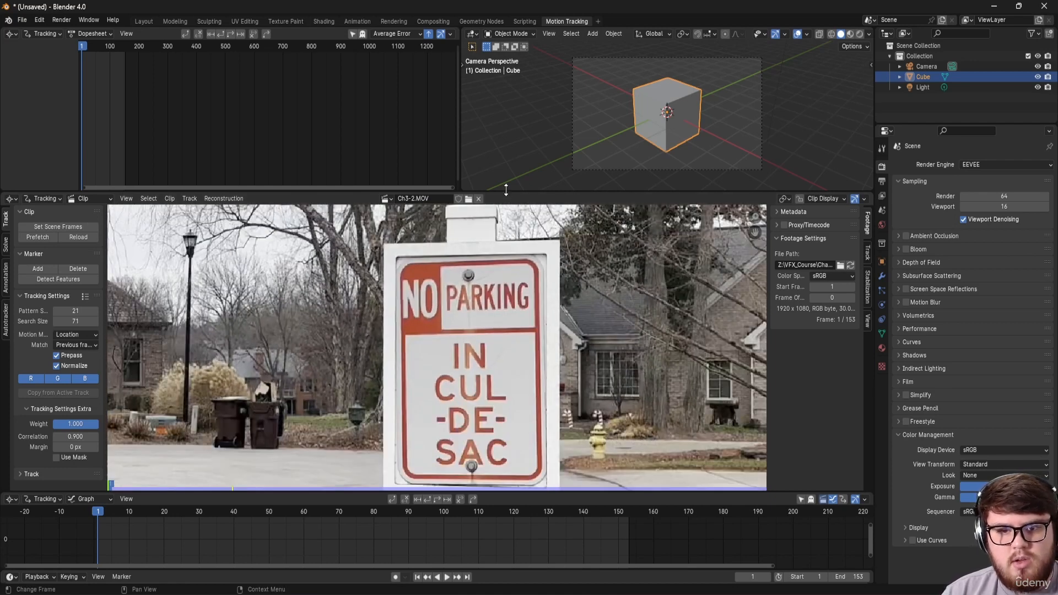
drag(506, 189, 505, 77)
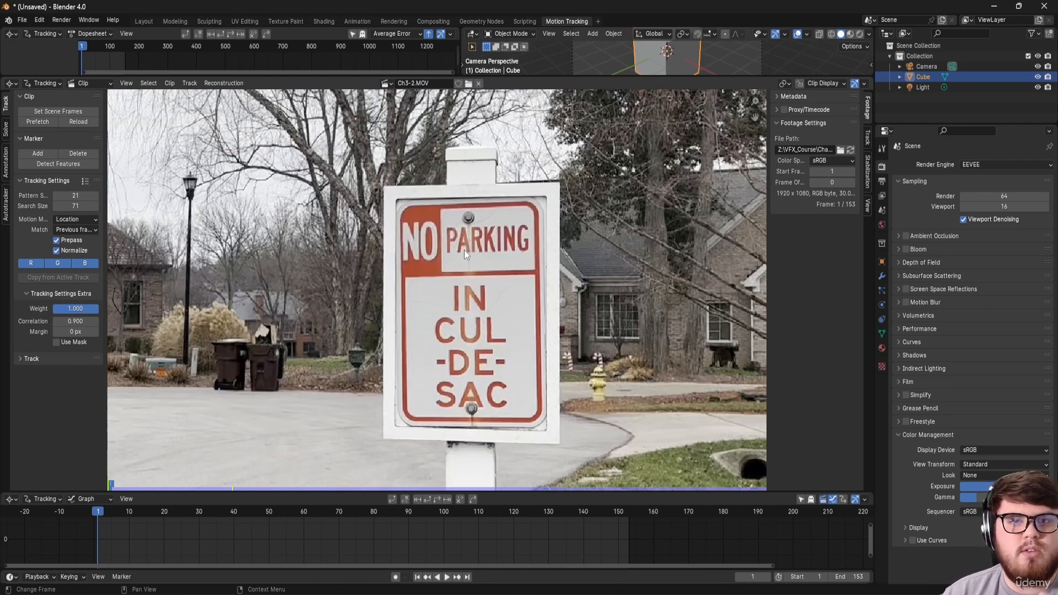
Step: Place four tracking markers on the sign's N, G, S and C corners
scroll(422, 206, up, 3)
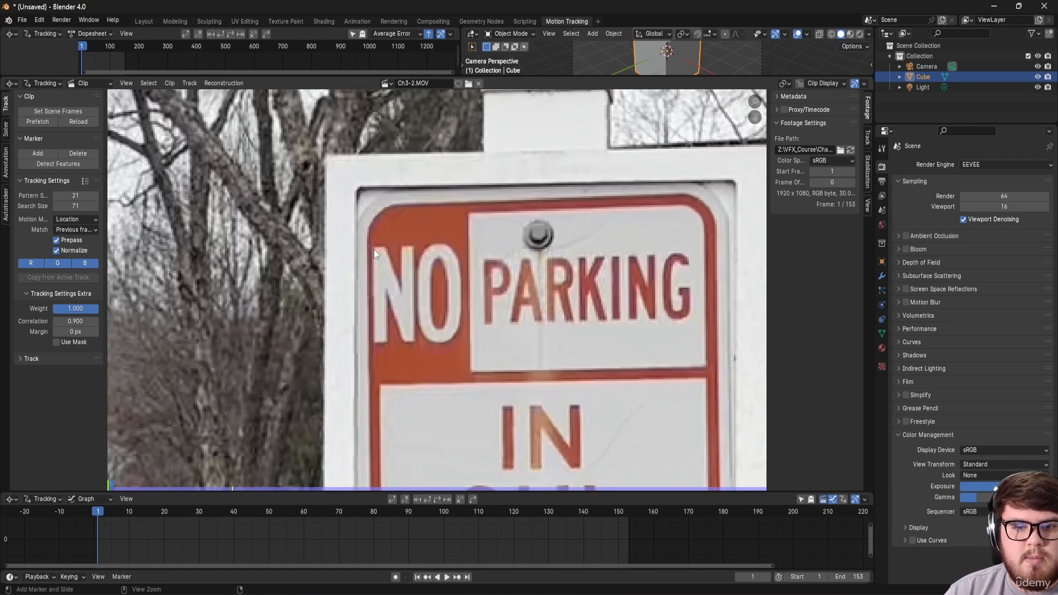
ctrl+click(373, 247)
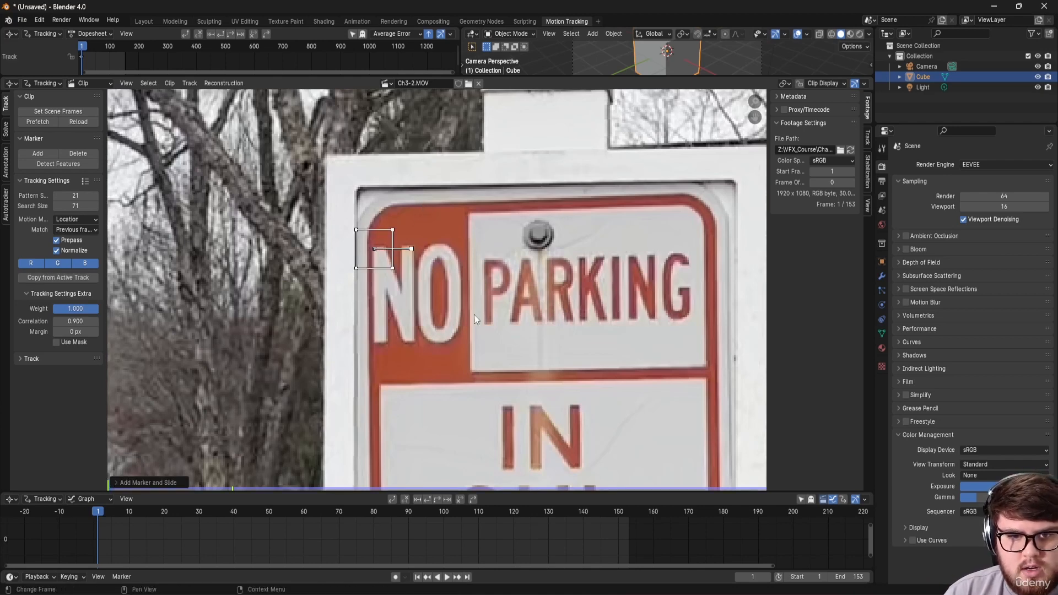
middle_drag(679, 253, 552, 171)
ctrl+click(555, 170)
middle_drag(468, 419, 534, 135)
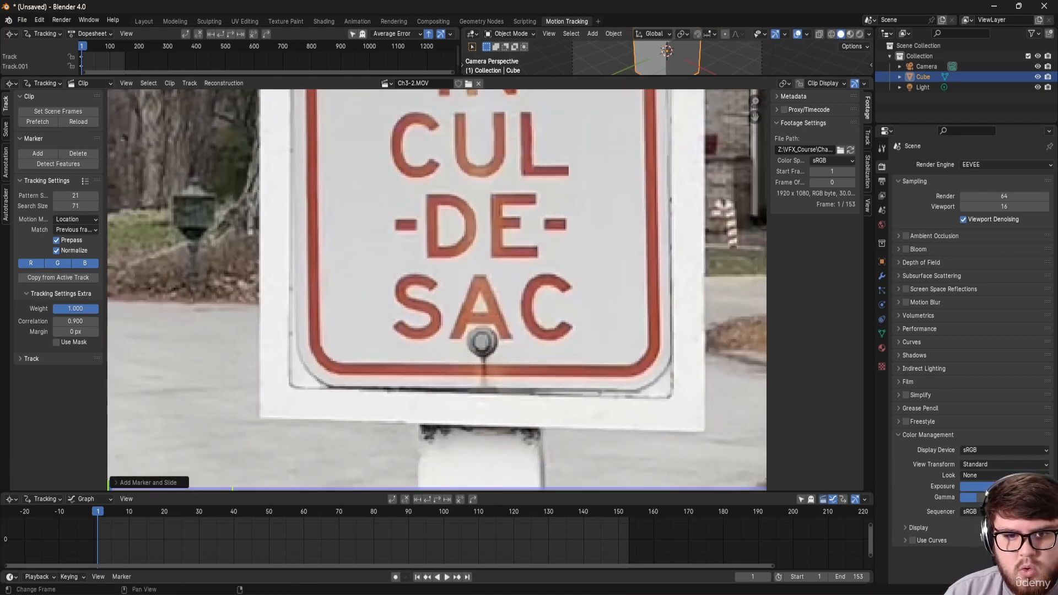
ctrl+click(394, 326)
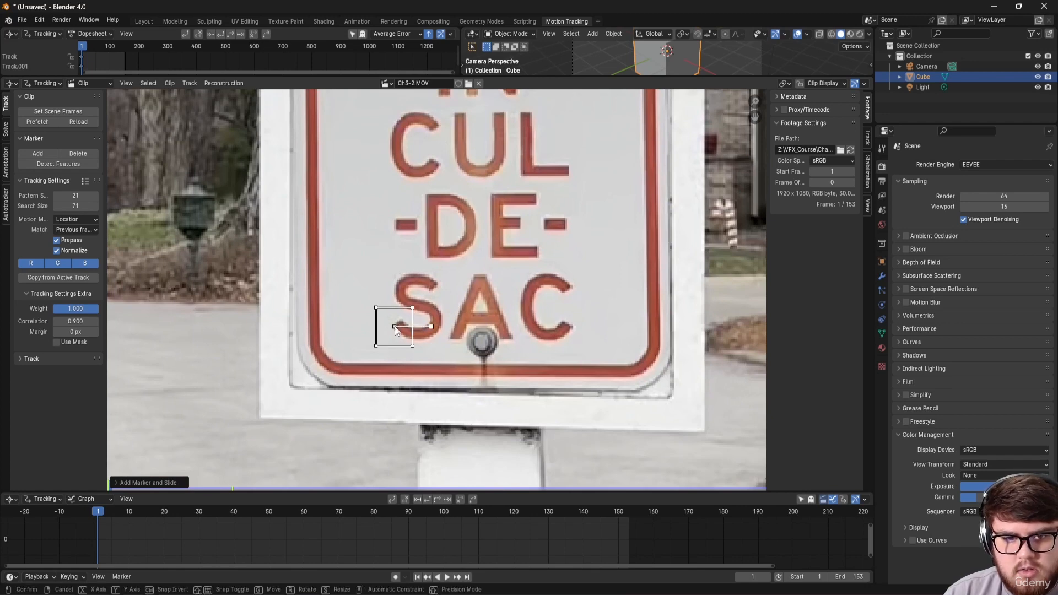
ctrl+click(569, 289)
scroll(569, 290, down, 3)
middle_drag(527, 183, 531, 299)
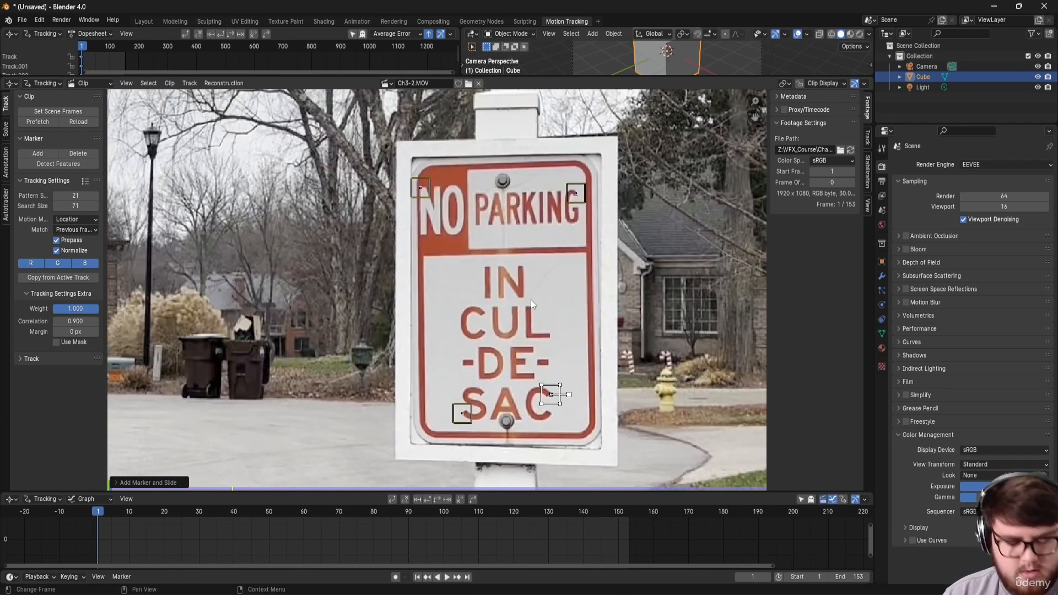
Step: Select all markers, track them forward through the clip, and enlarge the error graph
key(a)
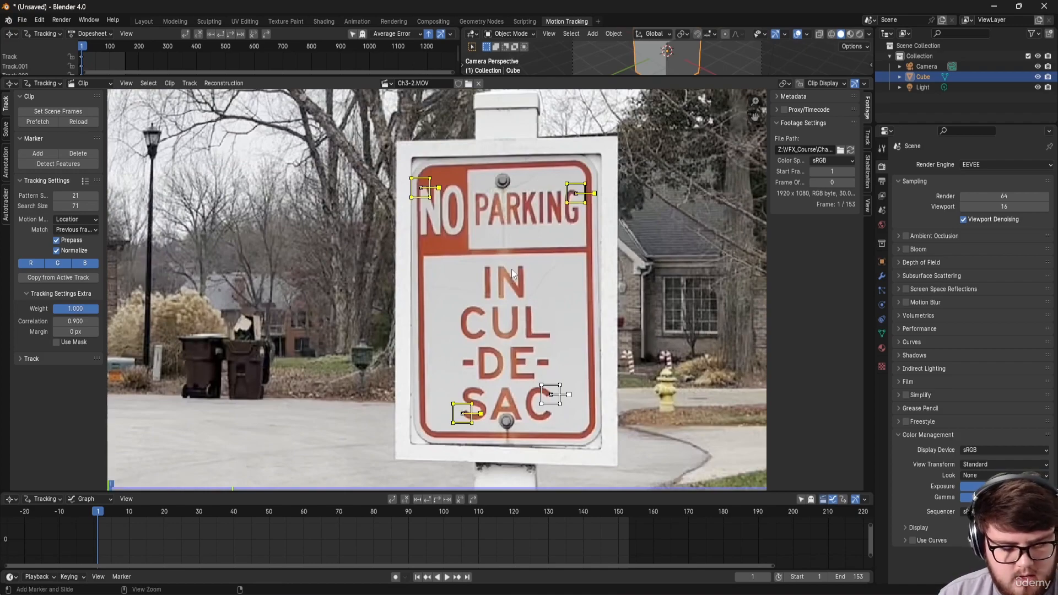
key(ctrl+t)
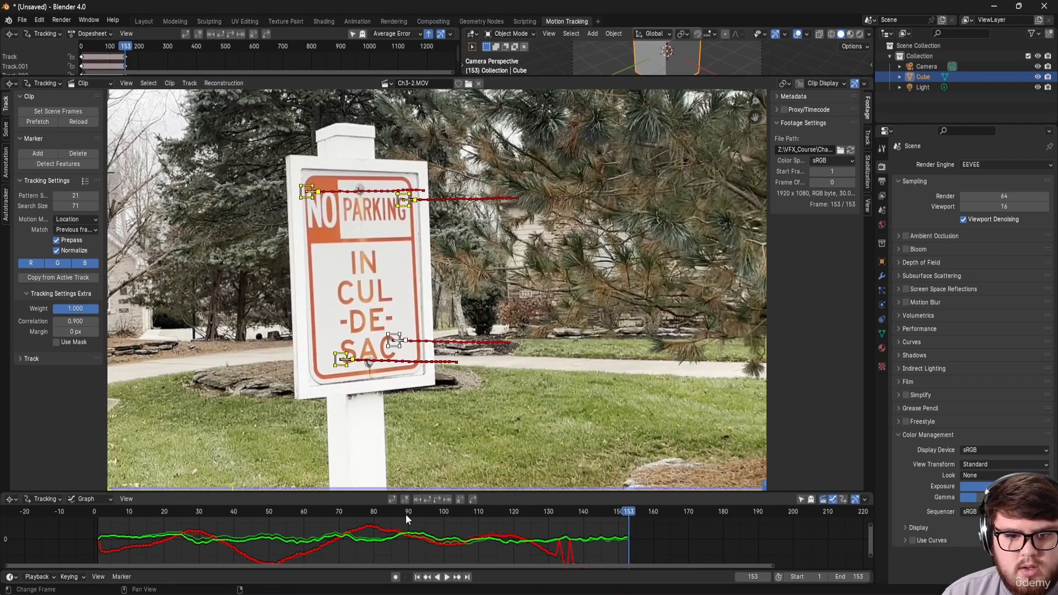
drag(406, 514, 506, 515)
middle_drag(584, 560, 573, 538)
drag(570, 491, 544, 438)
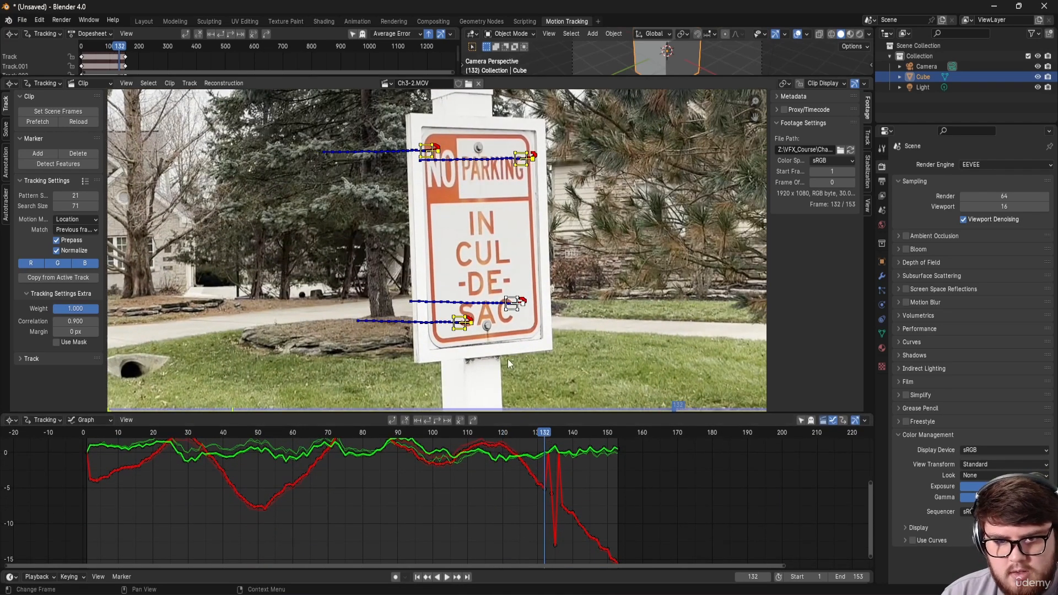
Step: Select only the G marker and scrub frames 132–135 to inspect its error spike
click(507, 524)
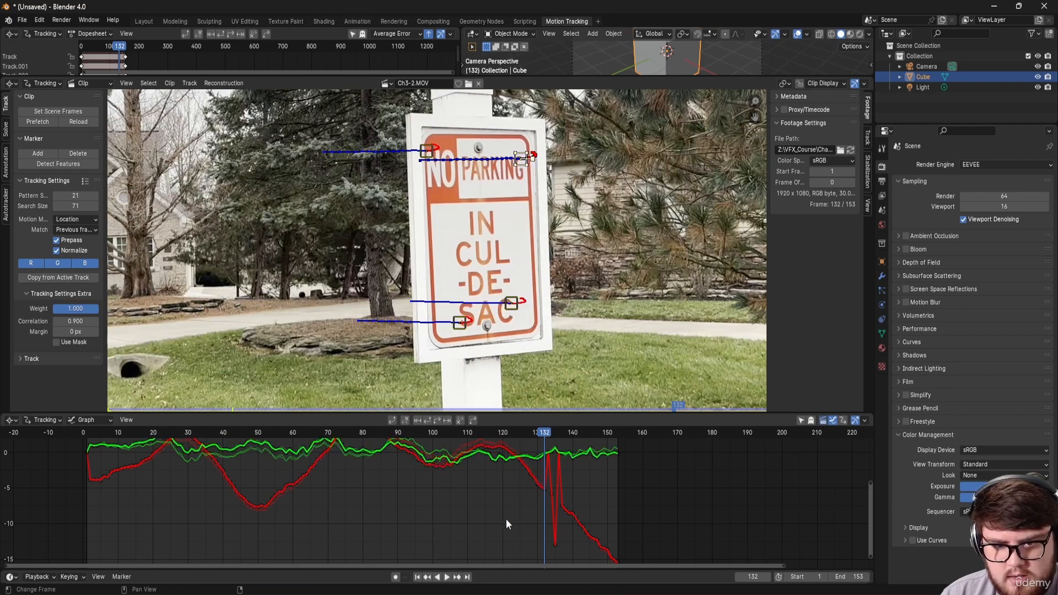
scroll(508, 321, up, 2)
scroll(448, 300, up, 1)
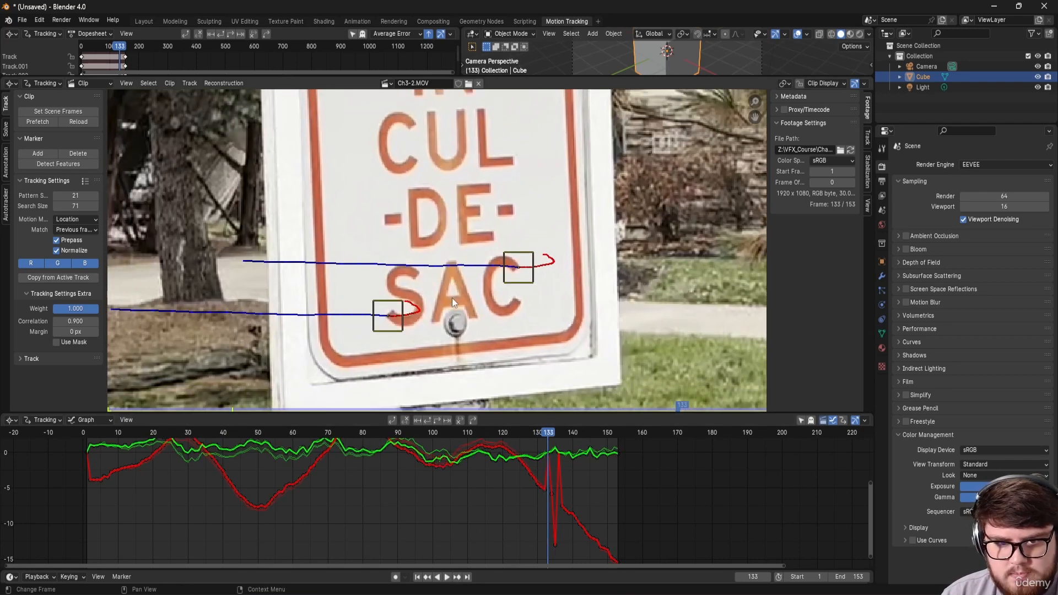
middle_drag(479, 182, 474, 376)
middle_drag(457, 141, 421, 270)
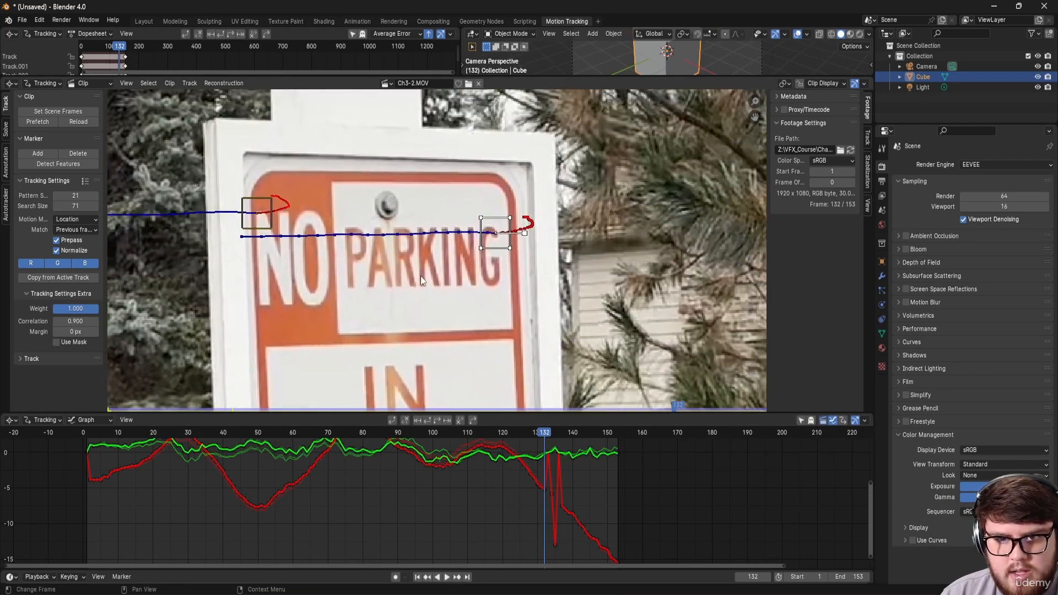
click(497, 238)
scroll(502, 263, up, 6)
middle_drag(524, 369, 525, 414)
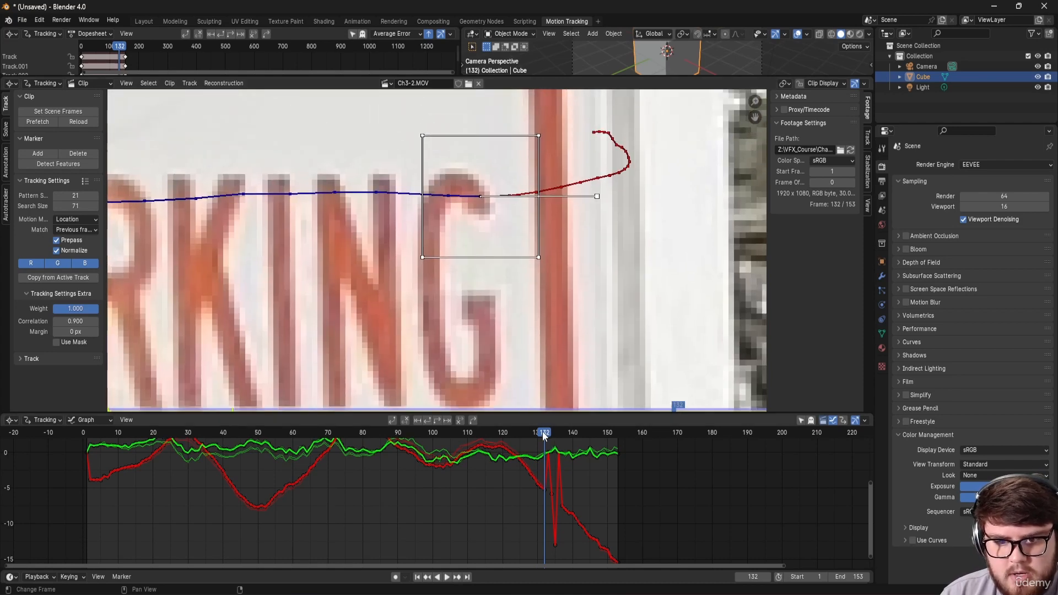
mouse_move(545, 435)
mouse_down()
mouse_move(564, 435)
mouse_move(554, 433)
mouse_up()
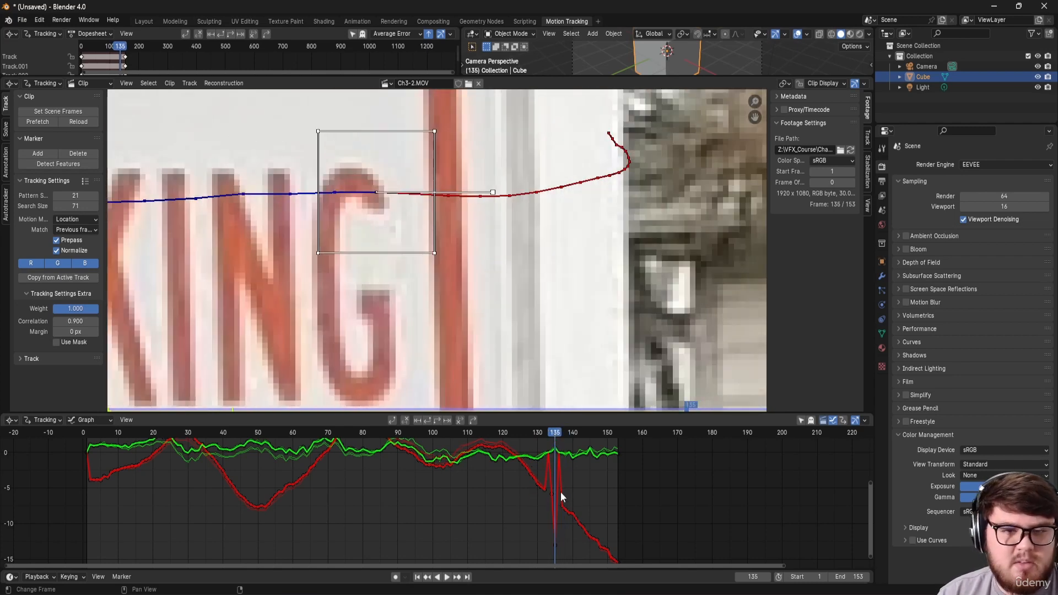
Step: Reframe the whole sign and shrink the graph area to give the footage more room
scroll(480, 325, down, 5)
middle_drag(473, 333, 614, 286)
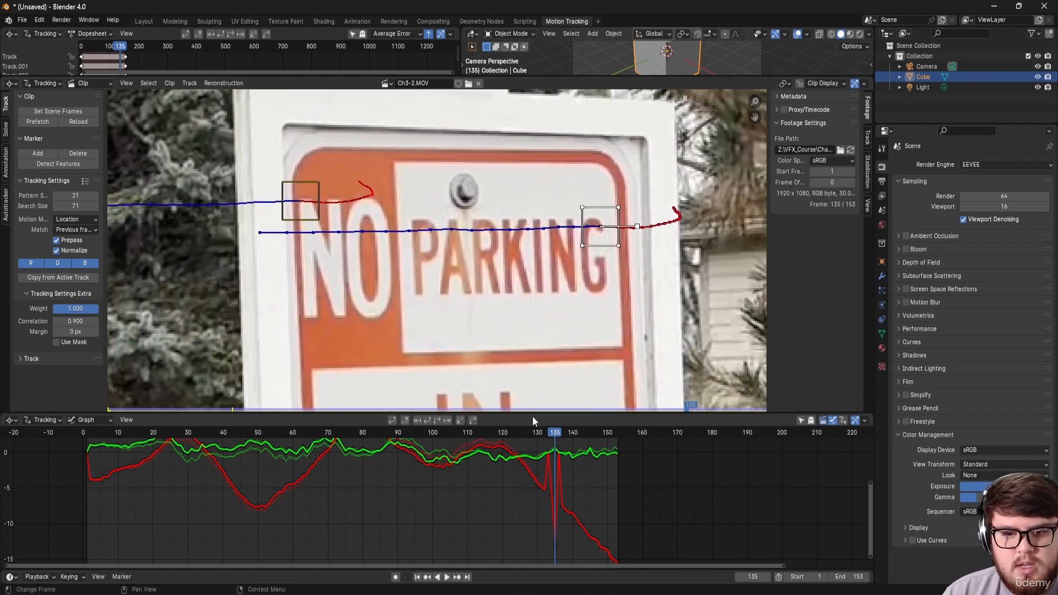
drag(533, 415, 537, 508)
middle_drag(516, 337, 504, 241)
scroll(516, 293, down, 4)
Step: Create a plane track from all four markers and name it Sign
key(a)
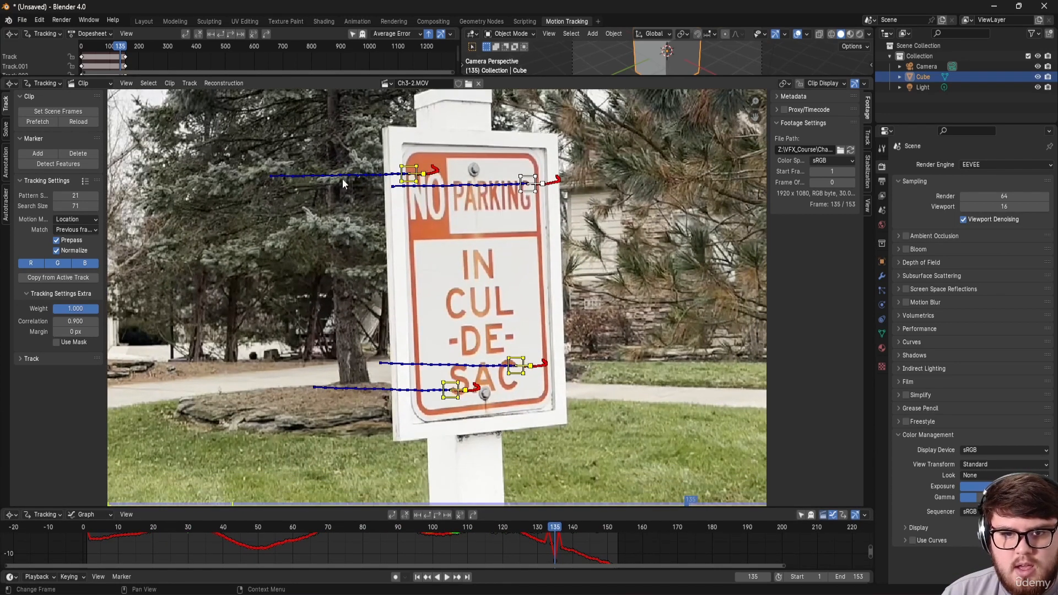
click(5, 132)
scroll(31, 97, up, 2)
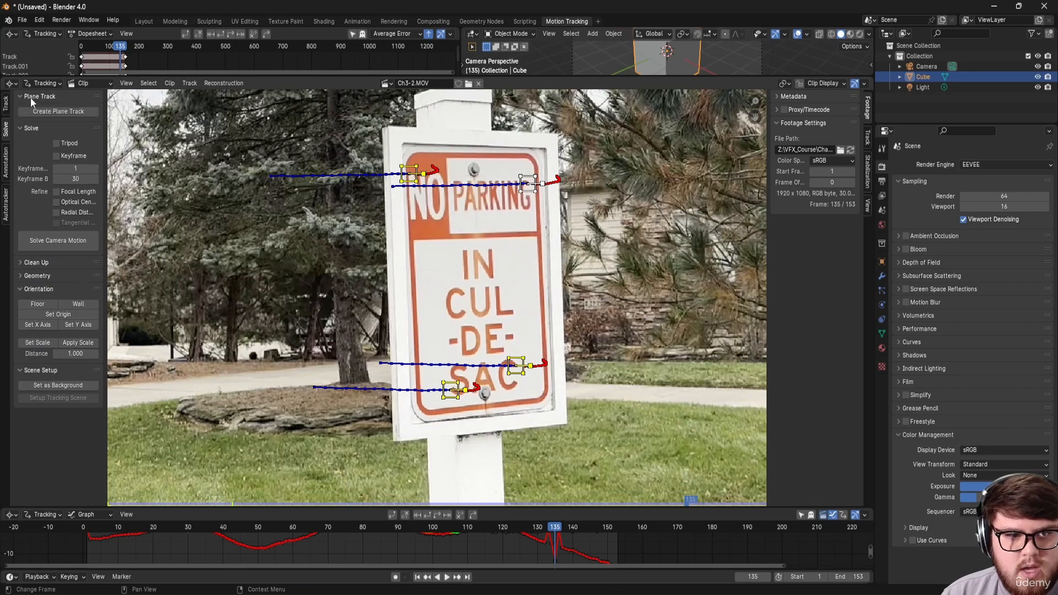
click(33, 111)
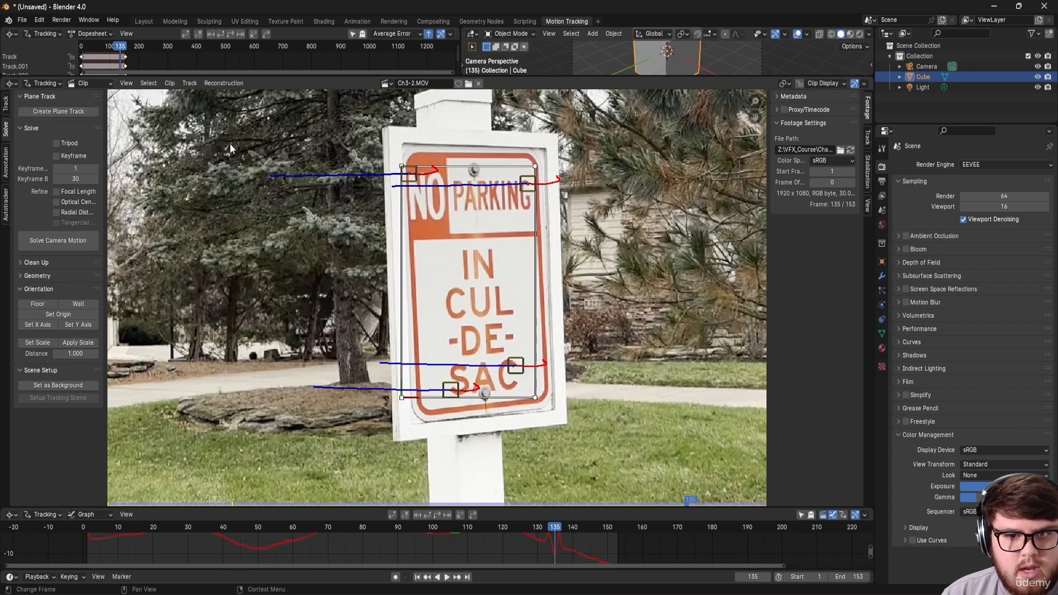
click(868, 144)
click(819, 141)
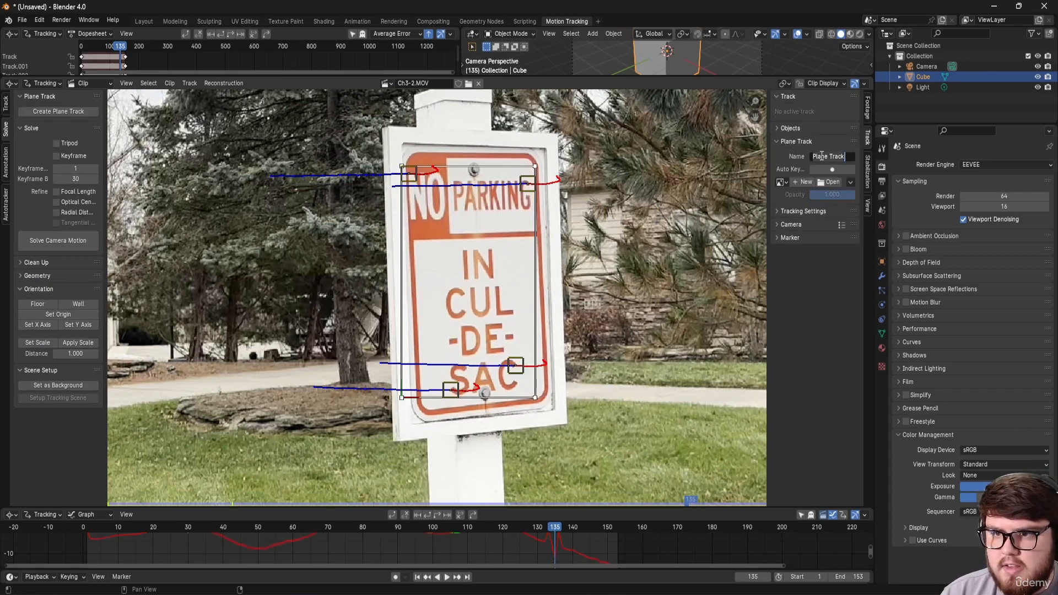
text(Sign)
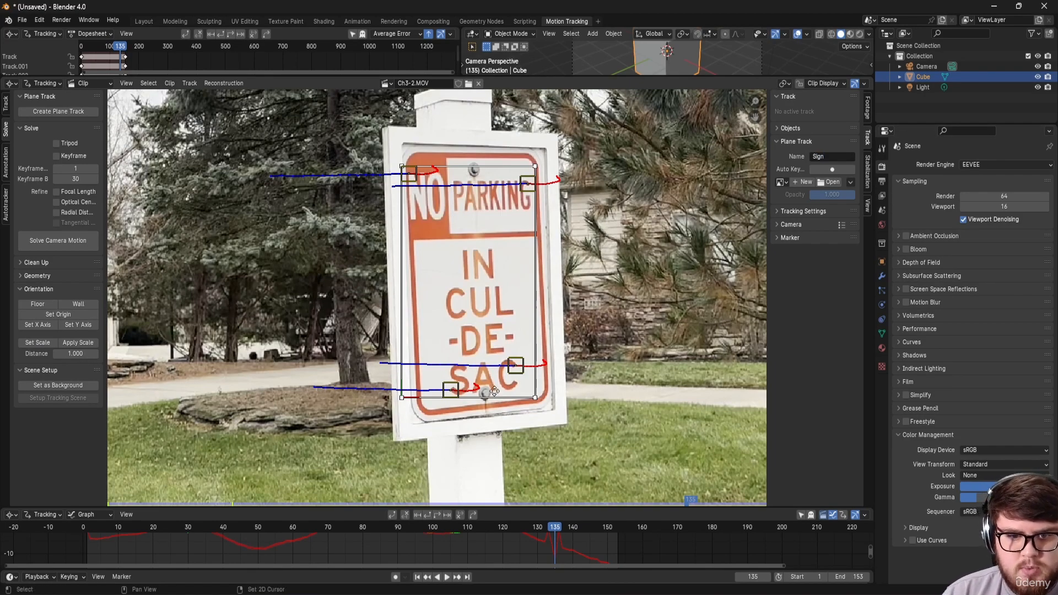
Step: Align the plane's lower-left and lower-right corners with the sign's bottom corners
mouse_move(493, 391)
middle_down()
mouse_move(485, 353)
mouse_move(485, 381)
middle_up()
drag(501, 525, 374, 524)
scroll(397, 430, up, 3)
middle_drag(397, 430, 379, 421)
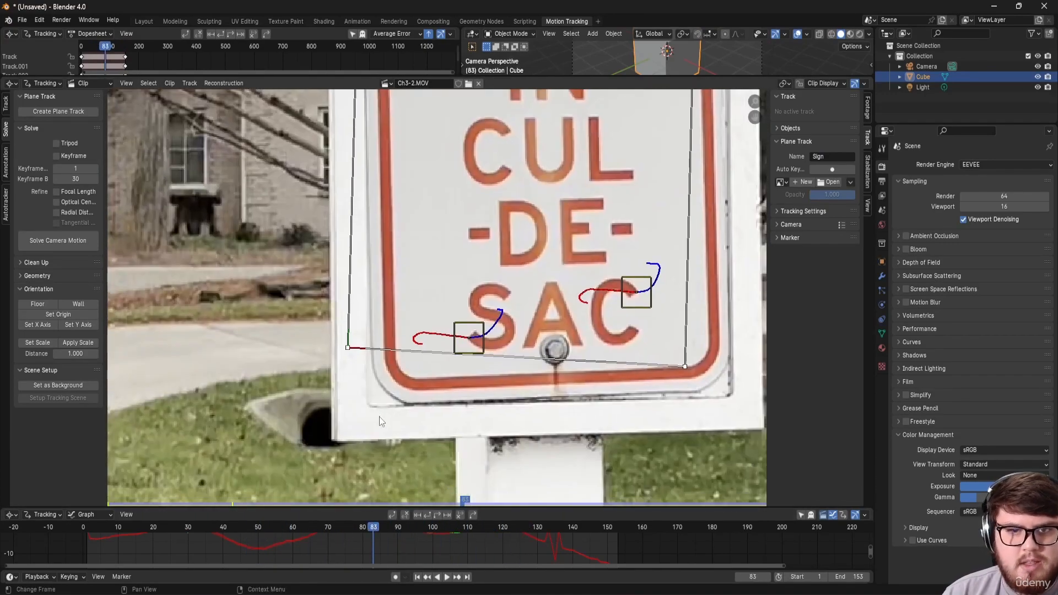
drag(347, 348, 368, 407)
scroll(465, 362, down, 3)
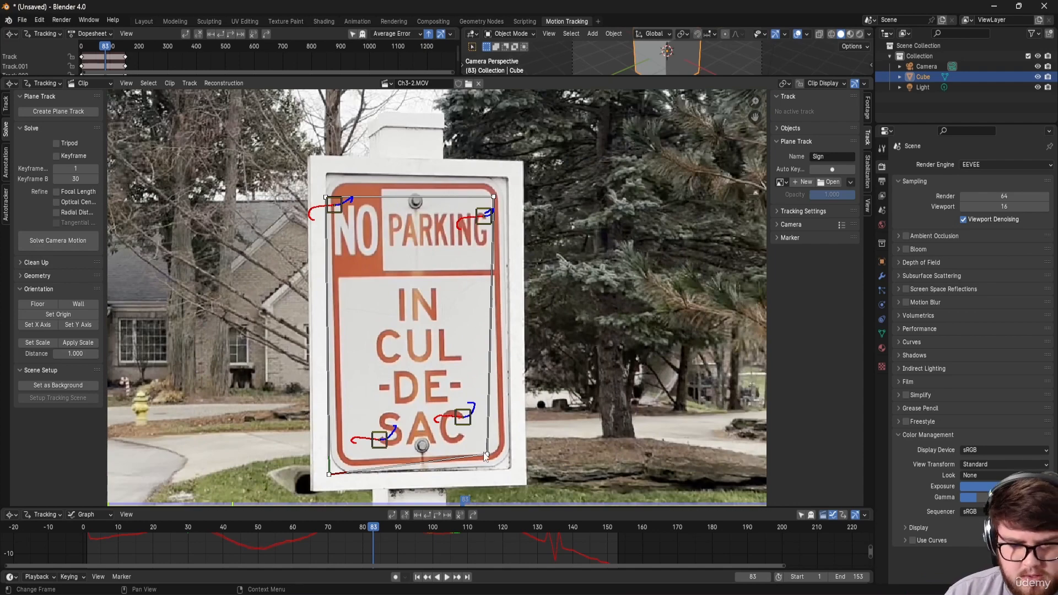
drag(487, 455, 512, 469)
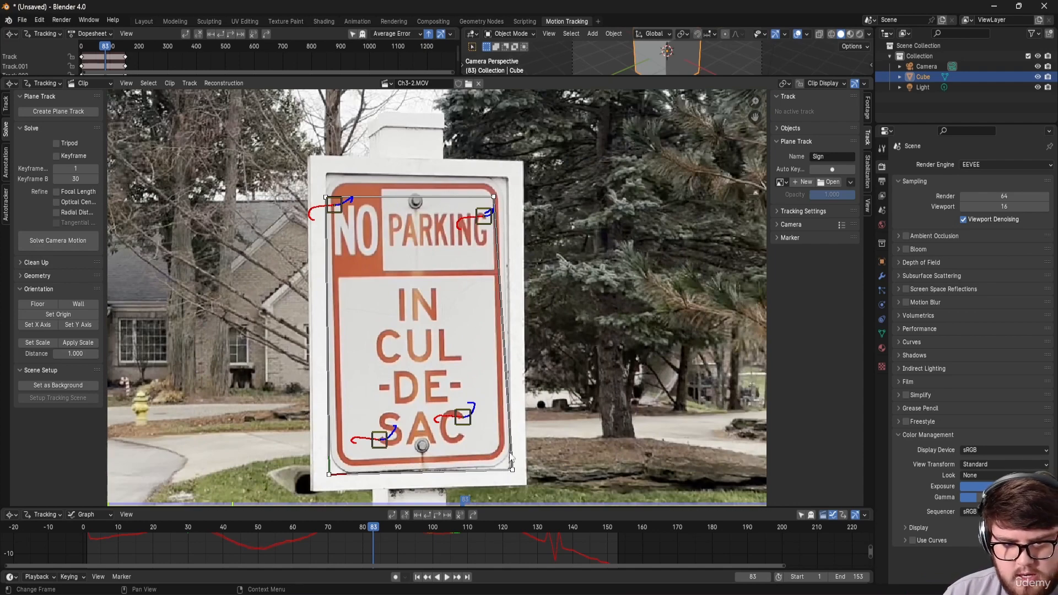
Step: Snap the plane's upper-right and upper-left corners to the sign, then check the fit earlier
middle_drag(514, 252, 510, 381)
scroll(509, 381, up, 5)
drag(467, 342, 518, 270)
scroll(378, 319, down, 5)
scroll(453, 312, up, 1)
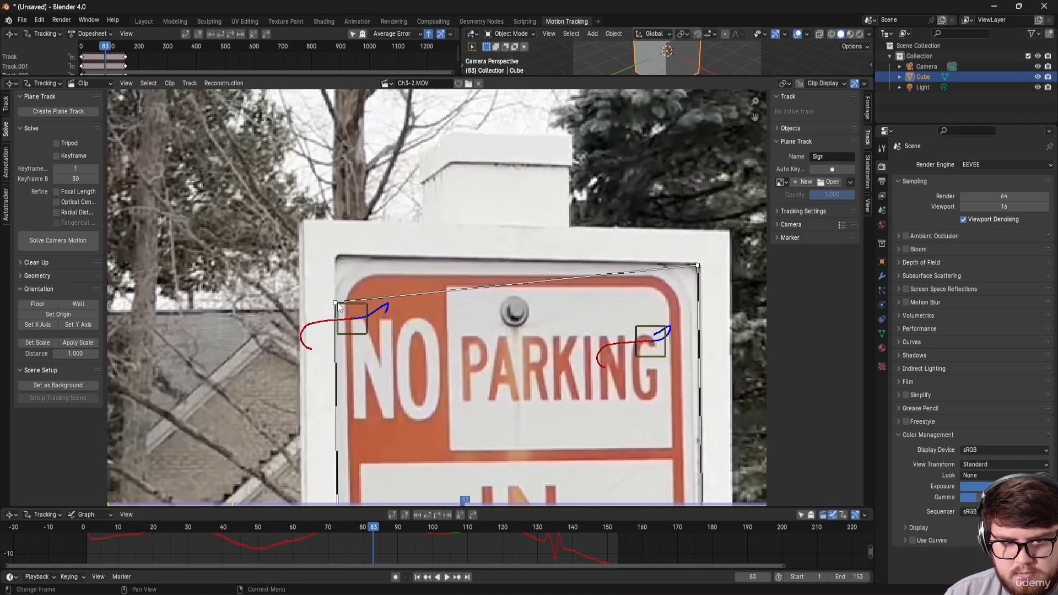
drag(338, 307, 337, 256)
scroll(378, 267, down, 7)
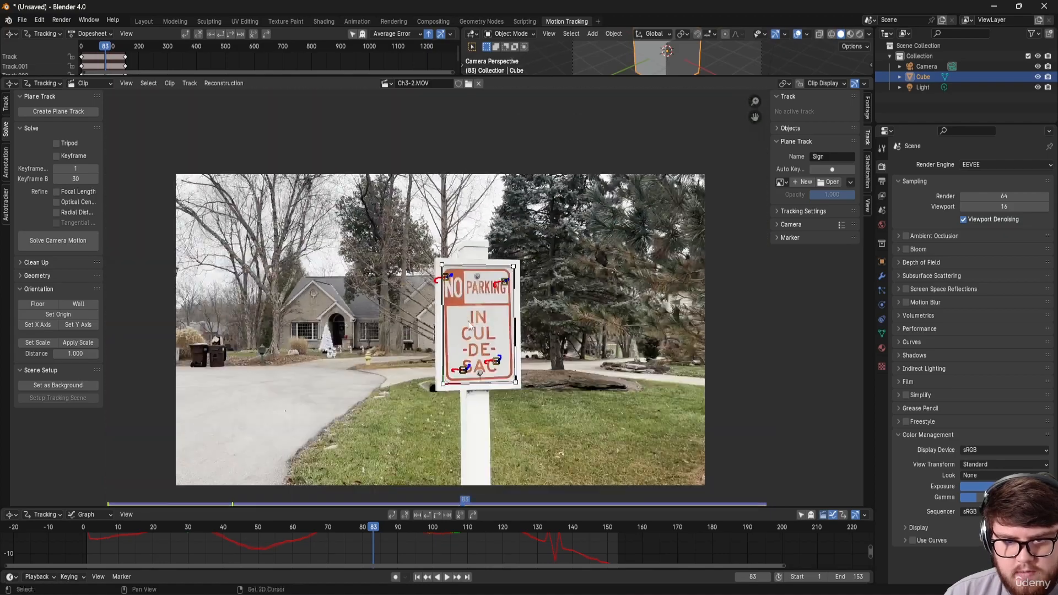
scroll(475, 302, up, 1)
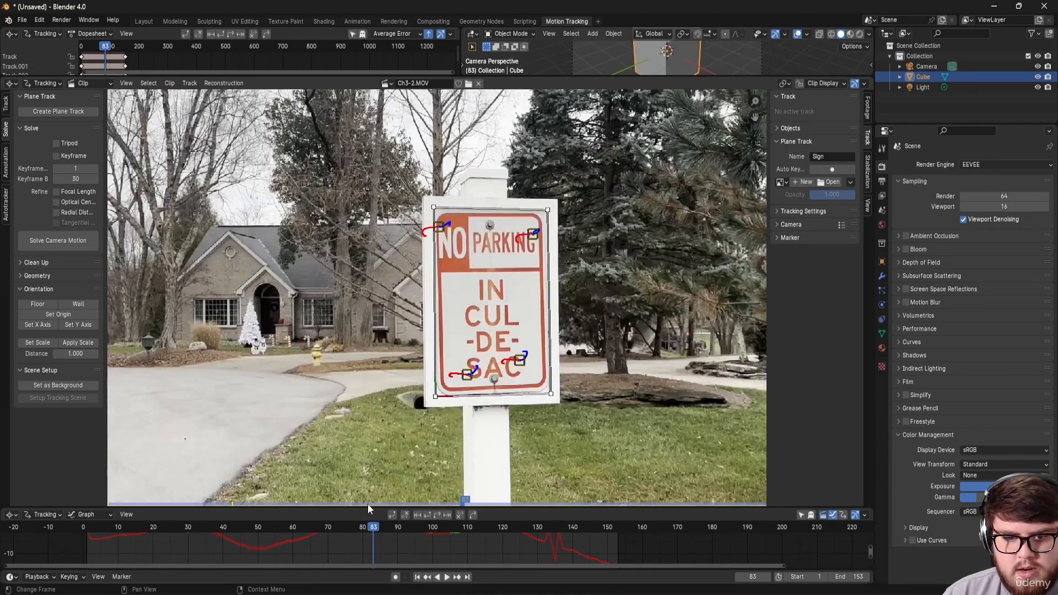
drag(366, 533, 337, 543)
scroll(469, 158, down, 4)
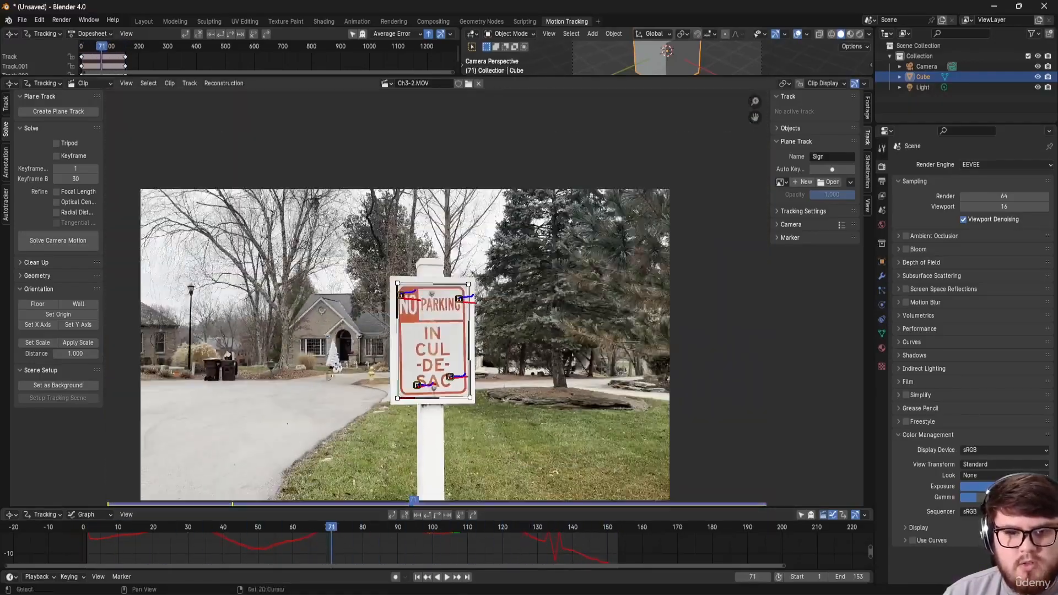
Step: In Compositing, save, enable Use Nodes, delete Render Layers, and move the Composite node right
click(434, 22)
key(ctrl+s)
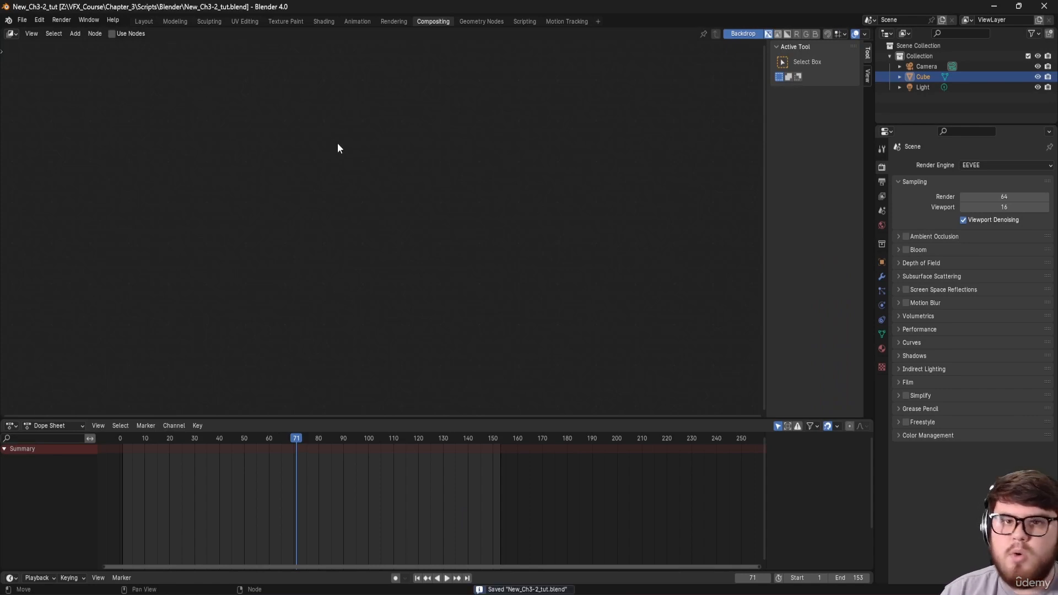
click(112, 34)
click(322, 181)
key(x)
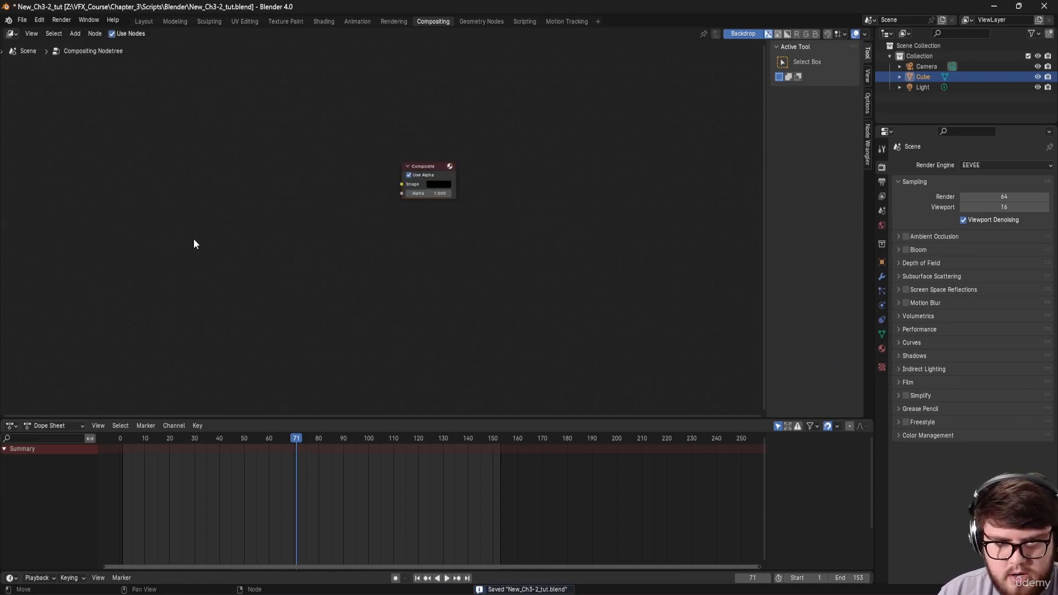
middle_drag(191, 239, 353, 287)
drag(444, 416, 445, 491)
Step: Add a Movie Clip node loaded with Ch3-2.MOV from the VFX_Course folder
key(shift+a)
text(mov)
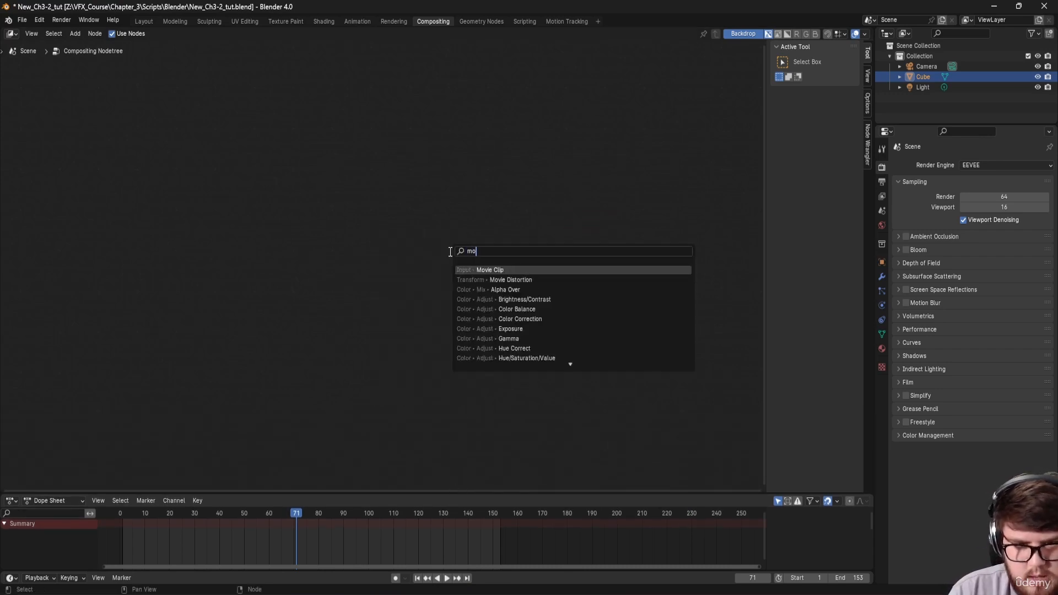
key(Return)
click(417, 244)
click(448, 316)
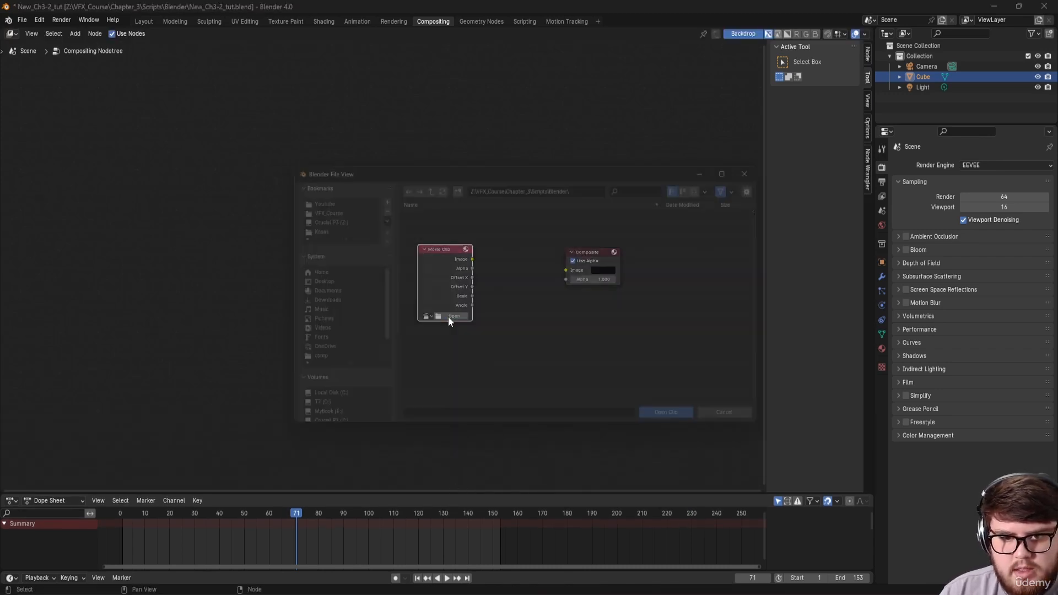
click(310, 204)
click(435, 224)
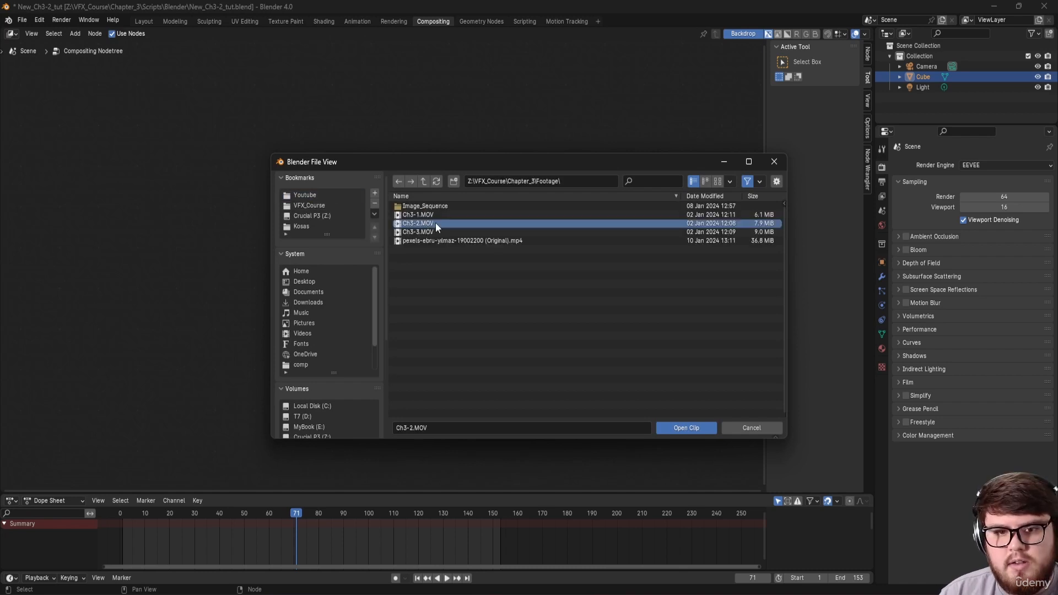
click(690, 426)
middle_drag(459, 369, 395, 300)
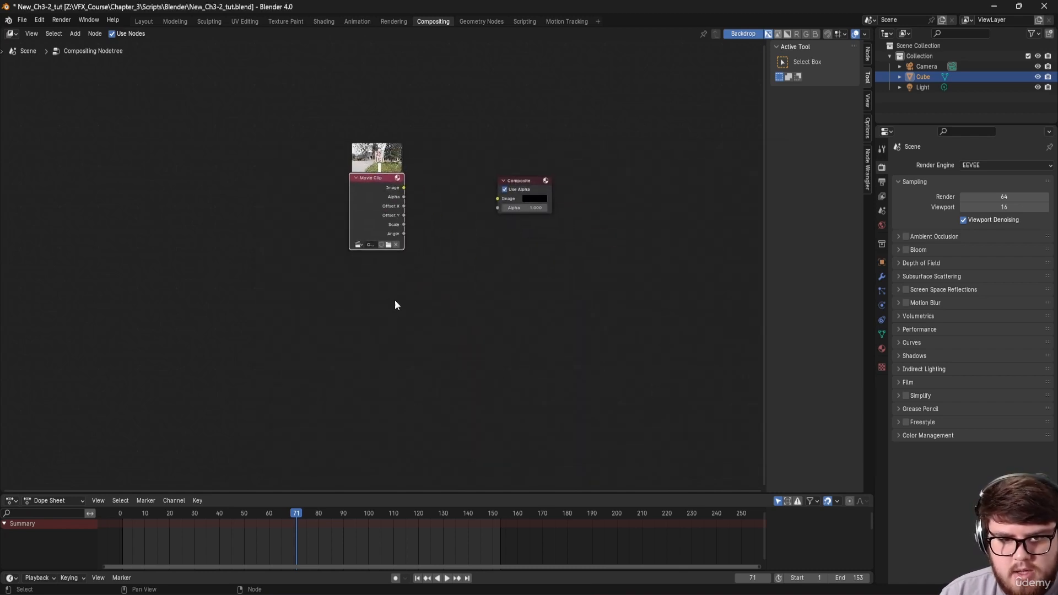
Step: Add an empty Image node below the Movie Clip node
key(shift+a)
click(405, 319)
text(image)
key(Return)
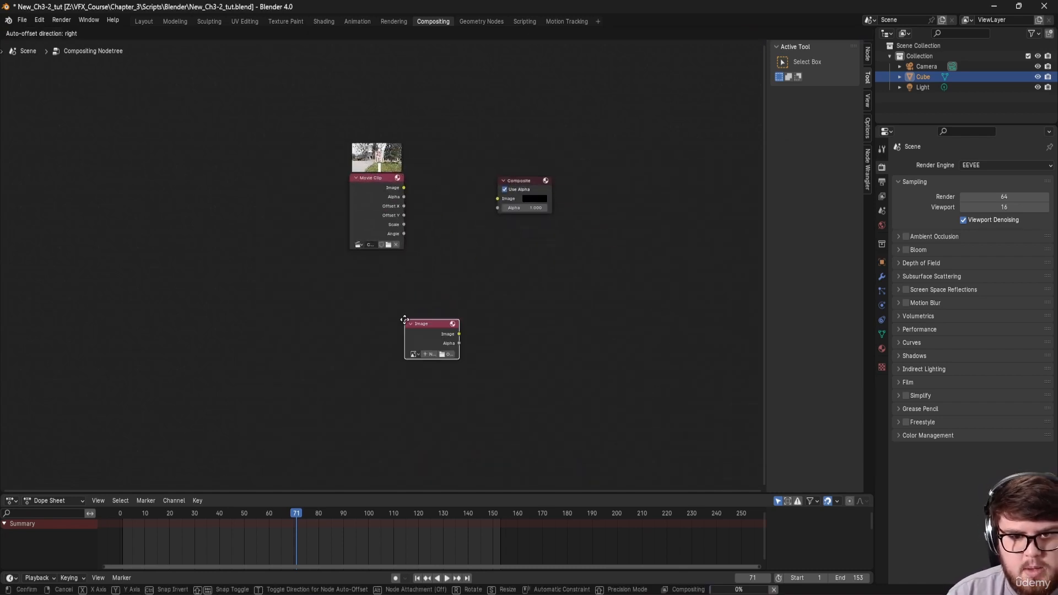
click(354, 271)
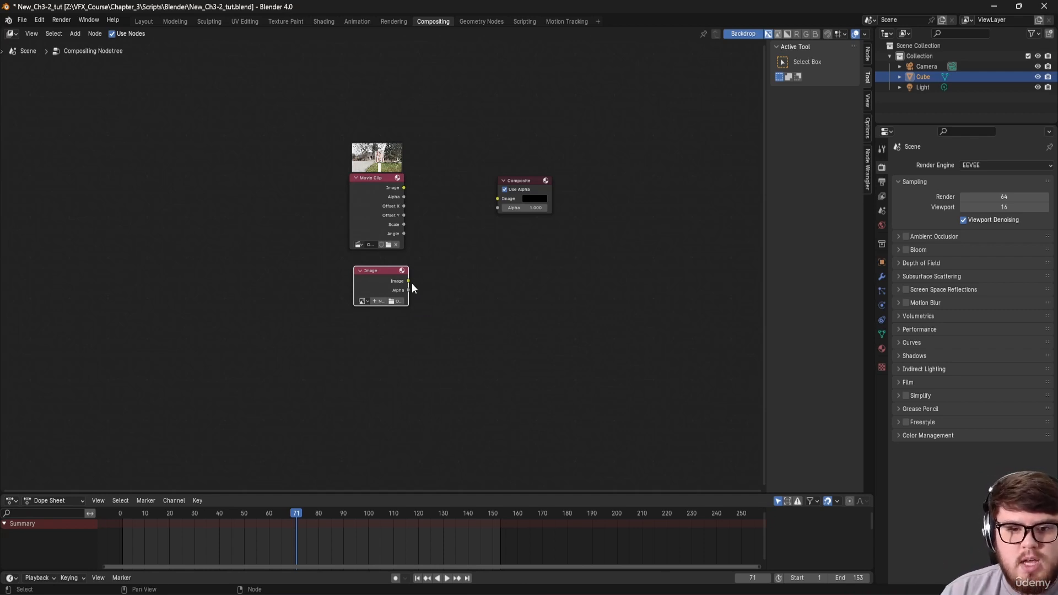
Step: Load Red_X.psd from the VFX_Course Chapter_3 folder into the Image node
click(399, 300)
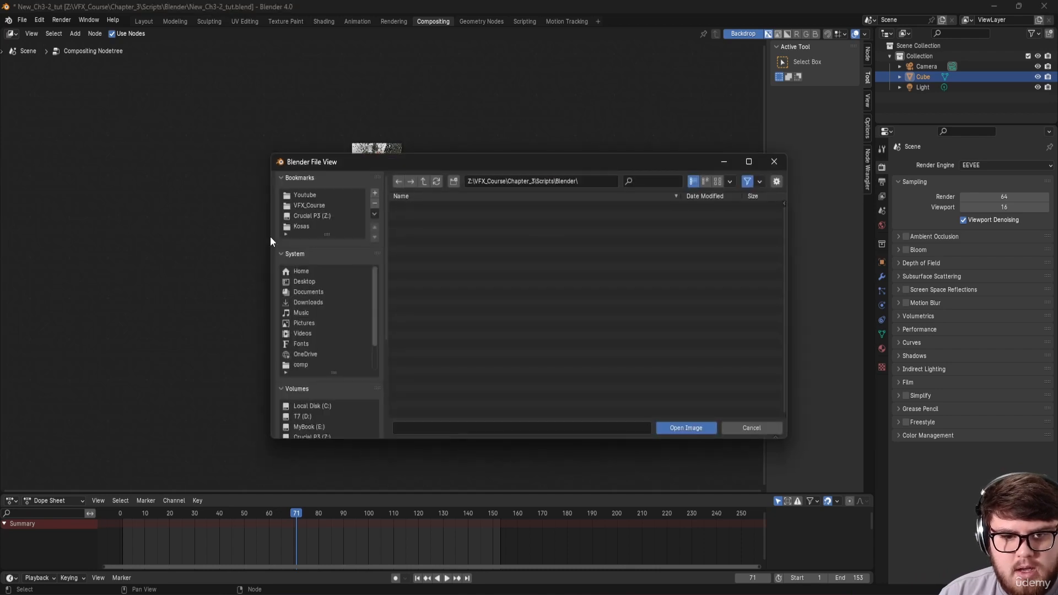
click(313, 215)
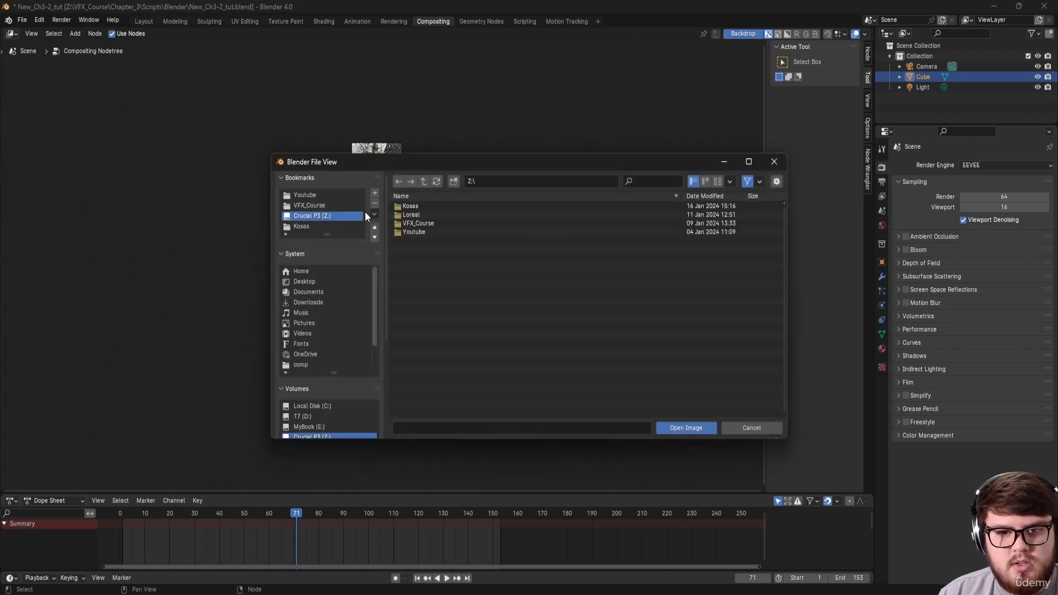
click(333, 206)
double_click(416, 220)
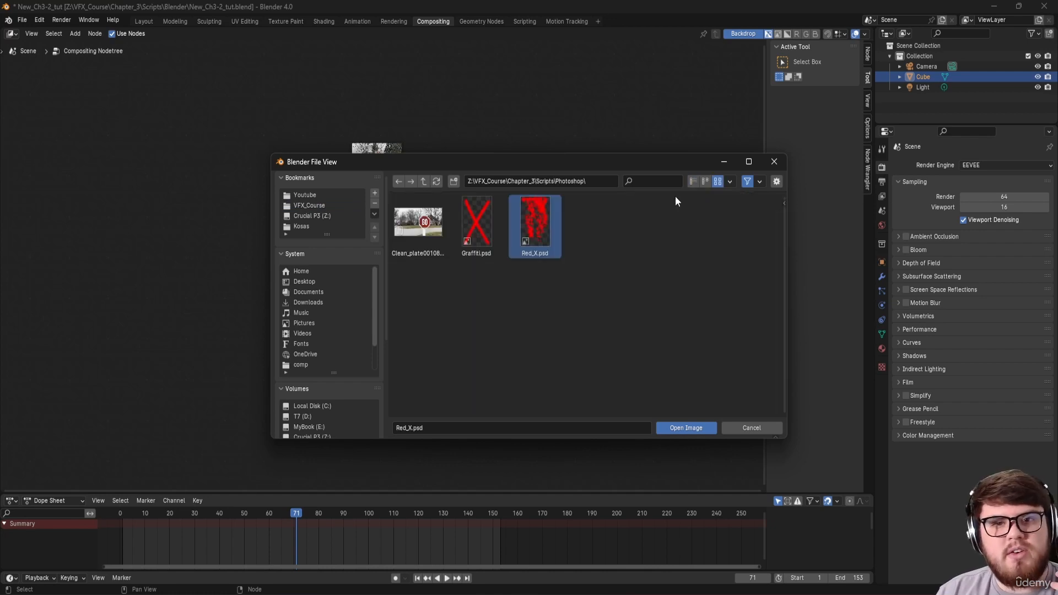
click(676, 424)
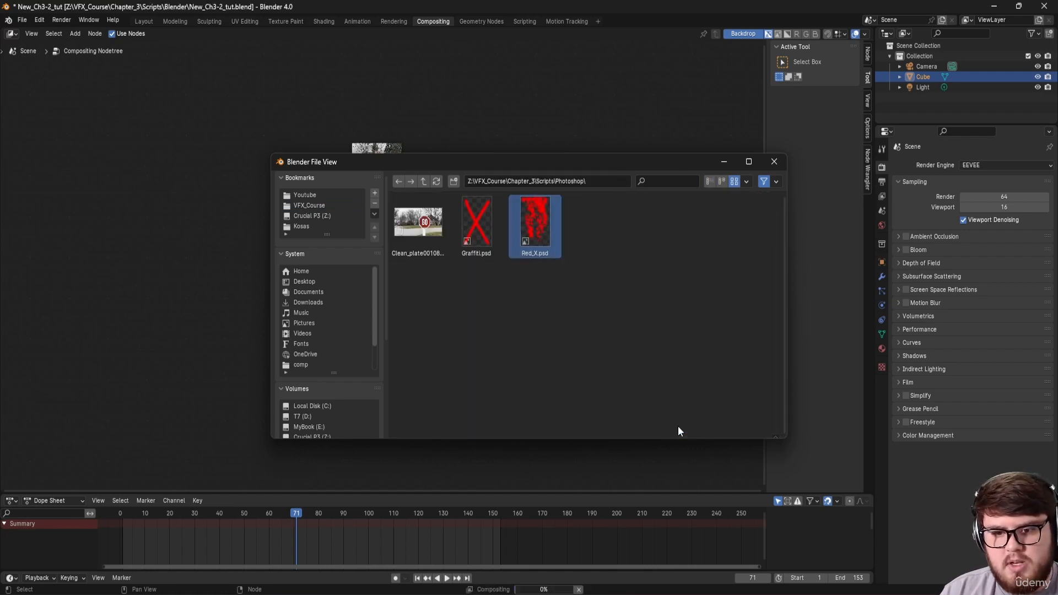
click(444, 332)
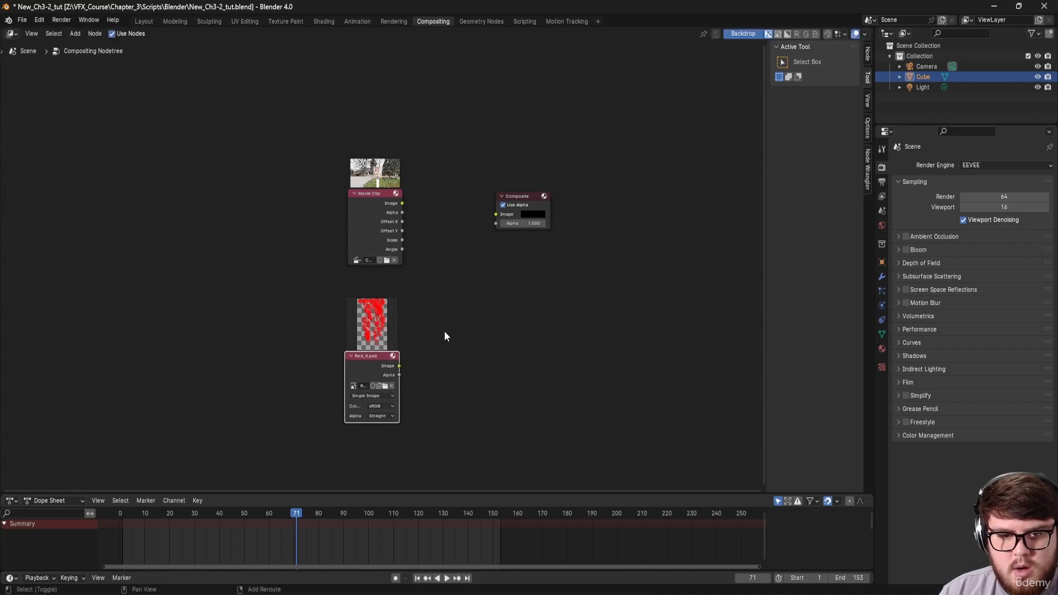
Step: Add an Alpha Over node with the footage as first input and the red X as second
key(shift+a)
text(alpha)
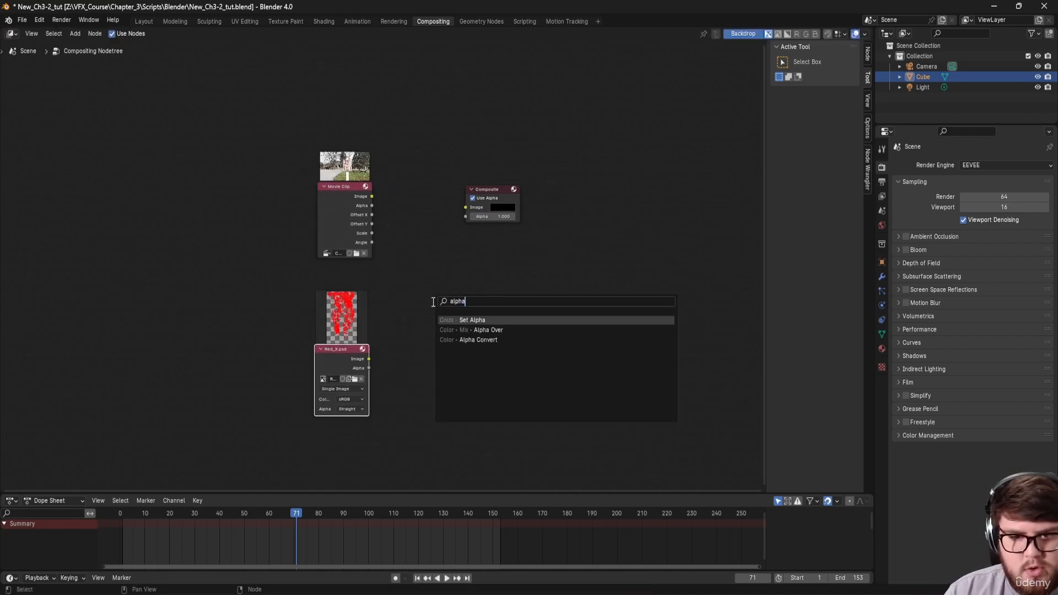
click(477, 334)
click(414, 213)
drag(371, 196, 413, 269)
drag(368, 359, 413, 279)
drag(443, 226, 436, 225)
click(428, 226)
Step: Preview the Alpha Over result in the backdrop and tidy the Composite and Red_X.psd nodes
ctrl+shift+click(447, 229)
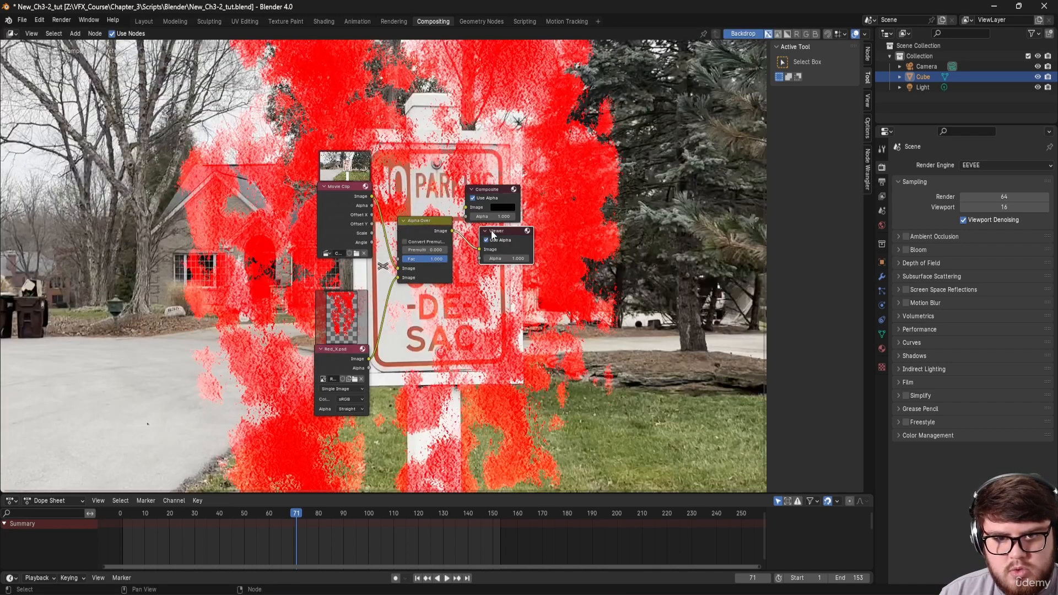
drag(491, 190, 652, 209)
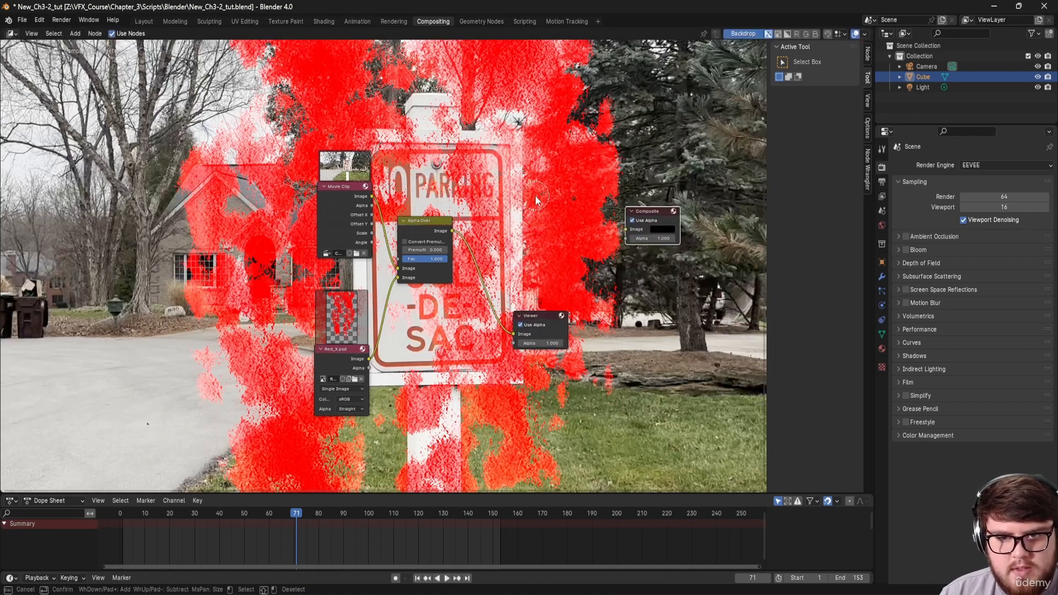
key(v)
key(v)
drag(358, 331, 287, 335)
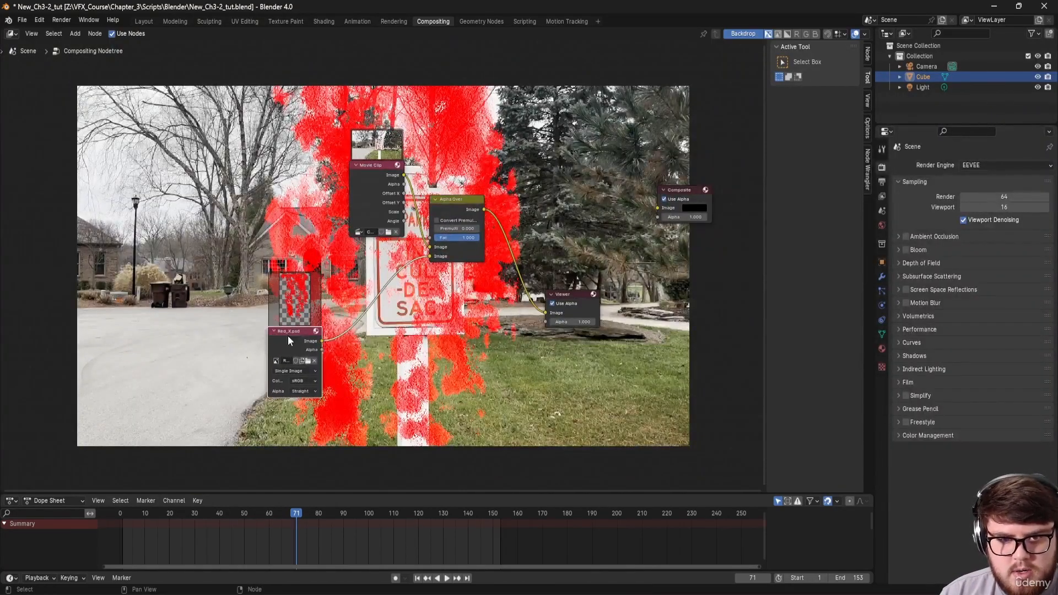
Step: Insert a Plane Track Deform node on the Red_X link using the footage clip, Camera object and Sign track
key(shift+a)
text(plan)
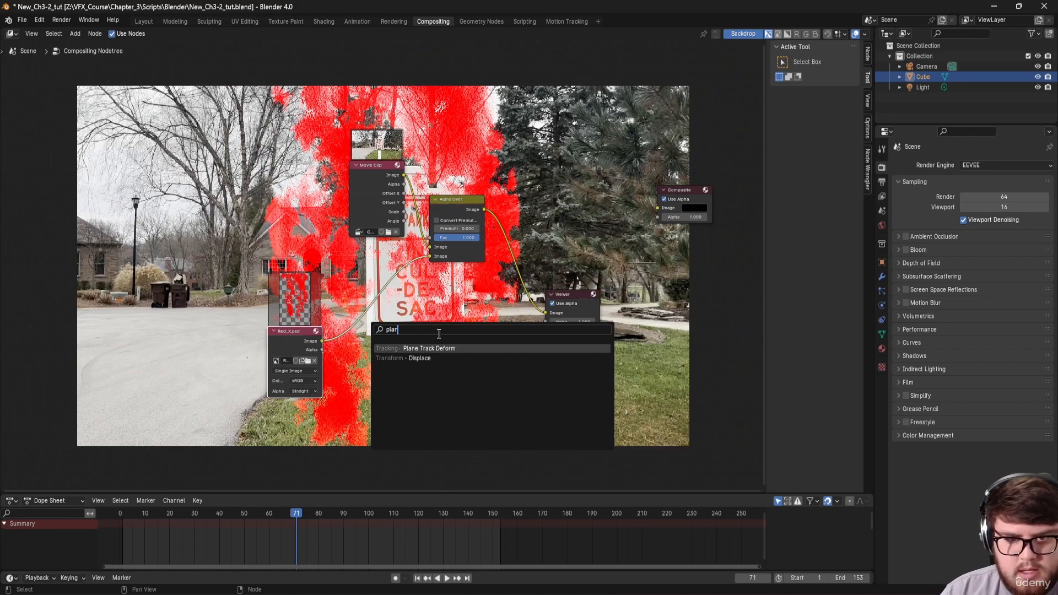
click(437, 348)
click(384, 321)
scroll(384, 321, up, 3)
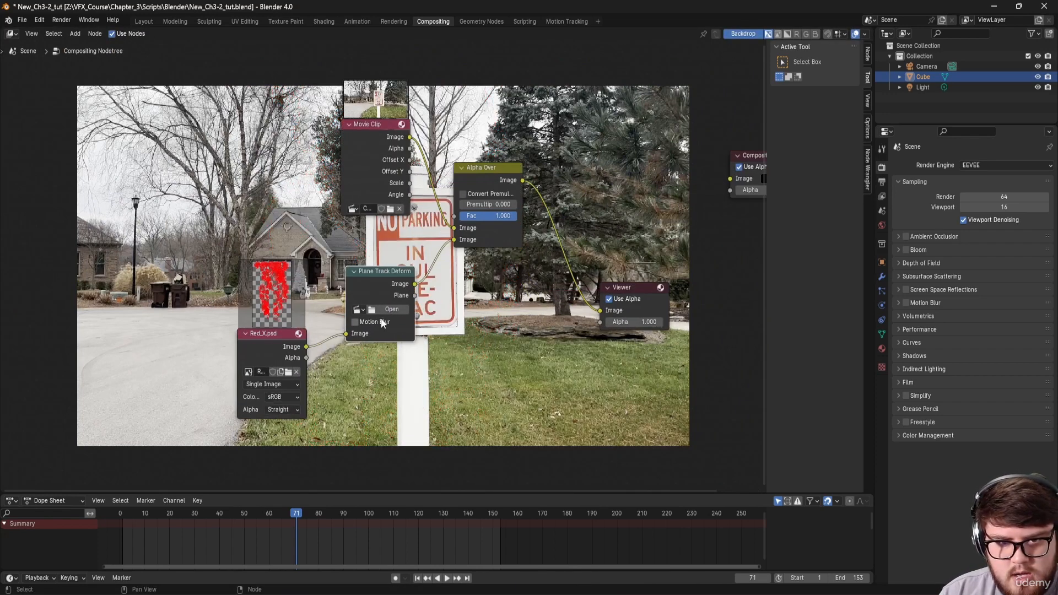
click(361, 309)
click(365, 326)
click(365, 322)
click(386, 335)
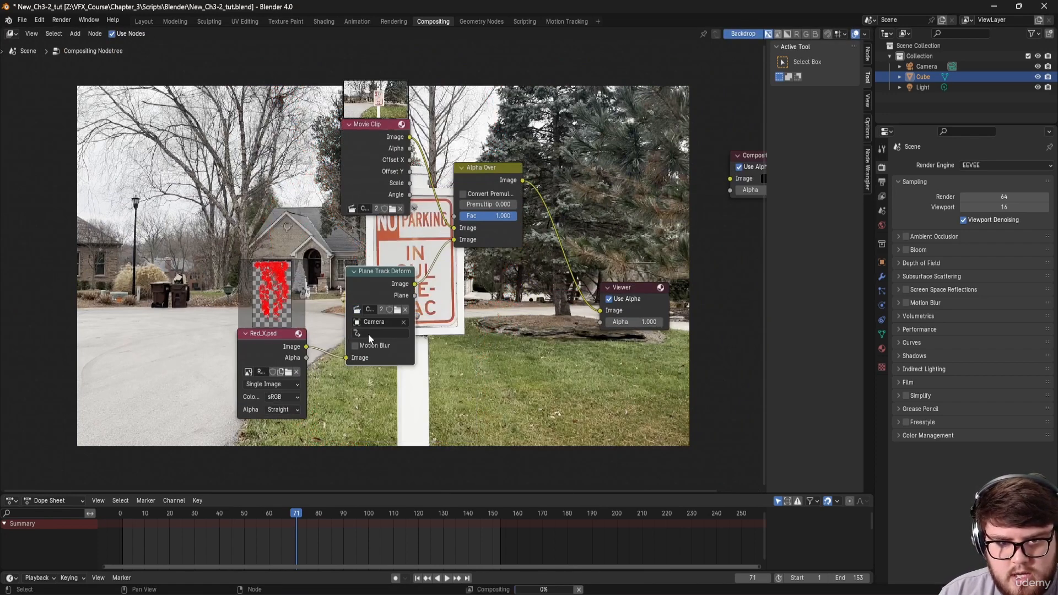
click(381, 333)
click(386, 349)
Step: Tidy the tree by moving the Red_X.psd and Plane Track Deform nodes to the left
mouse_move(490, 287)
middle_down()
mouse_move(343, 319)
mouse_move(434, 318)
mouse_move(320, 401)
mouse_move(314, 386)
middle_up()
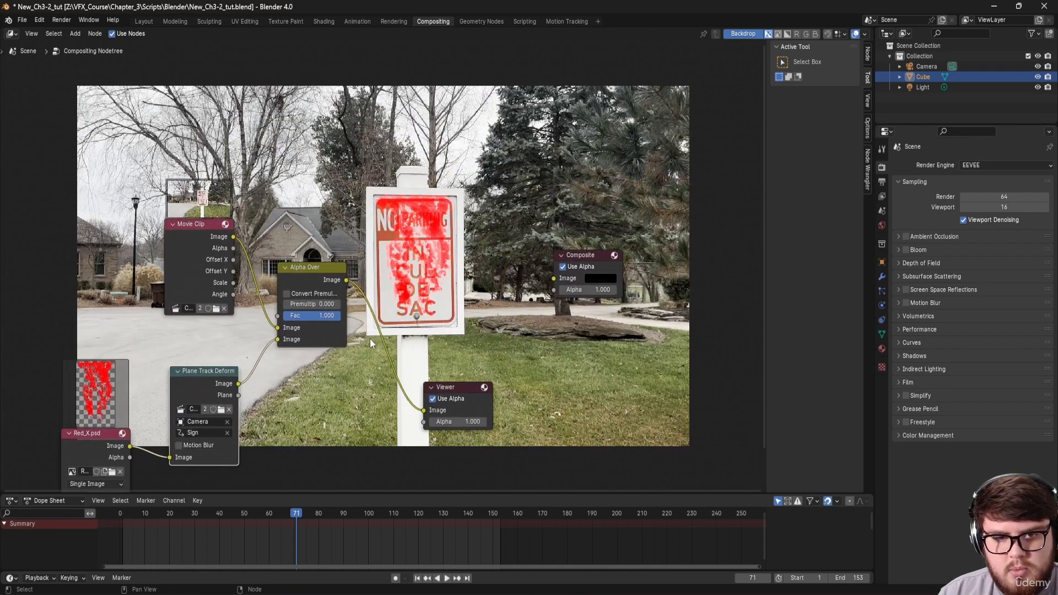
middle_drag(369, 340, 548, 204)
drag(282, 298, 192, 318)
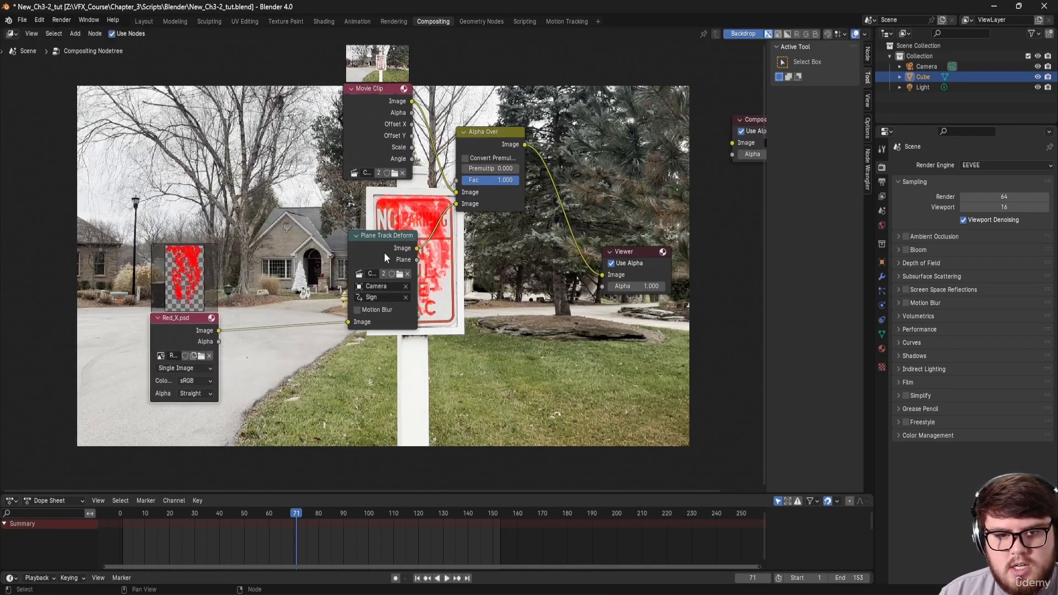
drag(381, 252, 320, 260)
middle_drag(417, 255, 409, 221)
drag(215, 297, 114, 313)
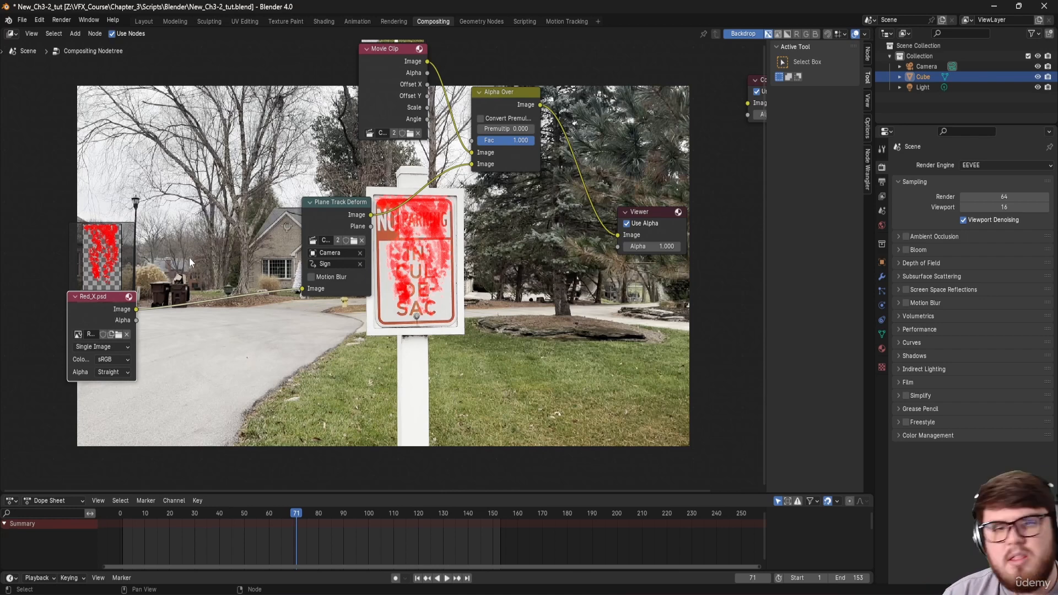
drag(110, 319, 105, 308)
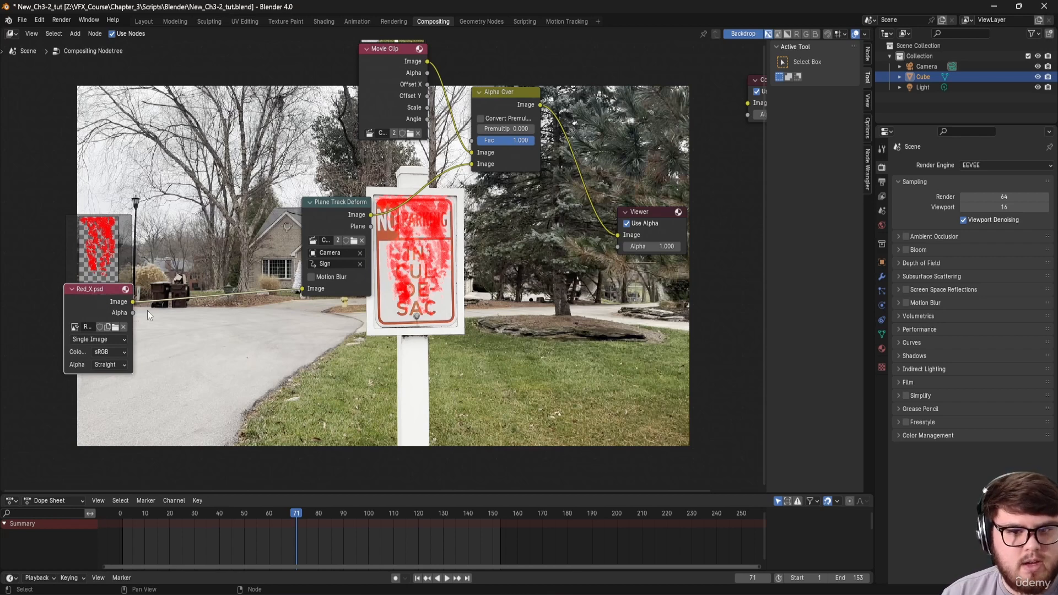
mouse_move(149, 278)
middle_down()
mouse_move(178, 268)
mouse_move(129, 273)
middle_up()
Step: Insert a Color Balance node between Red_X.psd and the Plane Track Deform
key(shift+a)
click(176, 273)
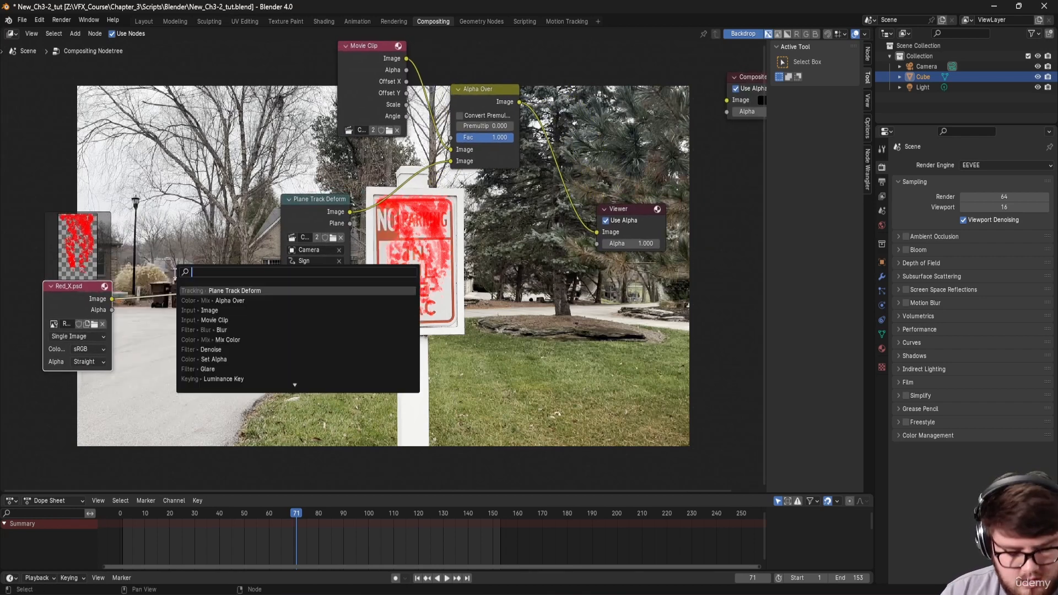
text(color)
click(237, 349)
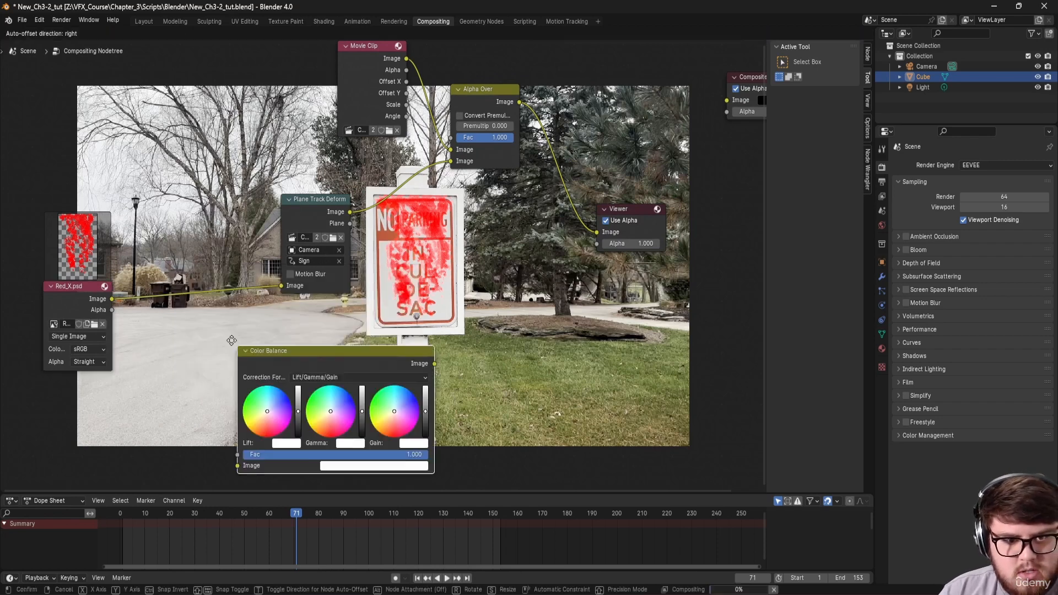
click(165, 275)
scroll(385, 309, up, 5)
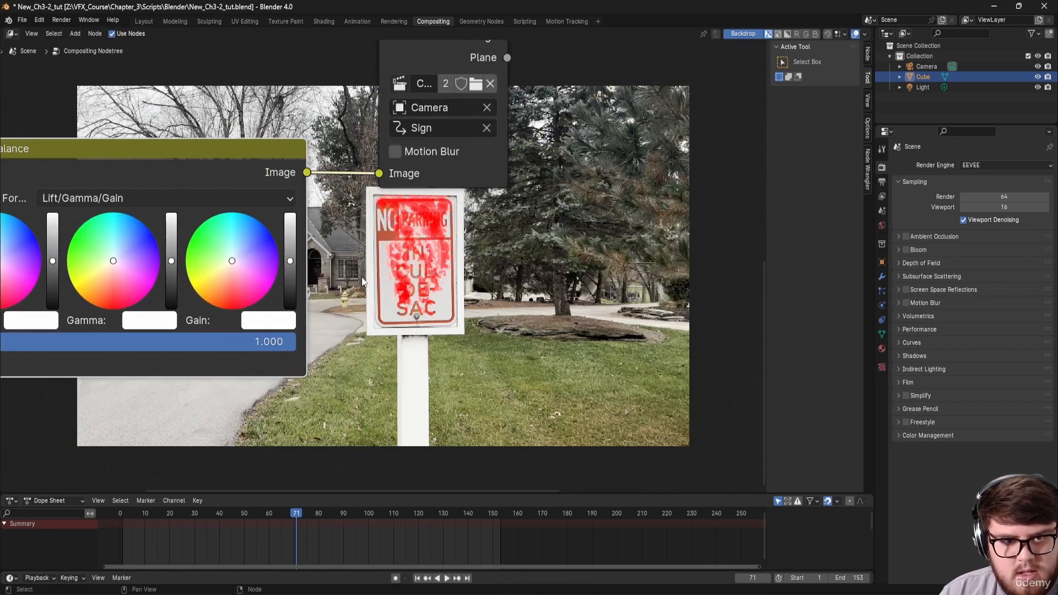
middle_drag(361, 282, 381, 267)
Step: Darken the red X by lowering the Color Balance gamma, lift and gain
drag(185, 262, 188, 282)
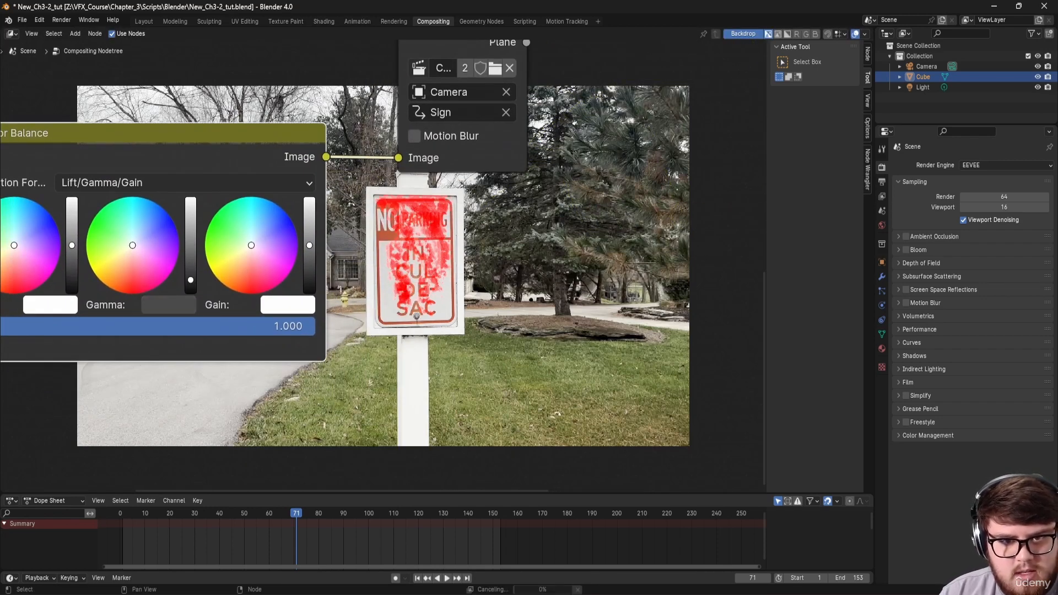
middle_drag(69, 263, 142, 244)
drag(142, 243, 145, 254)
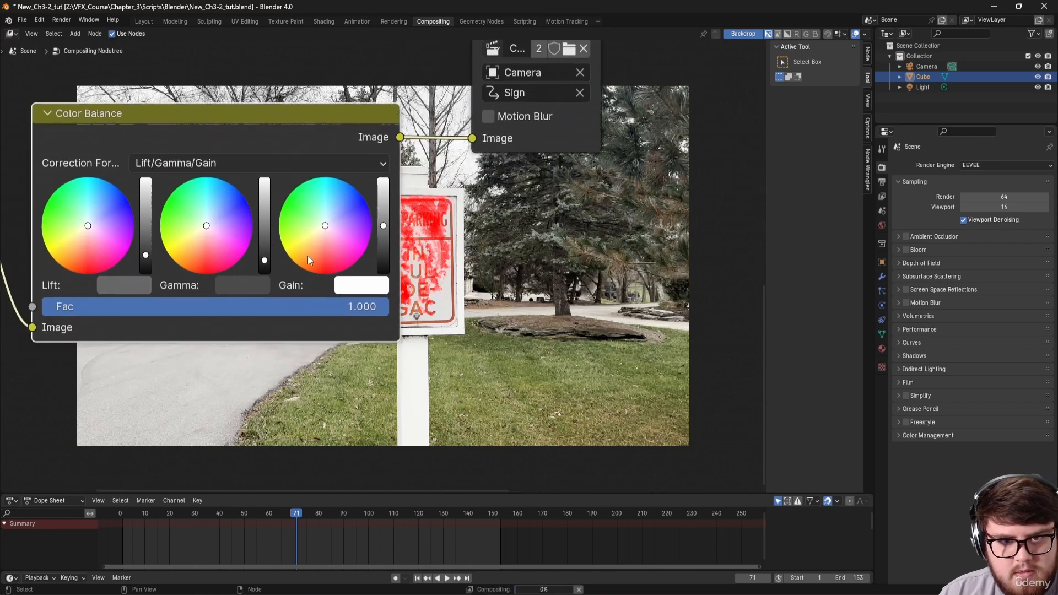
drag(384, 256, 383, 263)
middle_drag(538, 241, 420, 298)
scroll(420, 297, down, 3)
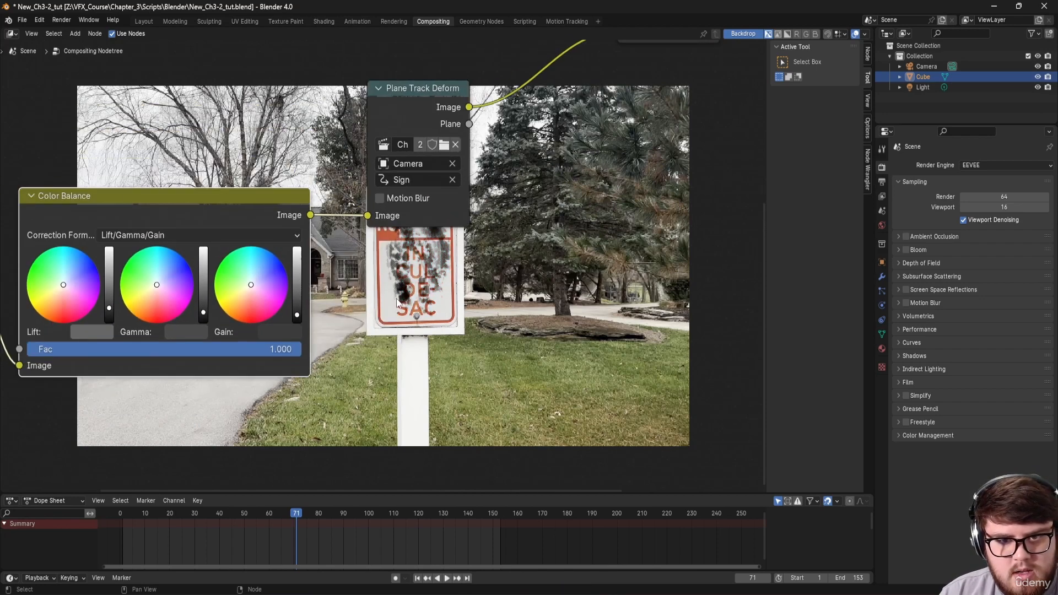
scroll(420, 298, up, 3)
middle_drag(312, 297, 429, 245)
Step: Fine-tune the gain, resetting it to white, then lowering it slightly to darken the red
drag(390, 242, 389, 227)
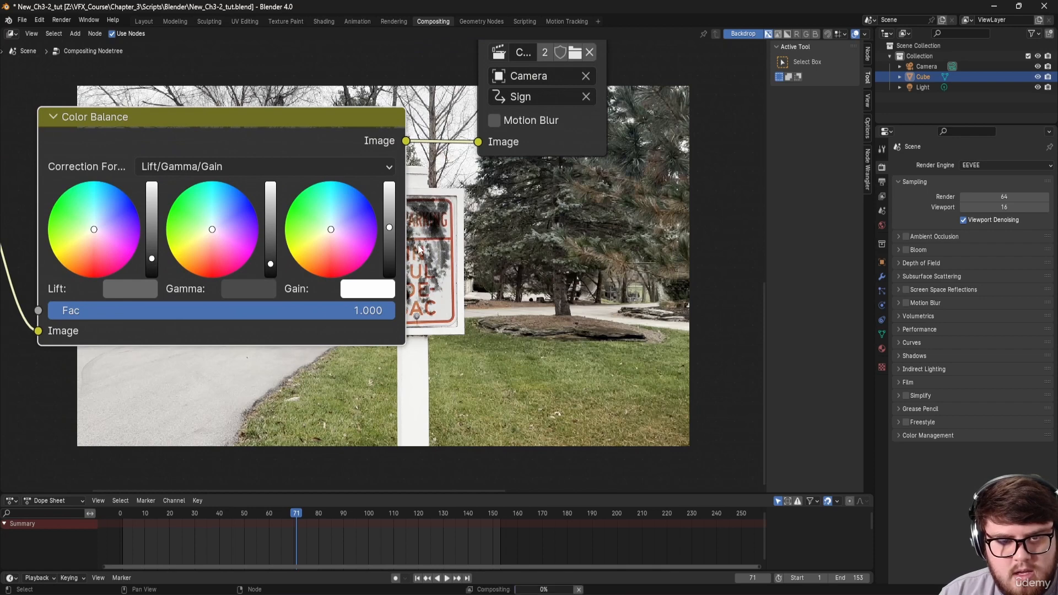
middle_drag(319, 248, 317, 269)
drag(386, 248, 386, 260)
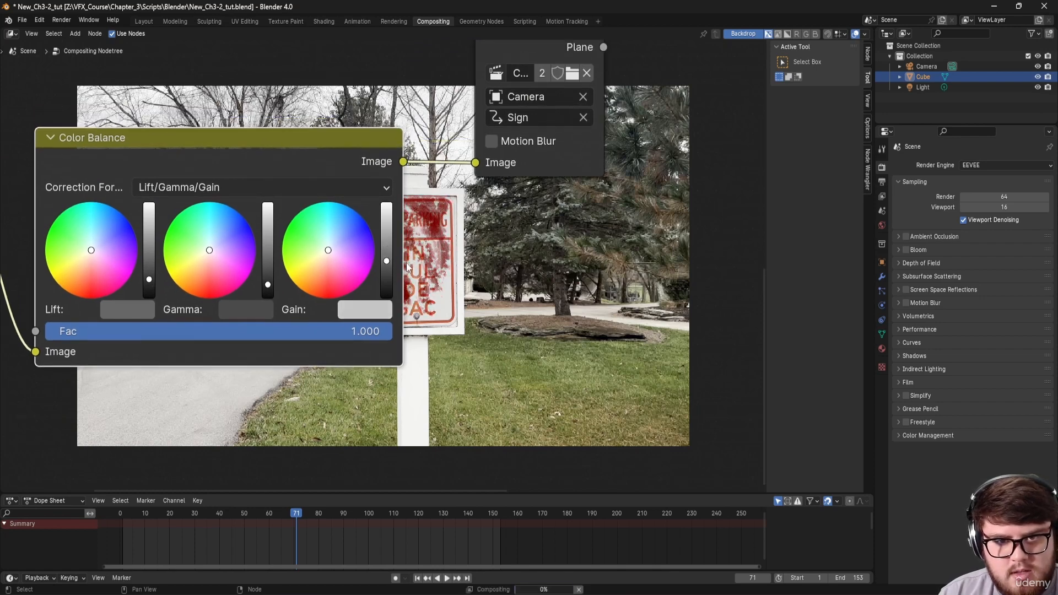
middle_drag(399, 253, 357, 249)
drag(344, 257, 346, 252)
middle_drag(345, 252, 336, 277)
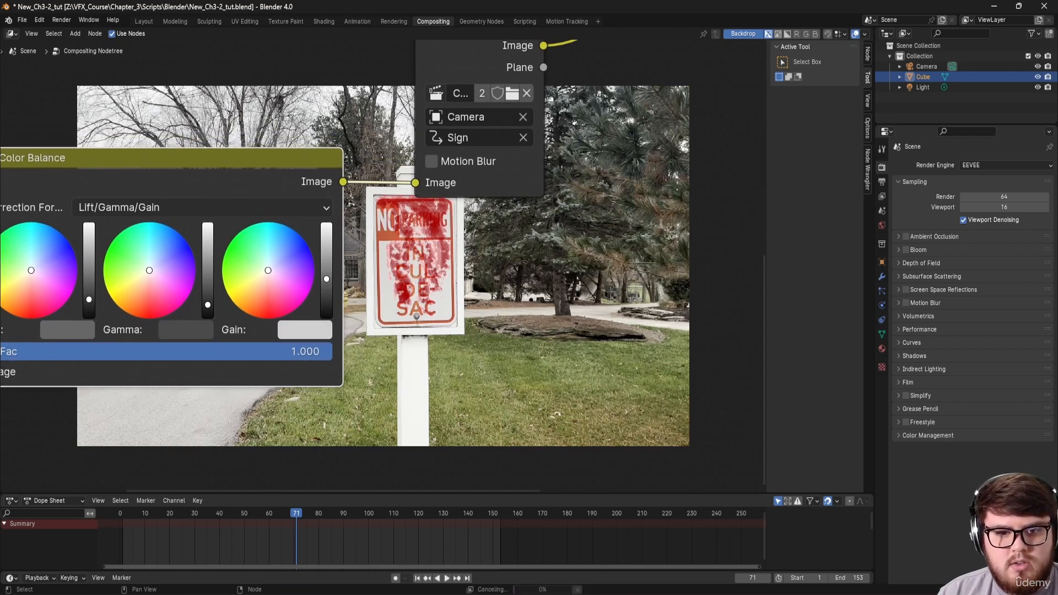
scroll(460, 254, down, 2)
scroll(460, 254, down, 2)
middle_drag(518, 249, 386, 275)
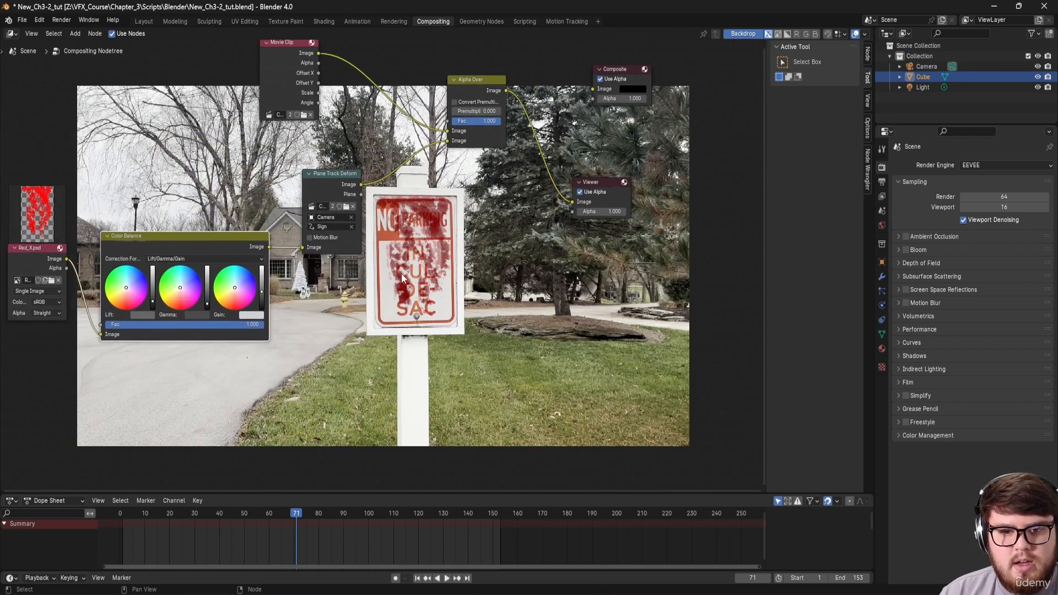
Step: Enable motion blur on the Plane Track Deform and check the track at frames 107 and 42
click(310, 237)
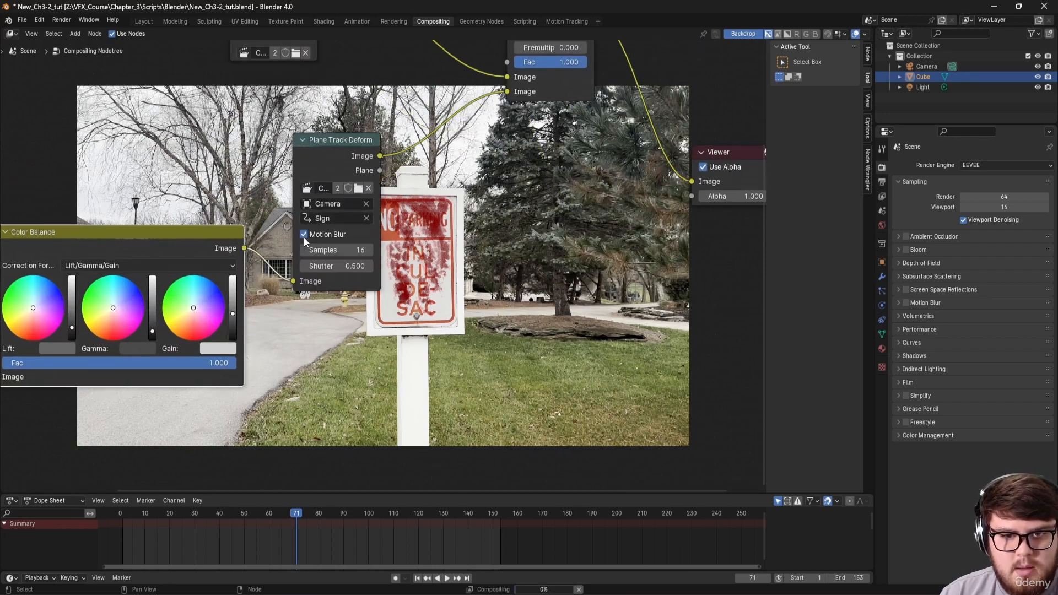
scroll(457, 278, up, 2)
click(384, 513)
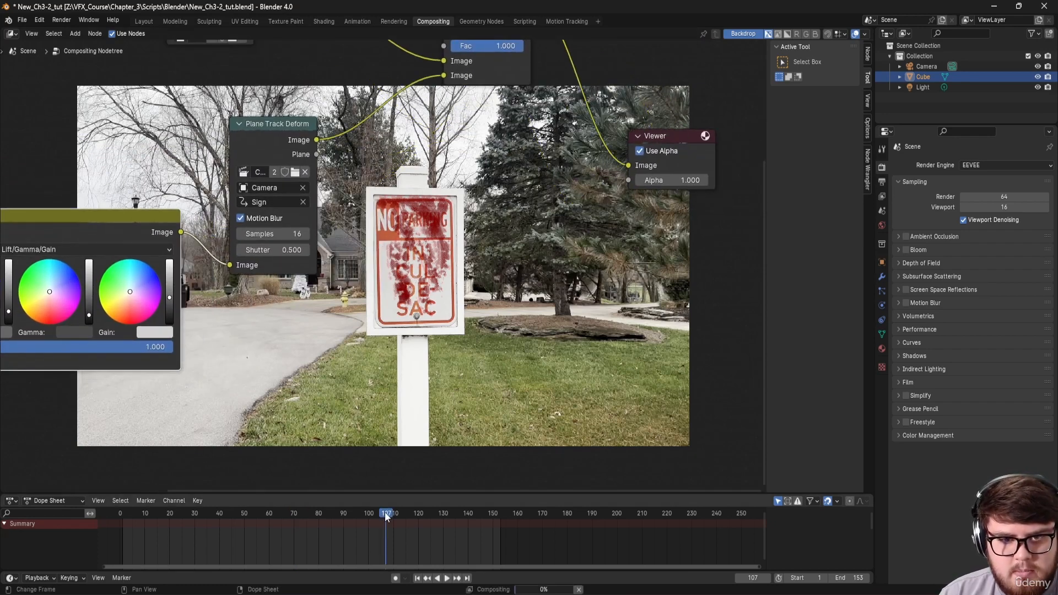
drag(384, 512, 224, 527)
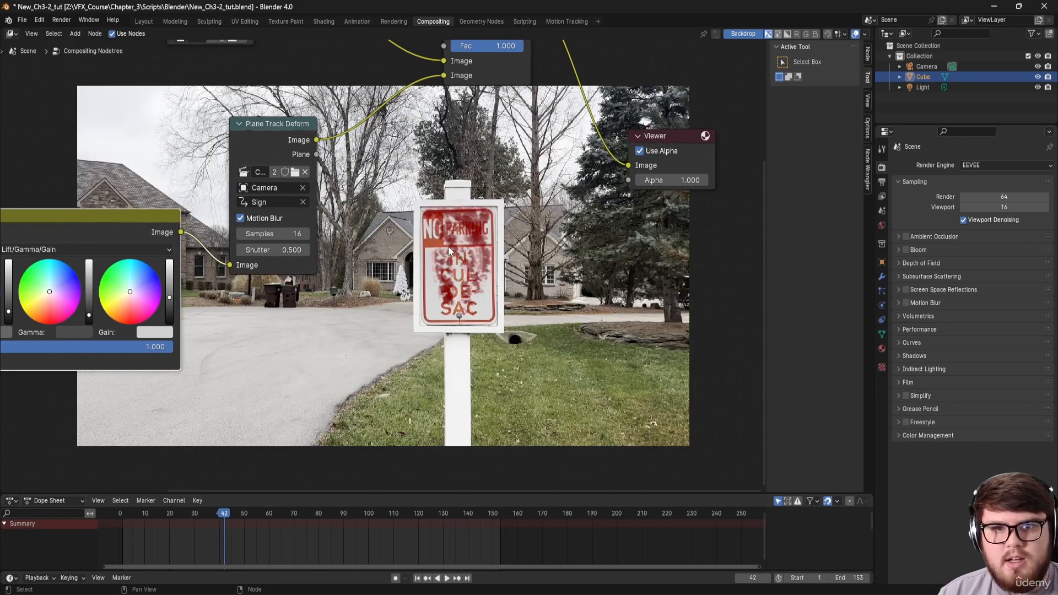
Step: Save the project with Ctrl+S and pan the node editor to show Red_X.psd
key(ctrl+s)
scroll(448, 248, down, 5)
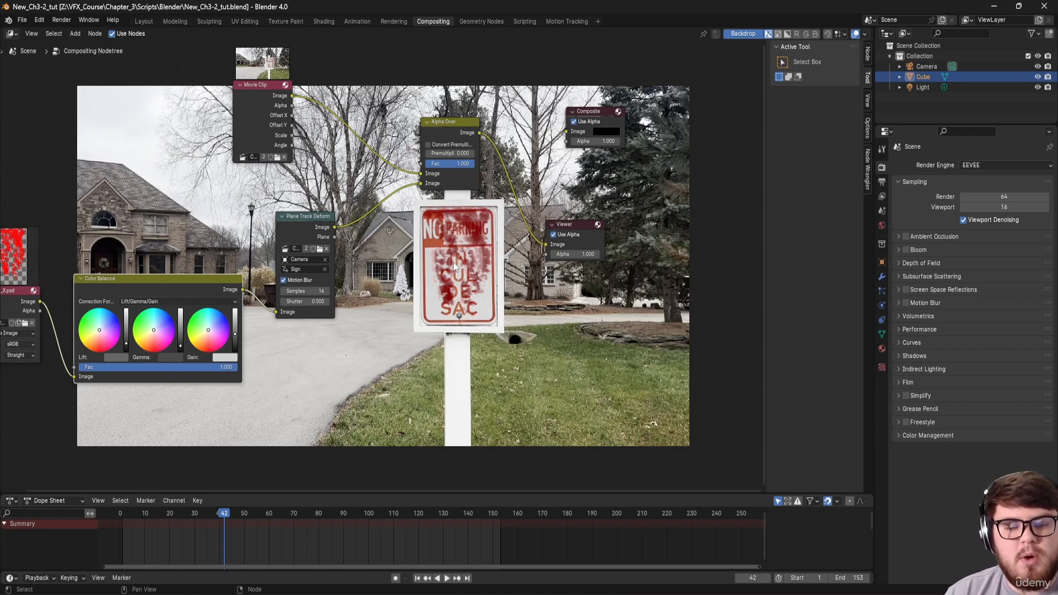
middle_drag(474, 262, 436, 258)
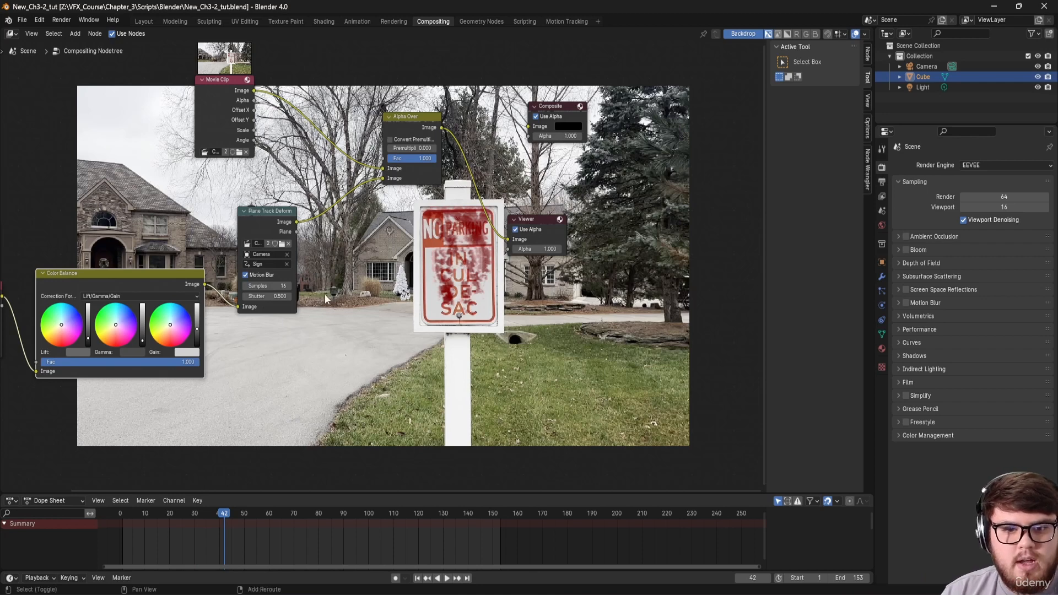
middle_drag(359, 283, 307, 227)
Step: Preview the Plane Track Deform's white plane mask and link the tree into the Composite node
ctrl+shift+click(286, 230)
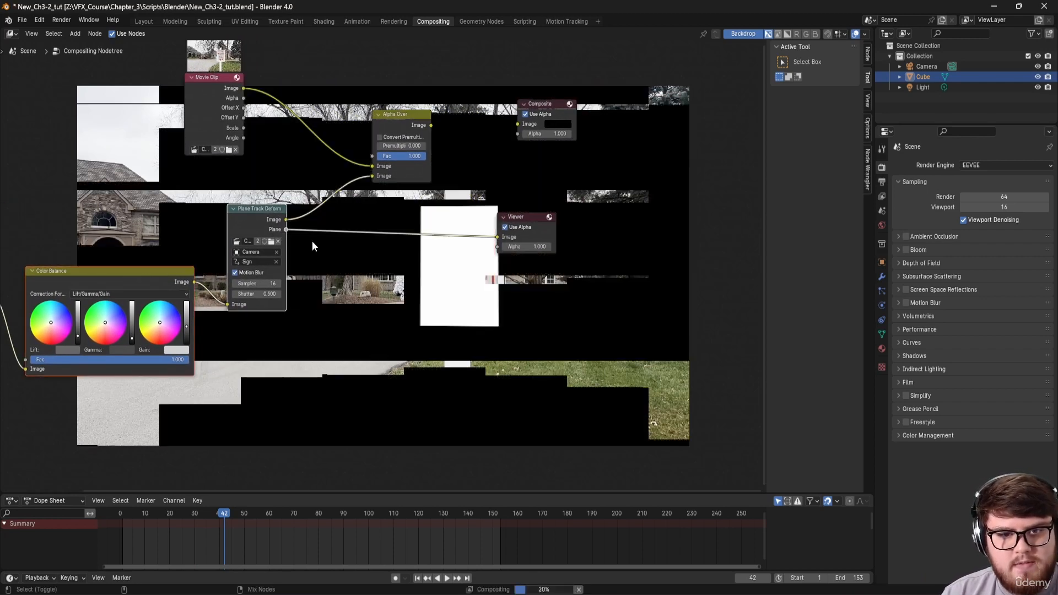
middle_drag(368, 260, 373, 277)
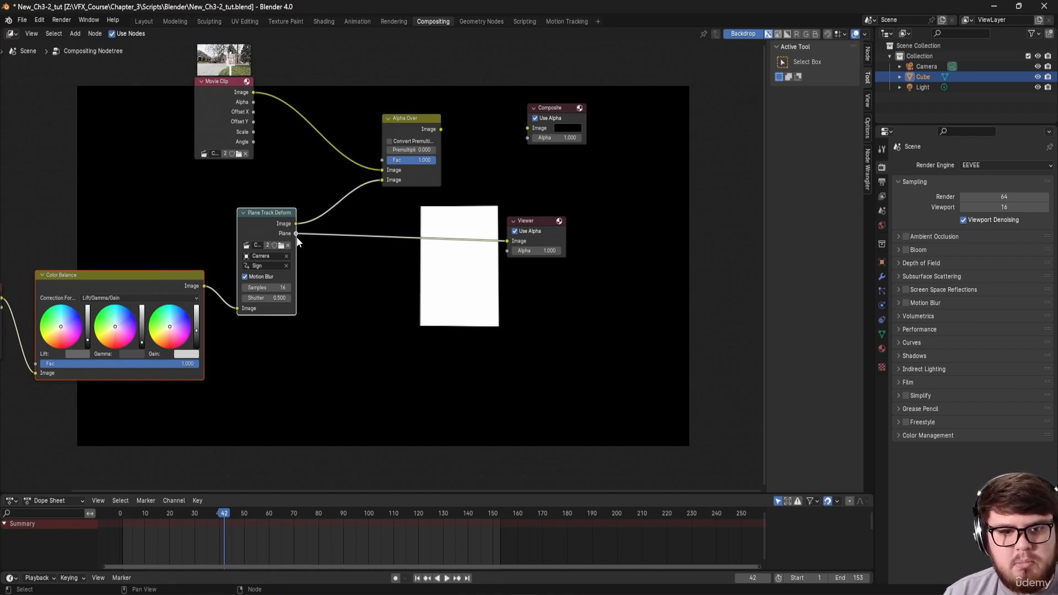
drag(298, 232, 534, 127)
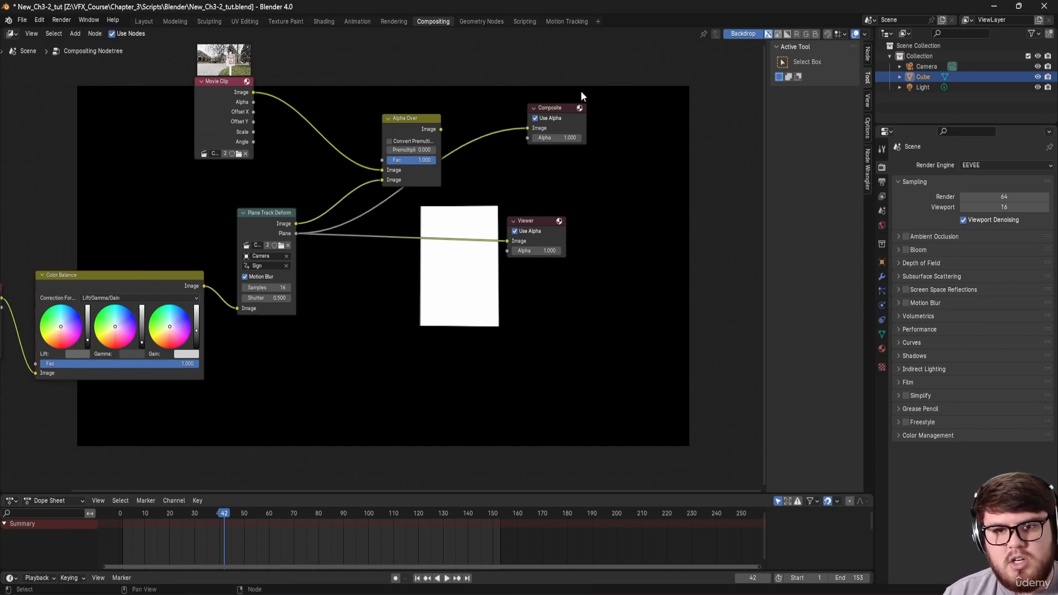
click(565, 106)
Step: Move the Red_X.psd node down and to the left
middle_drag(425, 274, 359, 296)
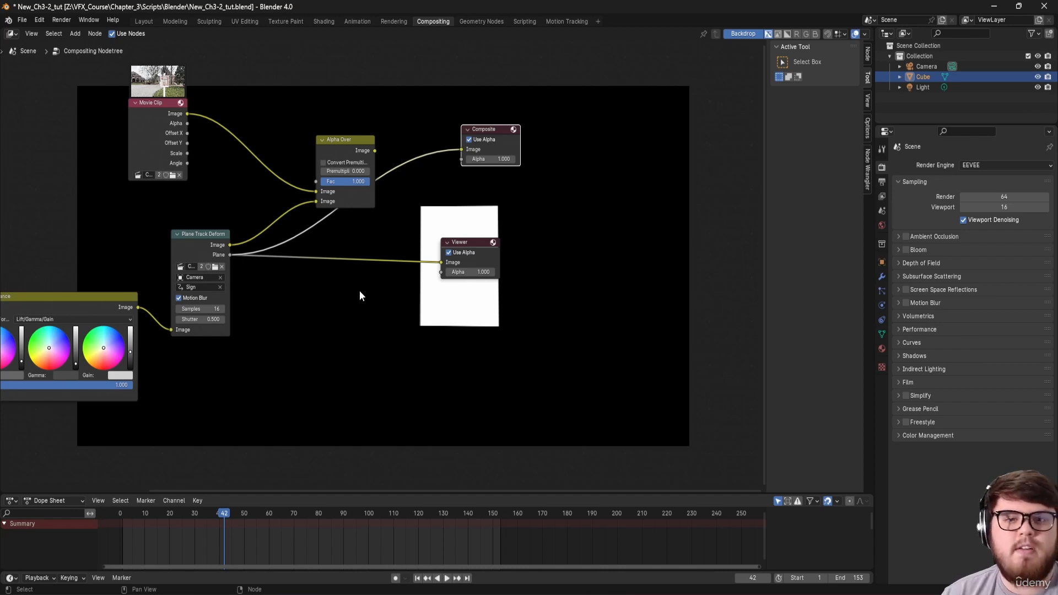
middle_drag(359, 296, 430, 249)
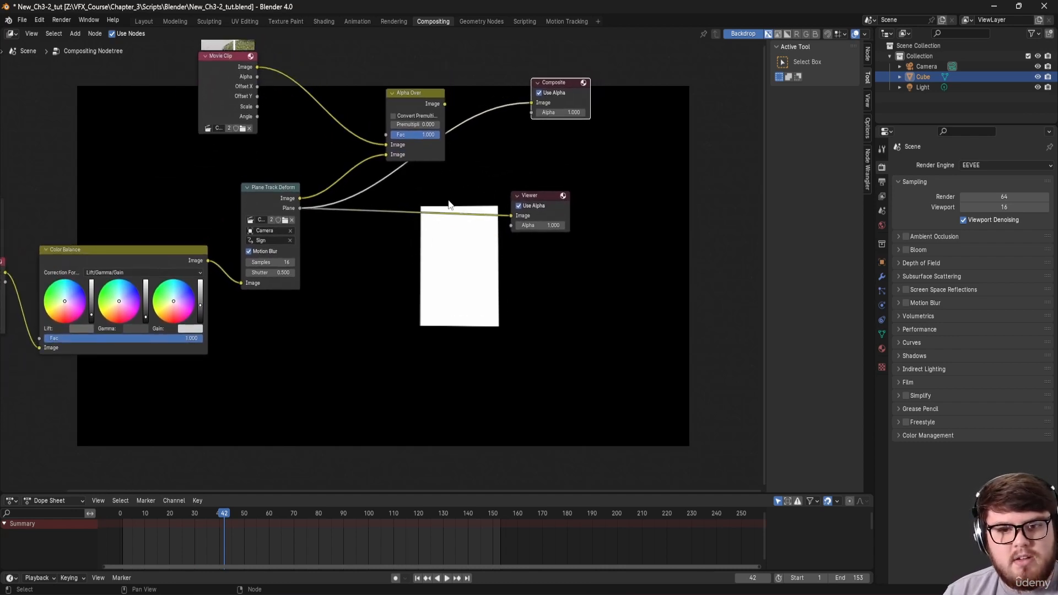
middle_drag(330, 245, 379, 240)
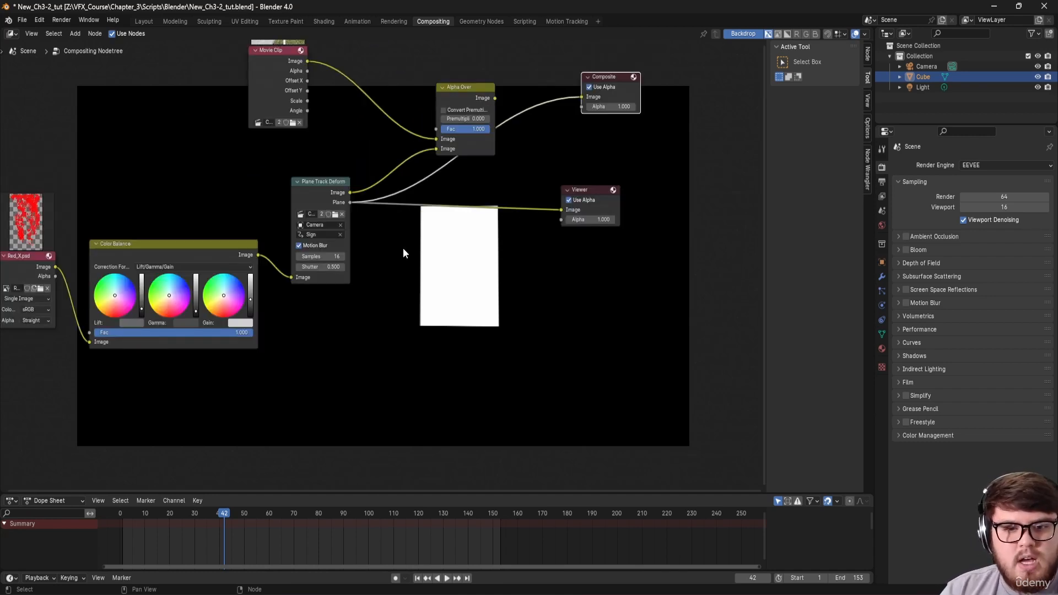
middle_drag(301, 336, 372, 234)
click(101, 177)
drag(101, 177, 74, 230)
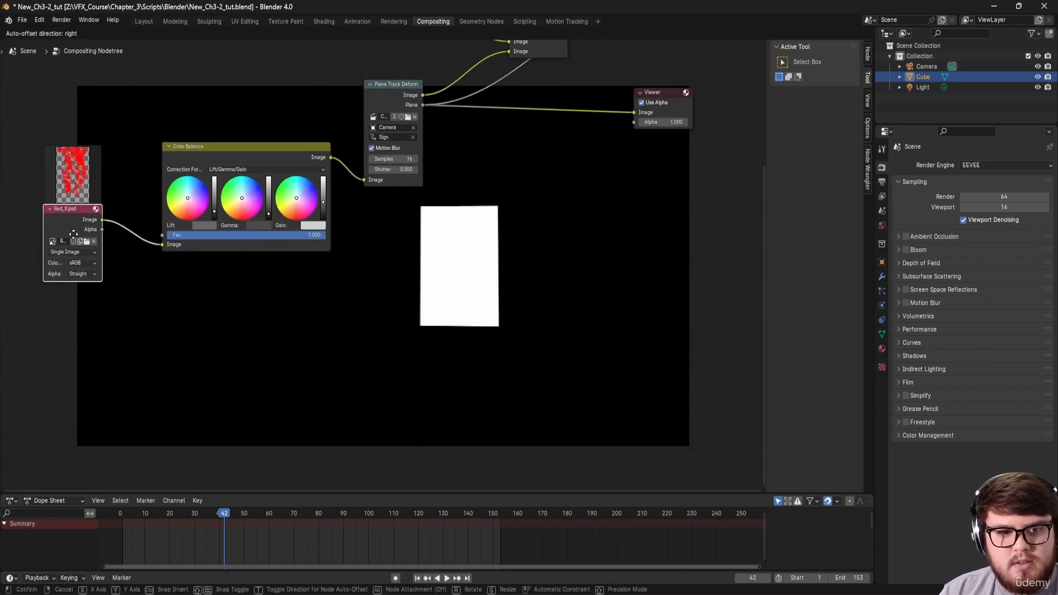
Step: Preview the red X's alpha and duplicate the Plane Track Deform below the original
ctrl+shift+click(101, 232)
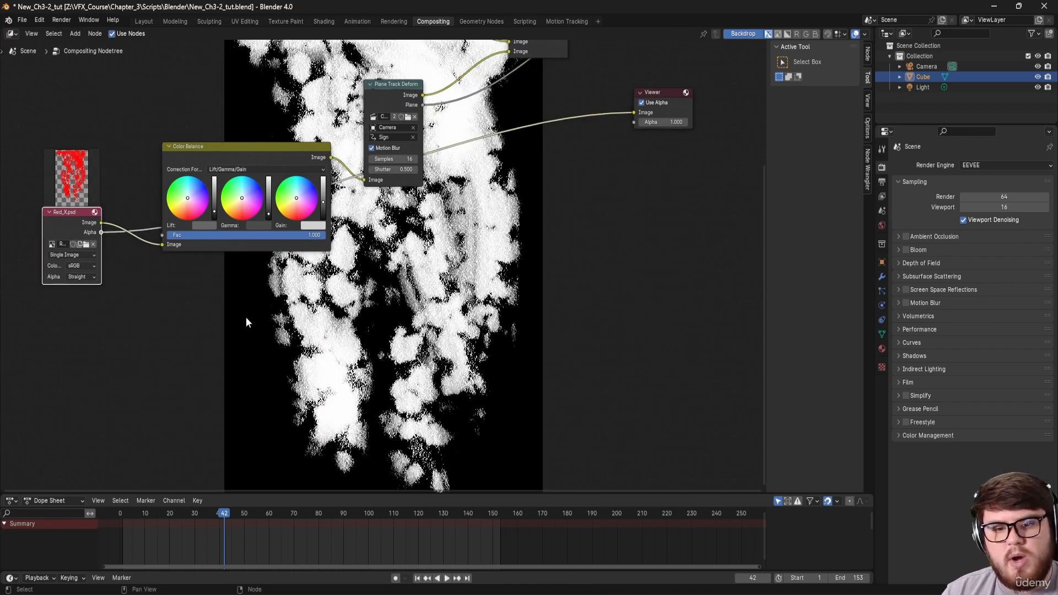
middle_drag(246, 318, 282, 330)
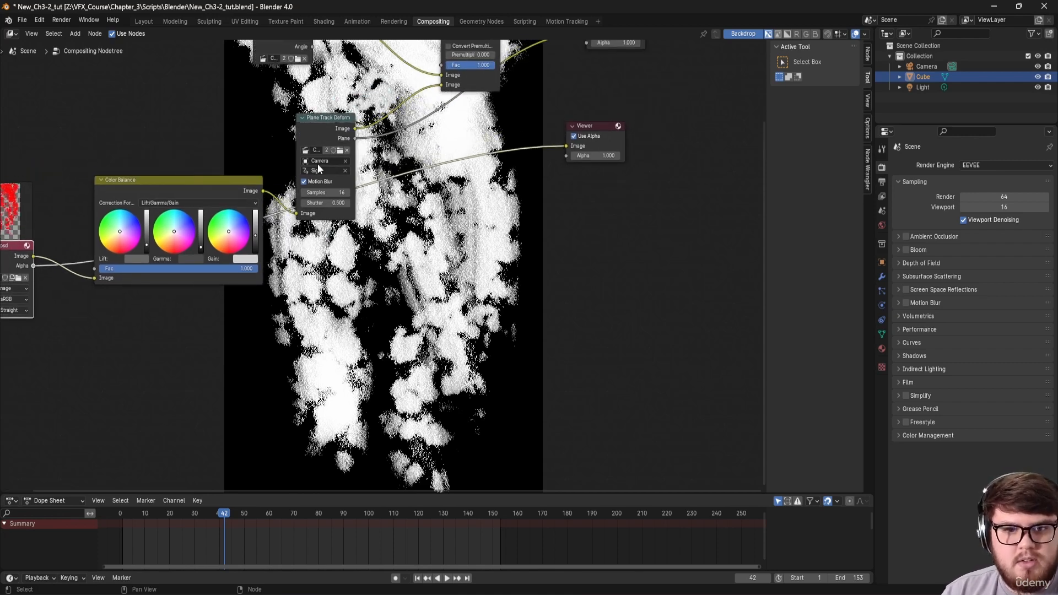
click(315, 138)
key(shift+d)
click(274, 321)
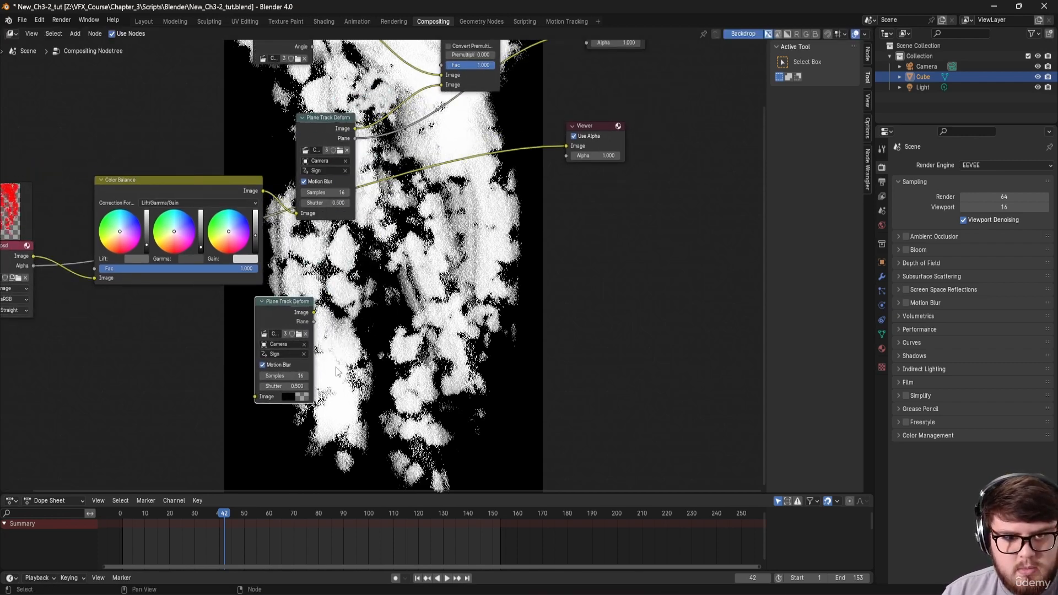
Step: Feed Red_X.psd's Alpha into the duplicate and compare its warped output with the original
middle_drag(60, 291, 139, 263)
drag(113, 237, 334, 368)
middle_drag(441, 300, 335, 330)
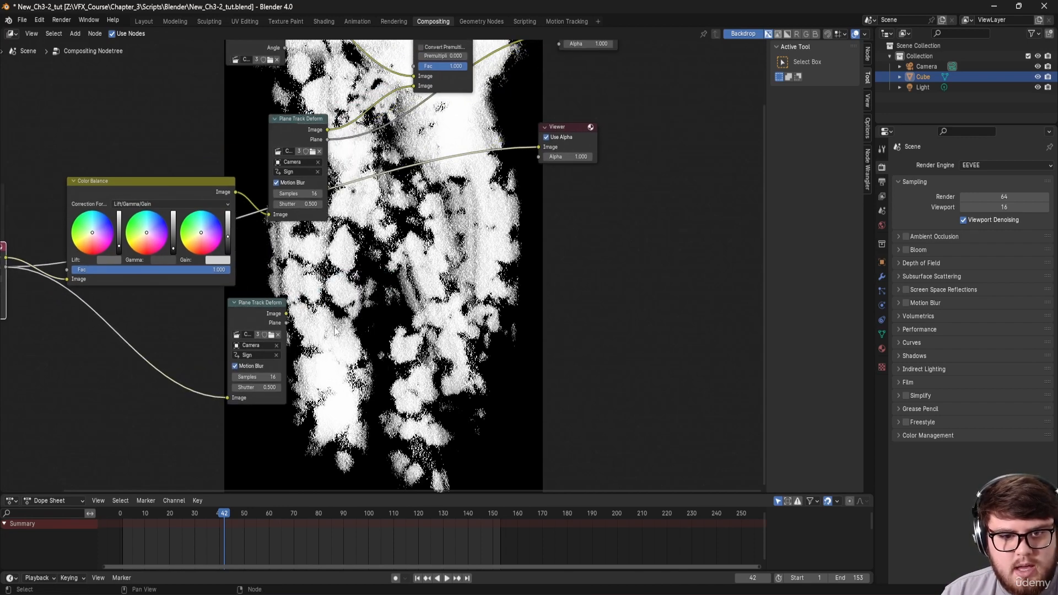
ctrl+shift+click(282, 324)
middle_drag(396, 261, 438, 240)
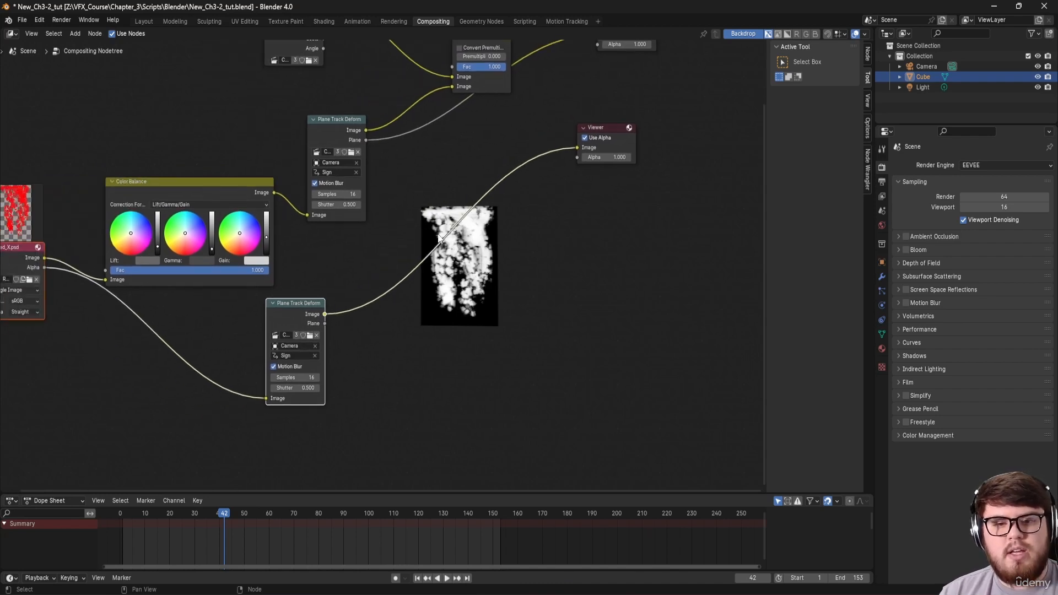
ctrl+shift+click(350, 133)
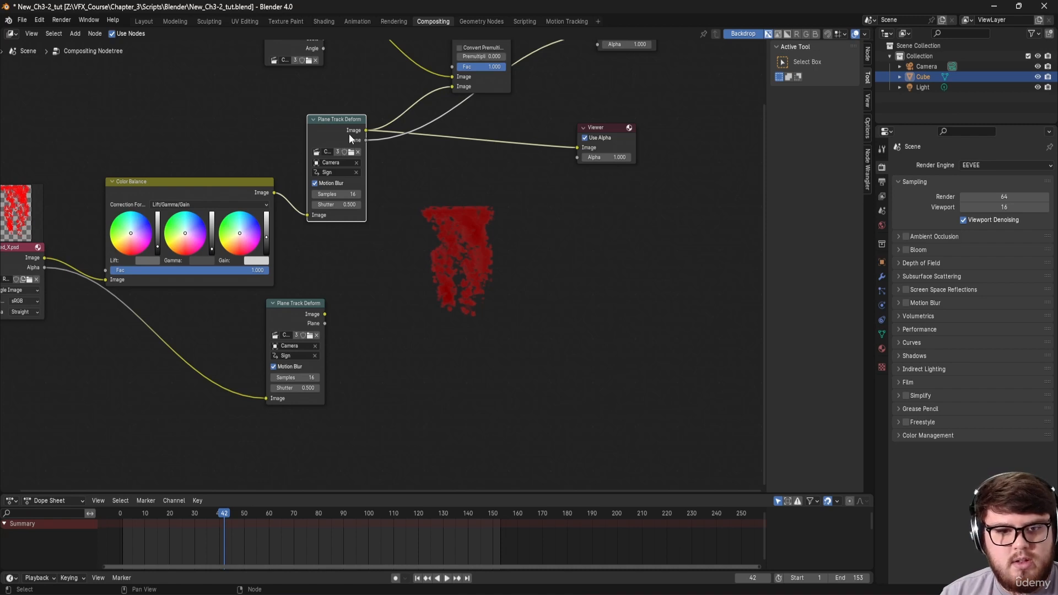
ctrl+shift+click(303, 321)
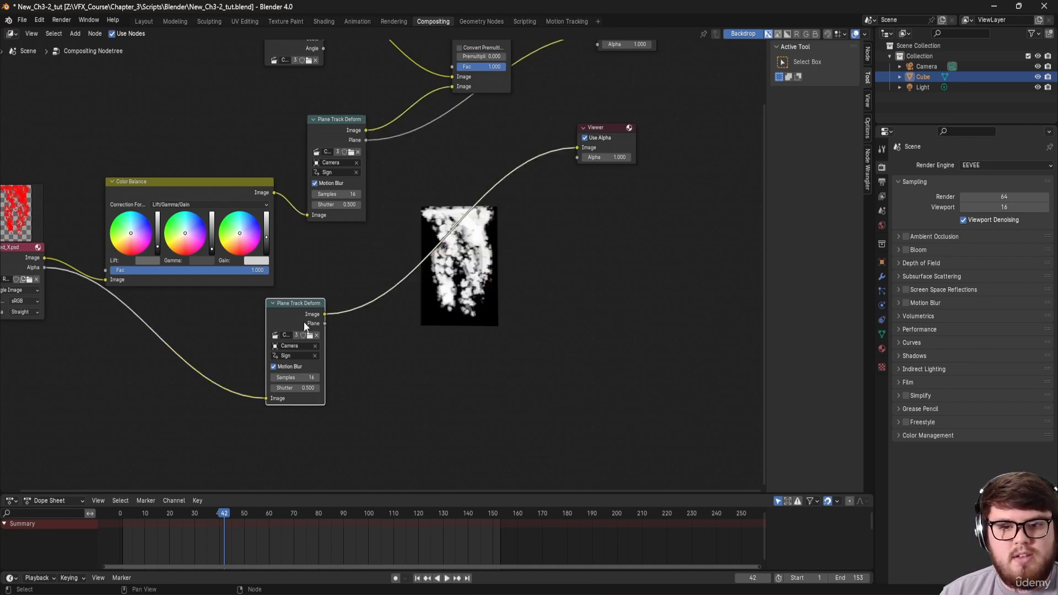
middle_drag(359, 254, 350, 274)
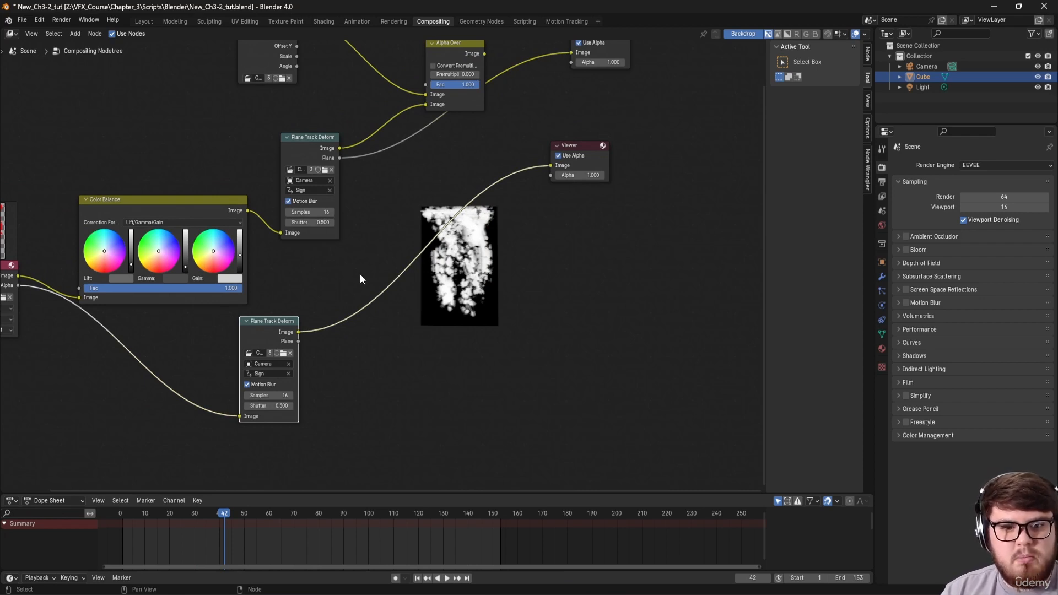
Step: Send the warped alpha mask to the Composite output and select the lower deform node
drag(298, 332, 573, 77)
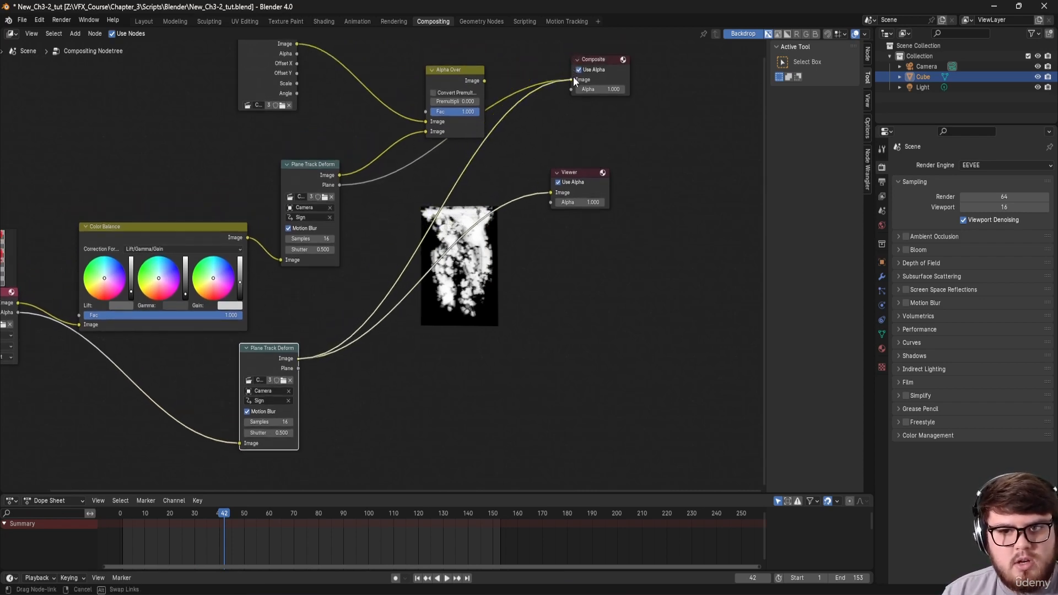
middle_drag(533, 157, 490, 205)
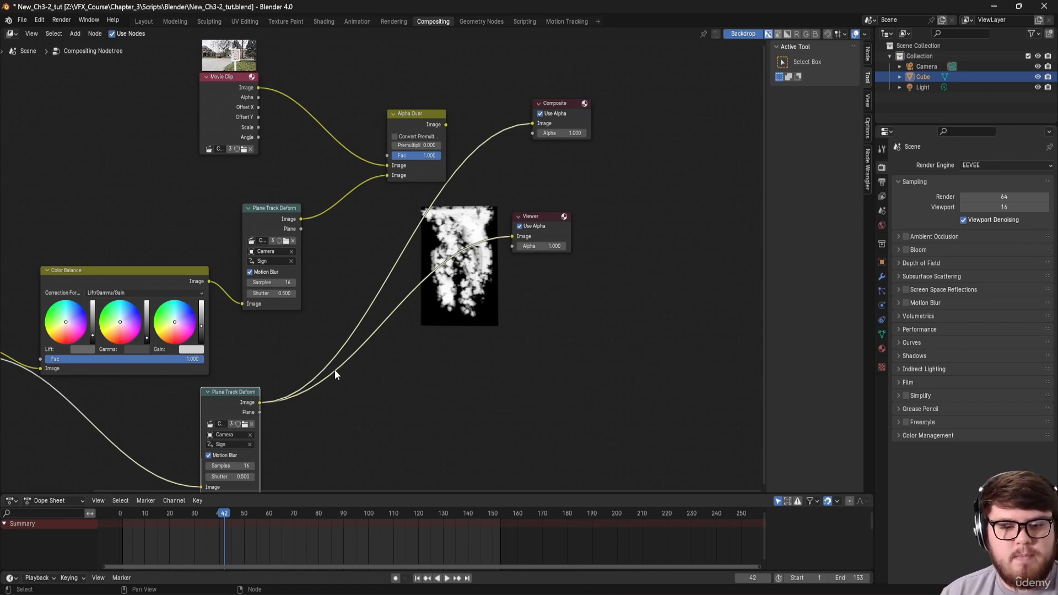
middle_drag(287, 357, 358, 299)
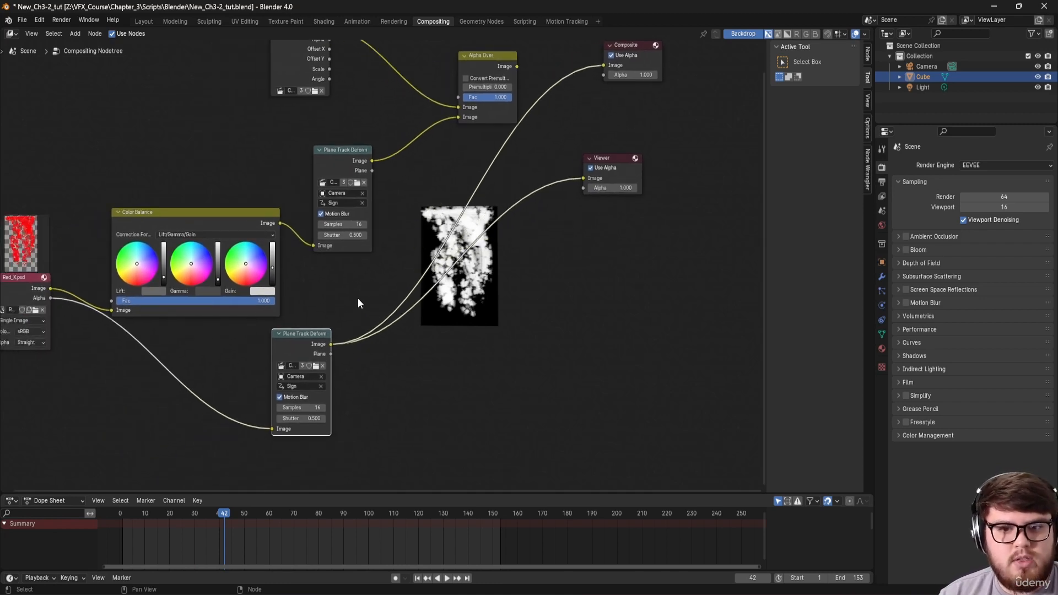
click(292, 297)
click(302, 340)
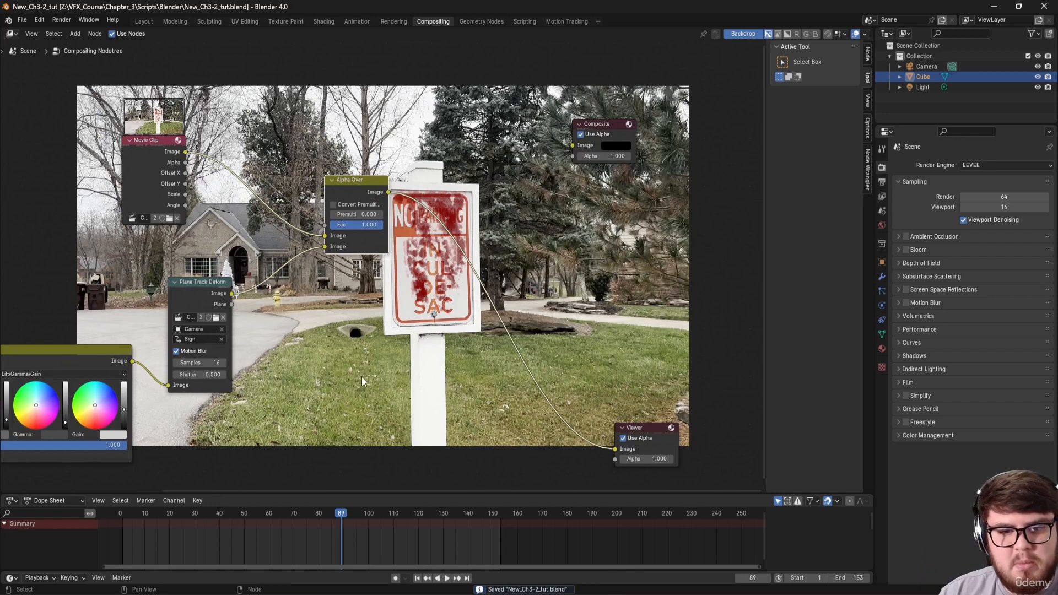
Step: Insert a Hue/Saturation/Value node between Alpha Over and the Viewer with Hue 0.764
middle_drag(416, 350, 355, 353)
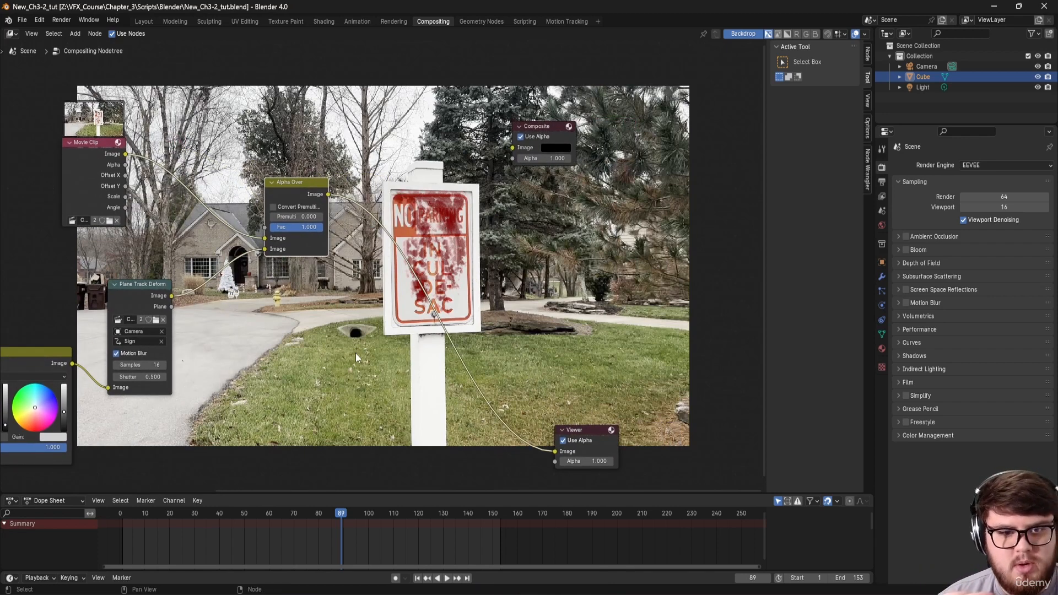
key(shift+a)
click(349, 326)
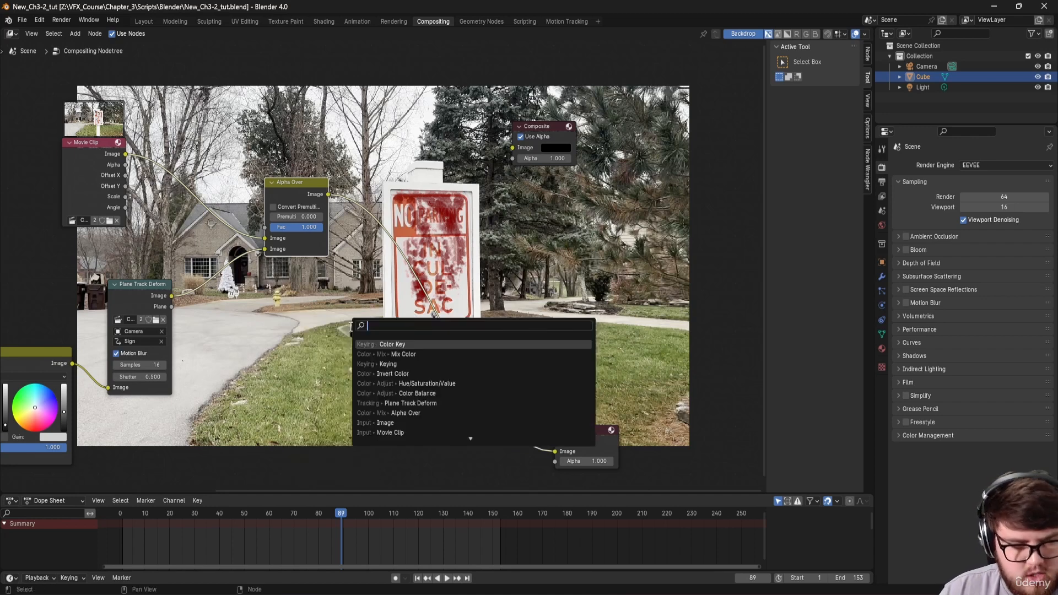
text(hue)
key(Down)
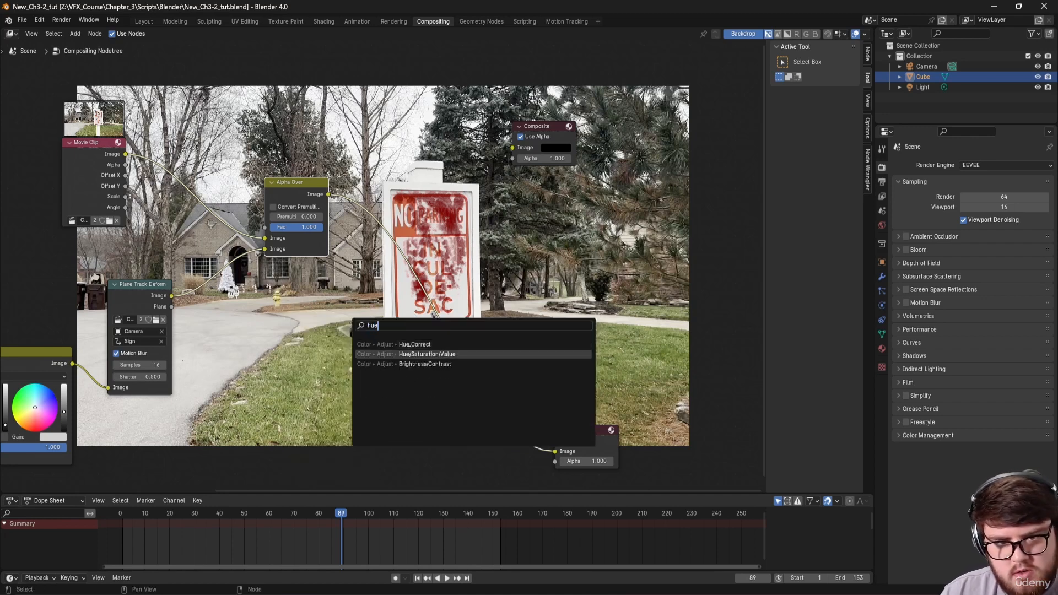
key(Return)
click(447, 312)
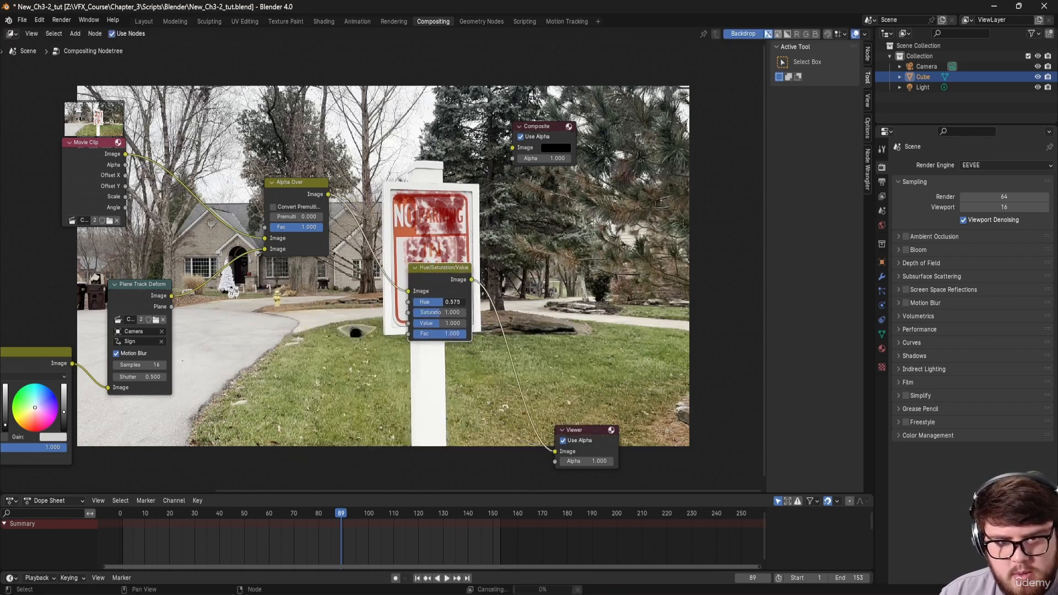
drag(447, 302, 461, 302)
middle_drag(480, 279, 380, 298)
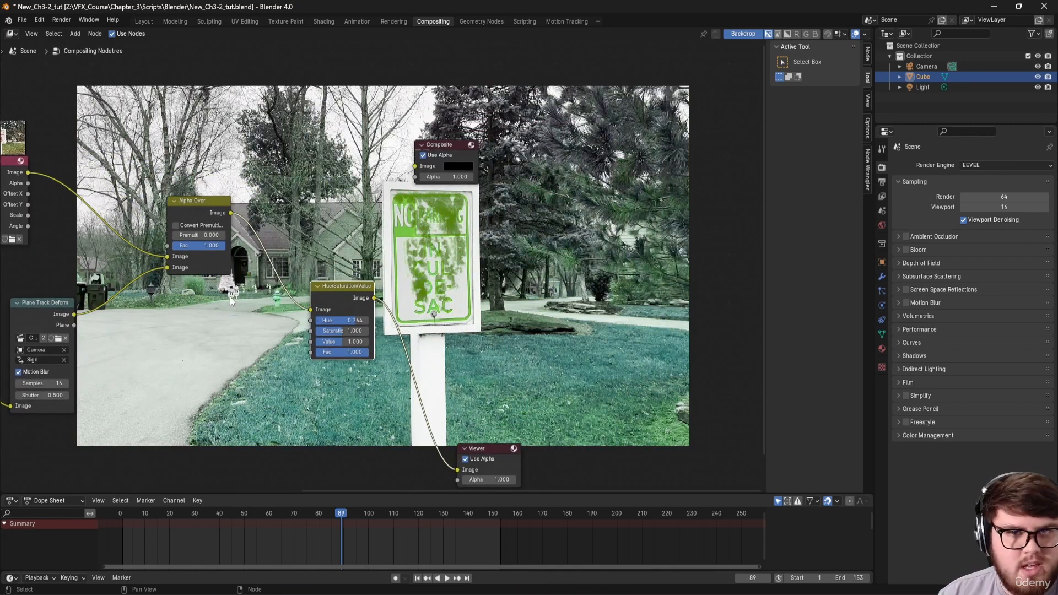
Step: Use the Plane Track Deform's Plane output as the grade's Fac and preview the result
middle_drag(237, 378, 260, 339)
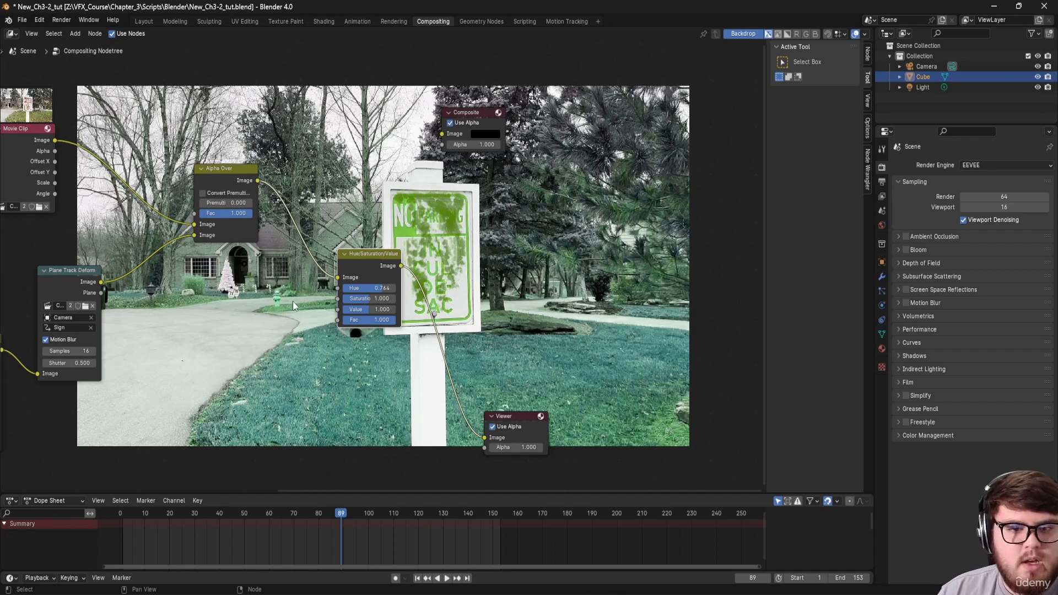
drag(101, 293, 338, 319)
middle_drag(99, 288, 177, 289)
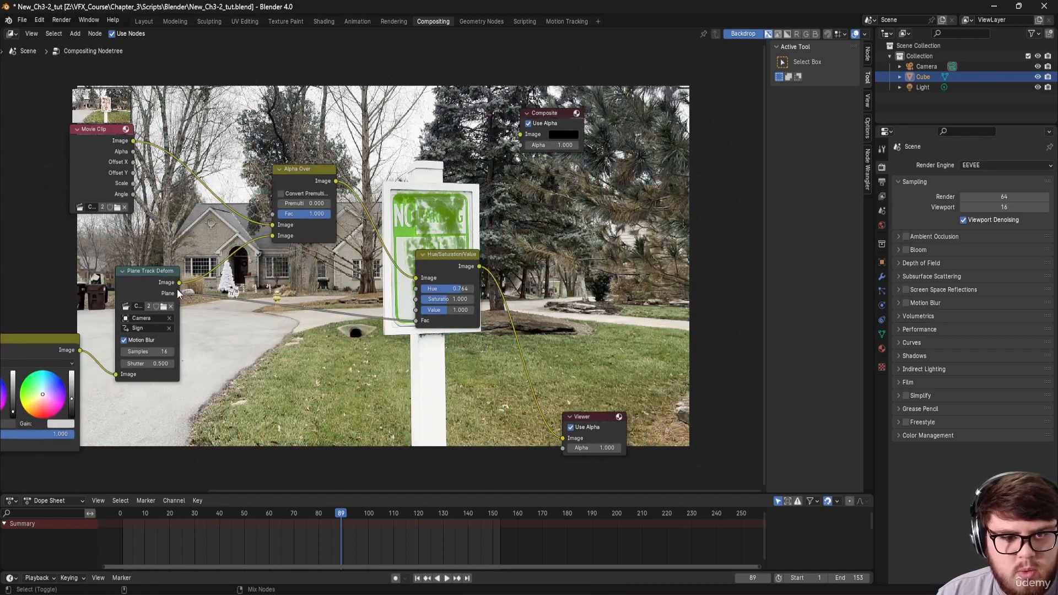
middle_drag(316, 324, 257, 355)
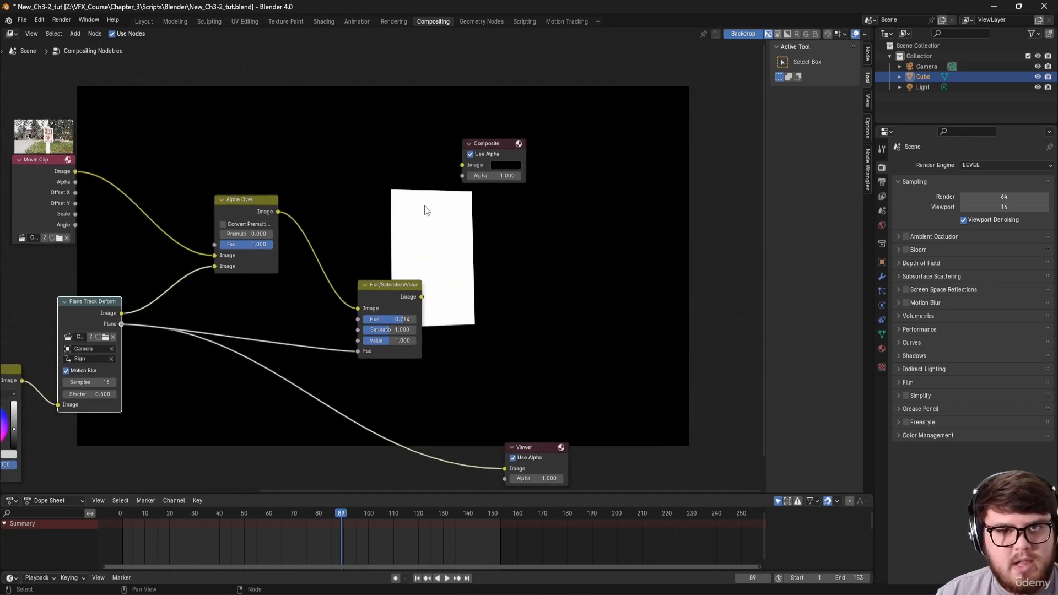
ctrl+shift+click(407, 297)
middle_drag(351, 251, 332, 221)
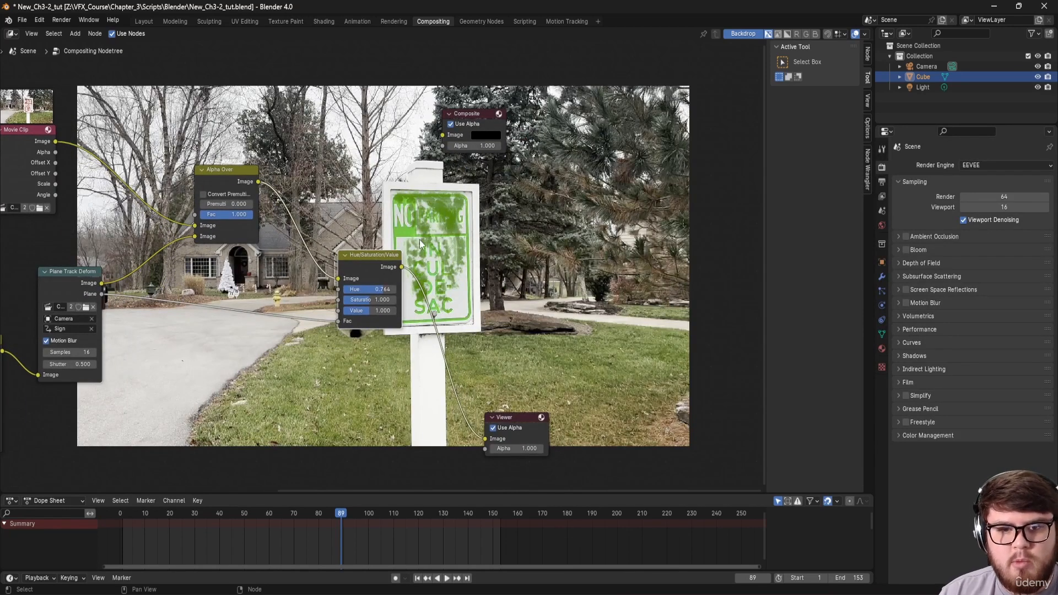
middle_drag(462, 214, 444, 226)
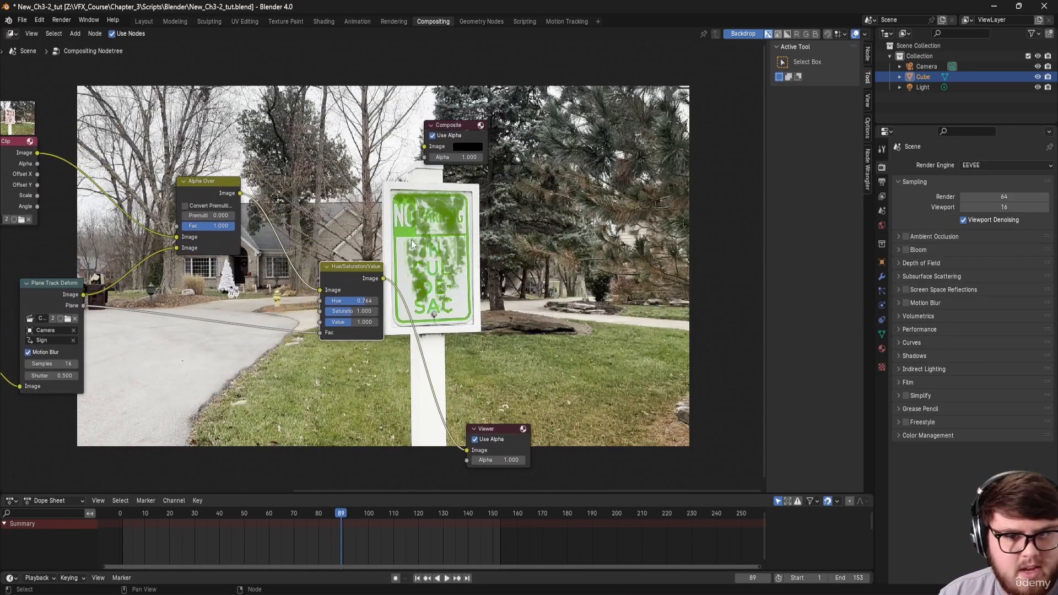
middle_drag(306, 277, 375, 258)
Step: Insert an Invert Color node into the Plane-to-Fac link
key(shift+a)
click(291, 288)
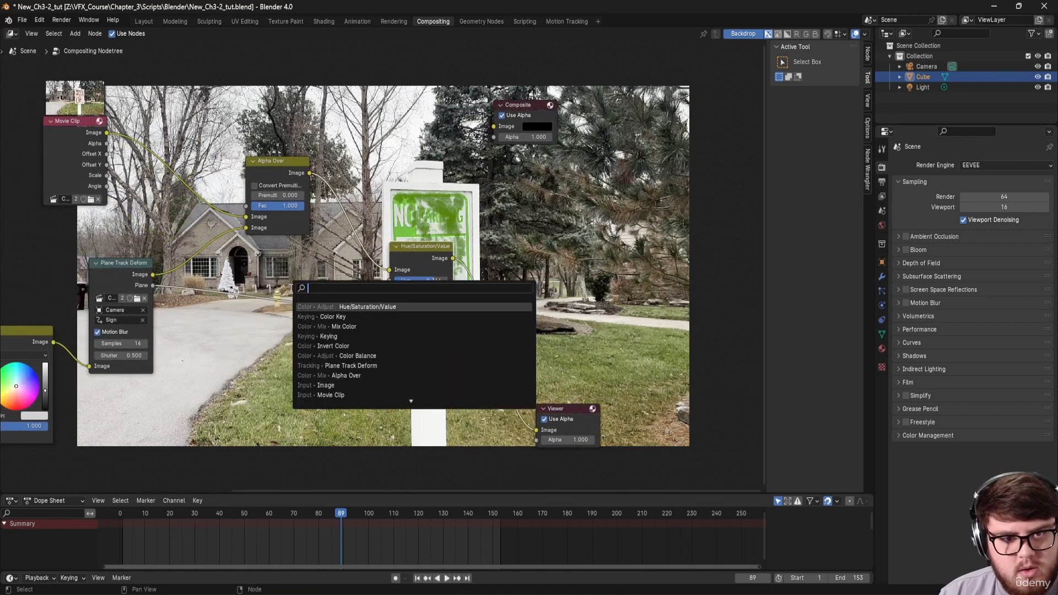
text(nvert)
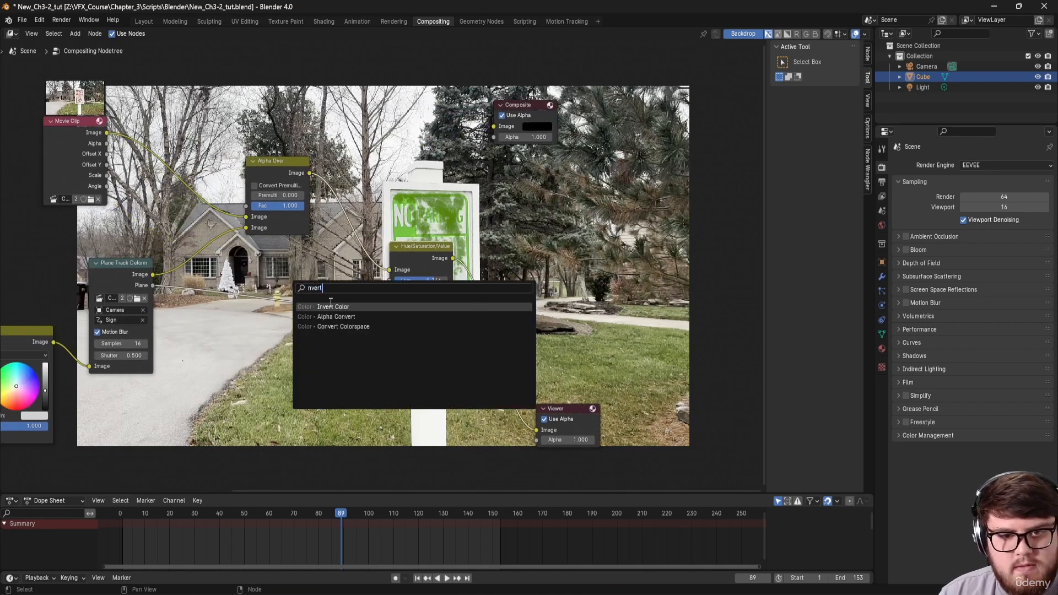
key(Return)
click(301, 294)
middle_drag(509, 316, 421, 332)
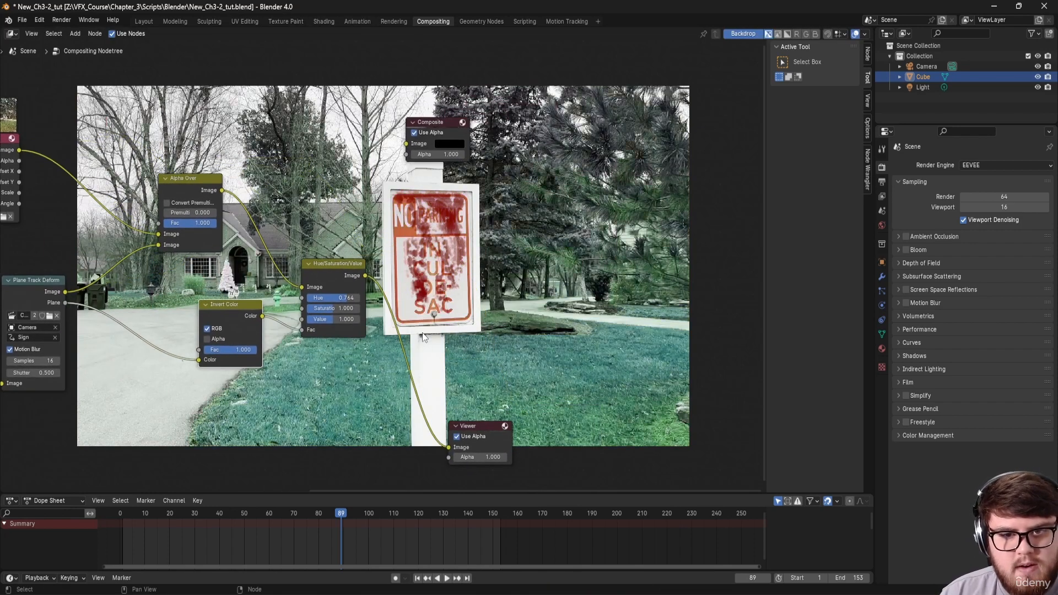
Step: Preview the inverted mask, the graded result, the plane mask and the original Movie Clip
ctrl+shift+click(248, 319)
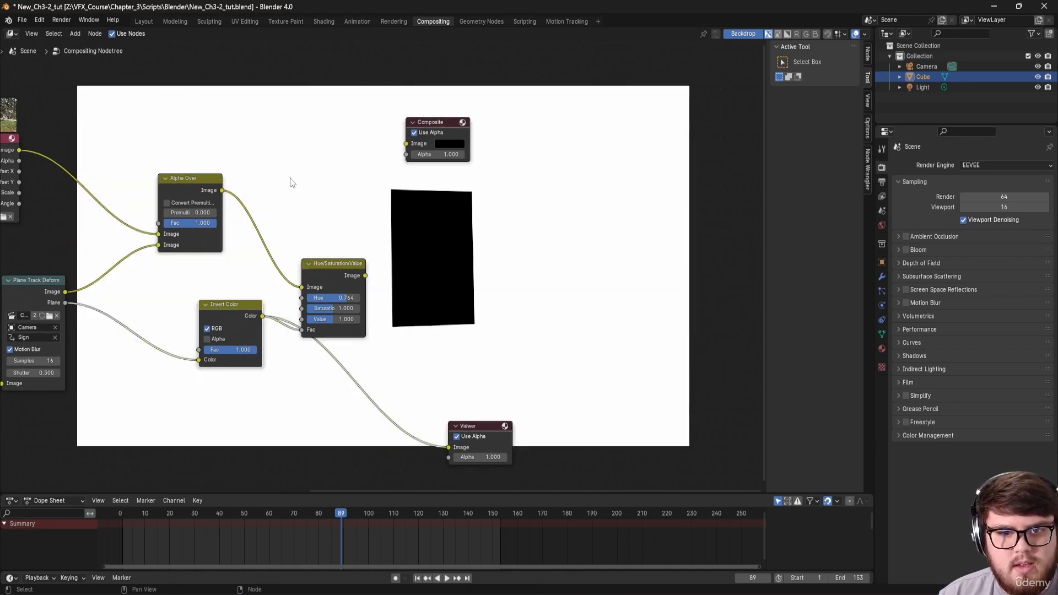
ctrl+shift+click(334, 267)
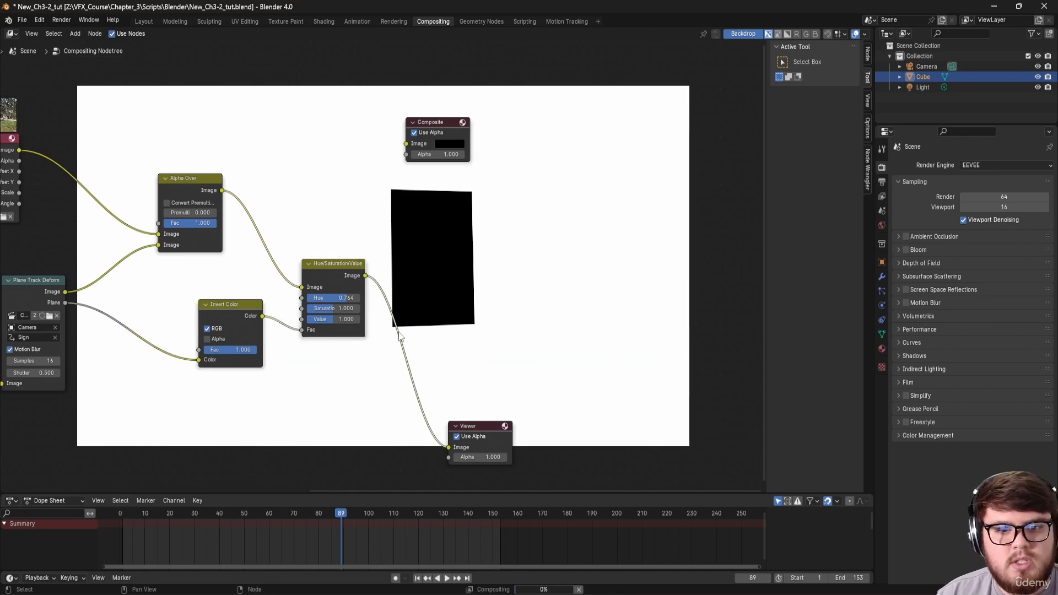
middle_drag(445, 309, 421, 370)
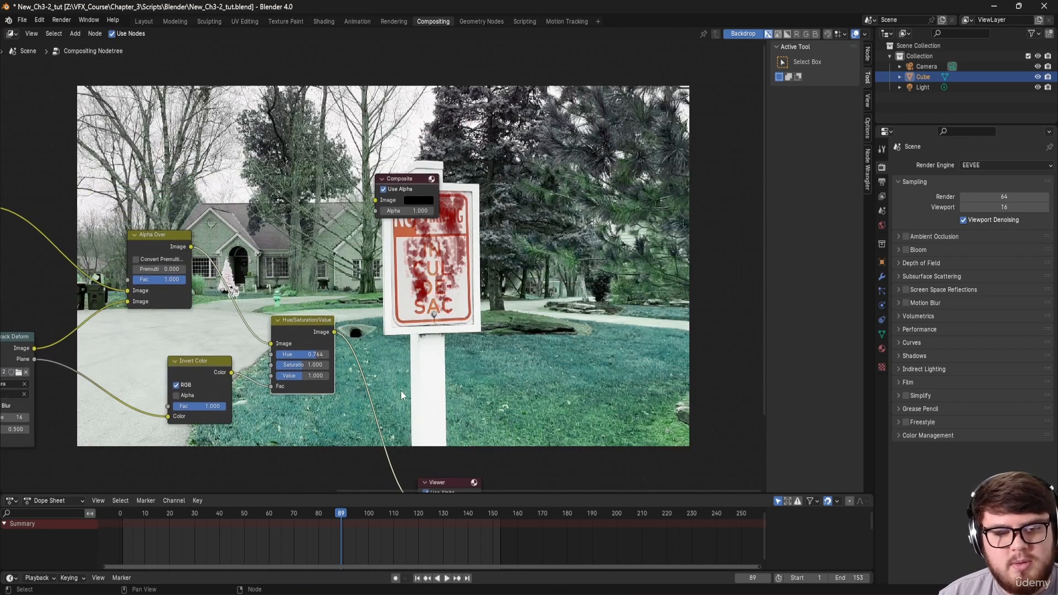
middle_drag(281, 274, 250, 342)
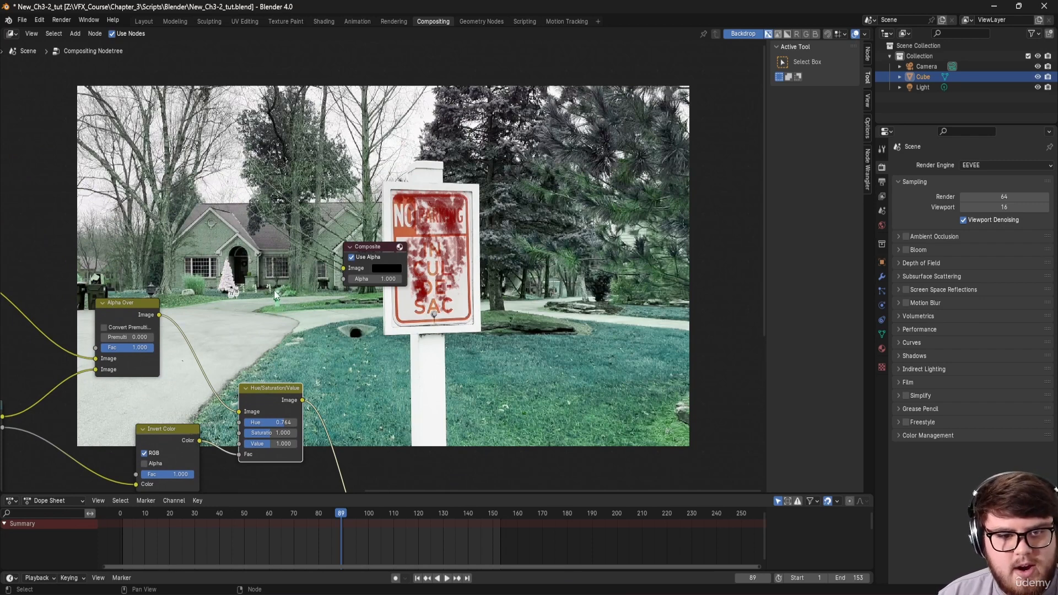
middle_drag(274, 294, 428, 197)
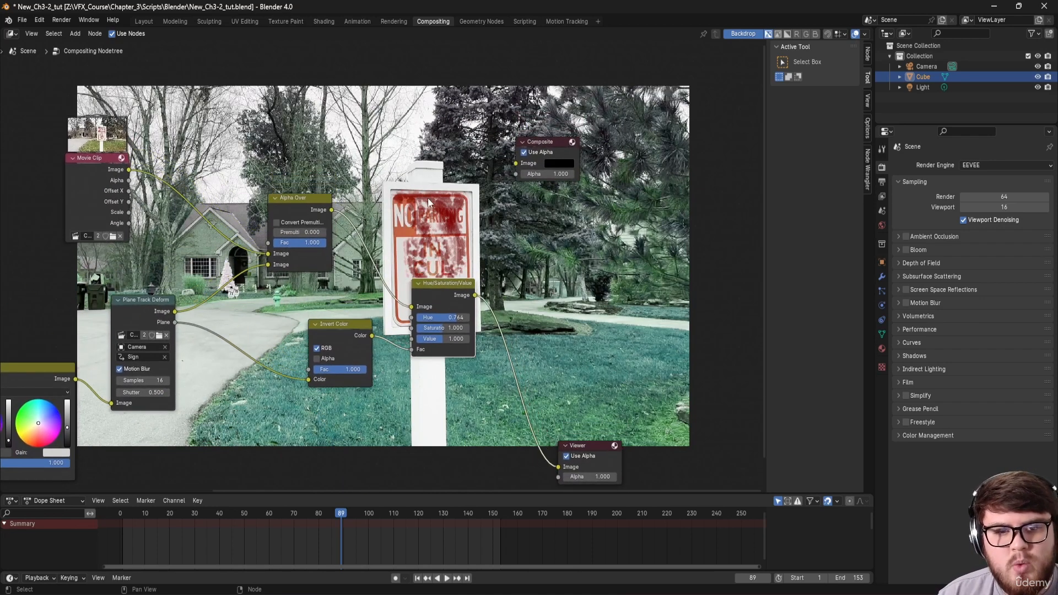
ctrl+shift+click(173, 325)
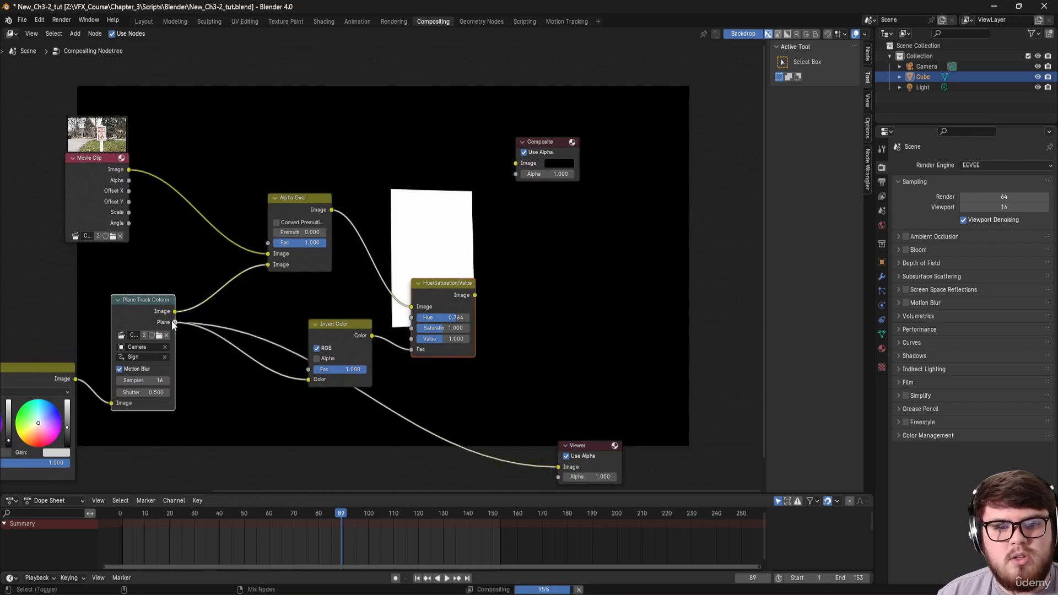
ctrl+shift+click(114, 173)
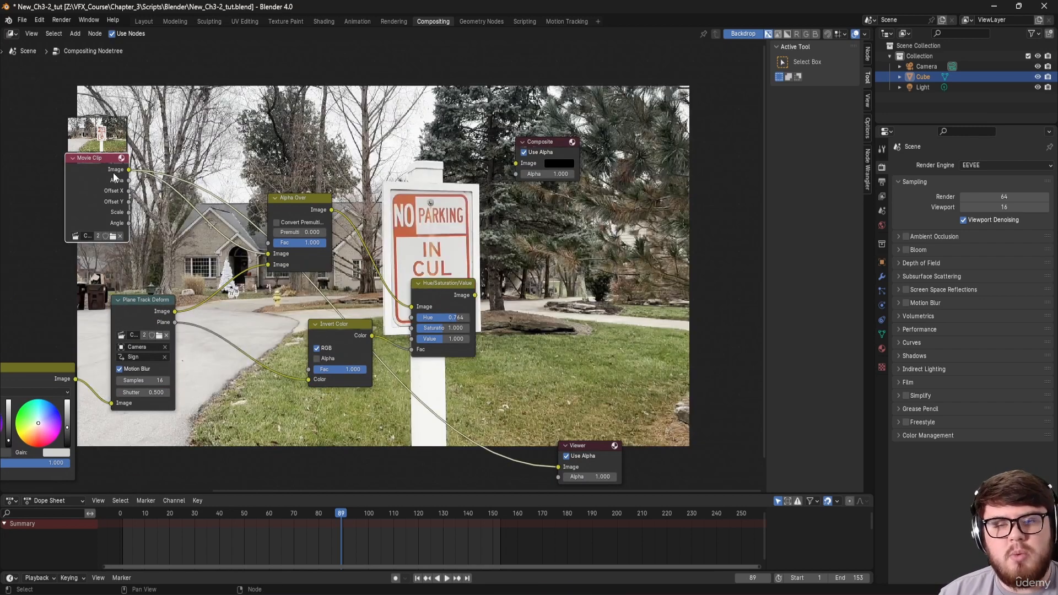
middle_drag(535, 375, 415, 398)
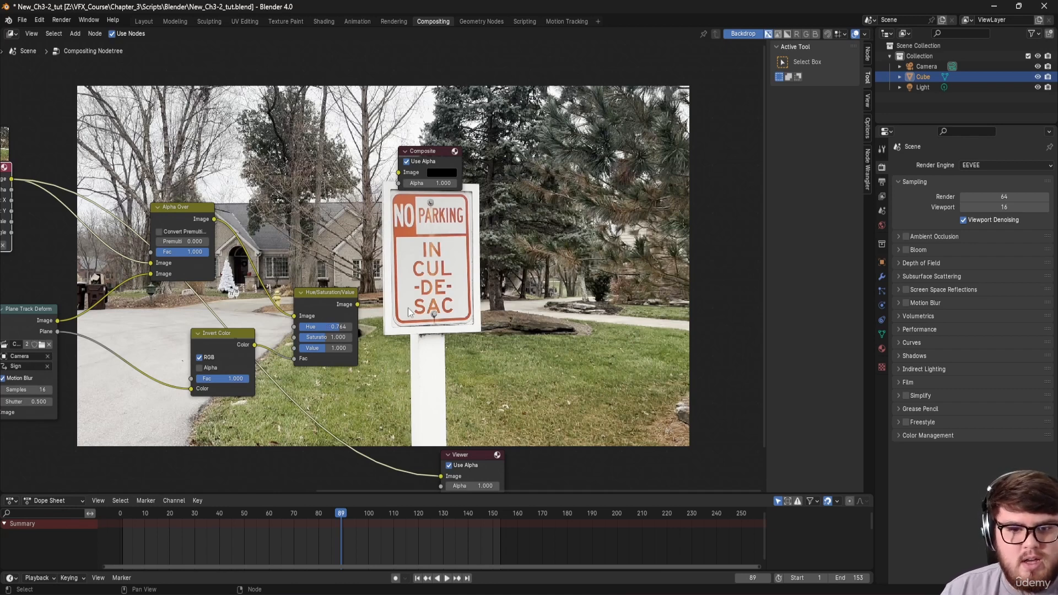
Step: Add a Keying node and position it in the tree
key(shift+a)
text(key)
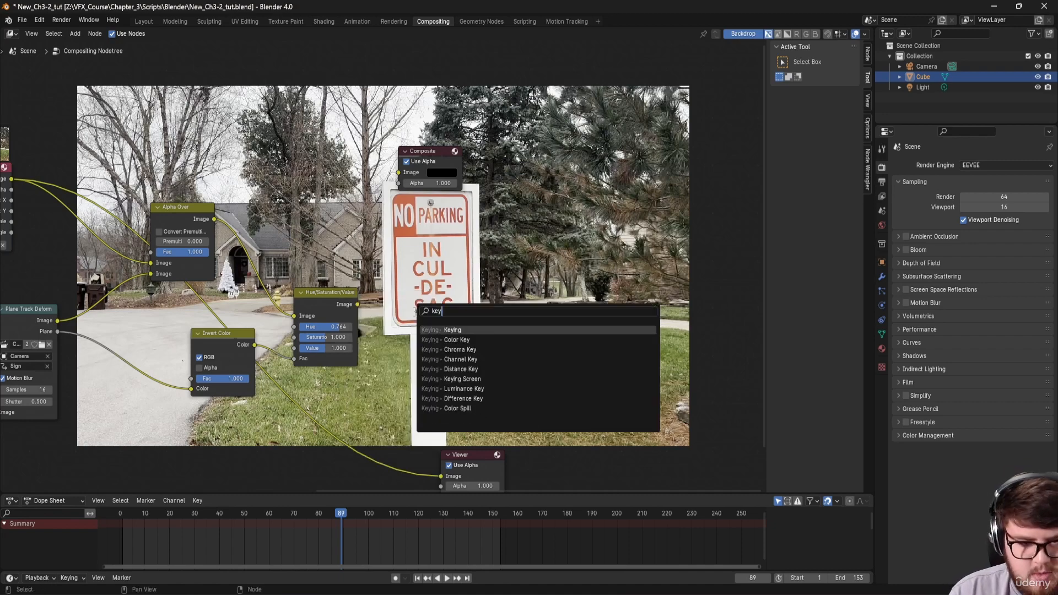
click(437, 327)
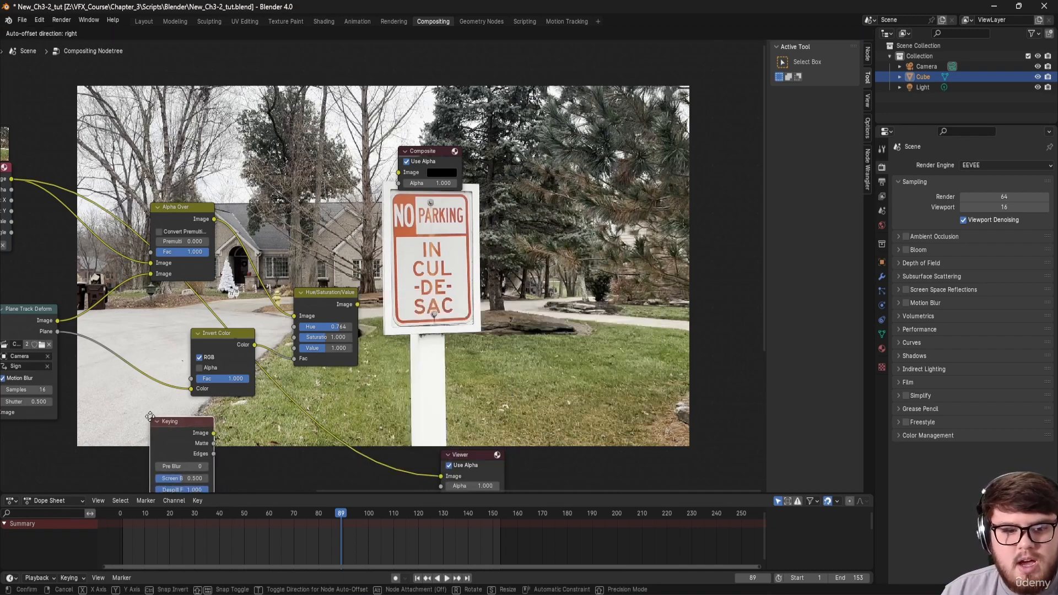
scroll(302, 255, down, 3)
middle_drag(302, 256, 324, 277)
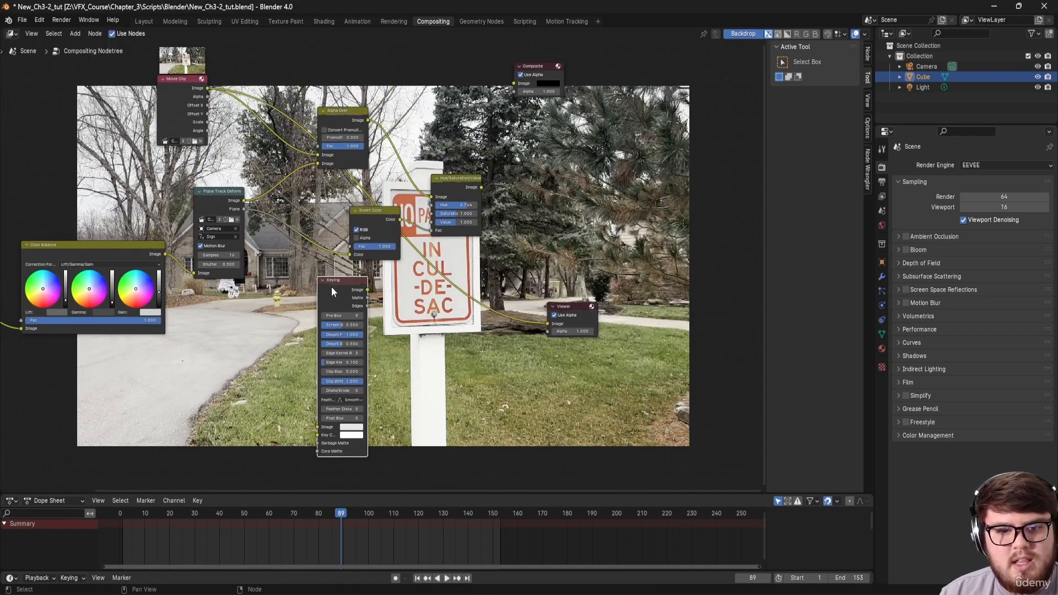
drag(332, 285, 340, 283)
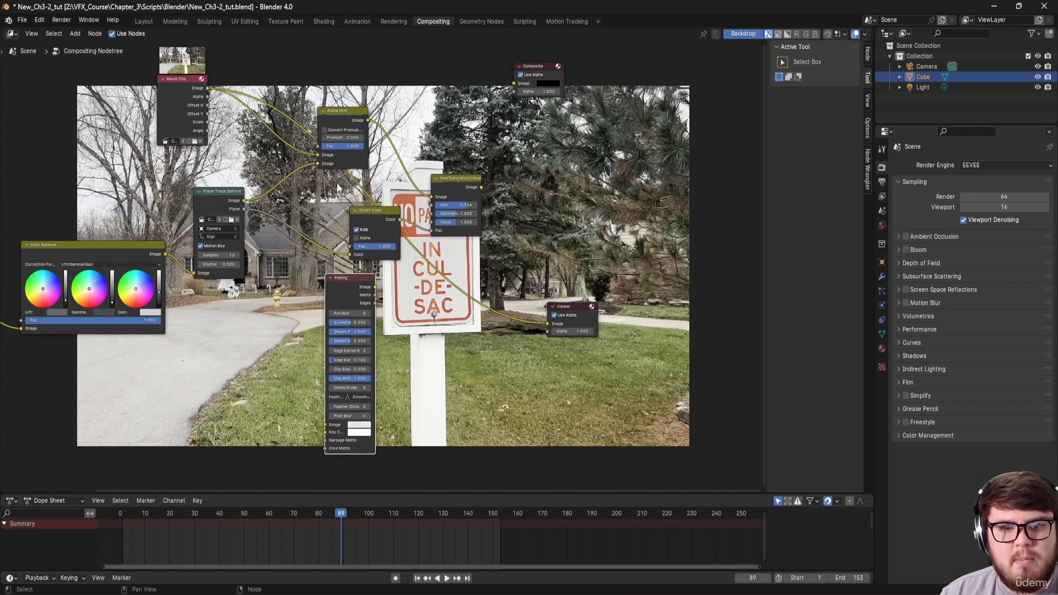
Step: Preview the Invert Color mask and Hue/Saturation/Value output, then delete the Keying node
ctrl+shift+click(373, 210)
middle_drag(476, 189, 394, 252)
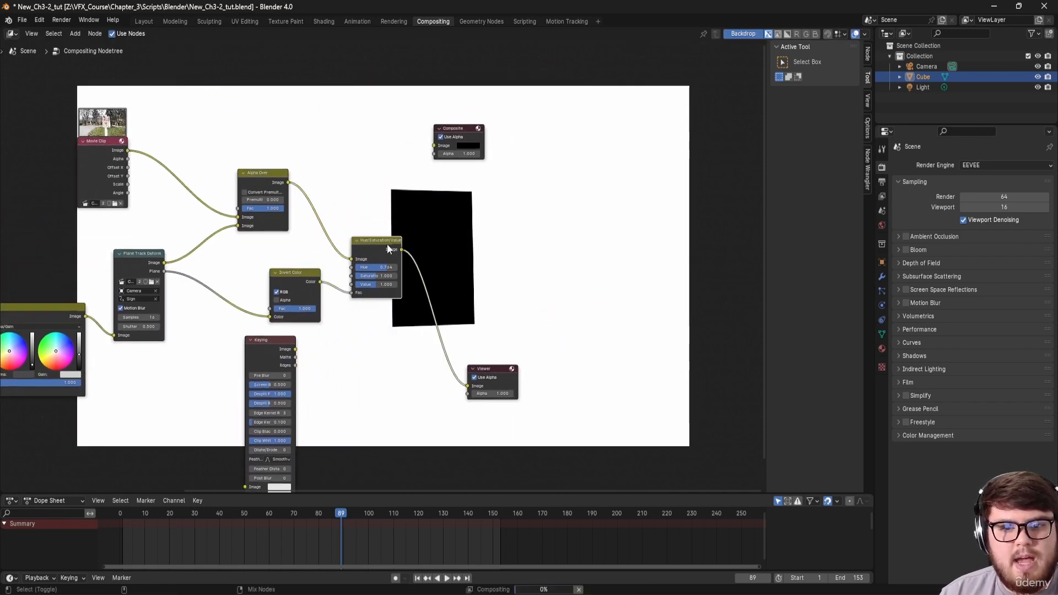
ctrl+shift+click(387, 244)
middle_drag(483, 321, 452, 317)
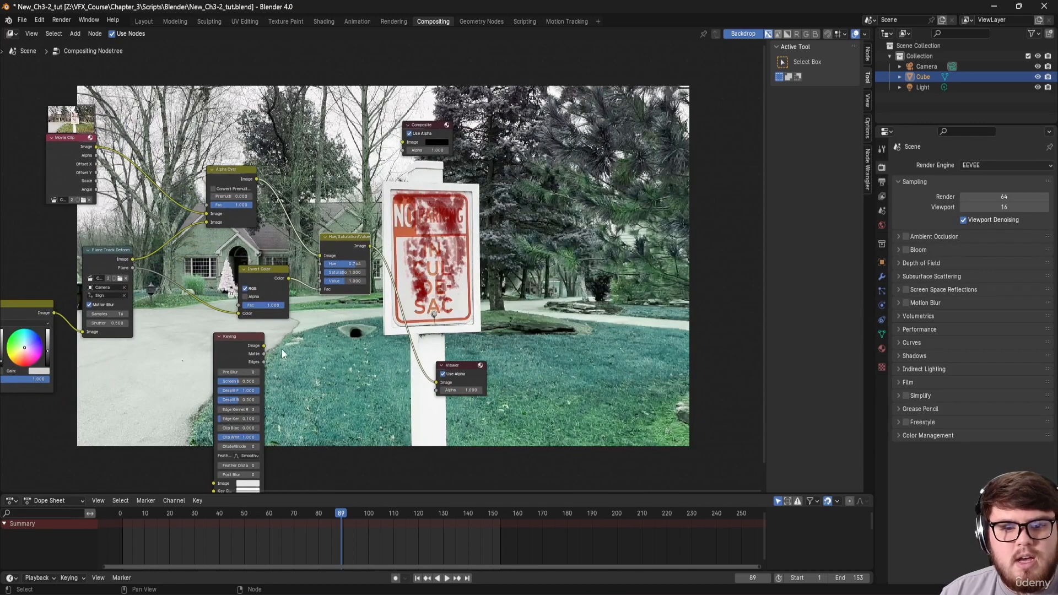
click(237, 349)
key(x)
Step: Save the blend file and link the Hue/Saturation/Value image to the Composite output
middle_drag(359, 335, 339, 278)
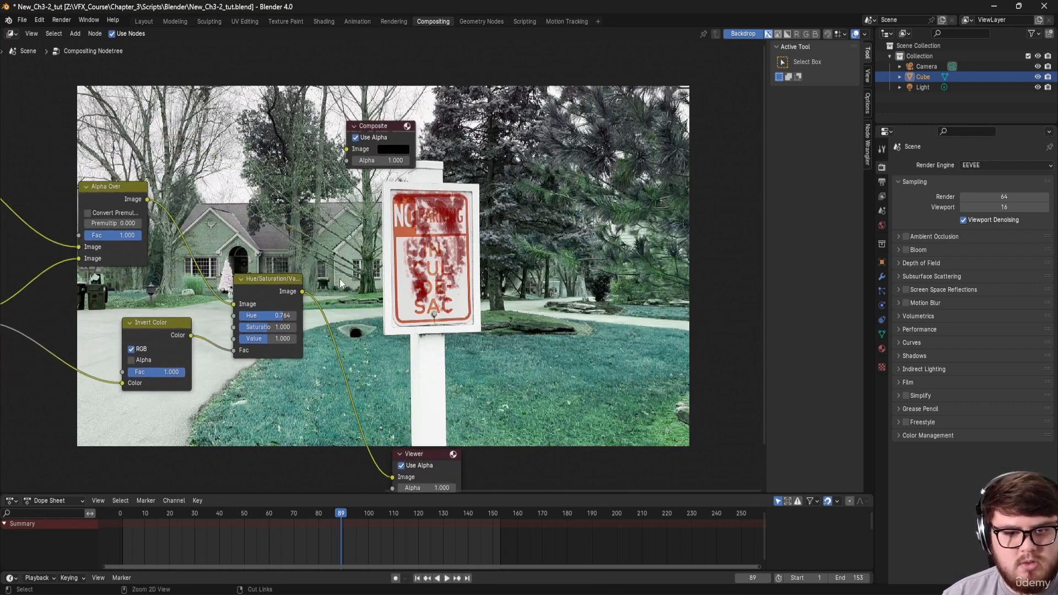
key(ctrl+s)
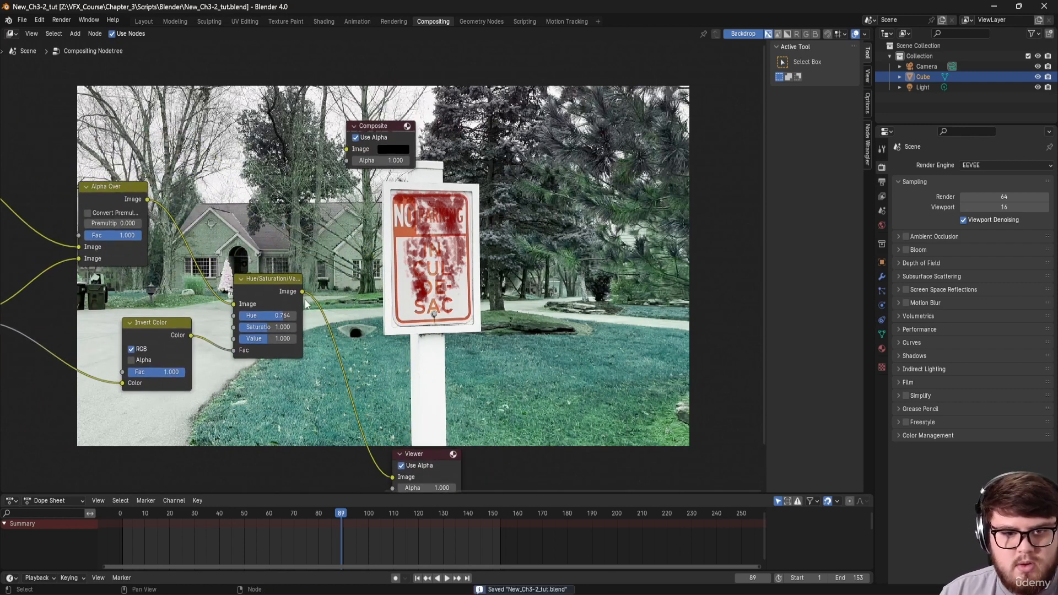
drag(303, 292, 386, 159)
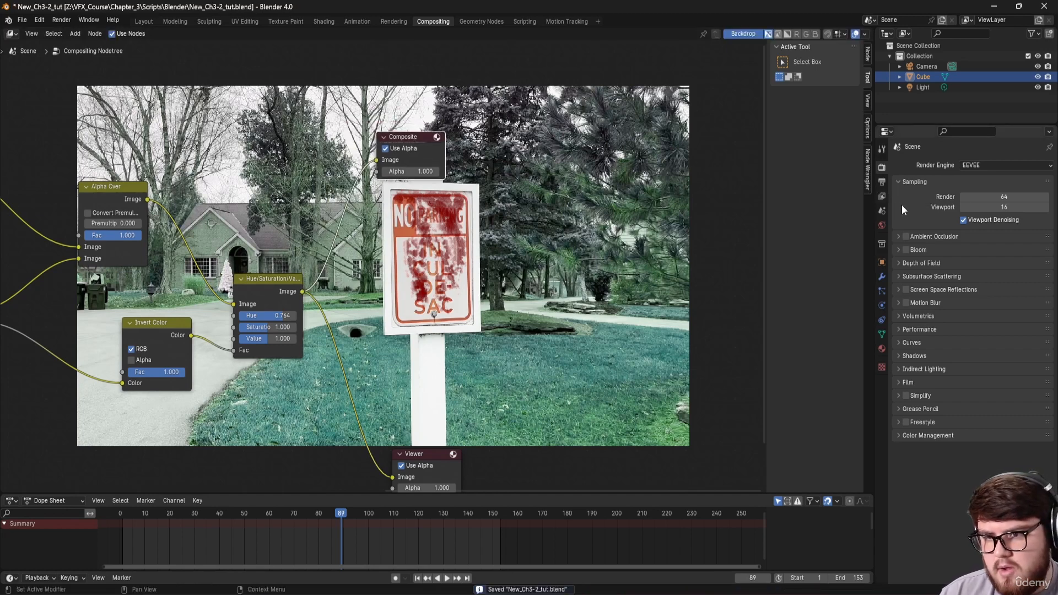
Step: Set output to FFmpeg Video in an MPEG-4 container at High Quality, keeping the output folder
click(882, 182)
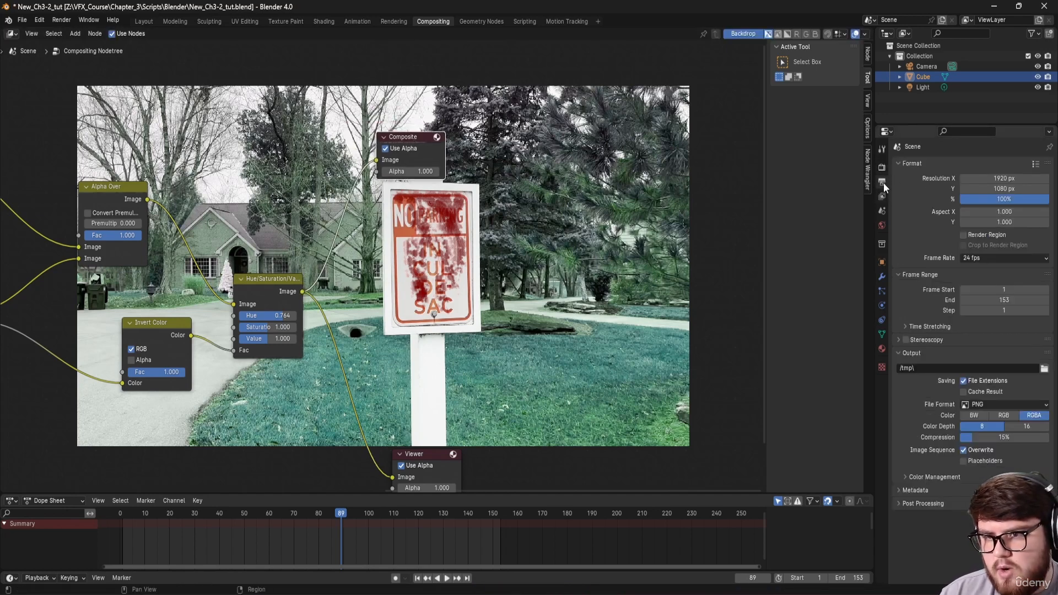
click(1043, 368)
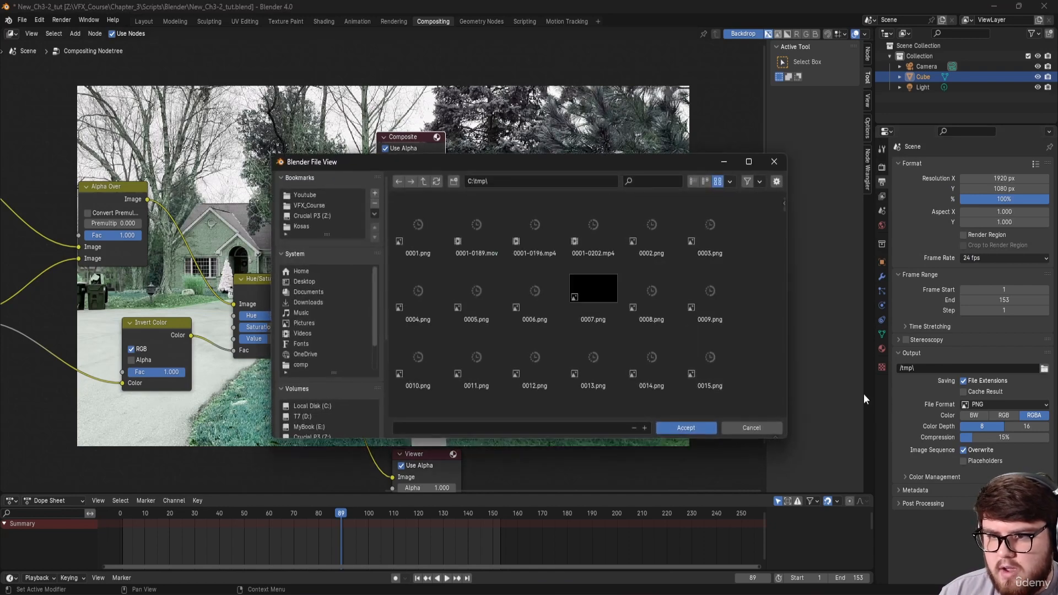
click(750, 428)
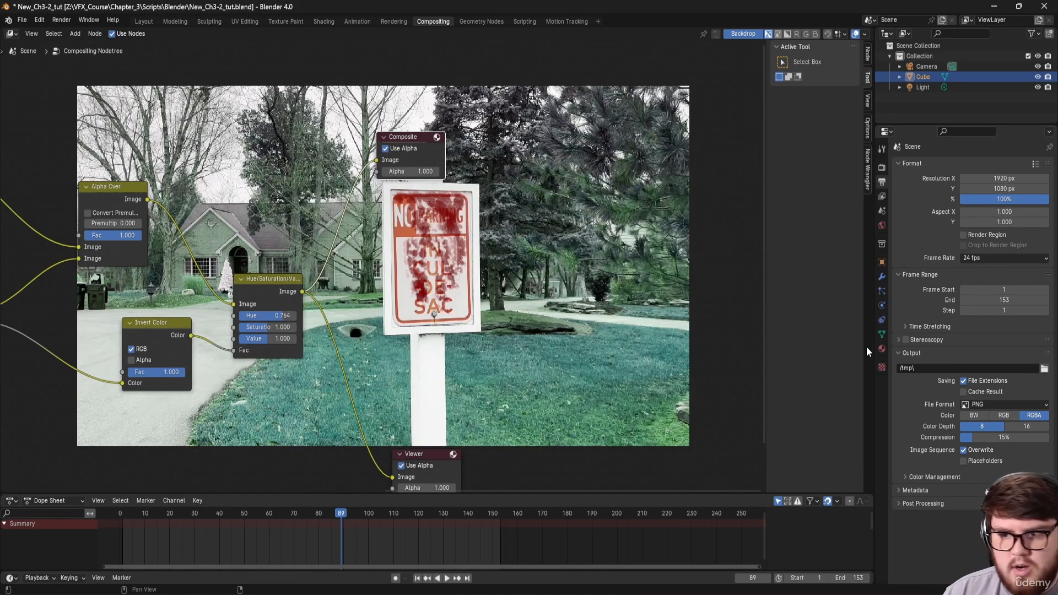
click(1024, 404)
click(995, 448)
scroll(942, 438, down, 2)
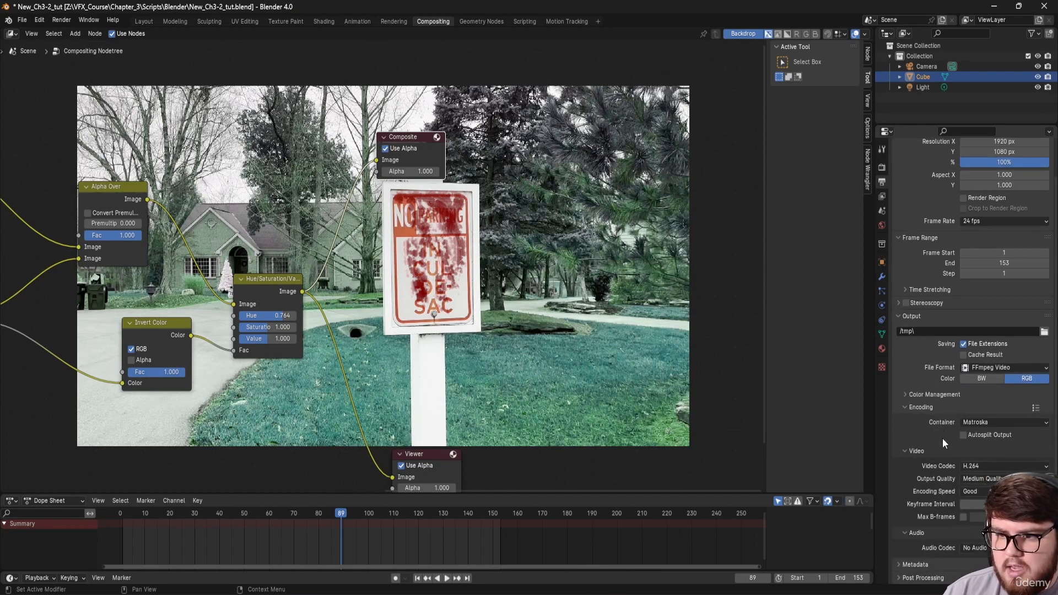
click(983, 422)
click(980, 451)
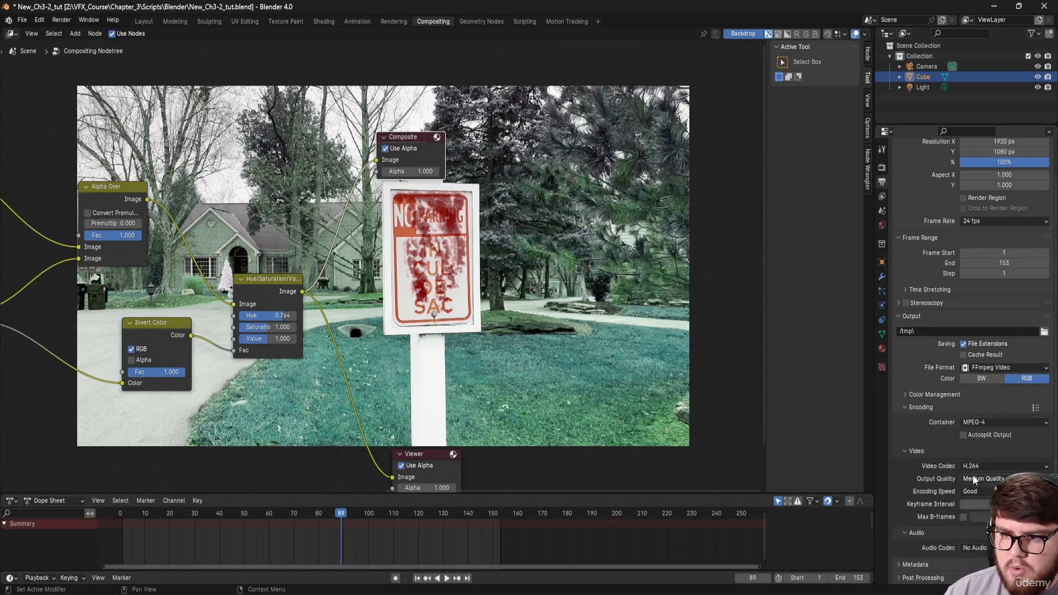
click(973, 479)
click(976, 467)
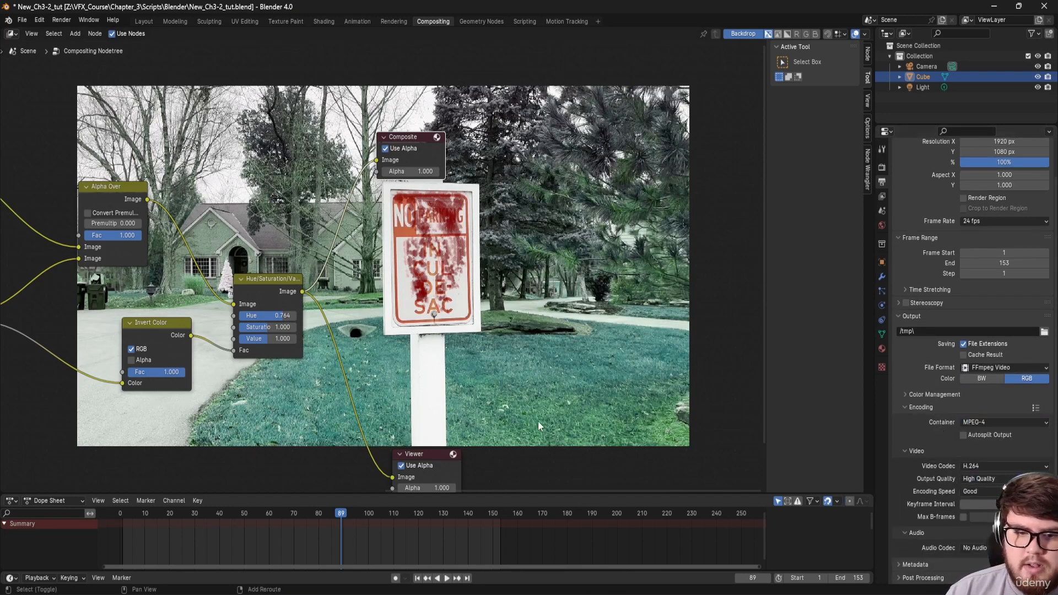
Step: Render the full animation from the Render menu
middle_drag(538, 421, 607, 396)
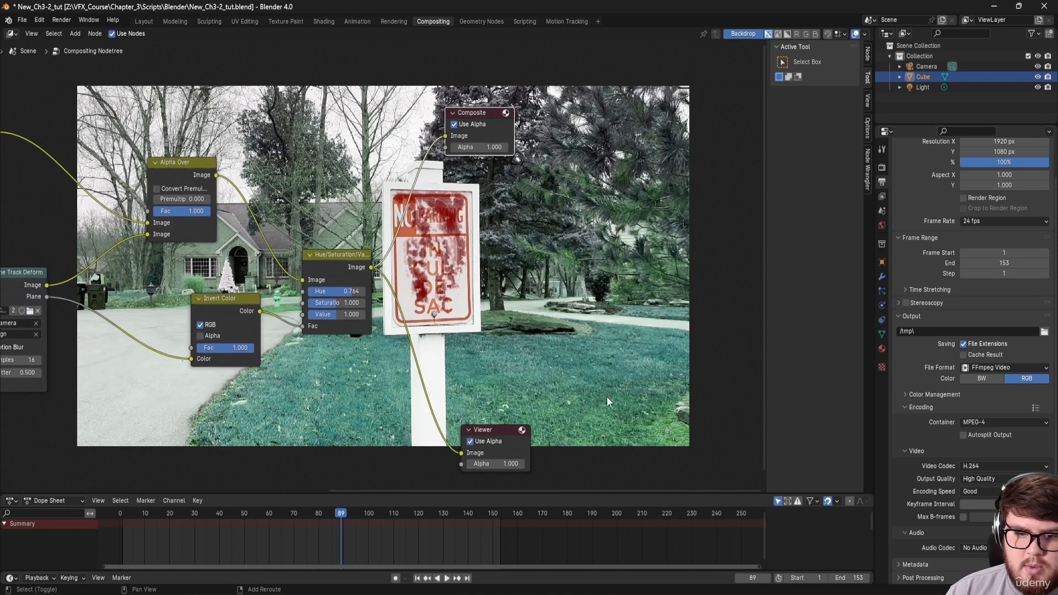
click(62, 20)
click(77, 41)
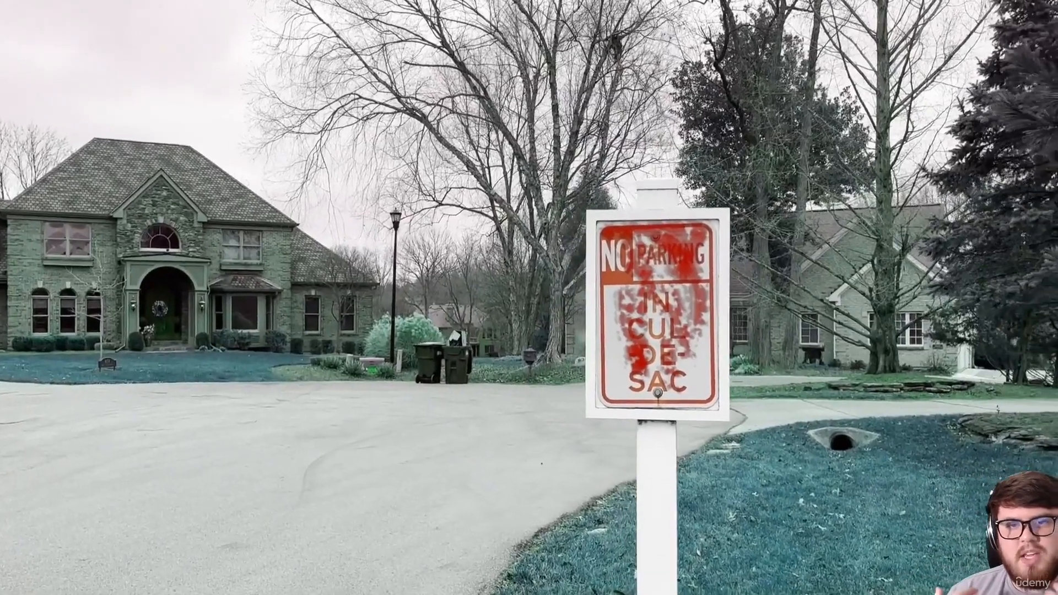
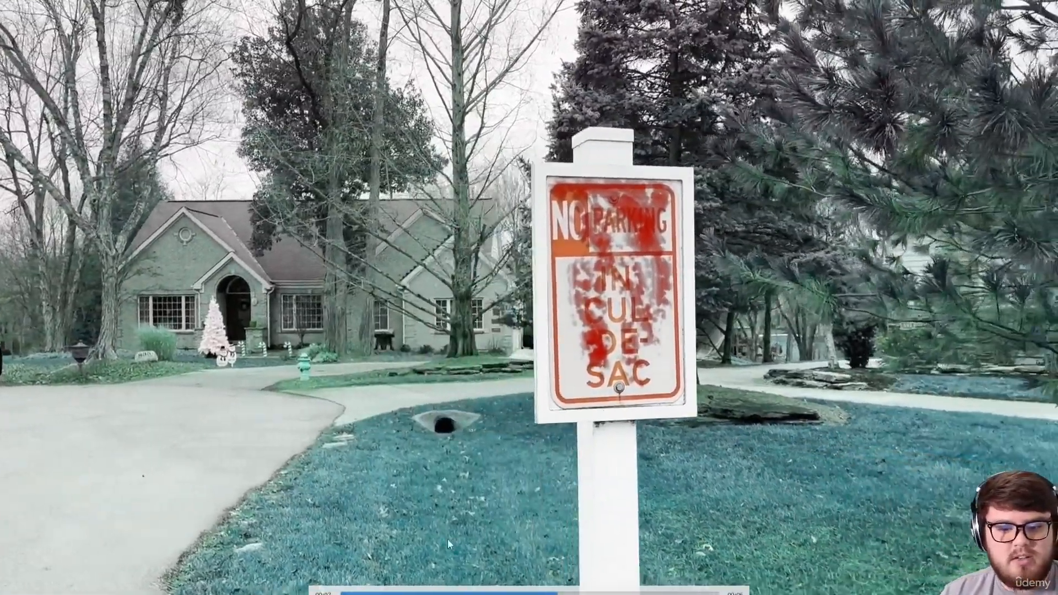
Step: Exit full-screen playback of the rendered video and start a new General Blender file
double_click(440, 354)
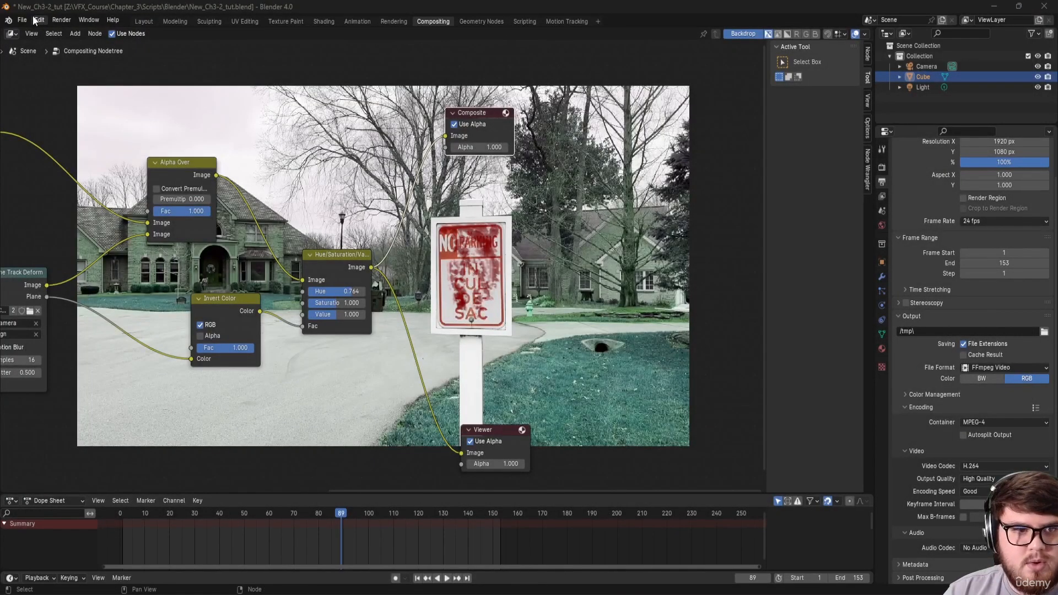
click(34, 20)
mouse_move(22, 20)
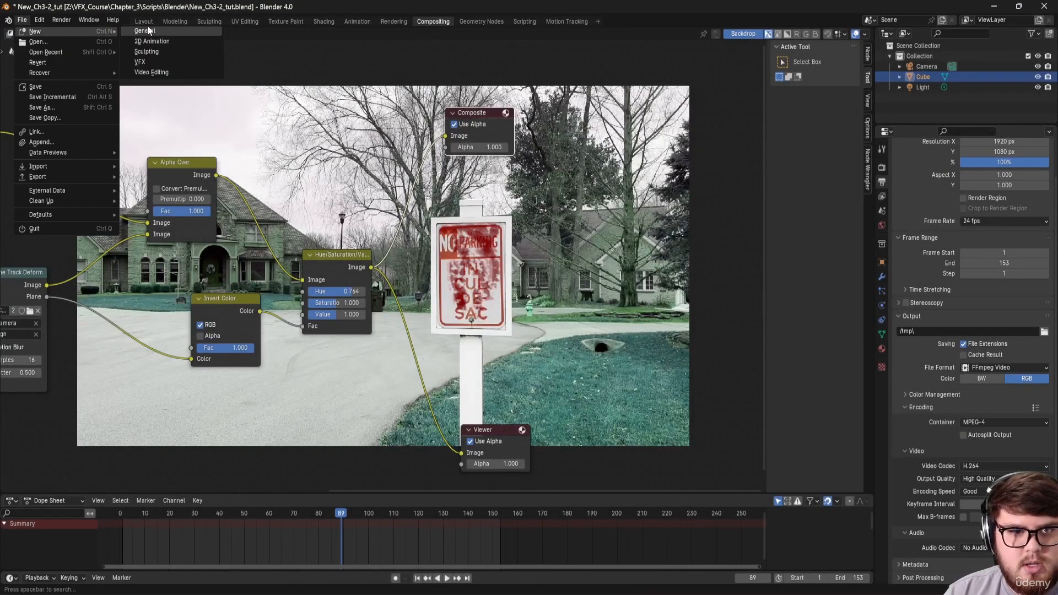
click(147, 29)
Step: Discard the compositing project and add a VFX Motion Tracking workspace
click(501, 317)
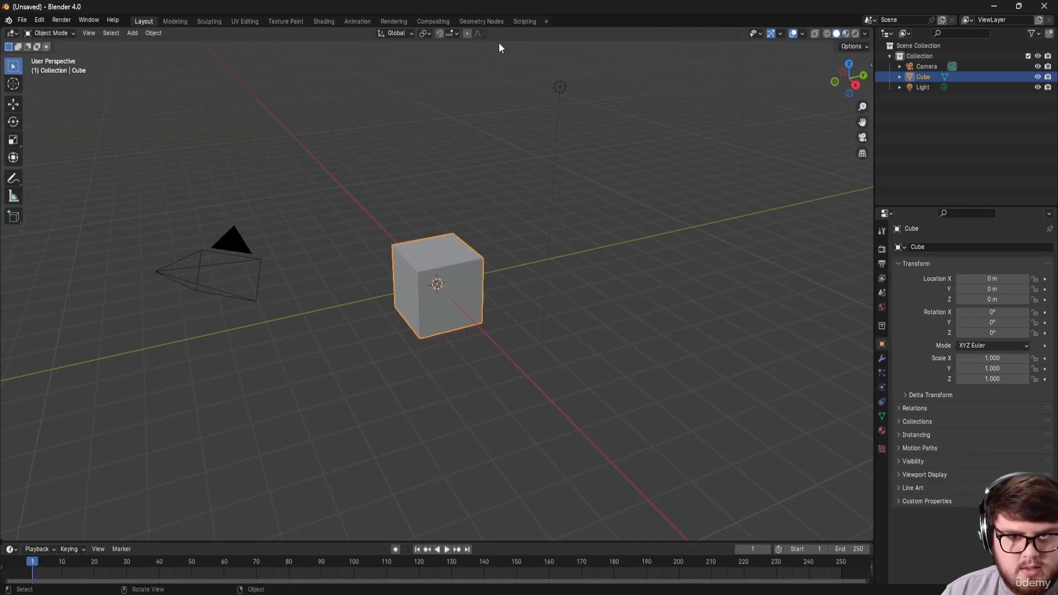
click(546, 21)
mouse_move(548, 71)
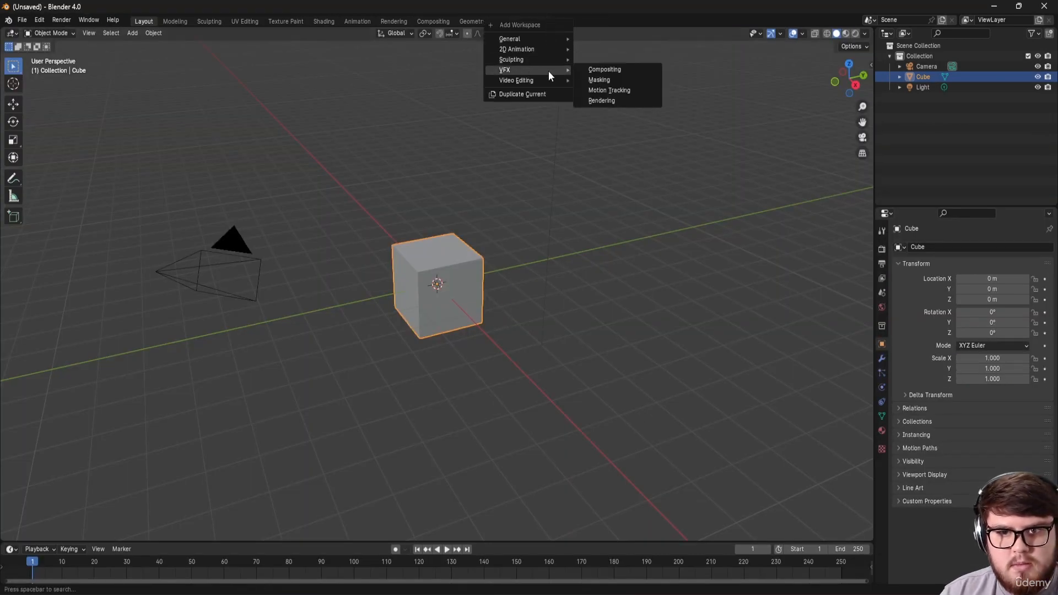
click(602, 90)
Step: Load the Ch3-3.MOV clip, prefetch its frames and set scene frames to end at 202
click(432, 201)
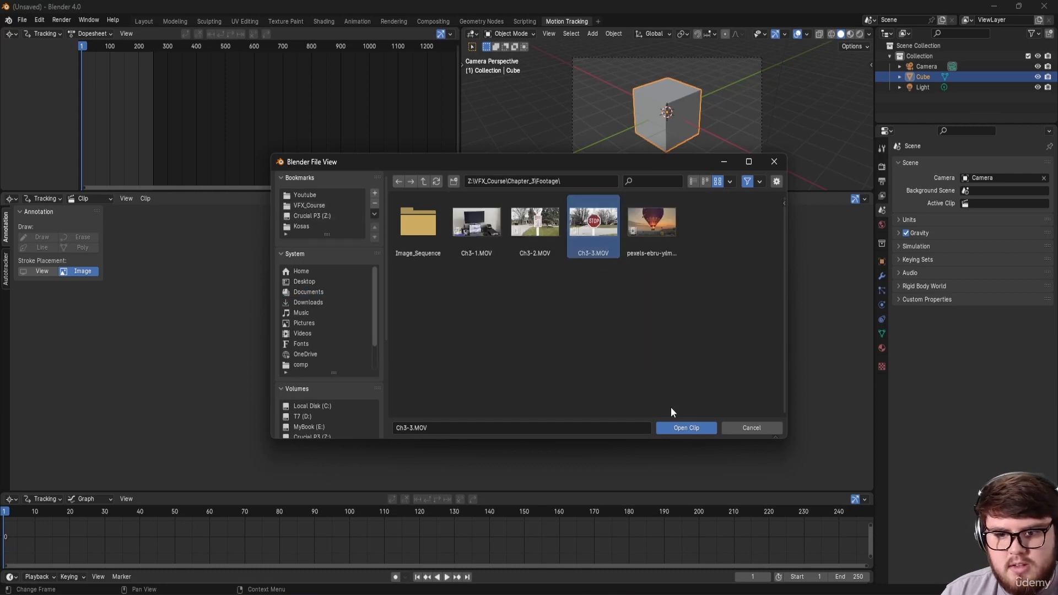
click(672, 426)
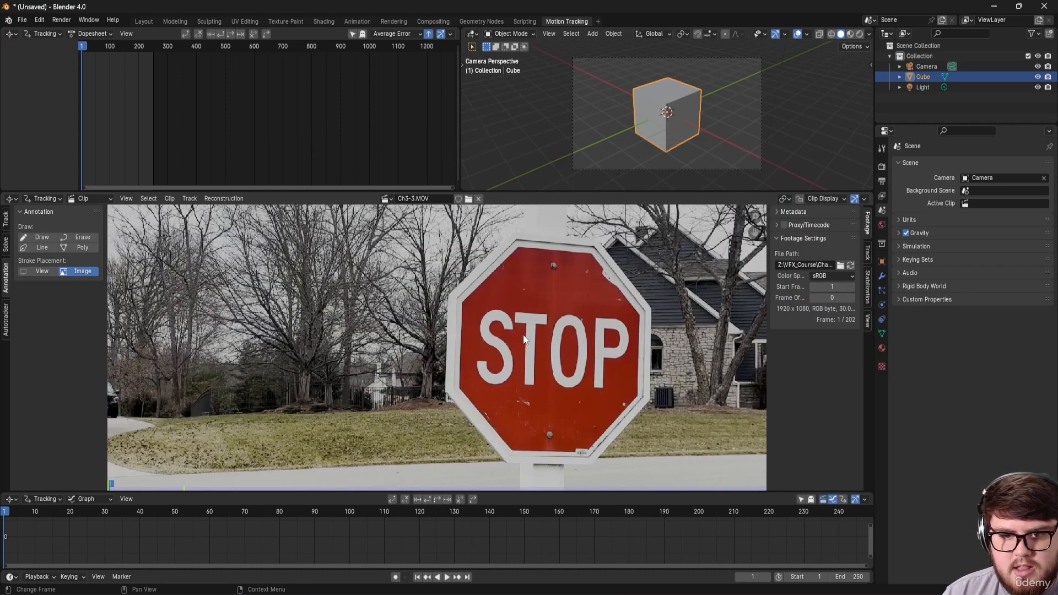
click(5, 218)
click(46, 233)
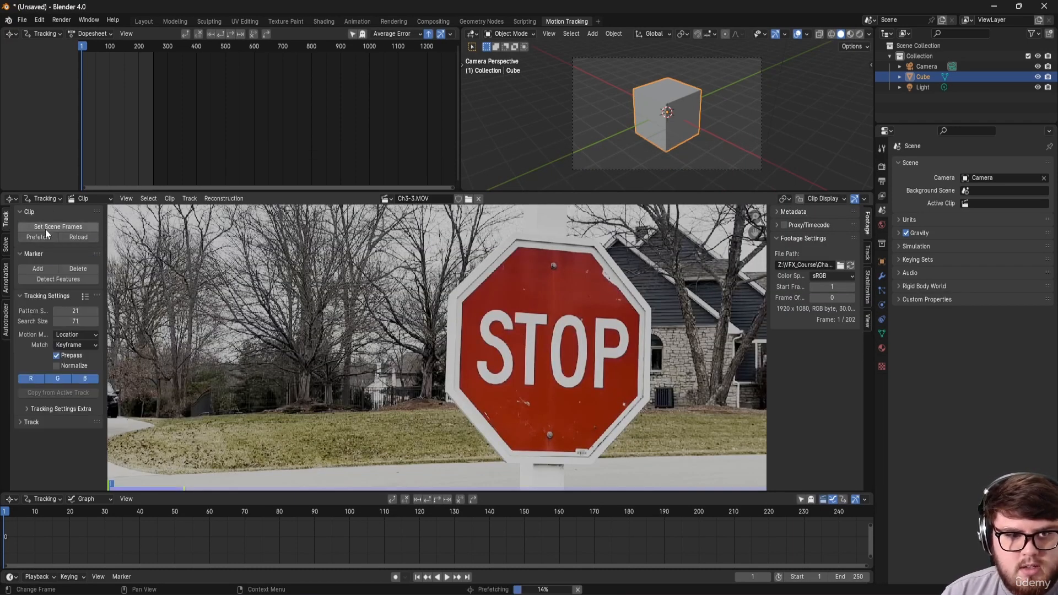
click(45, 227)
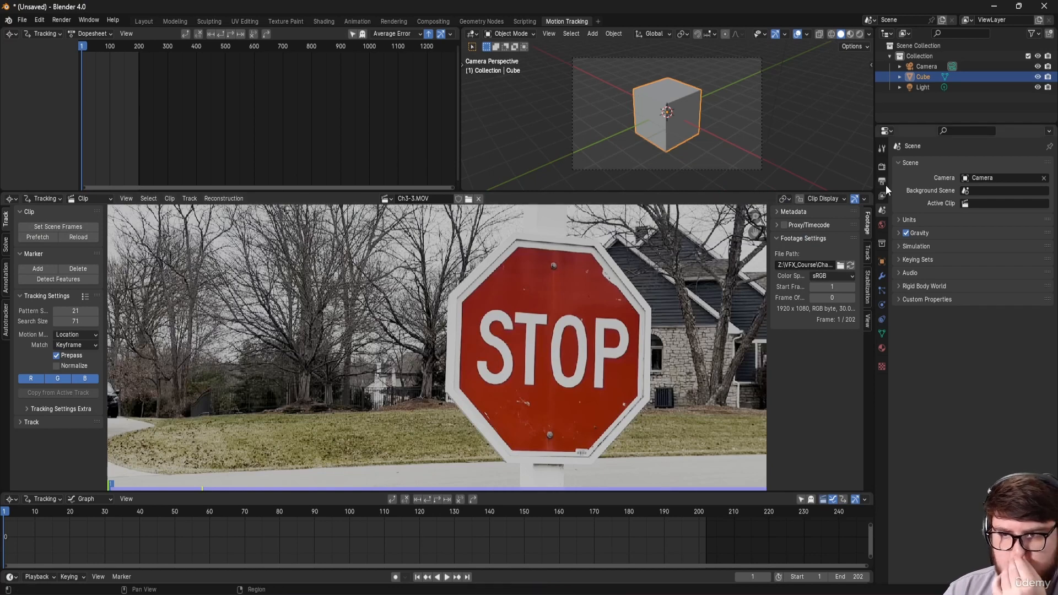
Step: Set the Color Management view transform to Standard
click(881, 167)
click(936, 434)
click(973, 465)
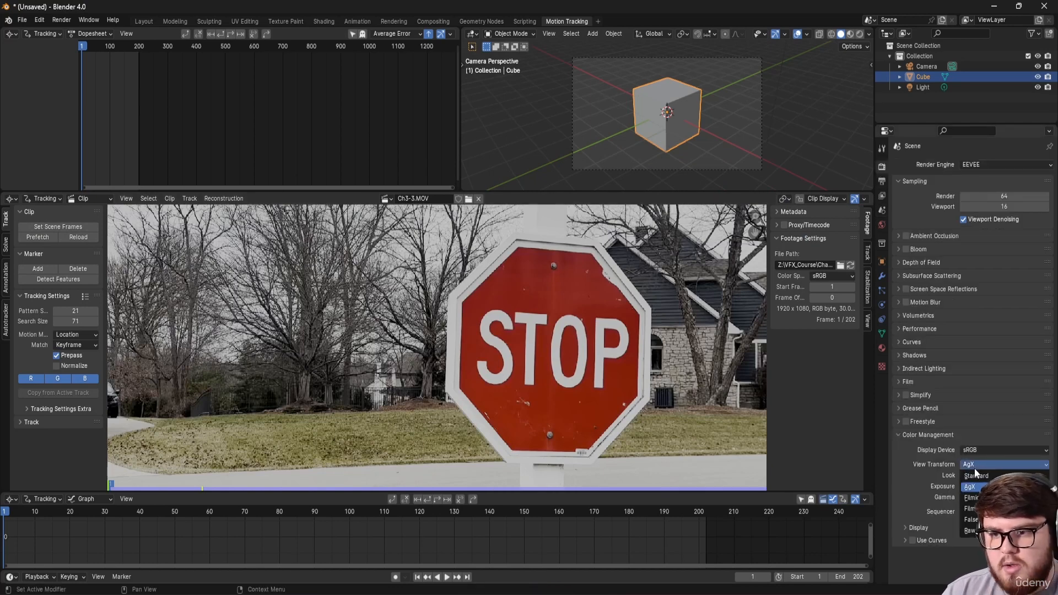
click(974, 475)
scroll(439, 369, down, 4)
scroll(439, 369, up, 1)
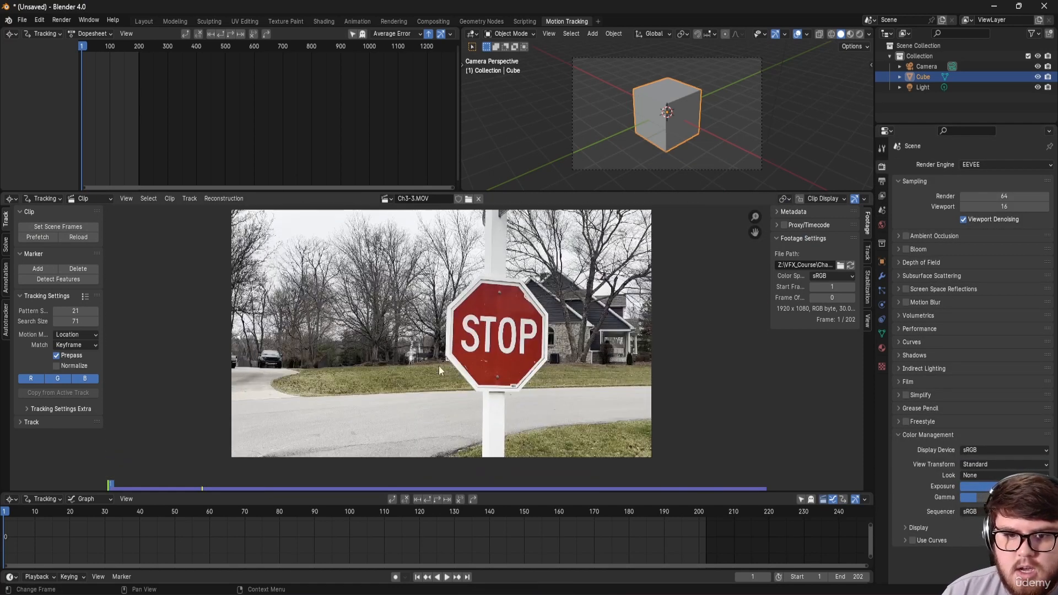
Step: Scrub through the footage, return to frame 1 and enlarge the clip editor
drag(75, 511, 521, 522)
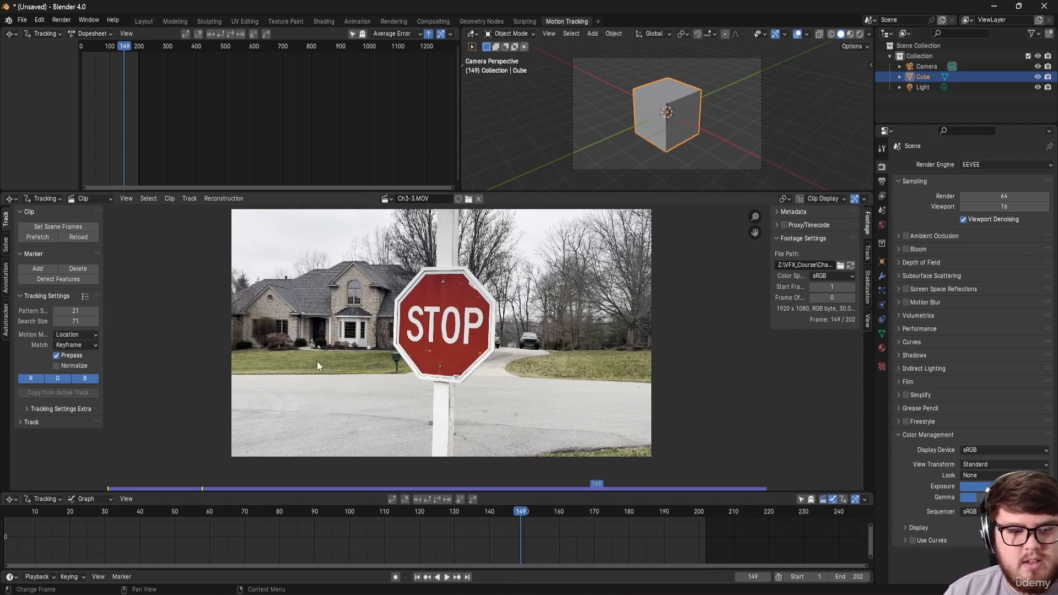
ctrl+scroll(158, 515, left, 5)
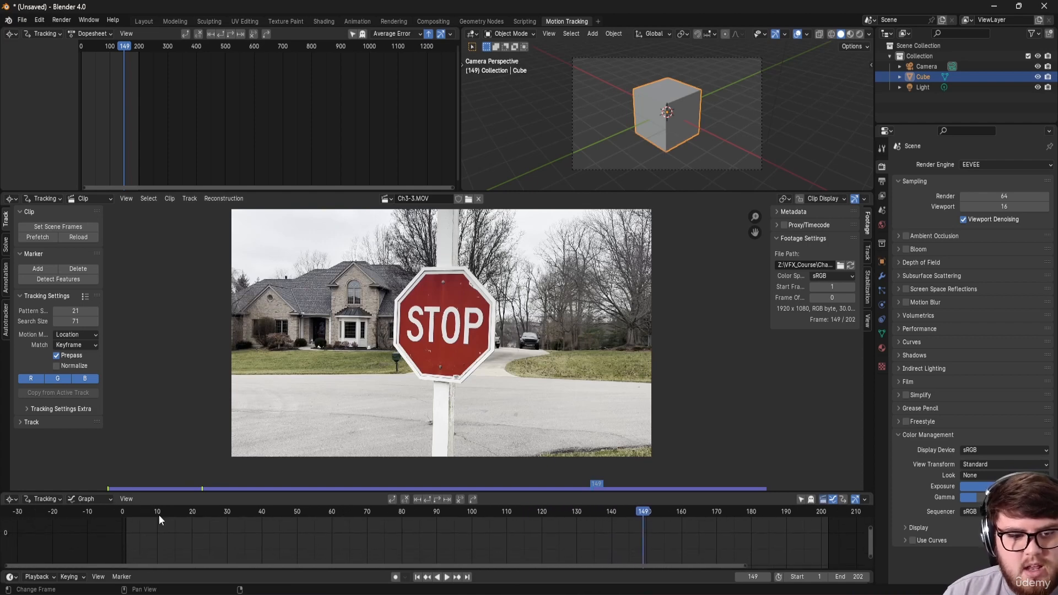
drag(136, 512, 127, 512)
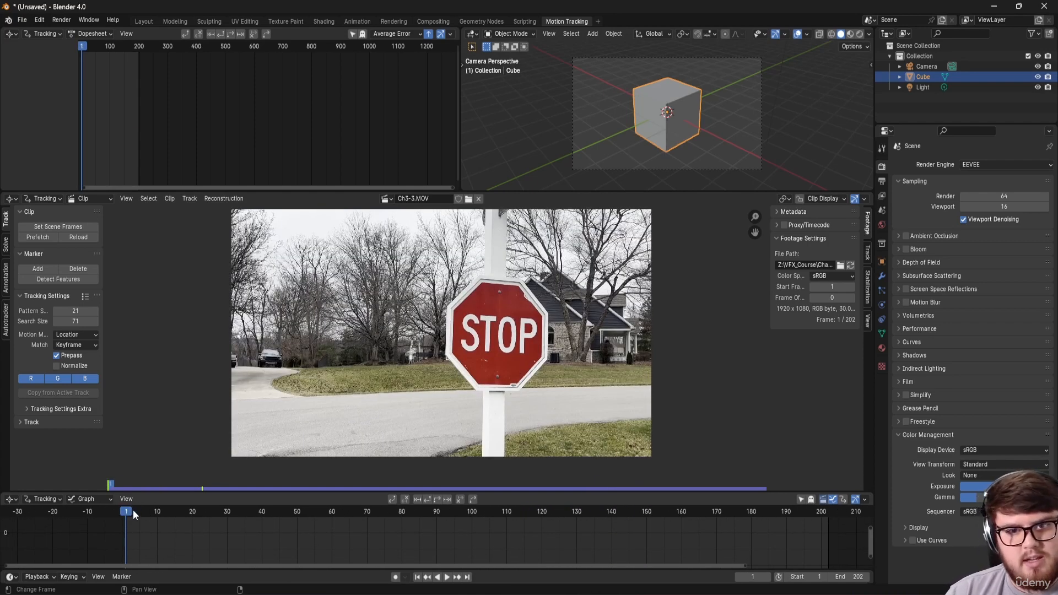
drag(518, 190, 517, 81)
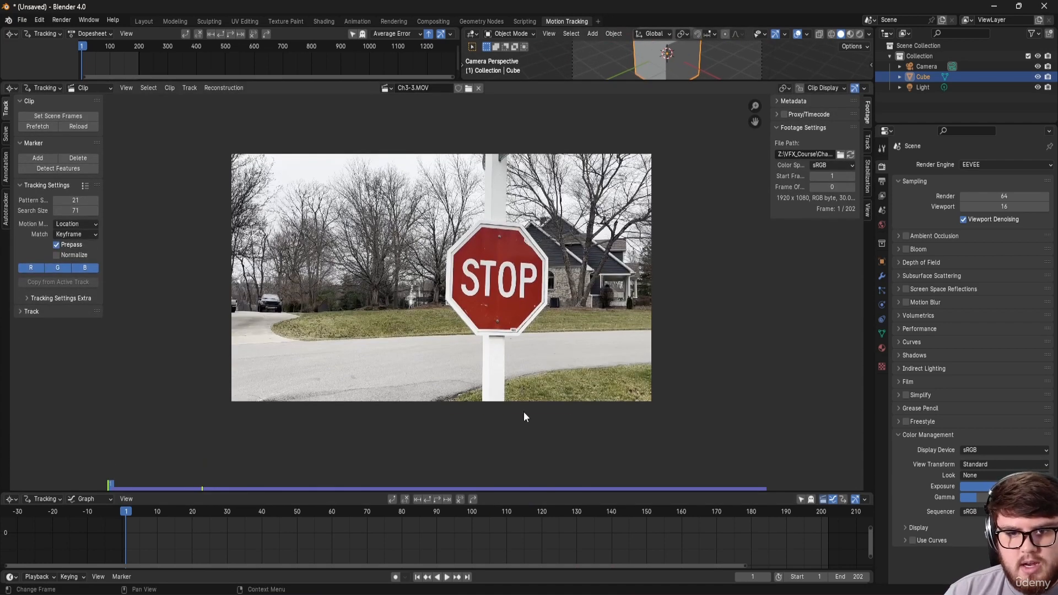
drag(525, 490, 525, 527)
scroll(527, 323, up, 3)
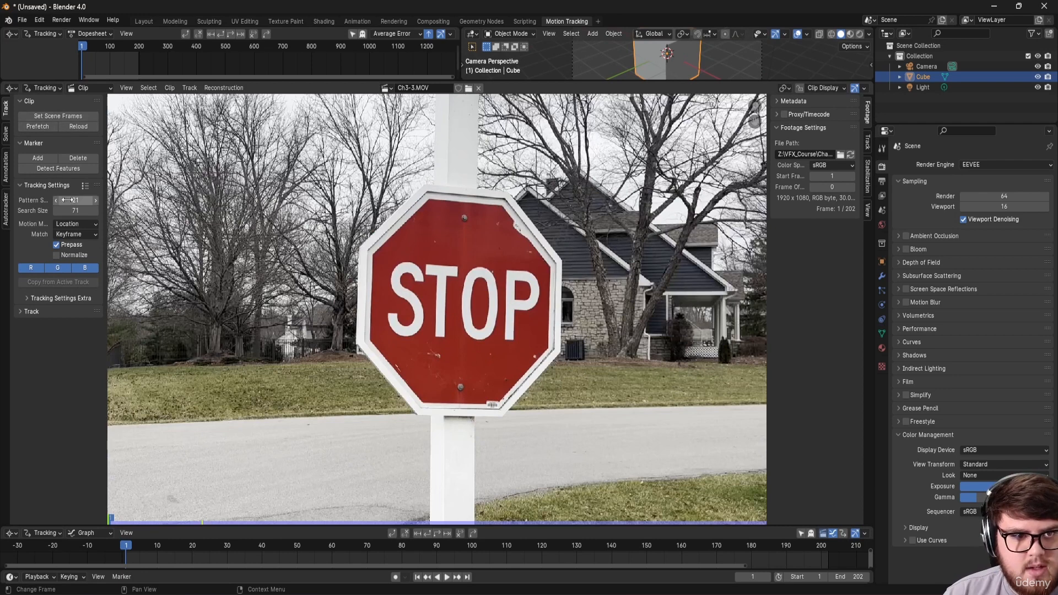
Step: Set tracker matching to Previous Frame with Normalize and a 0.9 correlation minimum
click(67, 236)
click(70, 257)
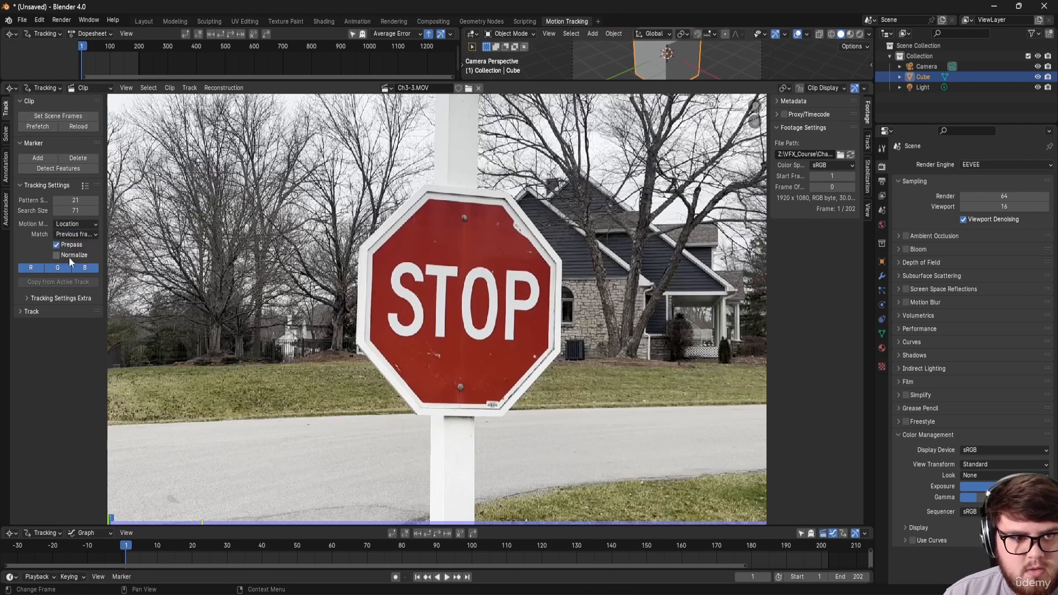
click(64, 298)
double_click(70, 326)
text(0.9)
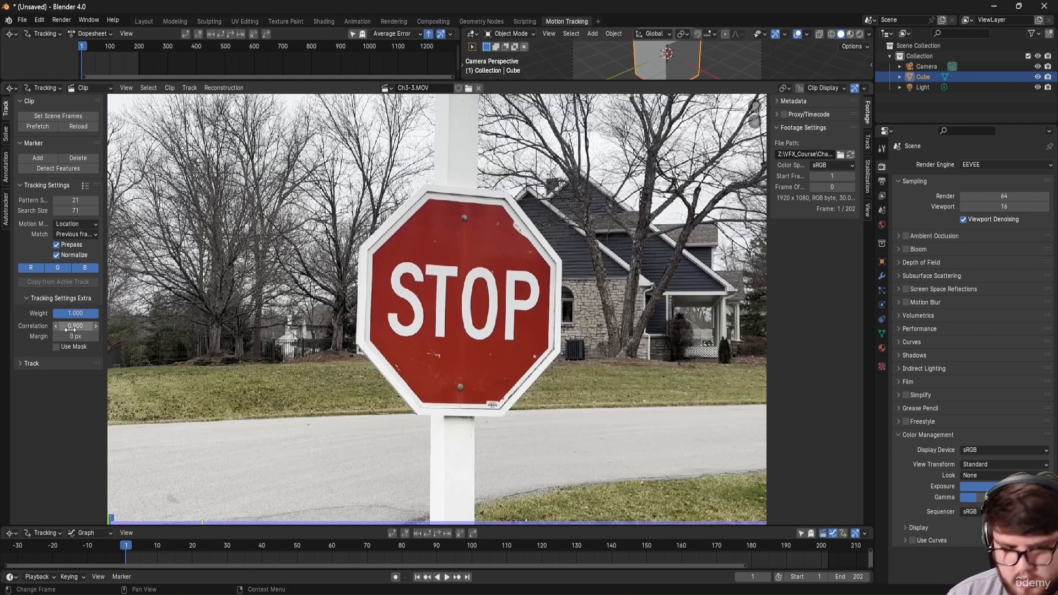
key(Return)
scroll(413, 279, up, 3)
scroll(413, 283, down, 2)
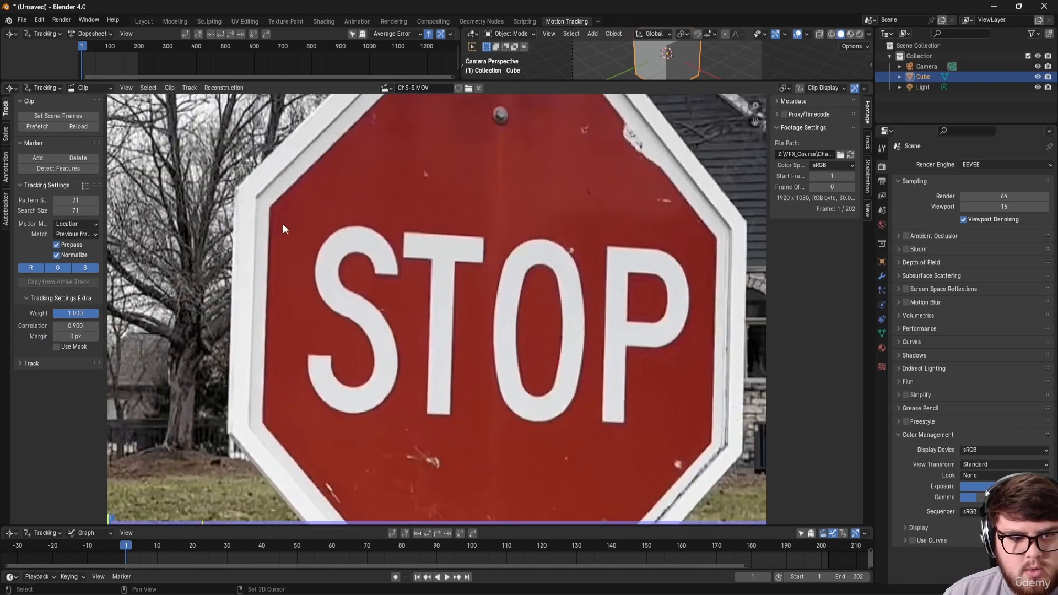
Step: Add four tracking markers on the stop sign's four corners
ctrl+click(271, 208)
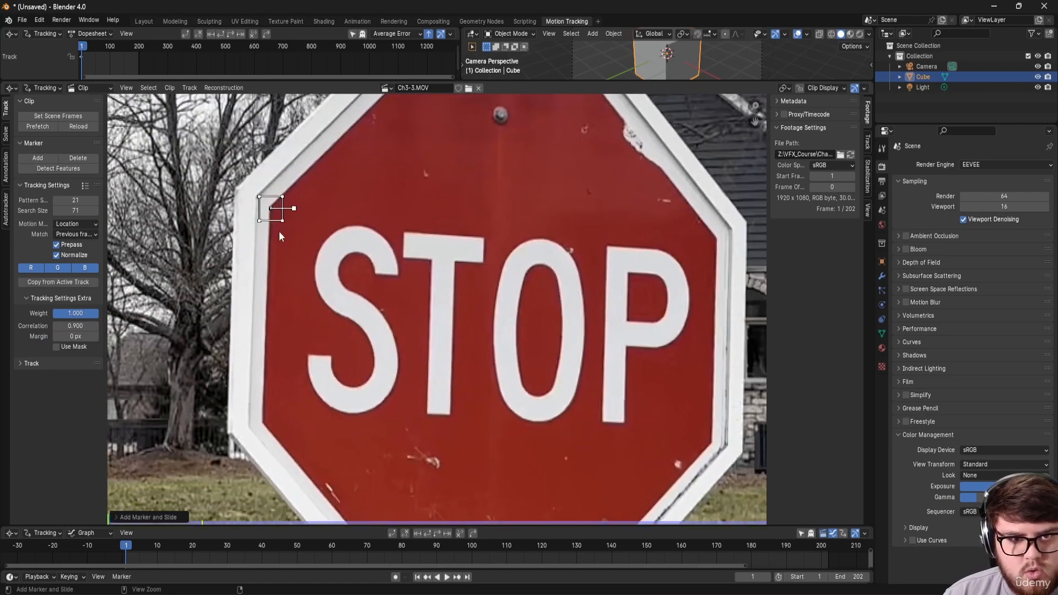
ctrl+click(263, 419)
ctrl+click(712, 443)
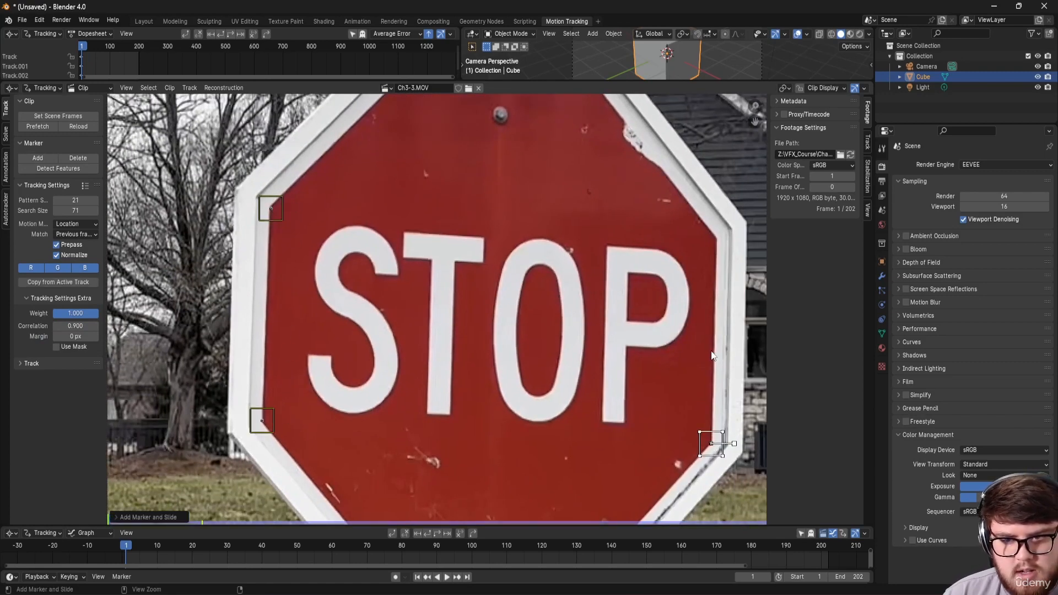
ctrl+click(717, 237)
scroll(477, 220, down, 2)
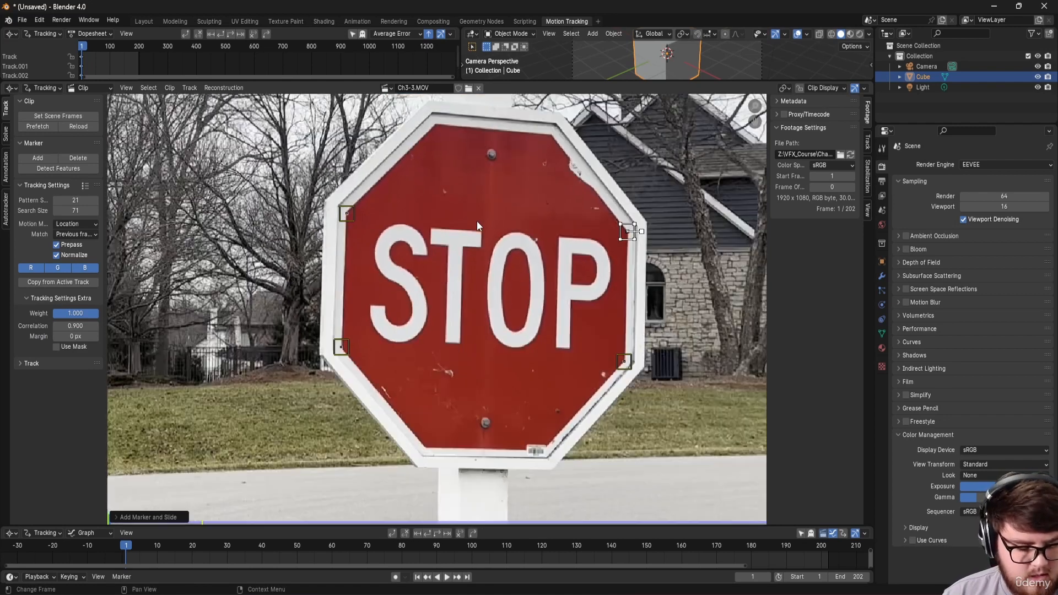
Step: Select all four markers and track them forward through to frame 202
key(a)
key(ctrl+t)
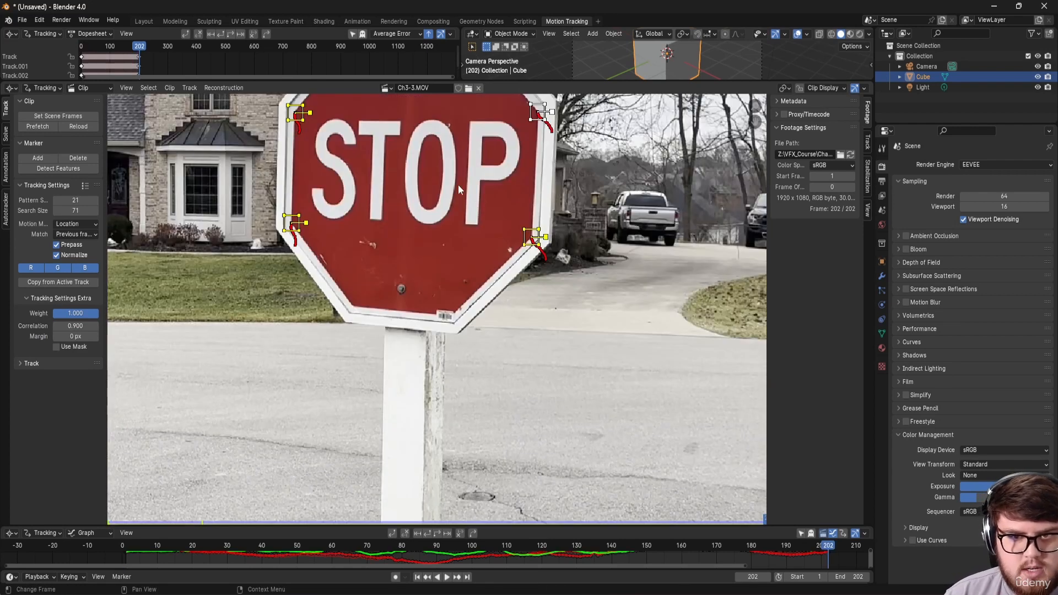
scroll(457, 184, down, 2)
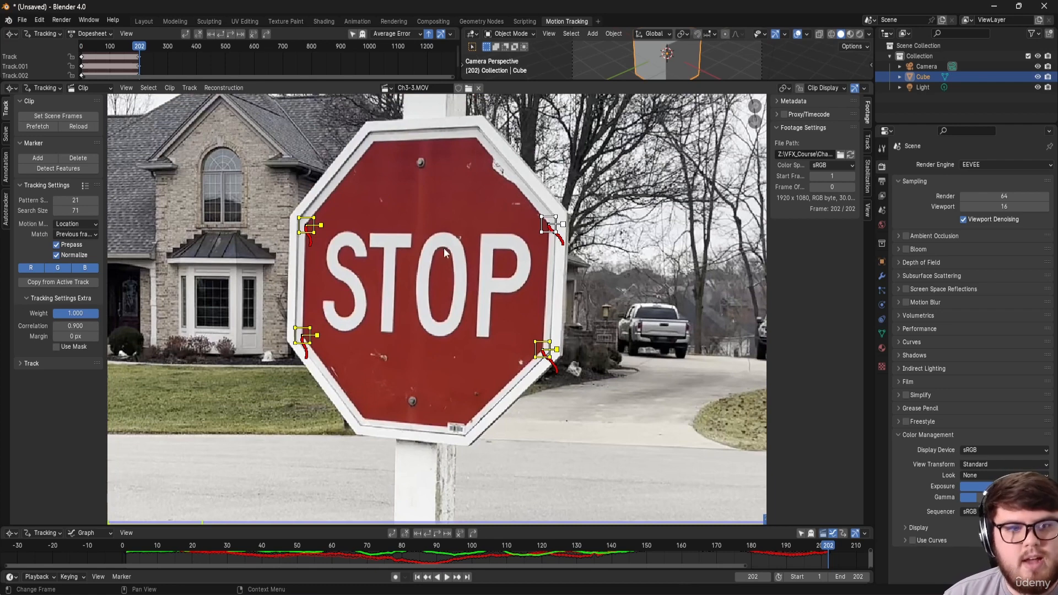
click(7, 133)
scroll(33, 100, up, 1)
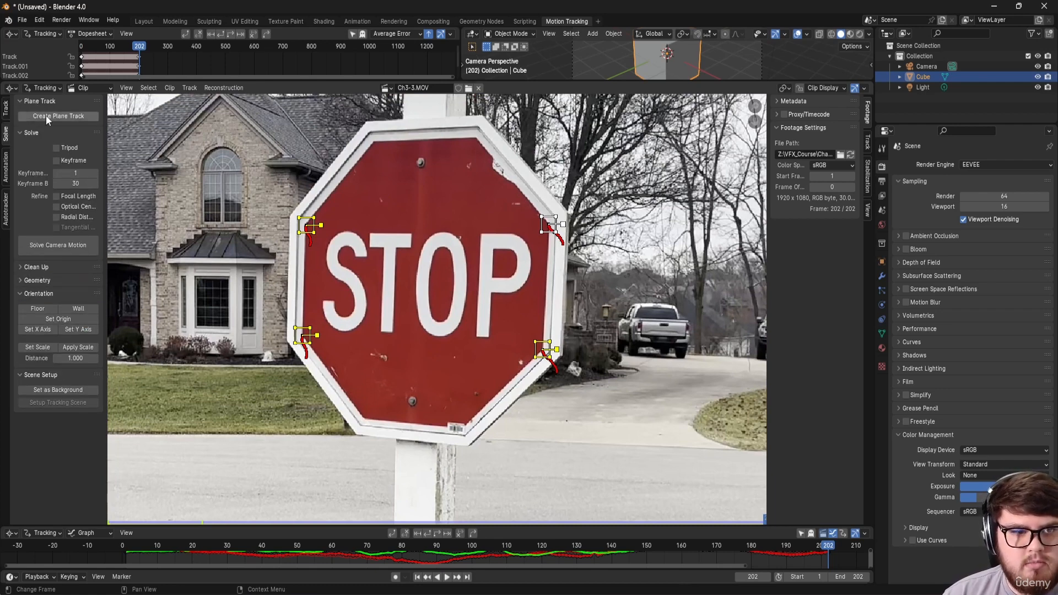
click(50, 115)
scroll(317, 243, up, 1)
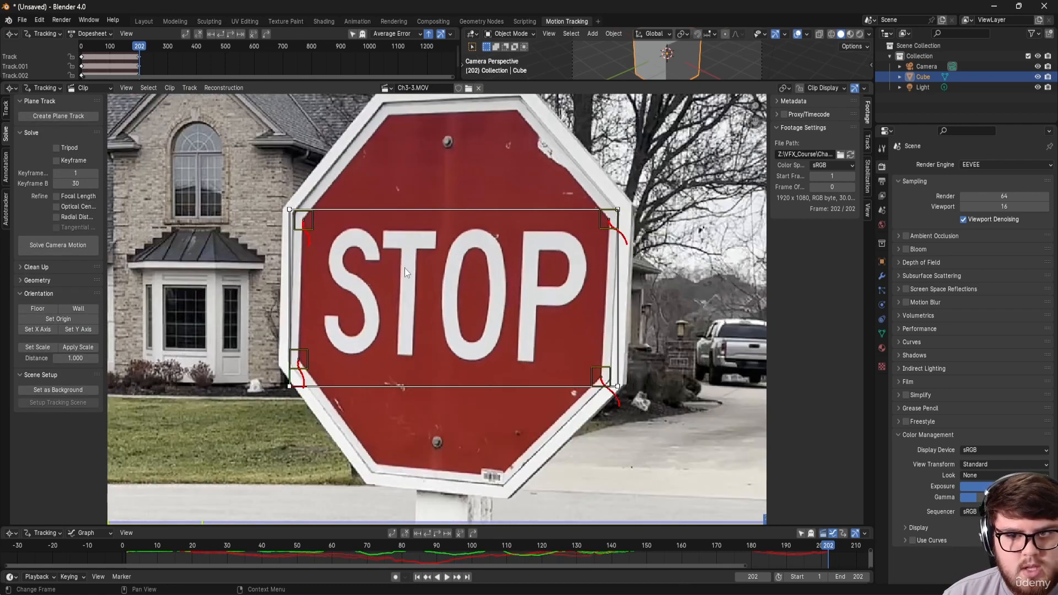
click(868, 144)
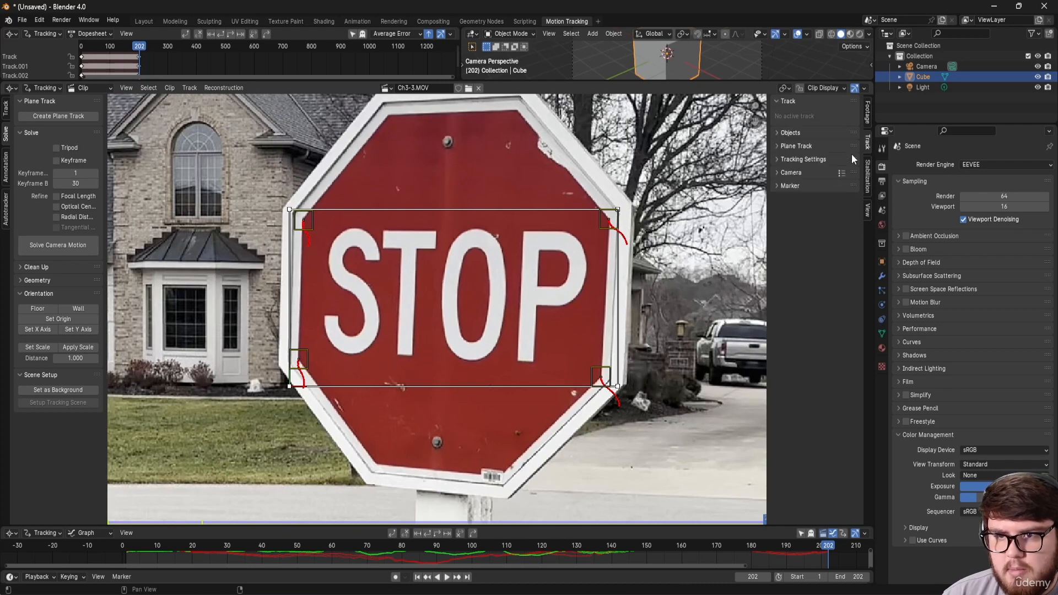
click(793, 146)
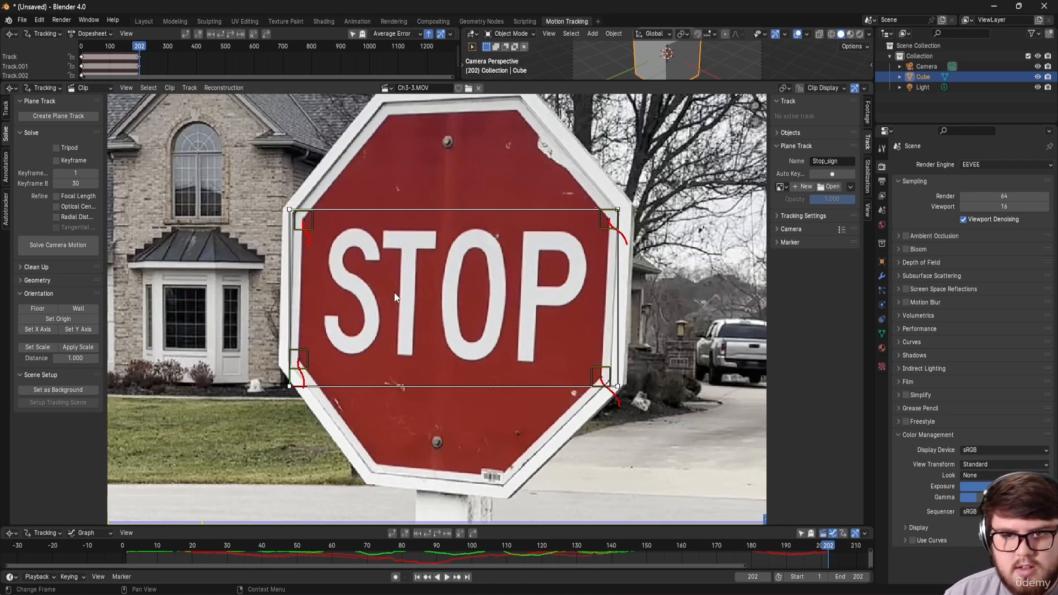
scroll(303, 385, up, 2)
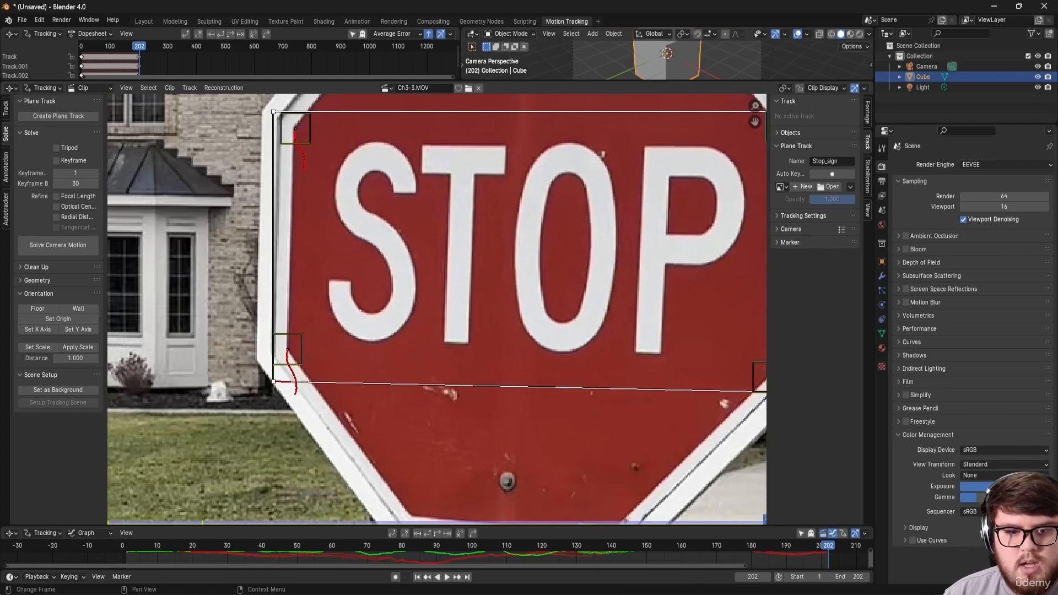
scroll(380, 353, down, 3)
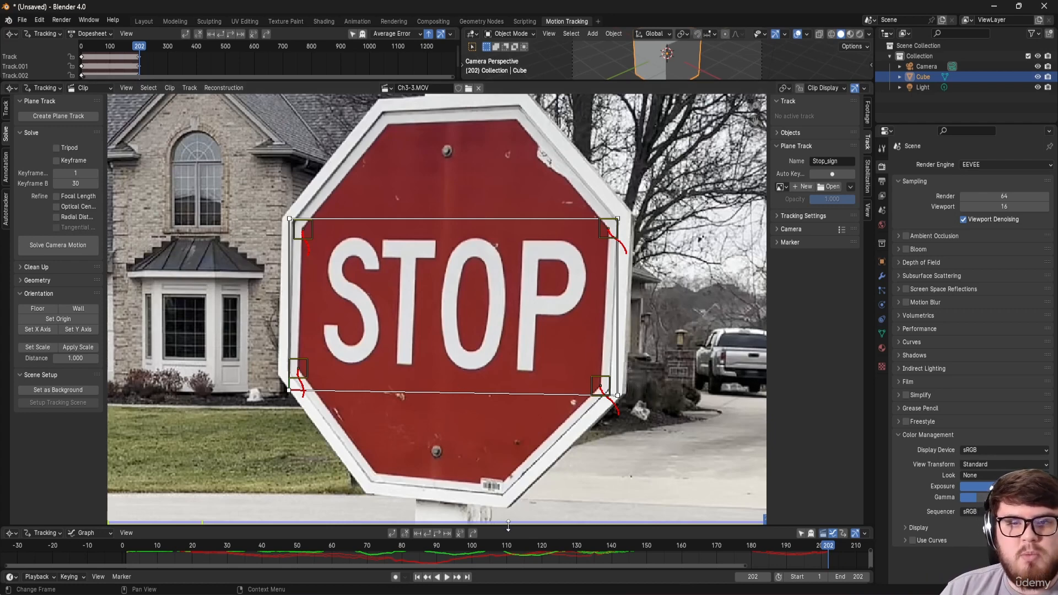
drag(507, 526, 507, 507)
scroll(533, 373, down, 2)
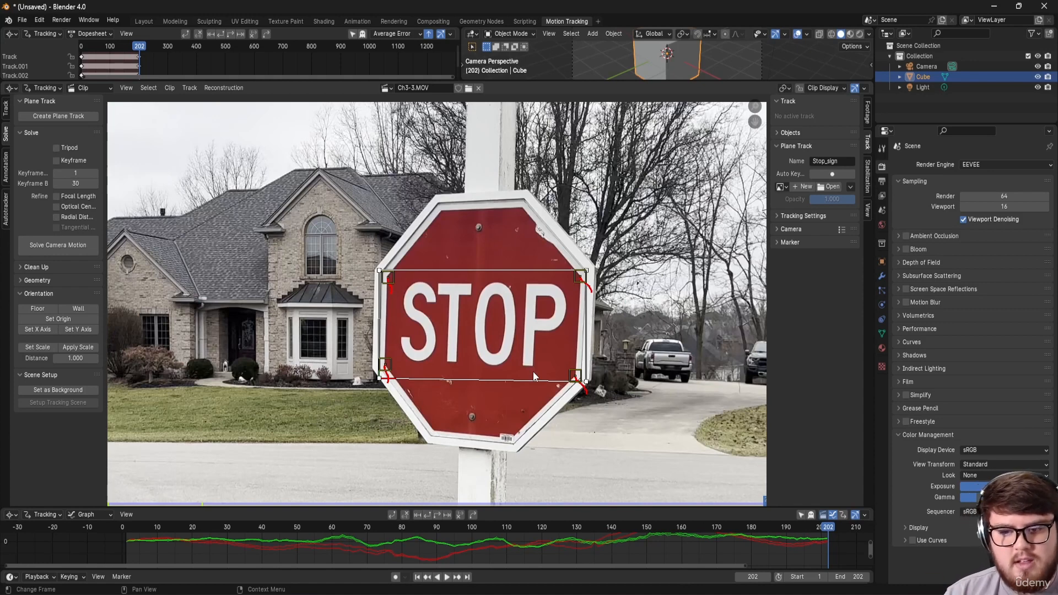
click(126, 529)
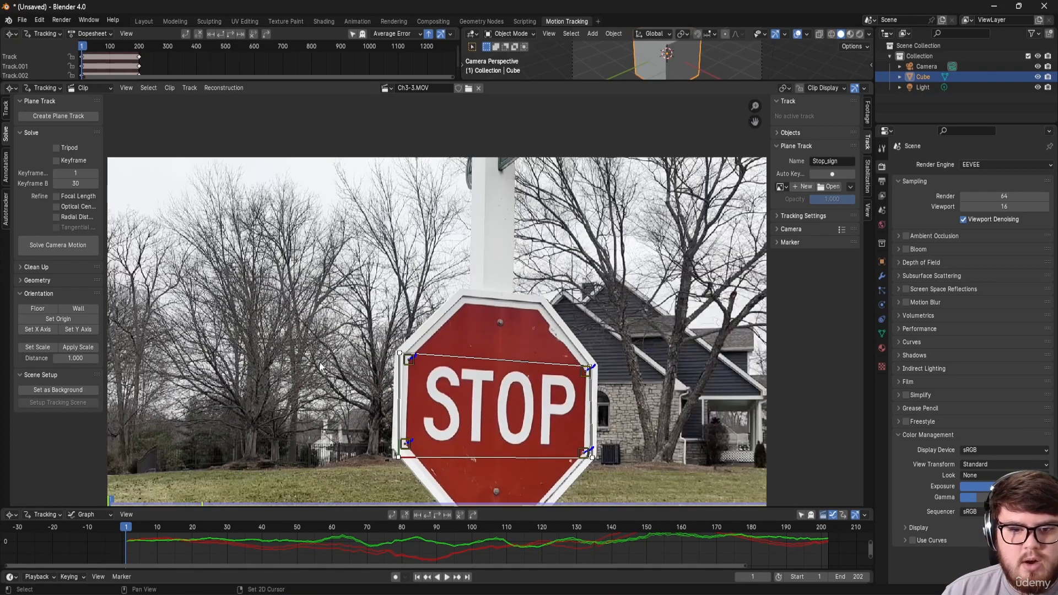
middle_drag(320, 366, 282, 323)
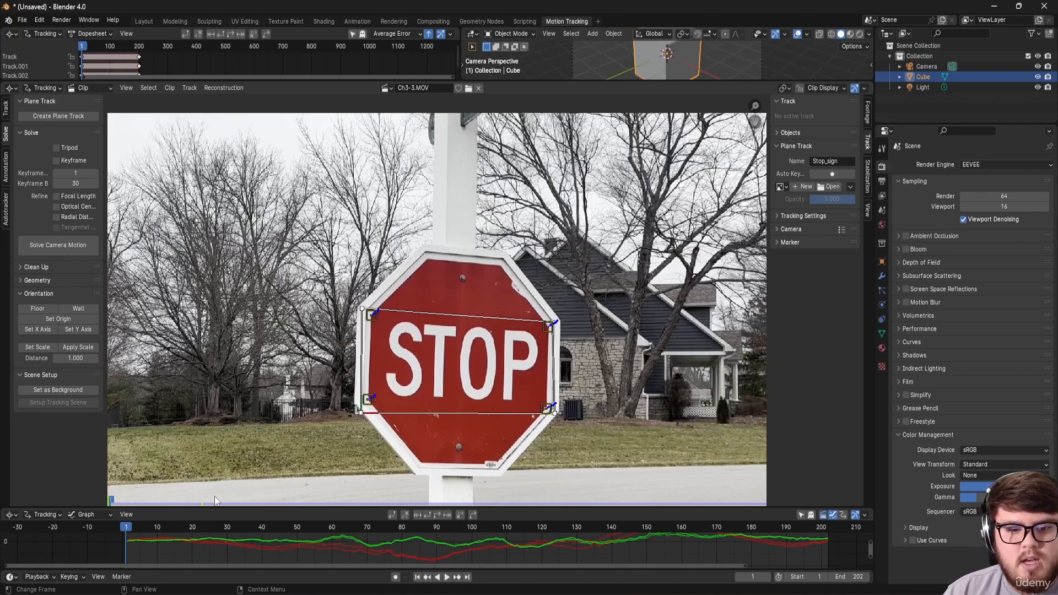
drag(225, 527, 560, 528)
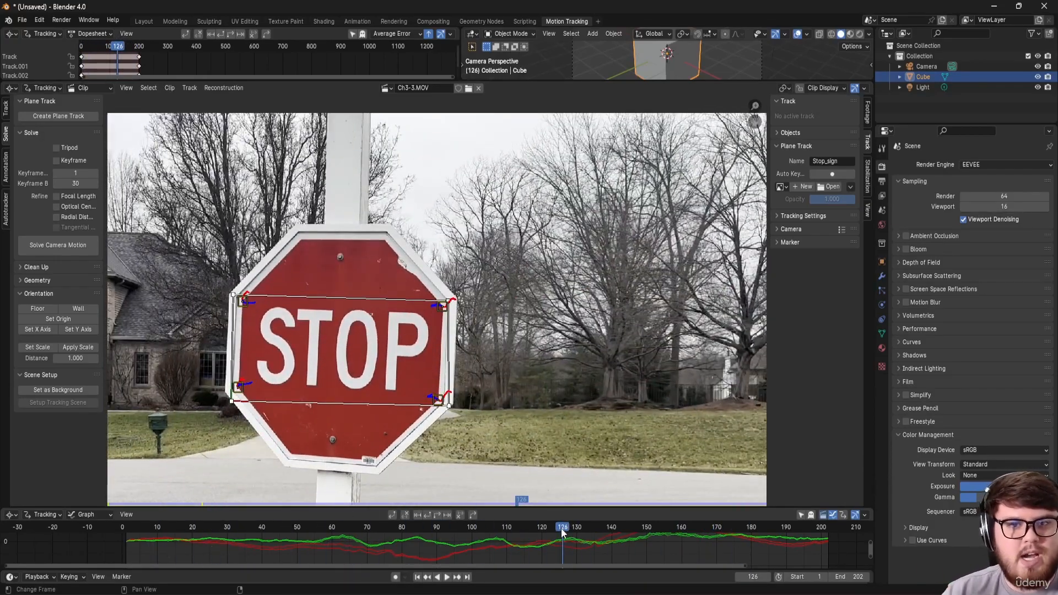
drag(472, 529, 315, 527)
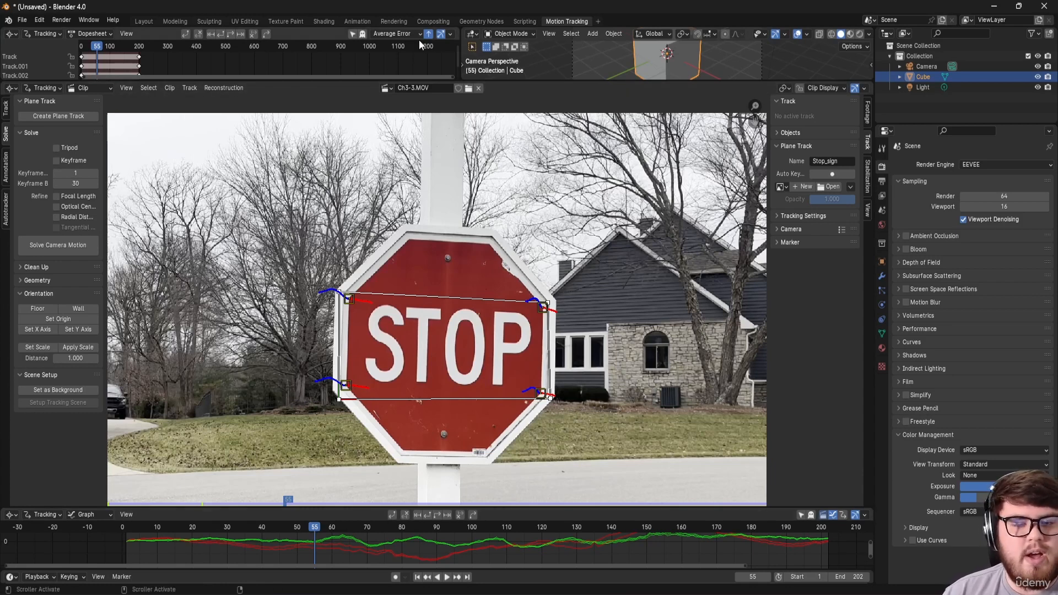
Step: In Compositing, enable Use Nodes and delete the Render Layers node
click(429, 24)
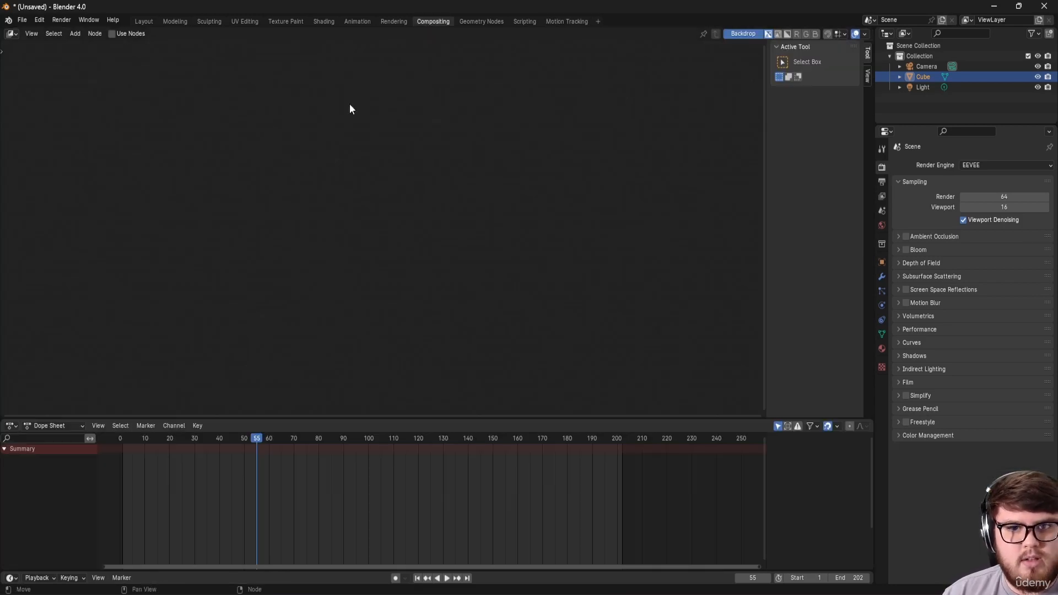
click(118, 35)
click(310, 164)
key(x)
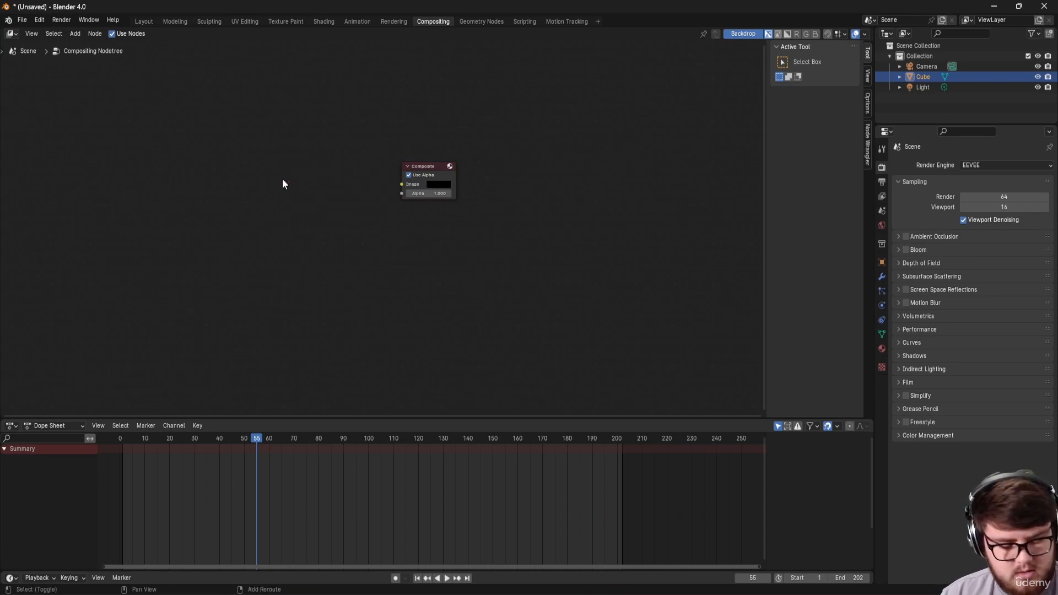
Step: Add a Movie Clip node loaded with Chapter_3/Footage/Ch3-3.MOV
key(shift+a)
text(movie)
key(Return)
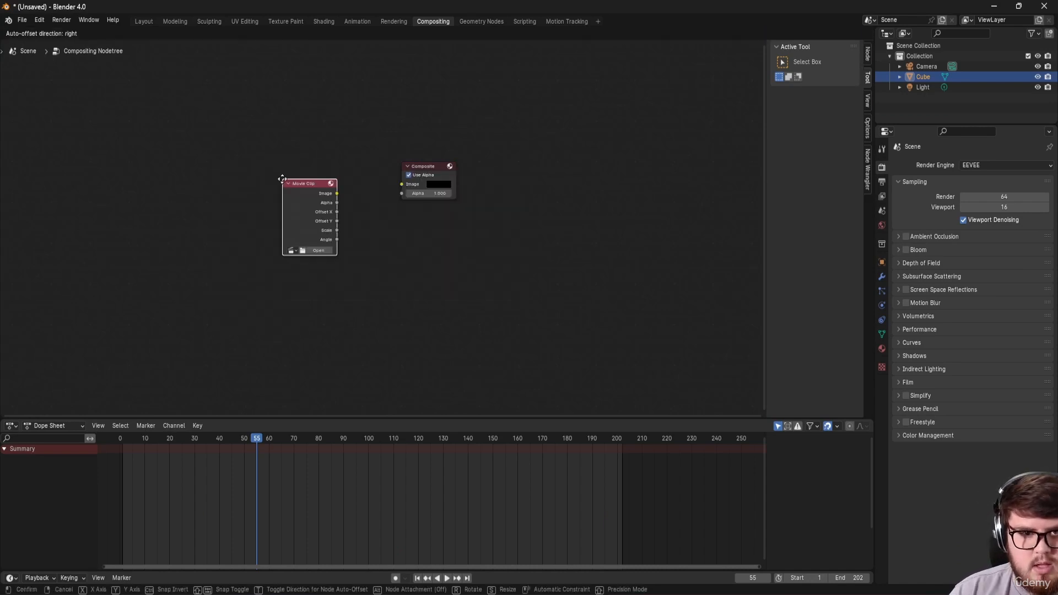
click(253, 185)
click(290, 256)
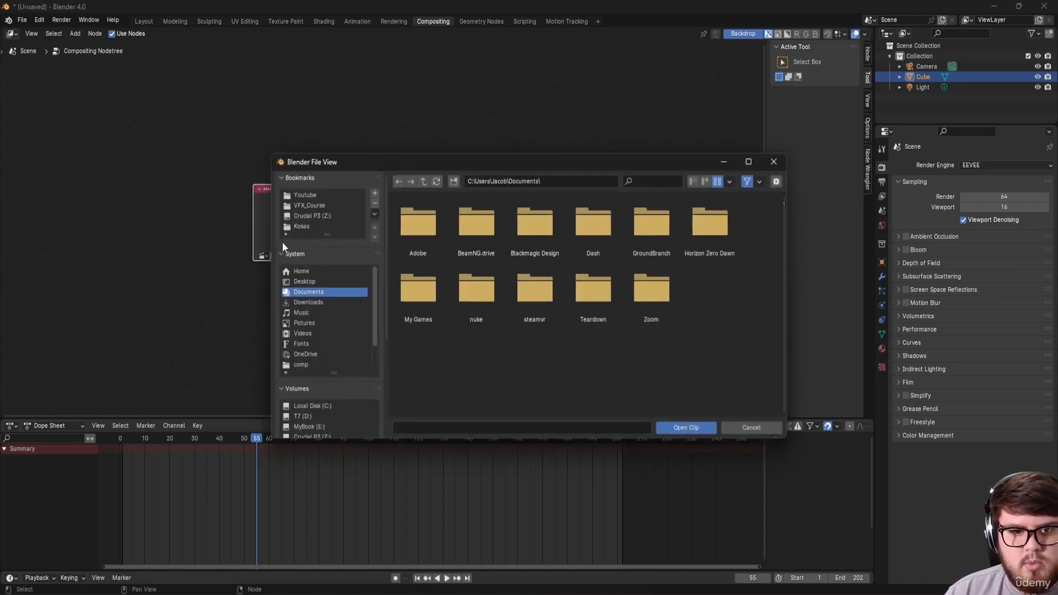
click(310, 209)
double_click(500, 228)
double_click(484, 230)
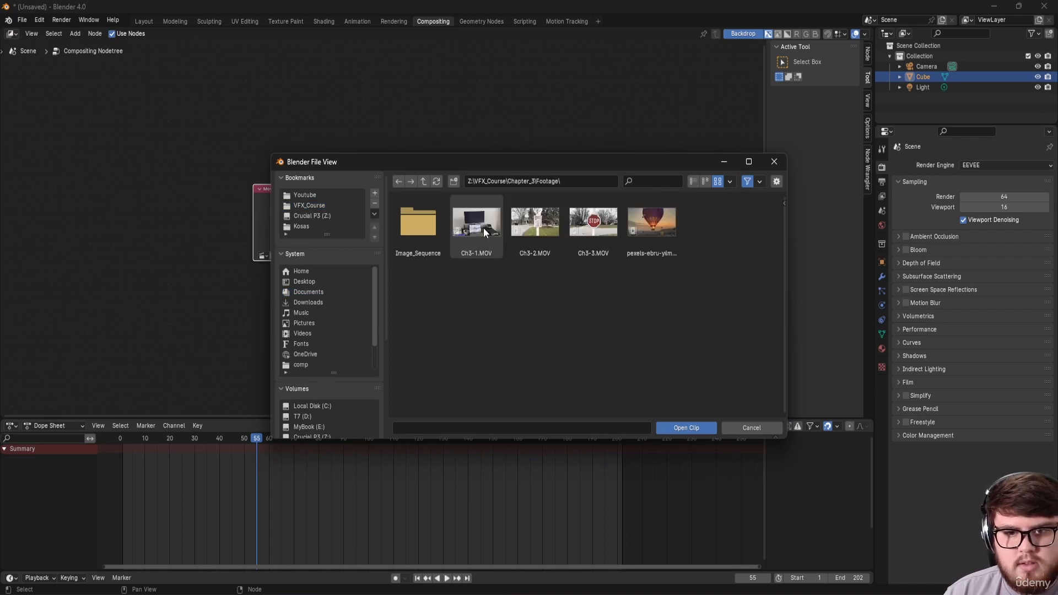
click(593, 222)
click(685, 427)
shift+middle_drag(395, 331, 420, 221)
Step: Add an Image node loaded with Clean_plate00108000.psd below the clip node
key(shift+a)
text(ima)
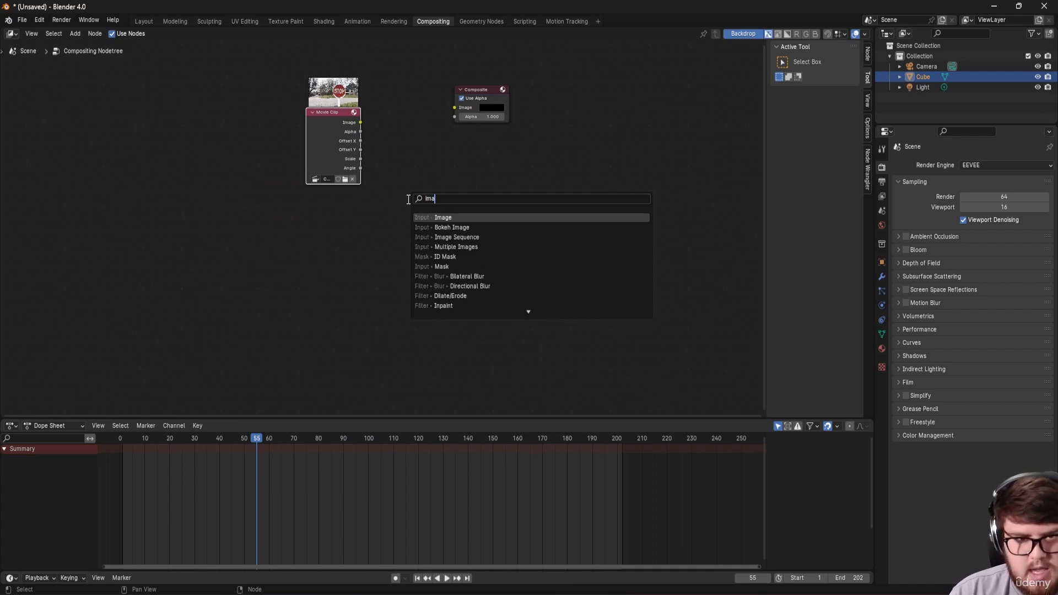
text(ge)
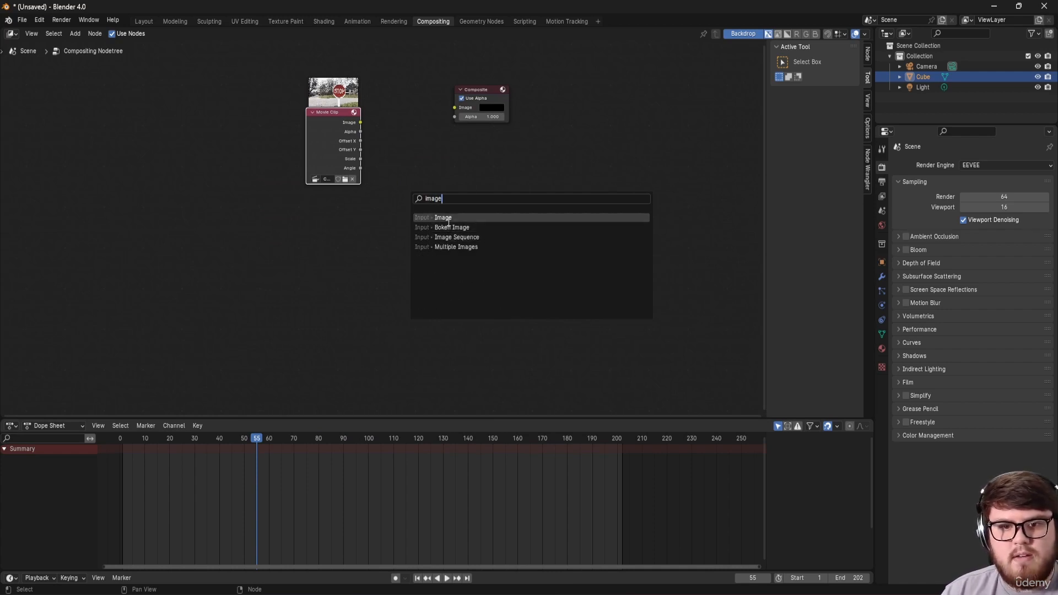
click(444, 218)
click(344, 239)
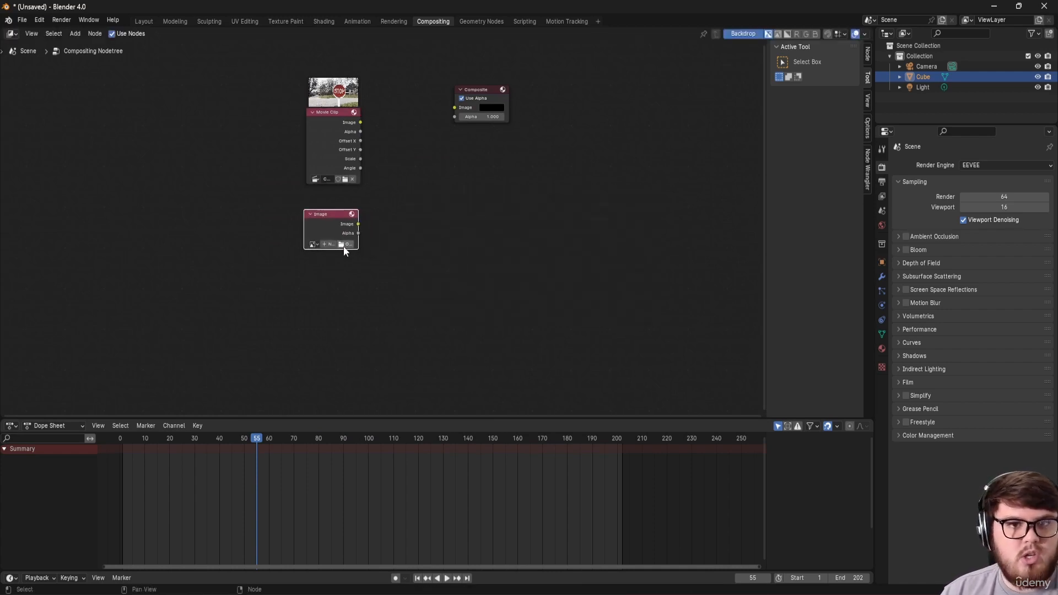
click(346, 244)
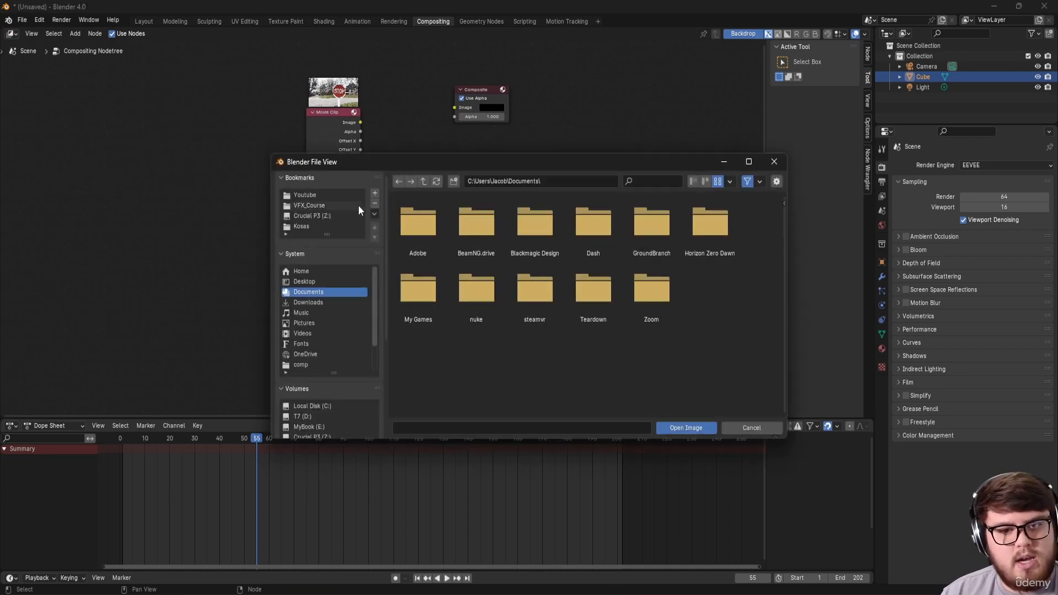
click(321, 206)
click(421, 254)
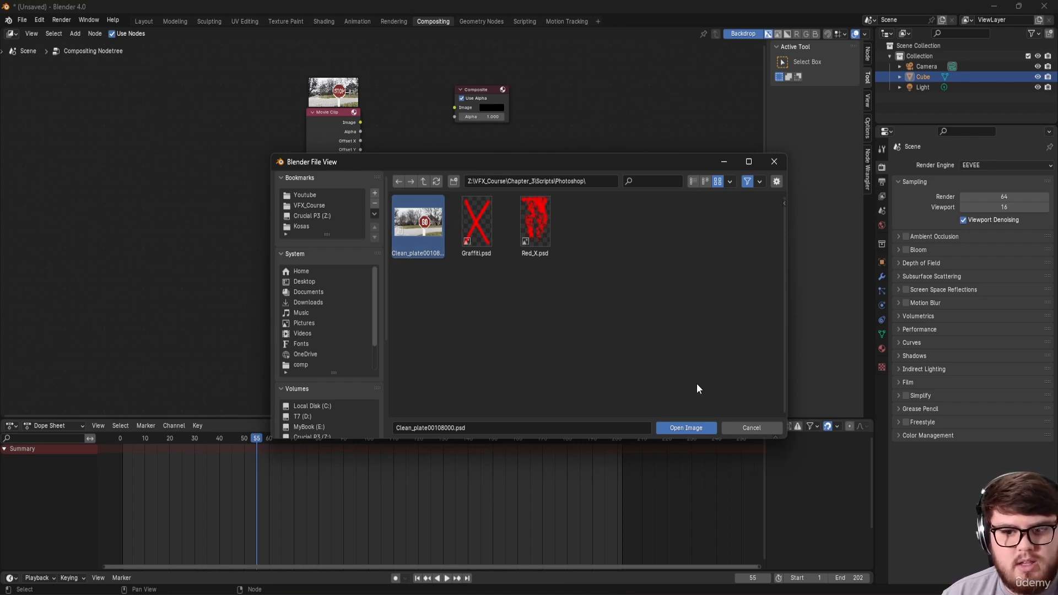
click(690, 428)
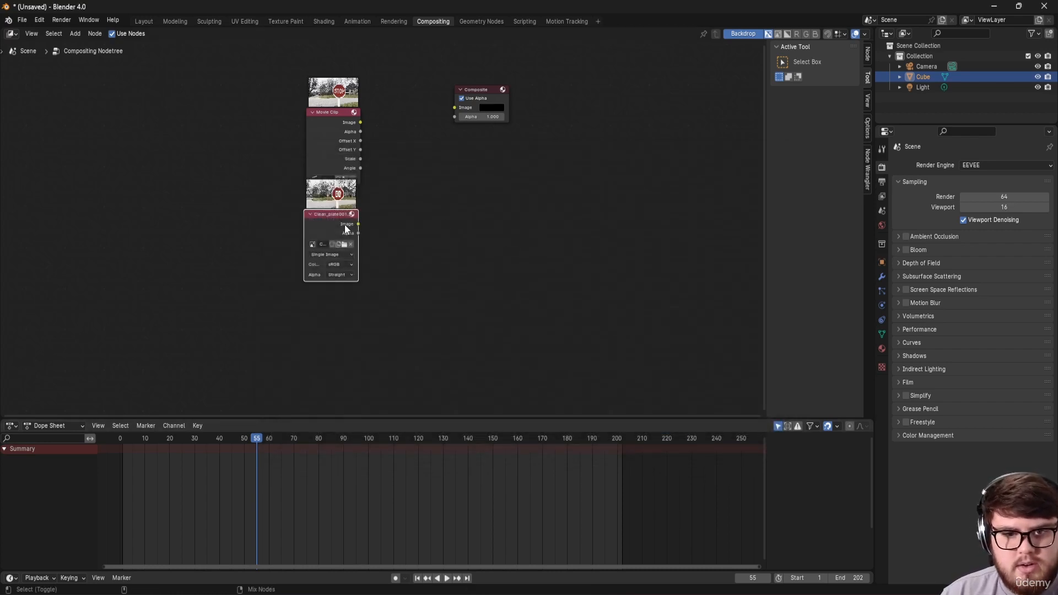
Step: Preview the GO clean plate in the Viewer backdrop, comparing it with the STOP footage
ctrl+shift+click(345, 223)
drag(410, 224, 515, 251)
key(alt+v)
key(alt+v)
key(alt+v)
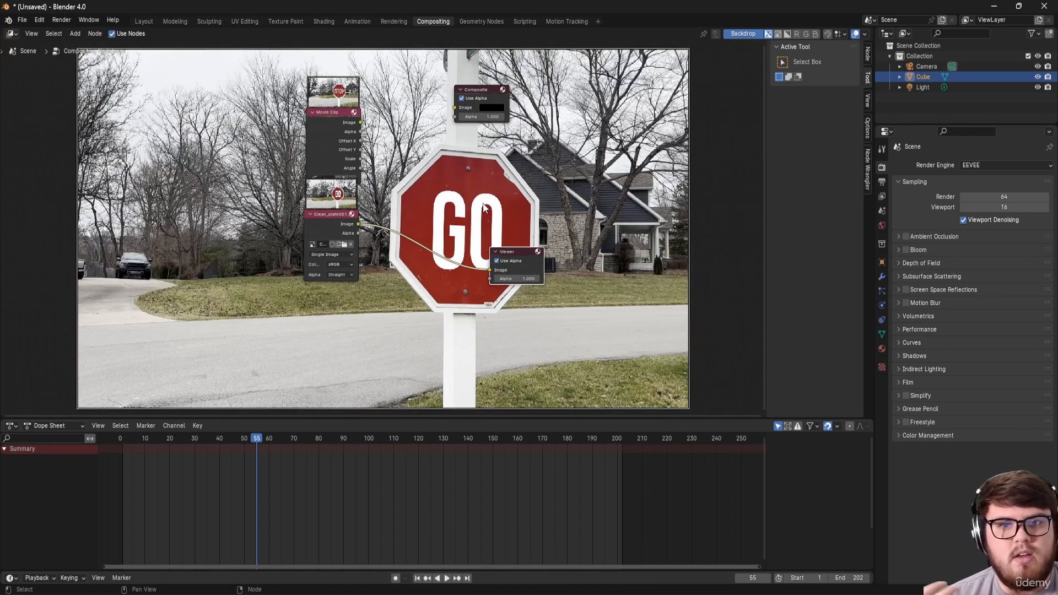
drag(127, 438, 124, 438)
key(space)
key(space)
ctrl+shift+click(345, 122)
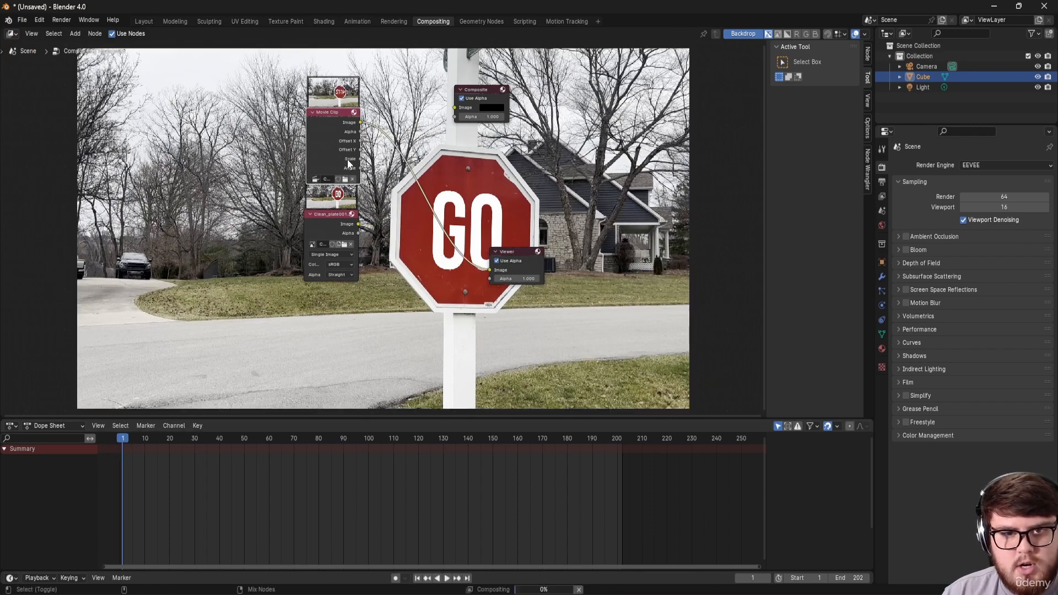
ctrl+shift+click(351, 215)
ctrl+shift+click(348, 127)
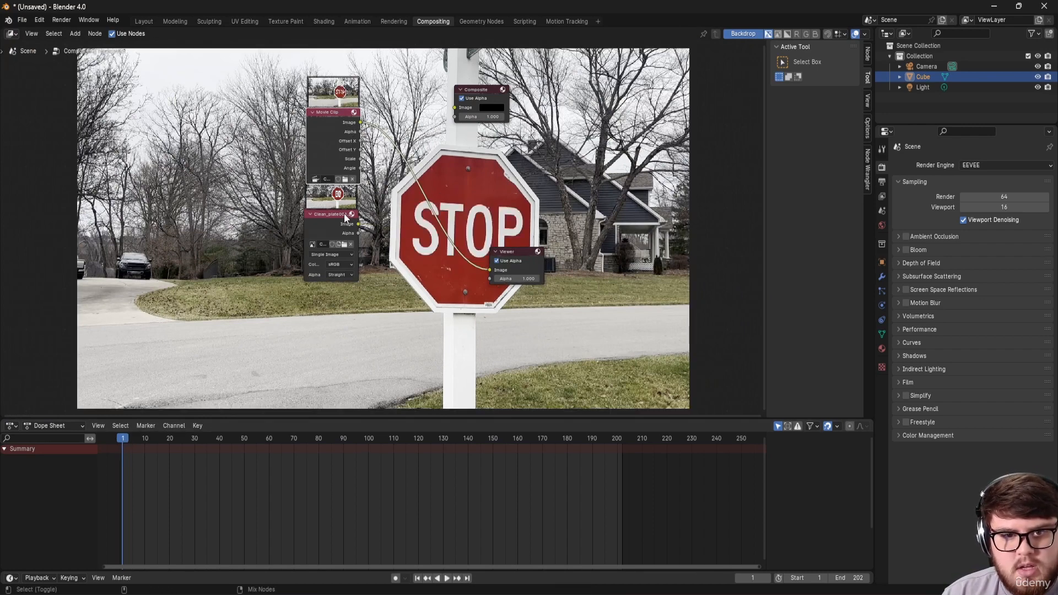
ctrl+shift+click(340, 225)
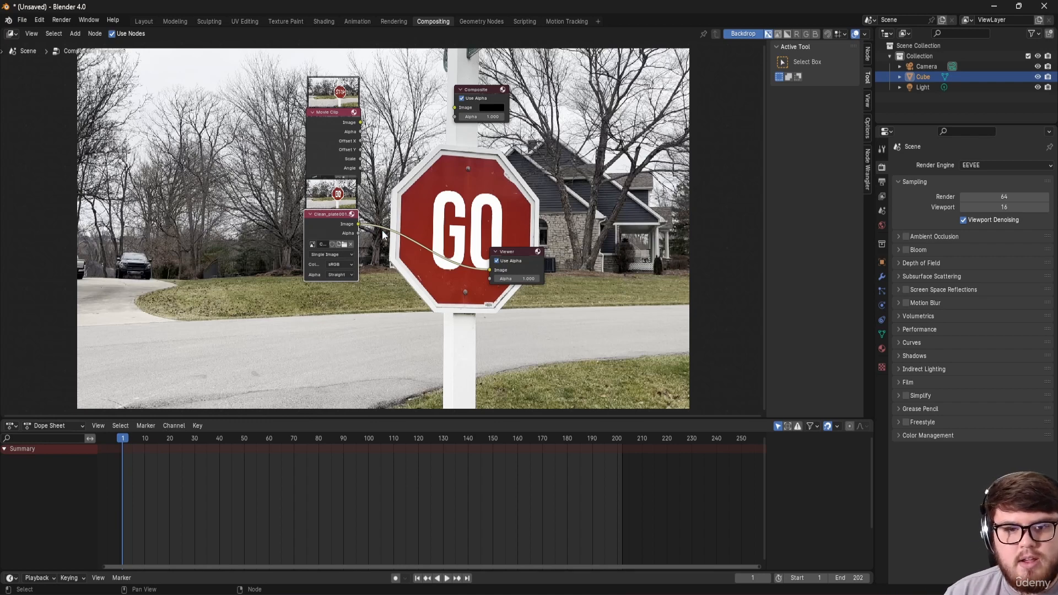
drag(329, 234, 329, 249)
shift+middle_drag(428, 180, 369, 208)
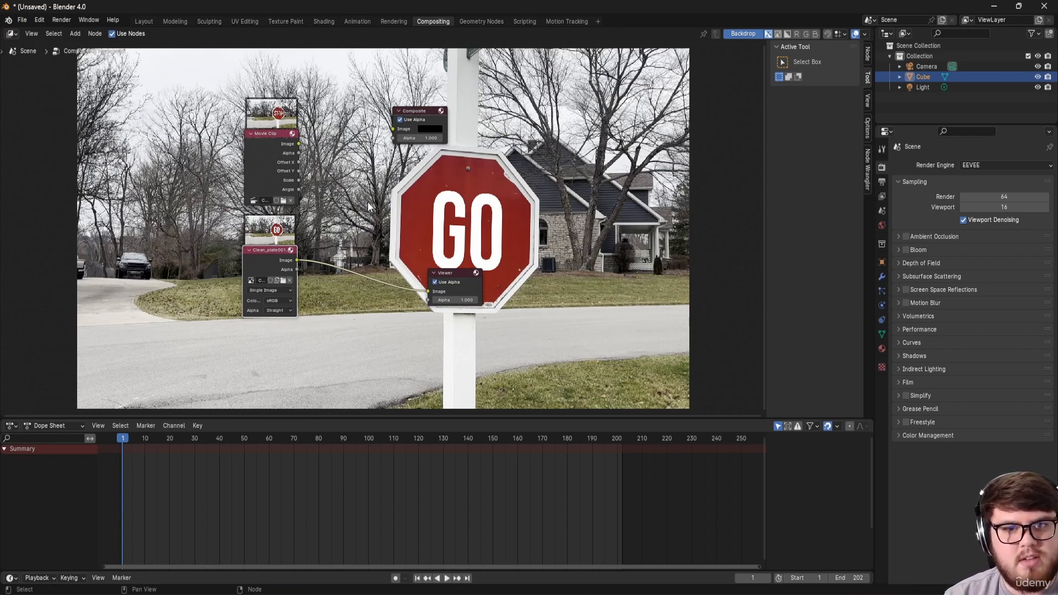
Step: Add an Alpha Over node combining the clean plate and clip footage, previewed in the Viewer
key(shift+a)
text(alpha)
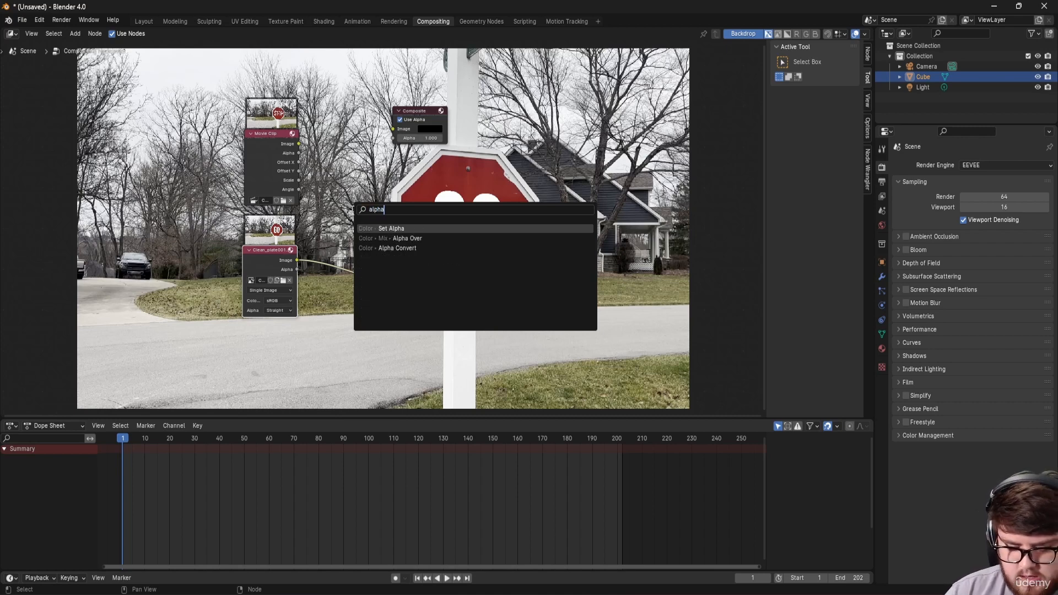
key(Down)
key(Return)
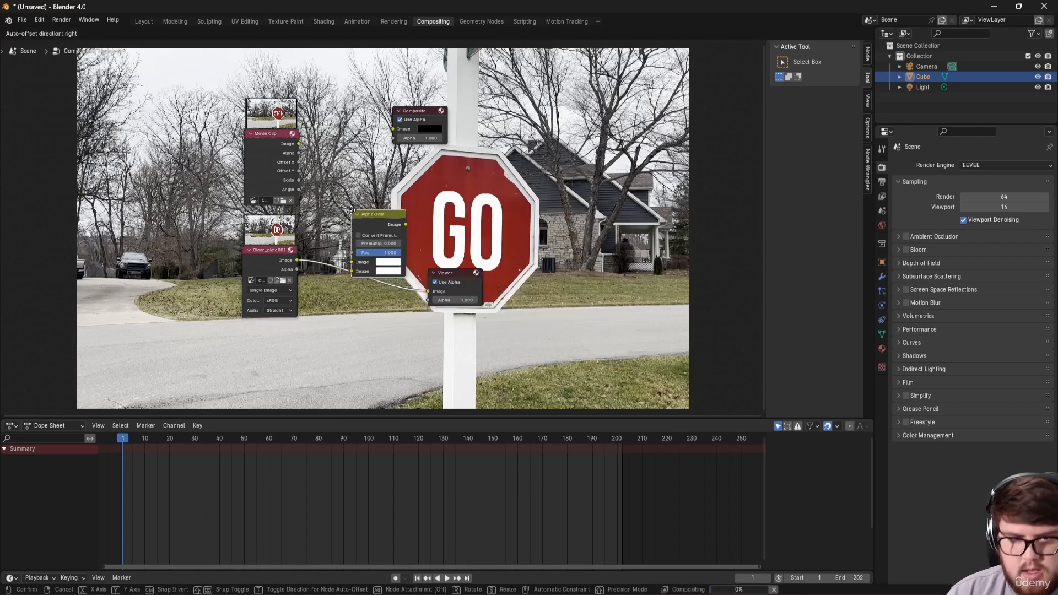
click(388, 190)
drag(295, 259, 384, 249)
drag(298, 143, 391, 240)
middle_drag(409, 237, 340, 268)
ctrl+shift+click(340, 269)
drag(389, 305, 510, 317)
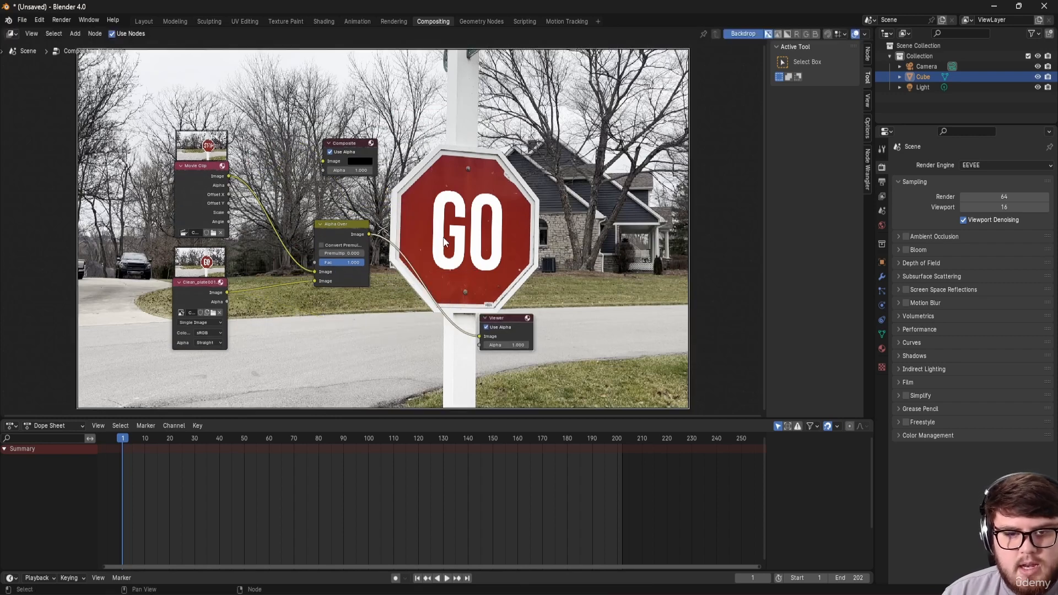
middle_drag(429, 234, 421, 264)
Step: Insert a Plane Track Deform using Ch3-3.MOV, Camera object and Stop_sign track
drag(306, 311, 283, 318)
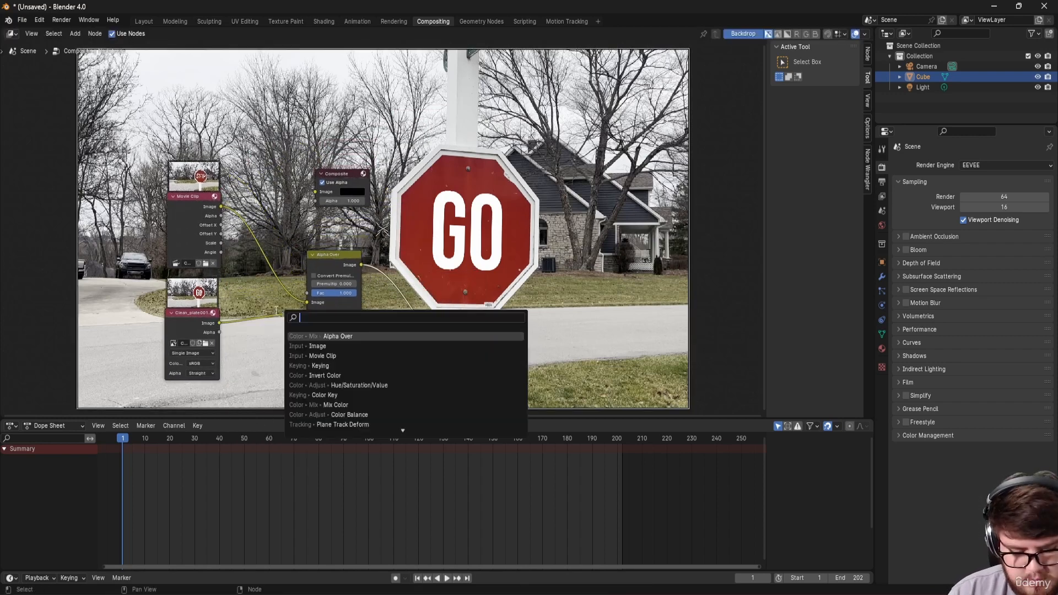
text(plan)
key(Return)
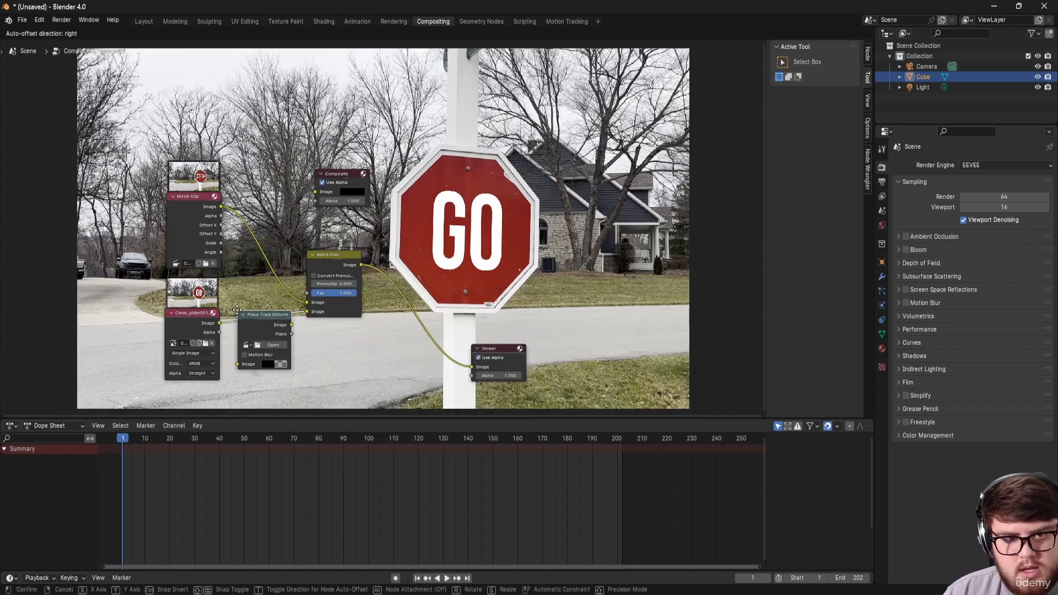
click(270, 331)
click(260, 344)
click(271, 359)
click(266, 355)
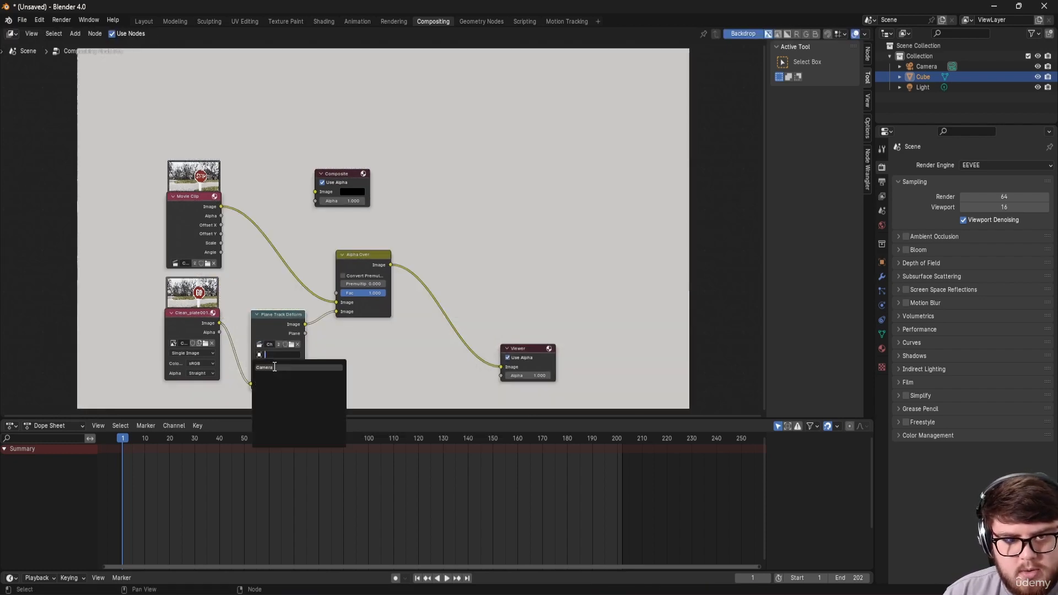
click(273, 366)
click(273, 364)
click(279, 376)
middle_drag(352, 371, 291, 300)
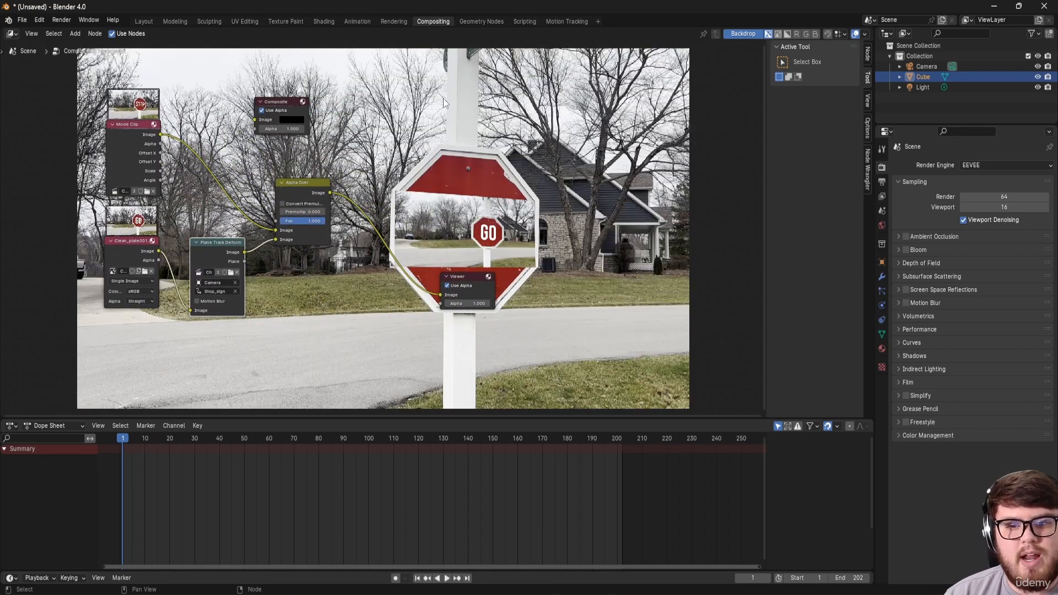
Step: Return to Motion Tracking and zoom the clip view onto the Stop_sign plane track
click(554, 22)
scroll(390, 351, up, 3)
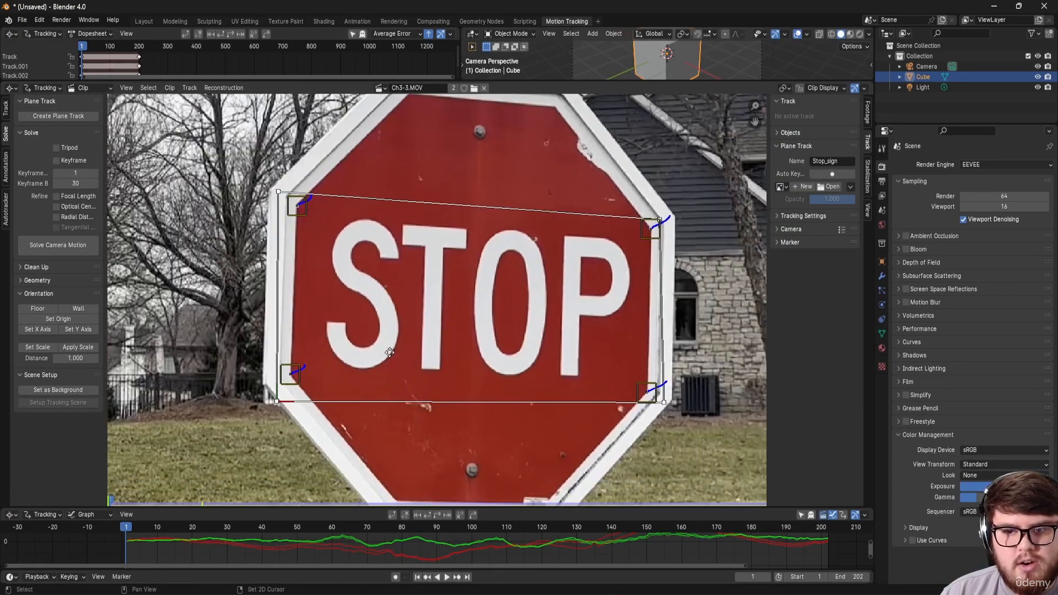
middle_drag(390, 351, 393, 363)
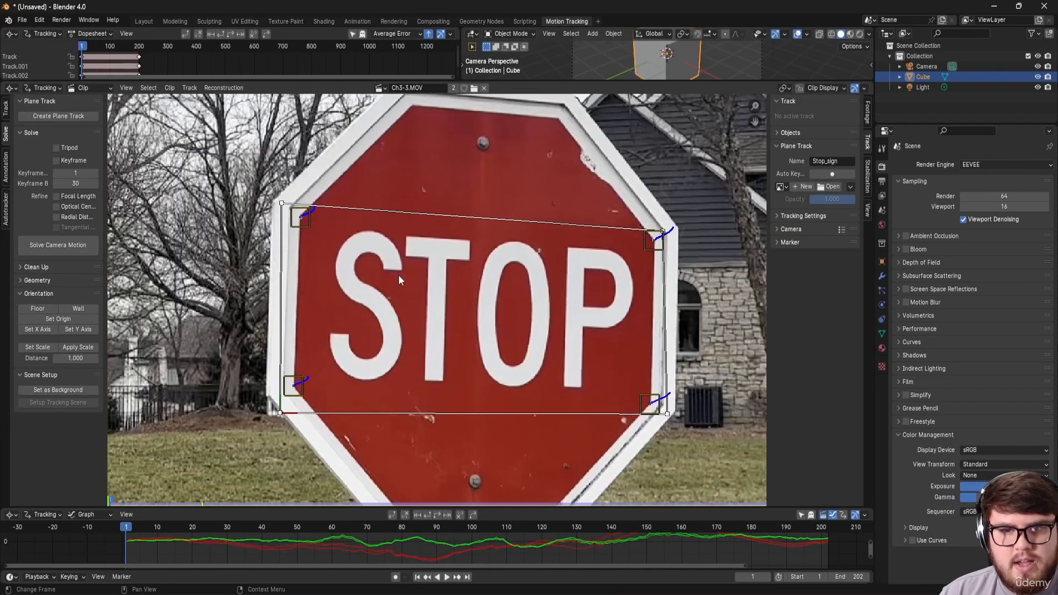
click(433, 21)
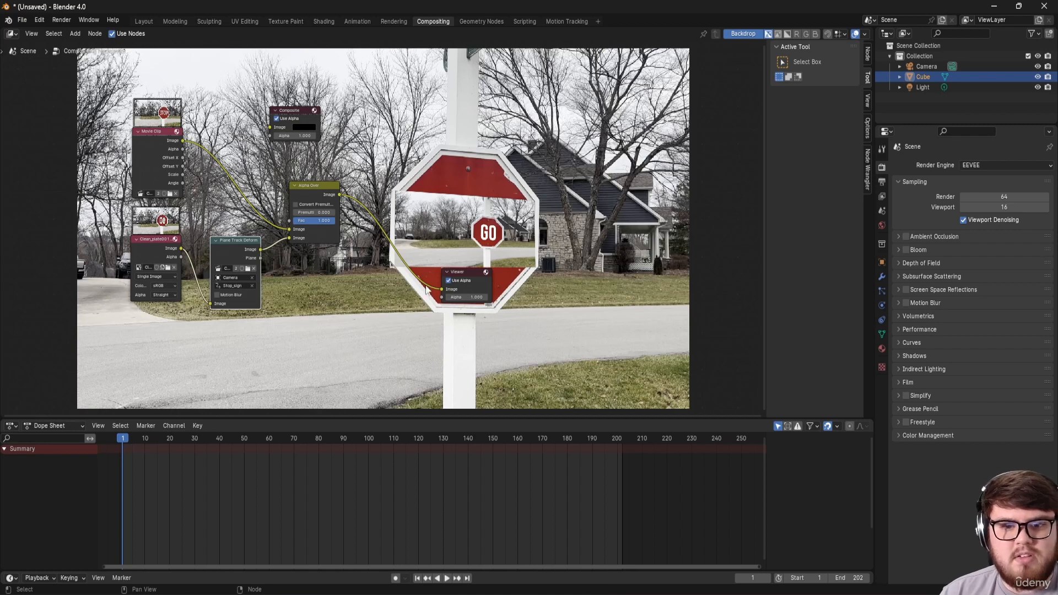
click(552, 22)
scroll(469, 359, down, 8)
scroll(469, 359, up, 3)
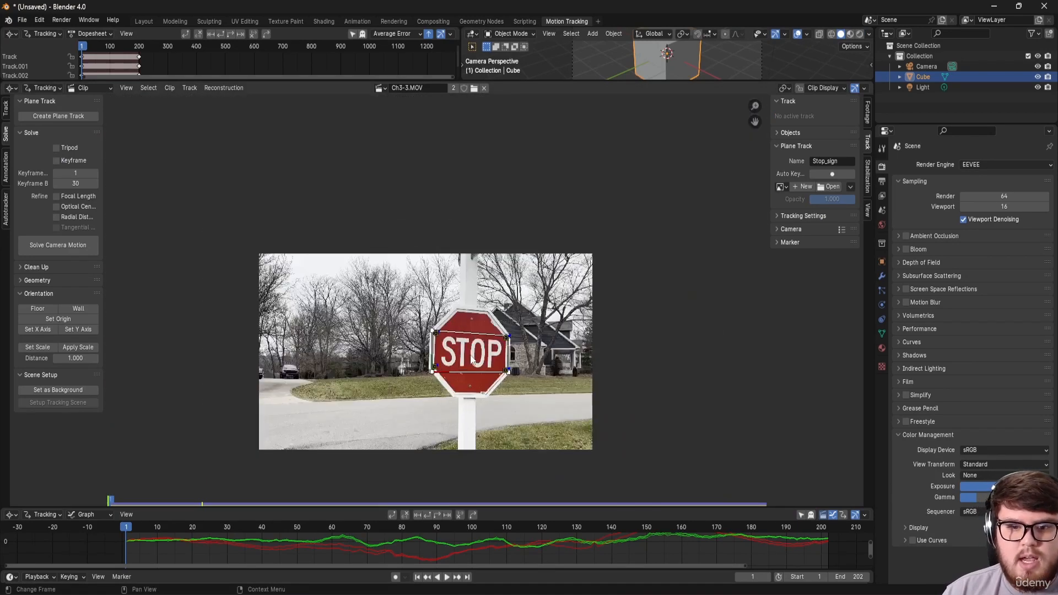
middle_drag(470, 359, 544, 252)
scroll(491, 230, up, 1)
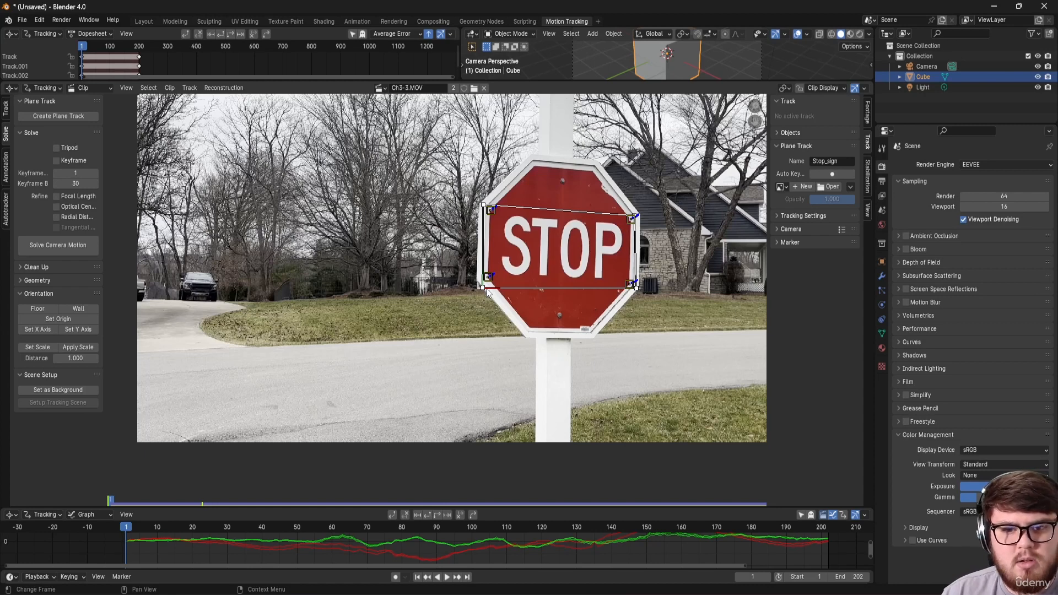
Step: Roughly drag the Stop_sign plane track's four corners out toward the footage frame's corners
drag(483, 290, 136, 441)
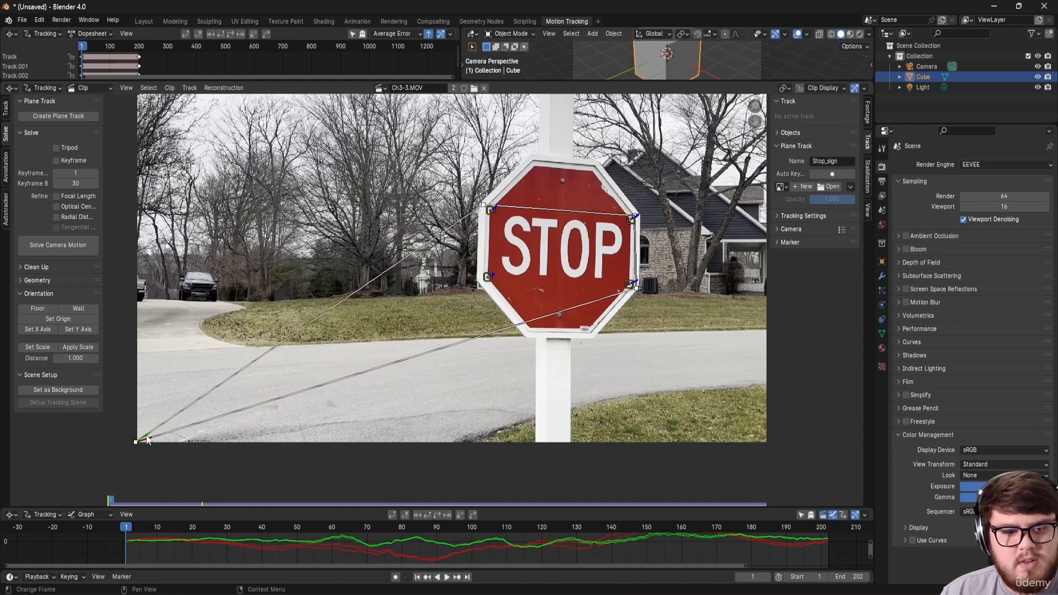
middle_drag(356, 301, 389, 395)
drag(517, 299, 177, 147)
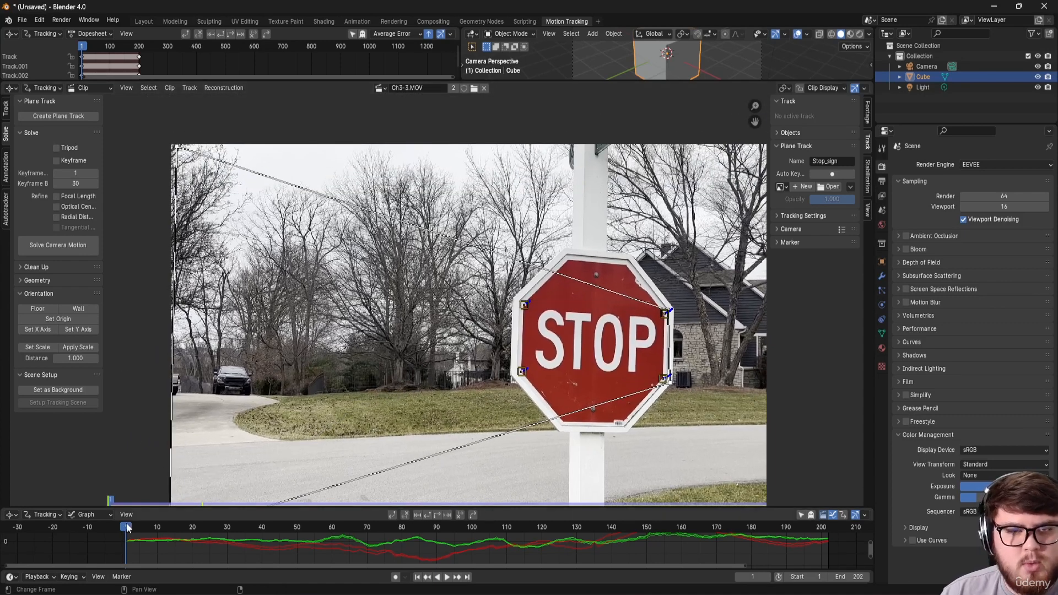
middle_drag(465, 323, 382, 332)
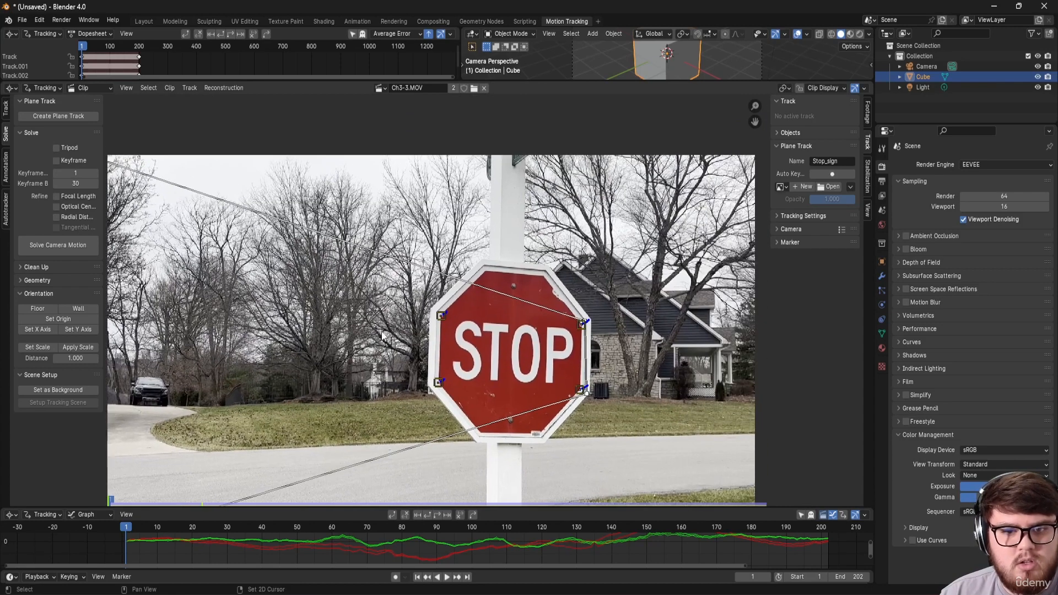
middle_drag(488, 313, 537, 342)
drag(634, 351, 711, 269)
middle_drag(695, 266, 577, 275)
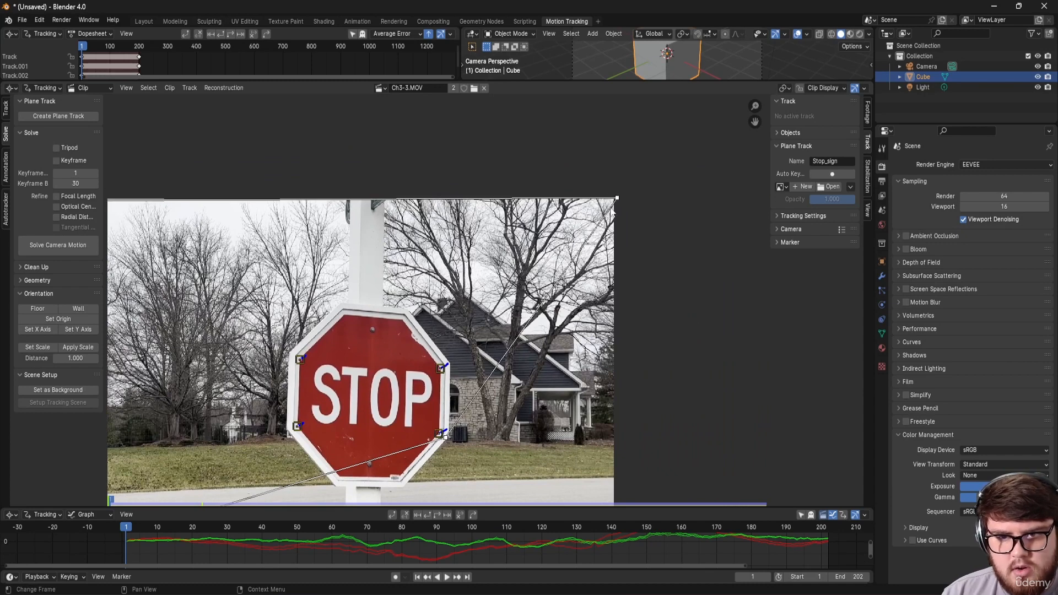
middle_drag(507, 379, 400, 180)
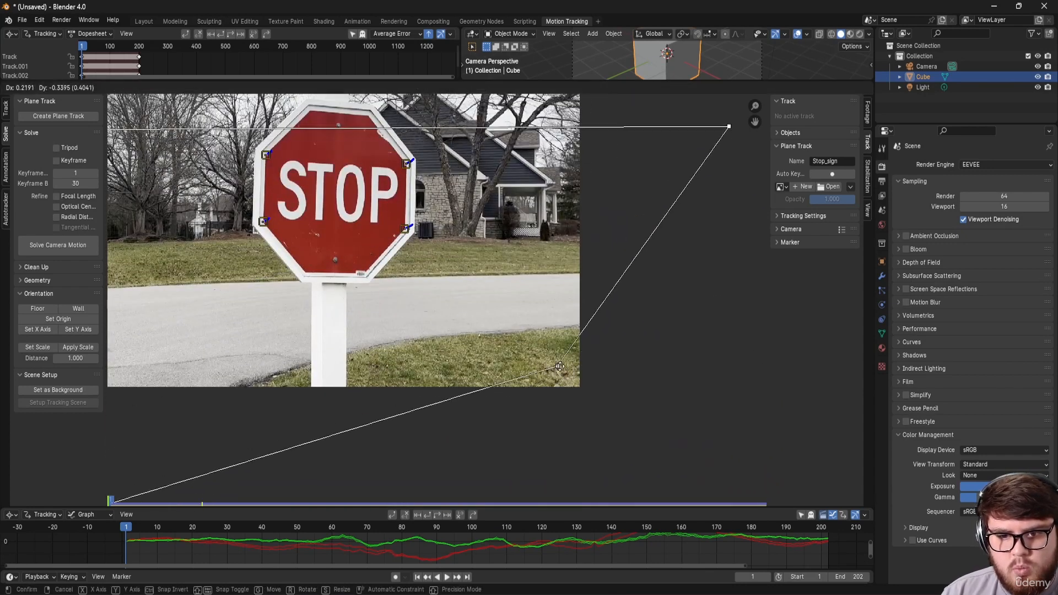
click(409, 230)
mouse_move(411, 232)
mouse_down()
mouse_move(558, 385)
mouse_move(583, 389)
mouse_up()
Step: Zoom in and snap the lower-right and upper-right corners exactly onto the frame corners
scroll(581, 387, up, 6)
scroll(582, 390, up, 5)
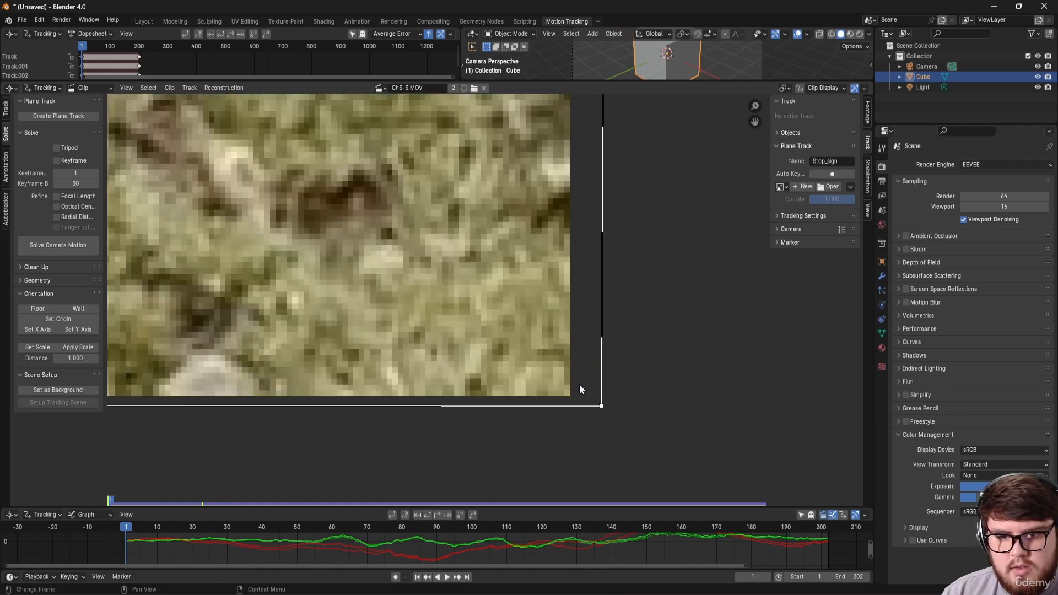
scroll(585, 393, up, 1)
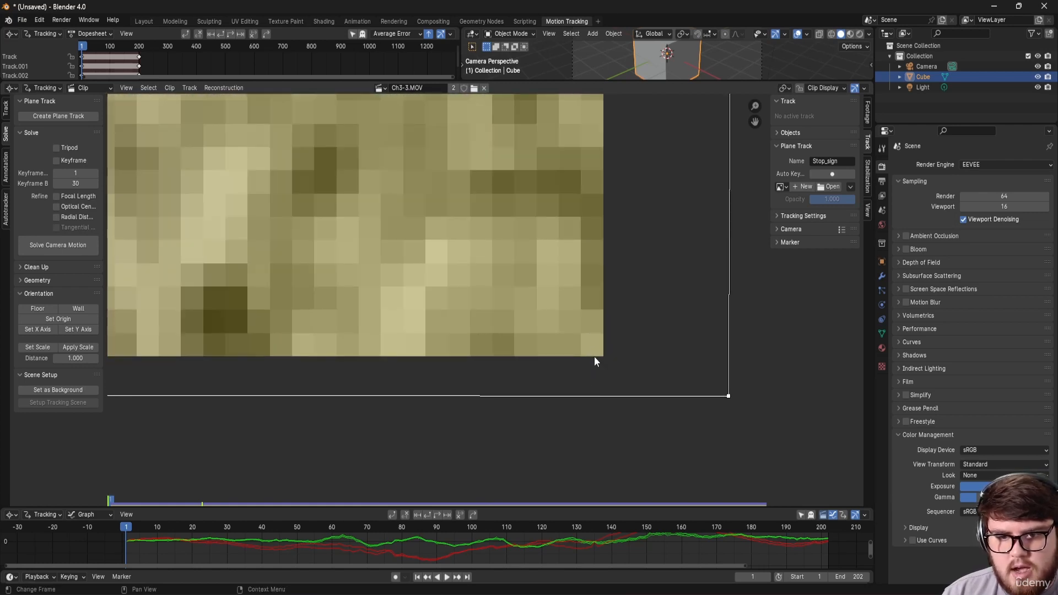
drag(732, 399, 606, 360)
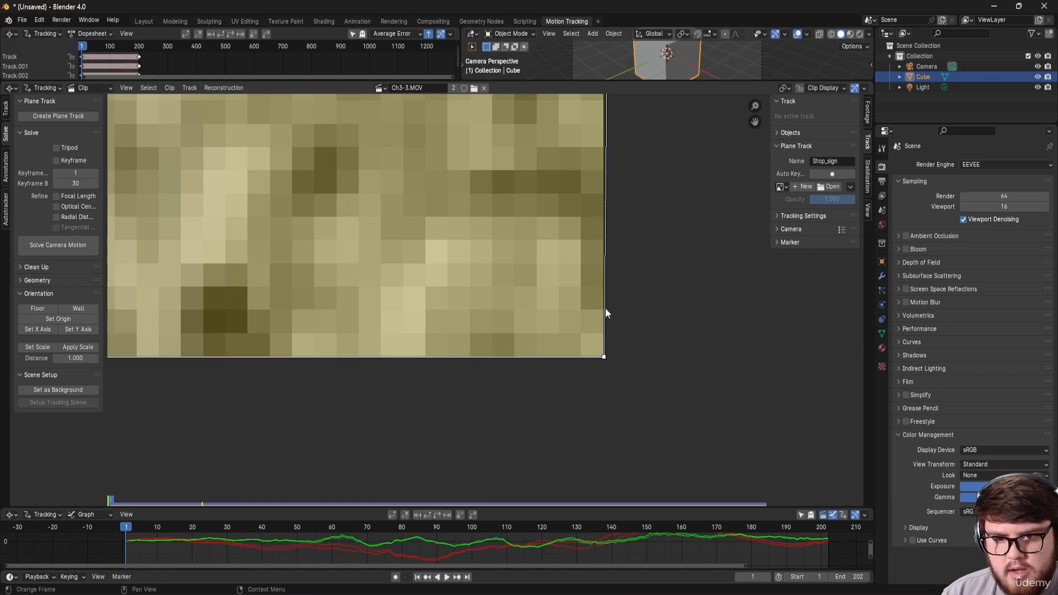
scroll(604, 309, down, 6)
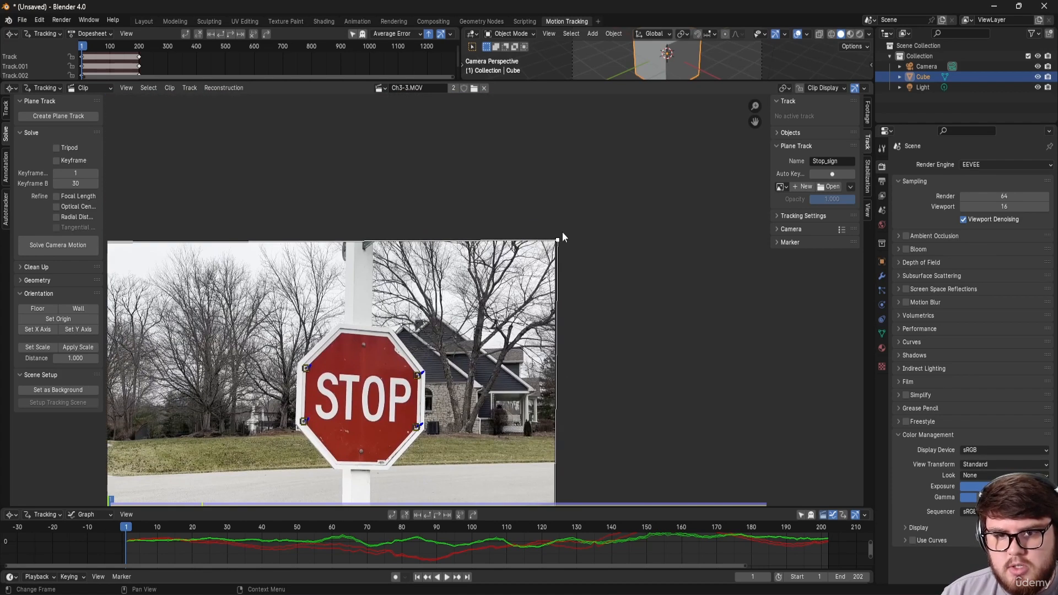
scroll(557, 240, up, 5)
drag(723, 145, 547, 221)
scroll(474, 237, down, 15)
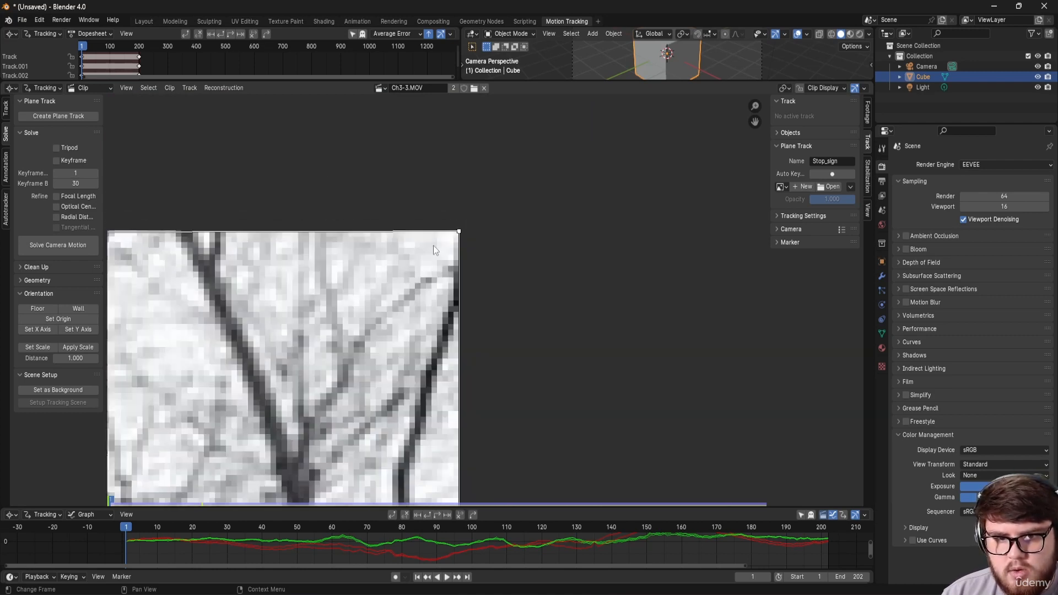
Step: Precisely align the upper-left and lower-left corners with the footage's top-left and bottom-left corners
middle_drag(426, 245, 504, 275)
scroll(354, 220, up, 13)
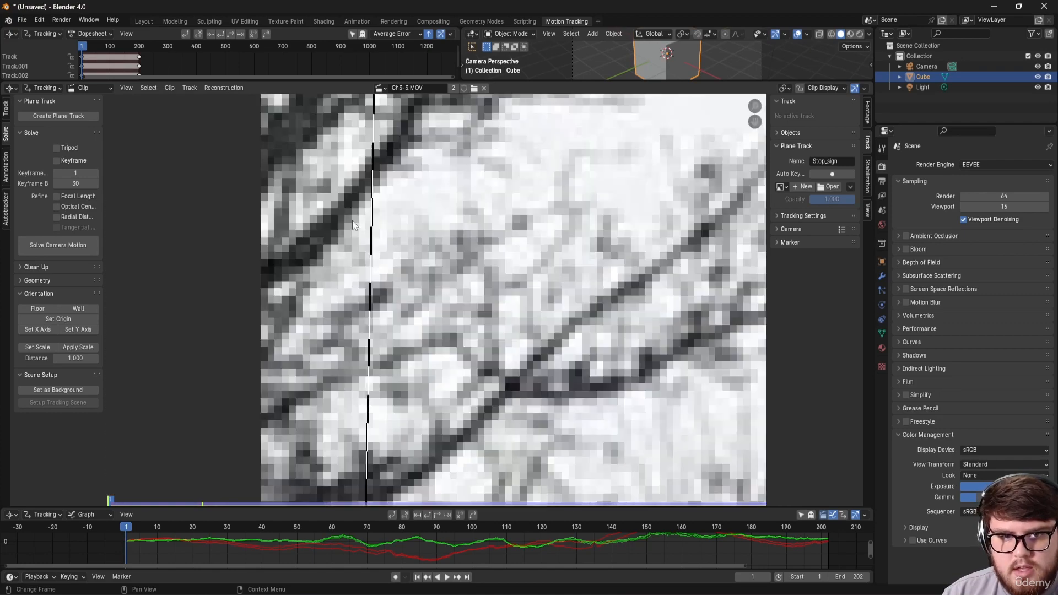
middle_drag(352, 221, 459, 336)
drag(487, 170, 344, 124)
scroll(342, 129, up, 10)
middle_drag(398, 265, 383, 285)
scroll(374, 231, up, 2)
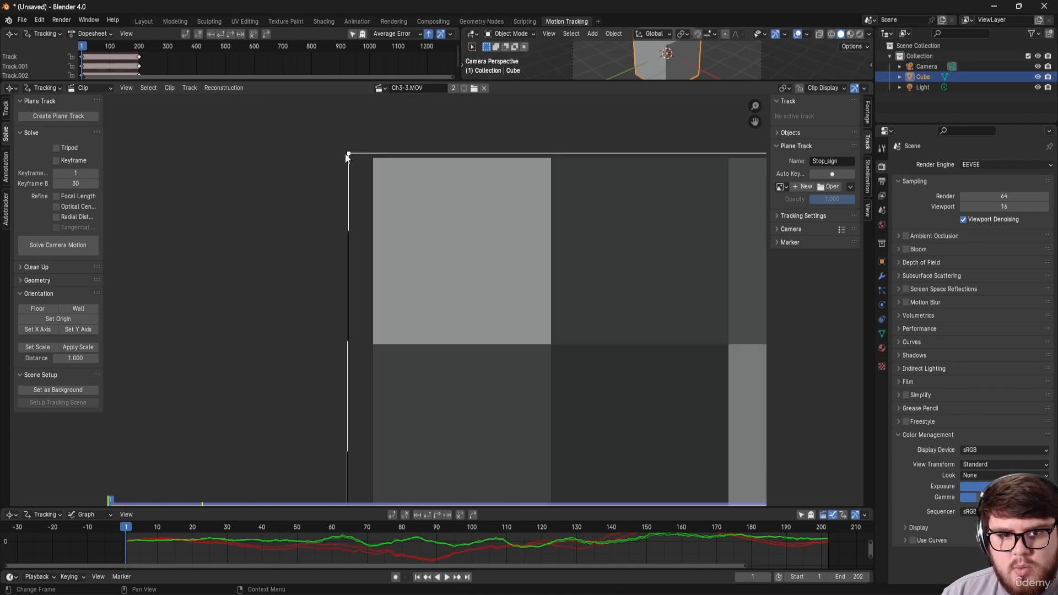
drag(347, 156, 374, 158)
scroll(435, 297, down, 20)
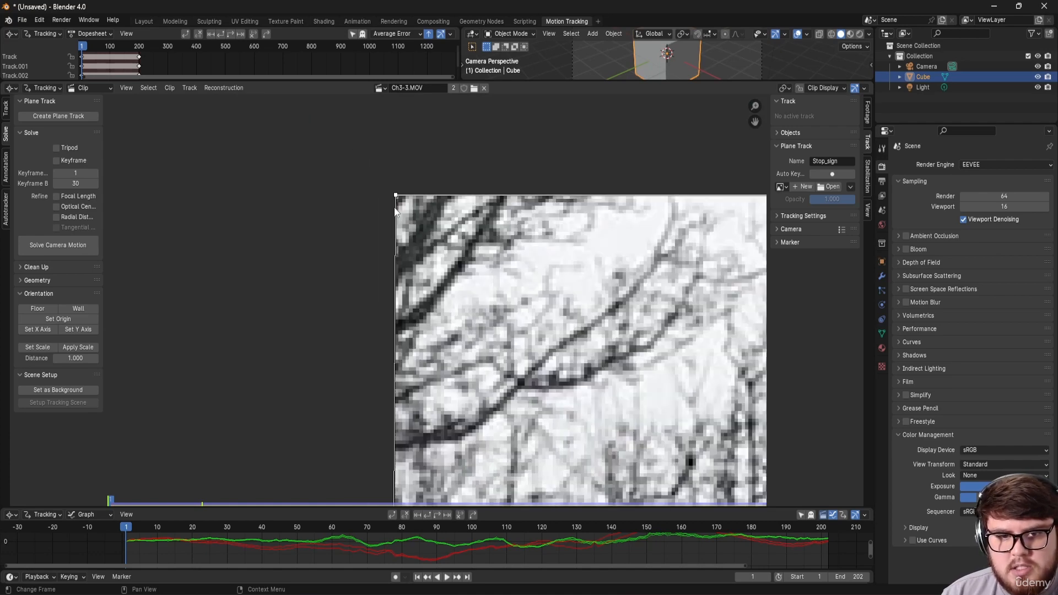
scroll(412, 264, up, 10)
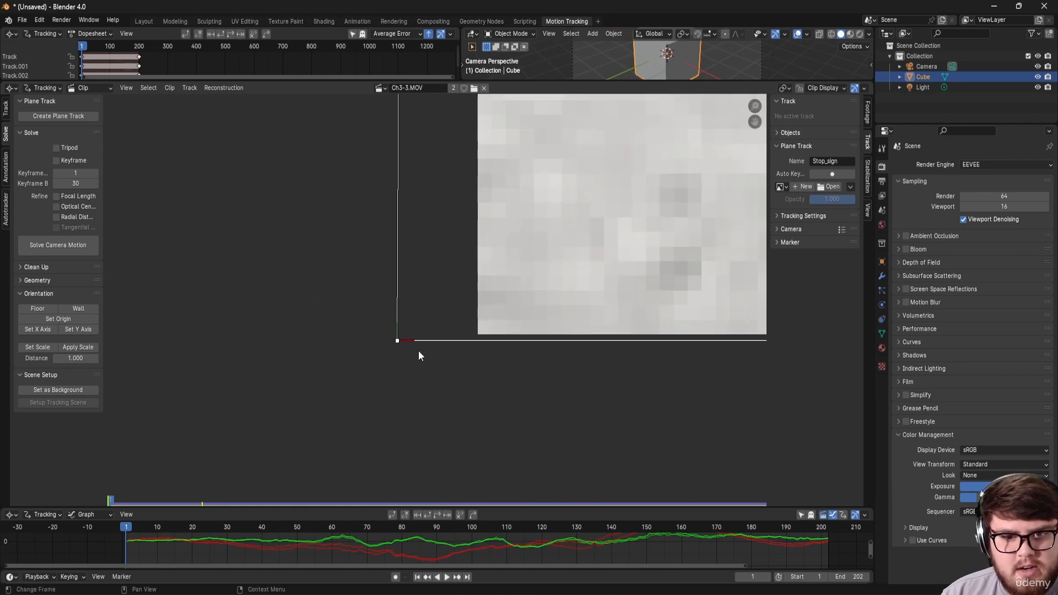
scroll(487, 298, up, 5)
drag(204, 352, 462, 333)
scroll(491, 281, down, 10)
scroll(508, 252, down, 15)
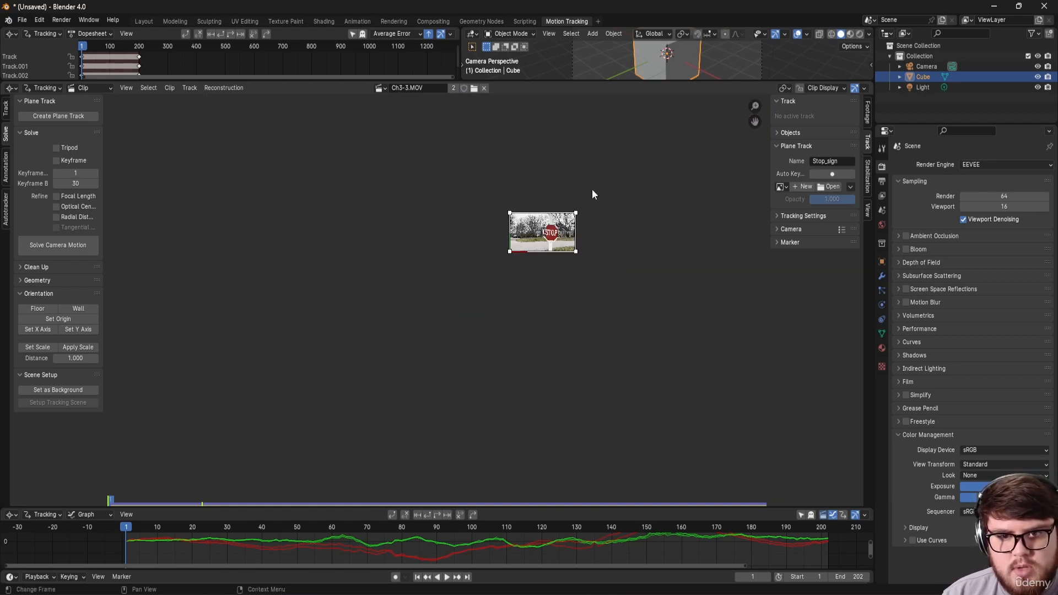
scroll(554, 227, up, 8)
scroll(591, 222, up, 1)
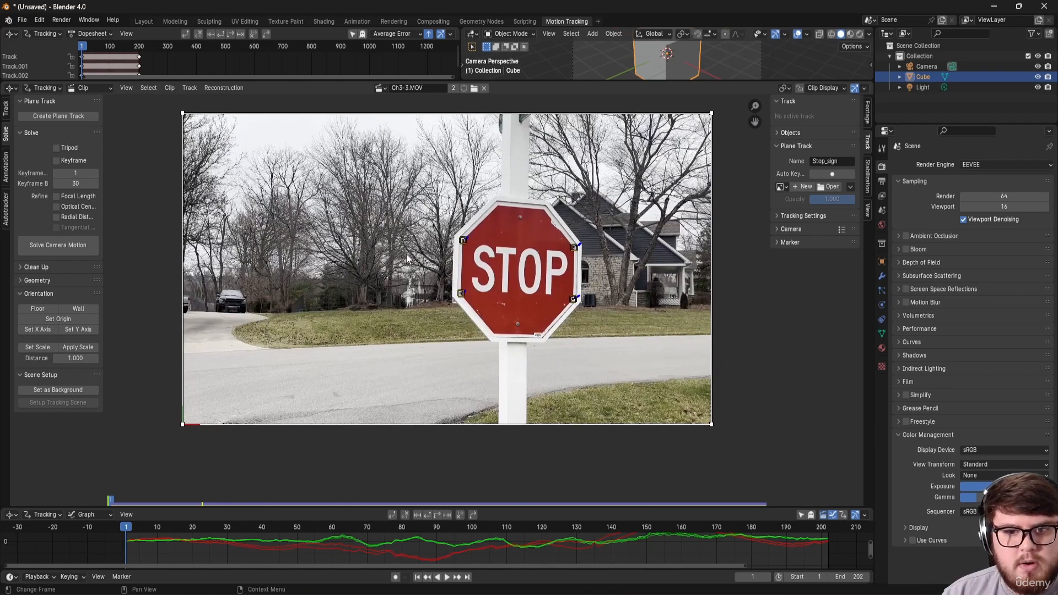
Step: Save the project, then scrub and play through the clip to check the plane track
key(ctrl+s)
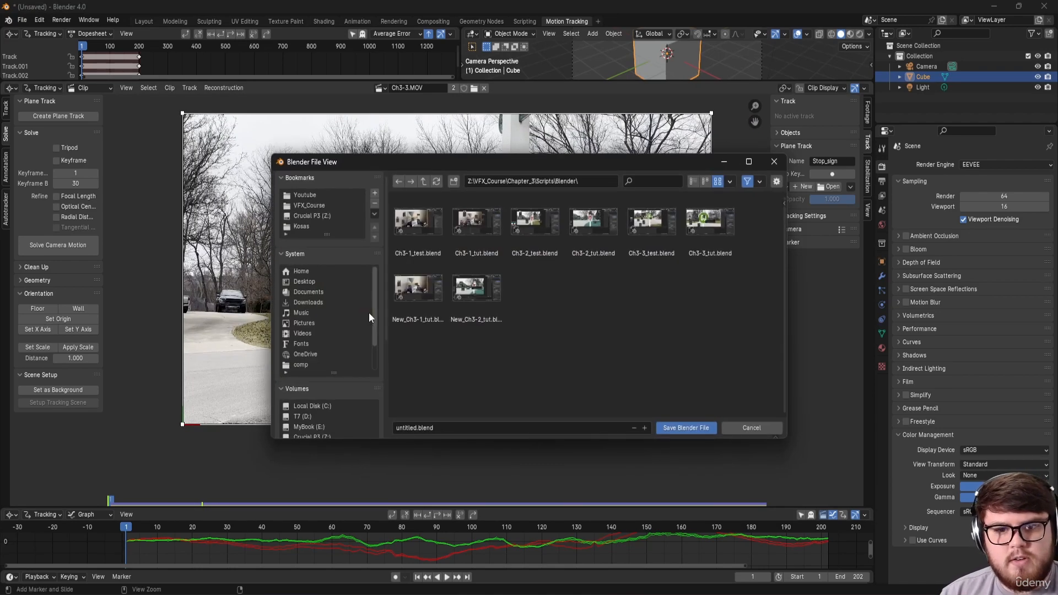
click(730, 428)
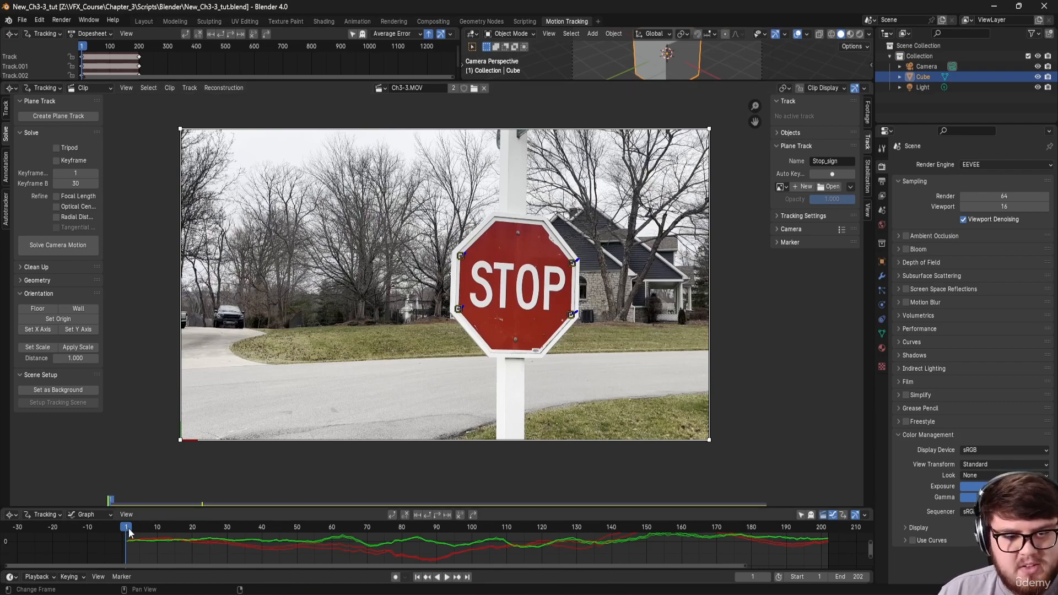
drag(128, 532, 678, 525)
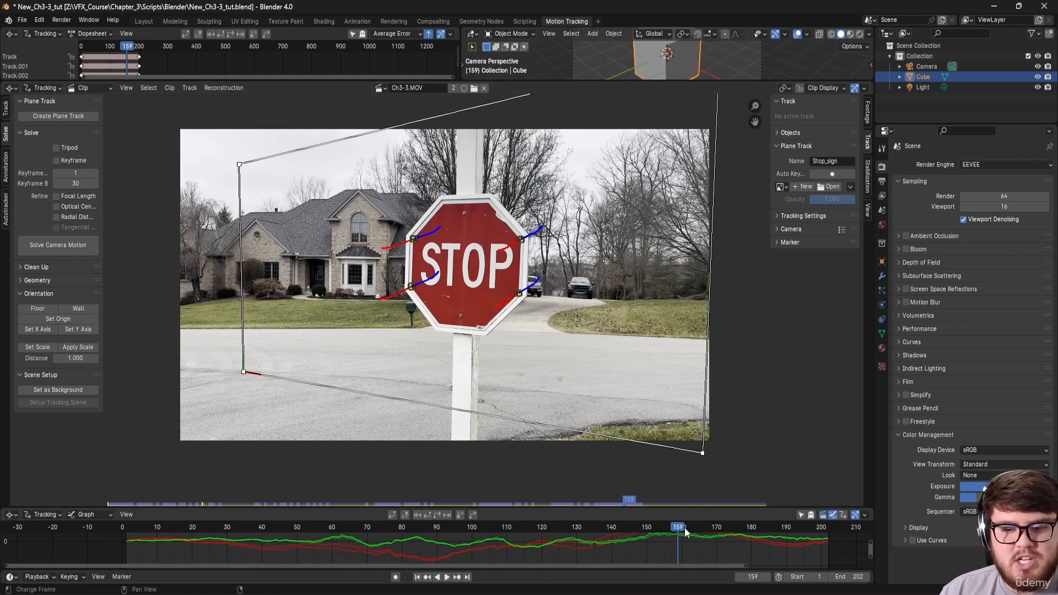
drag(671, 533, 717, 535)
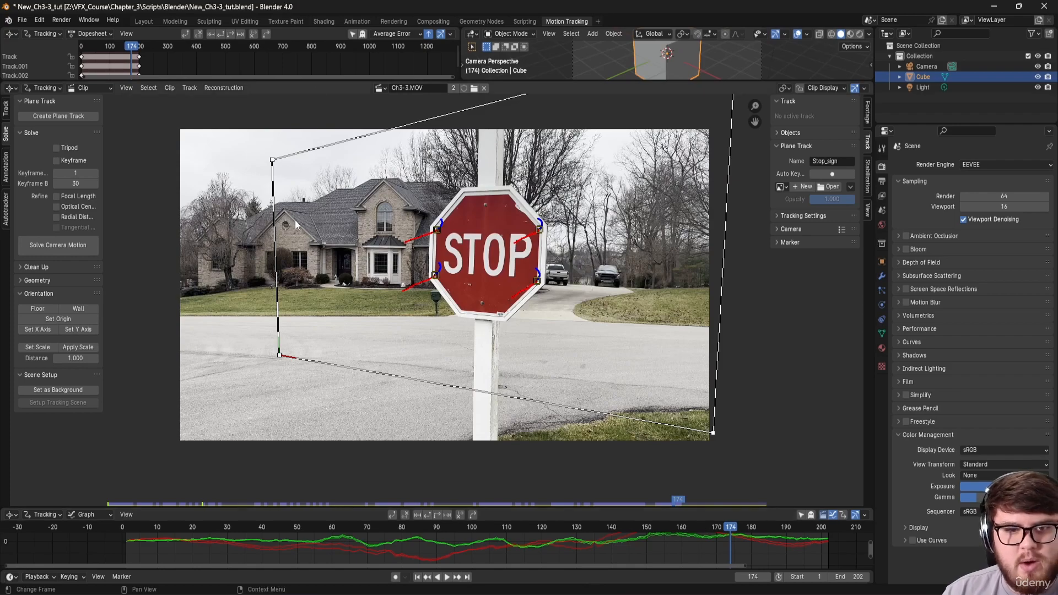
key(space)
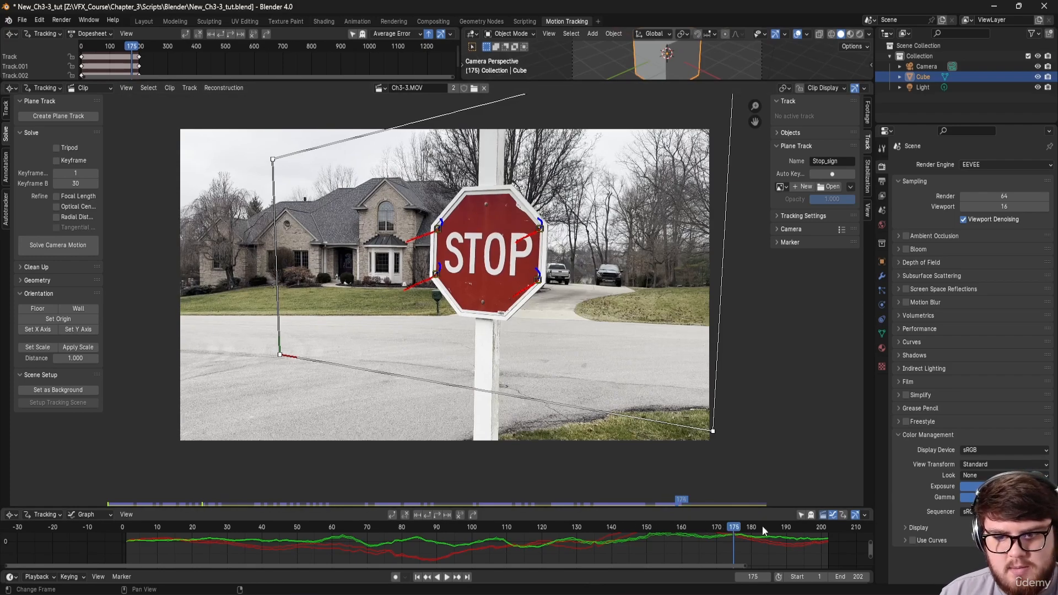
drag(636, 539, 611, 520)
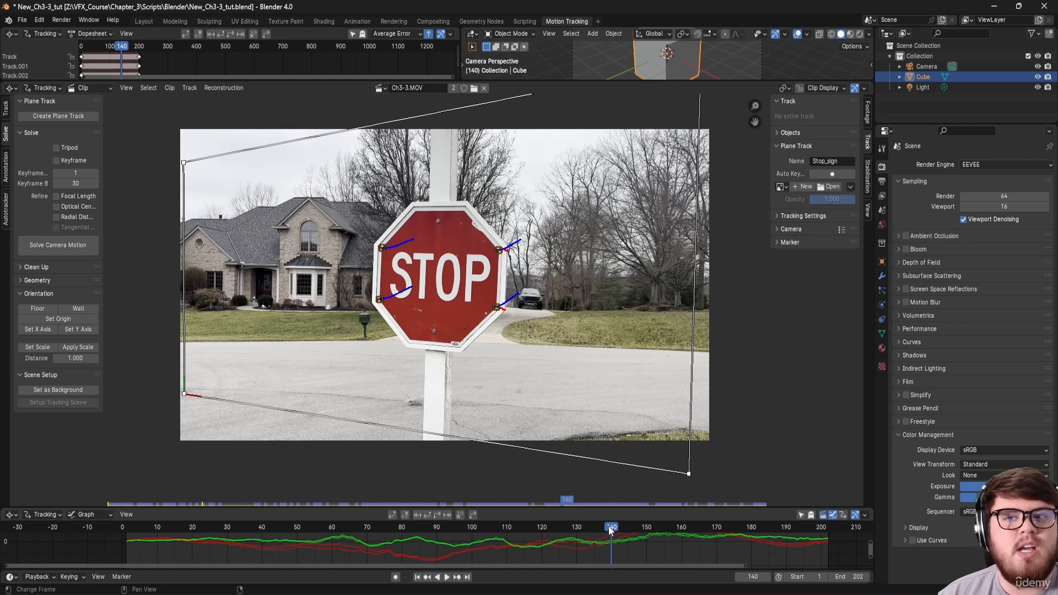
drag(551, 529, 441, 535)
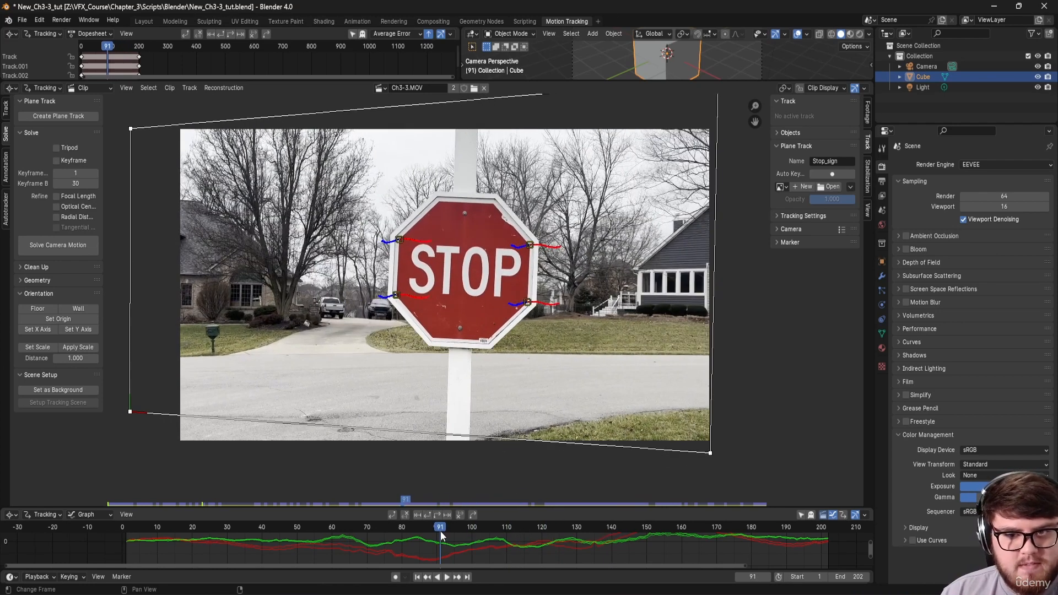
Step: In Compositing, move the Clean_plate001 node and preview the Plane Track Deform and Alpha Over outputs
click(433, 22)
scroll(359, 243, down, 2)
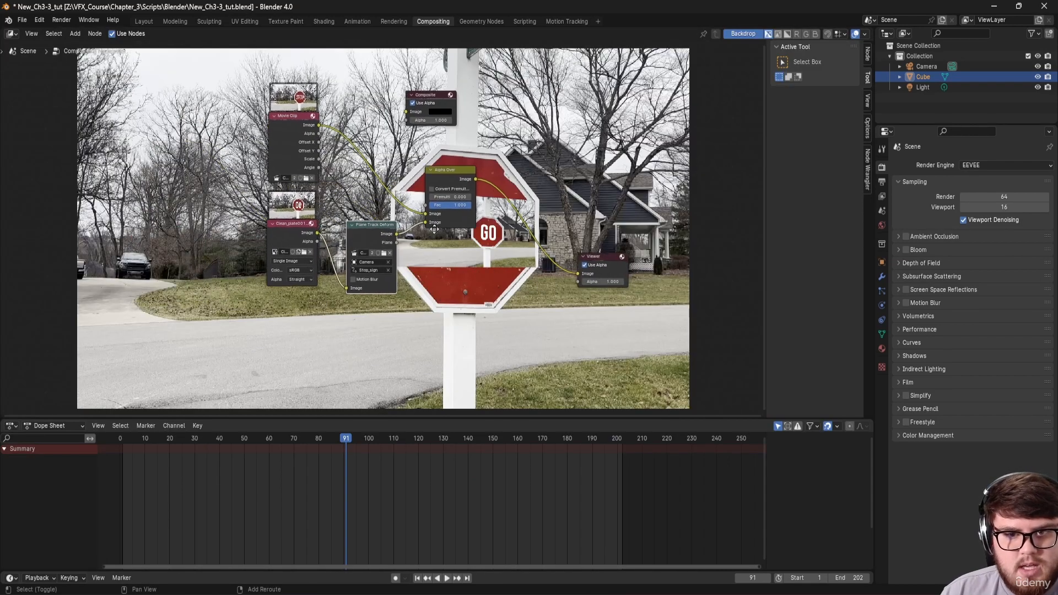
scroll(320, 248, up, 2)
drag(289, 238, 258, 282)
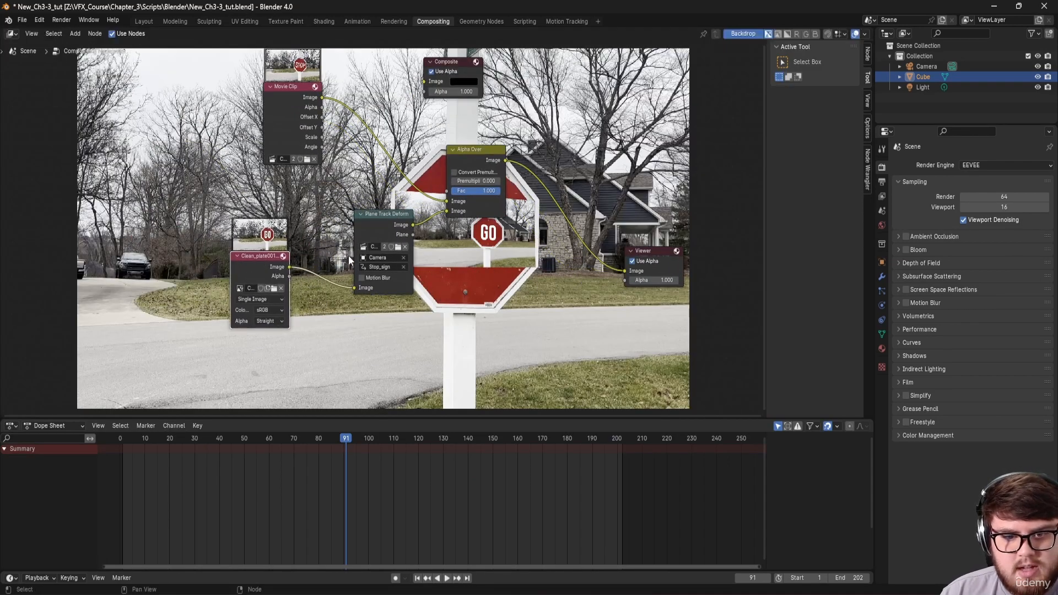
middle_drag(392, 251, 284, 289)
ctrl+shift+click(361, 201)
ctrl+shift+click(279, 270)
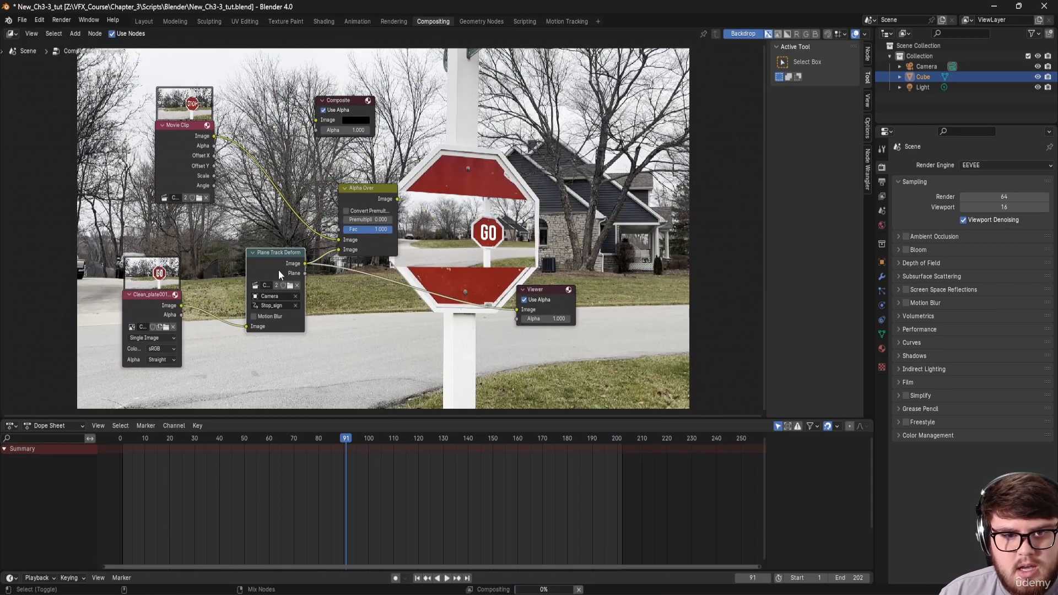
ctrl+shift+click(379, 200)
middle_drag(410, 338, 401, 370)
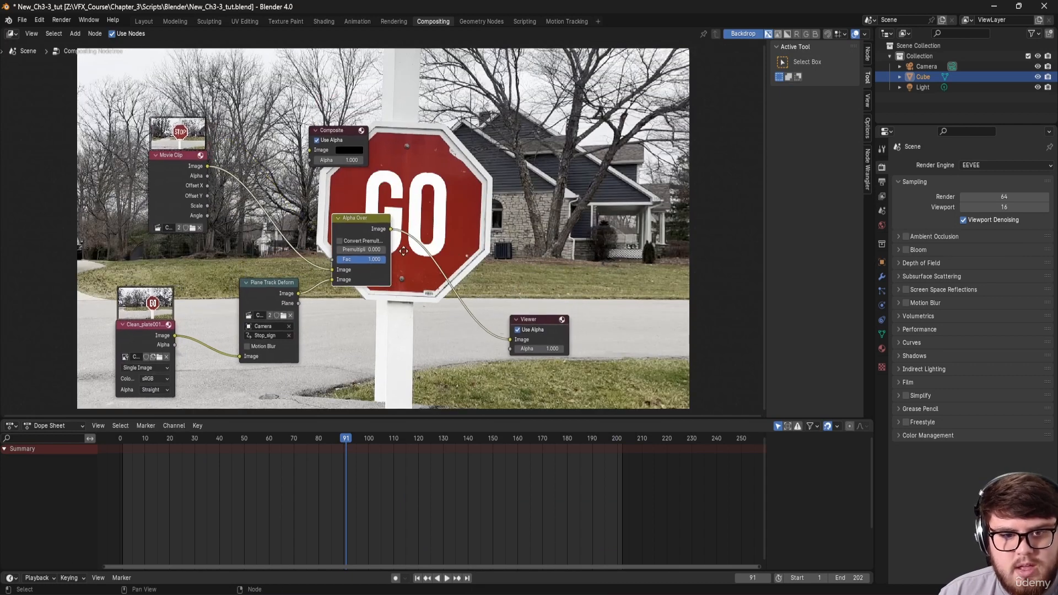
Step: Check the composite at frames 146 and 185, comparing the original STOP clip with the GO result
drag(345, 437, 482, 440)
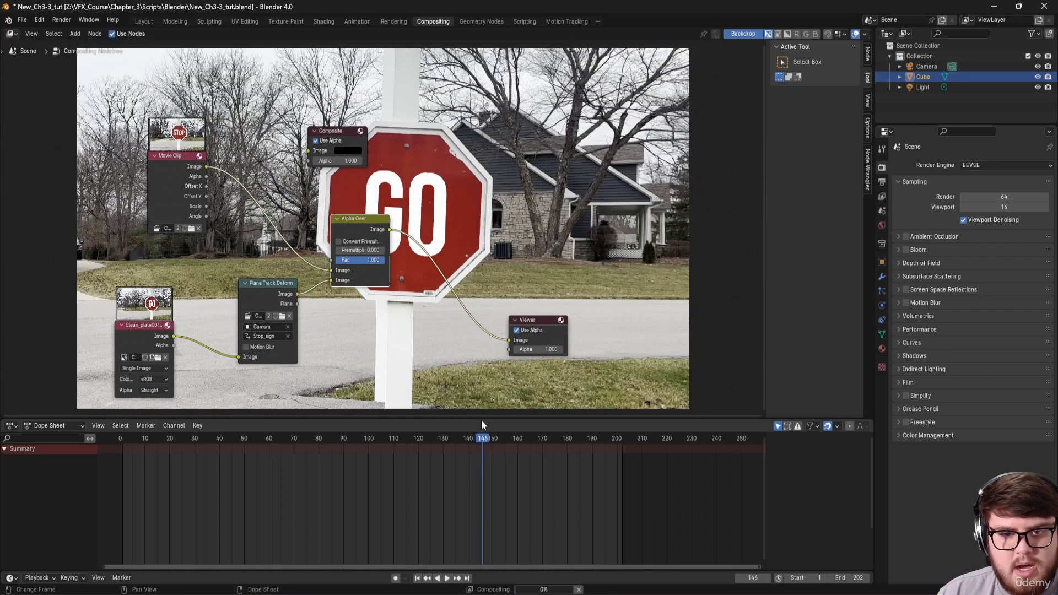
middle_drag(463, 339, 393, 414)
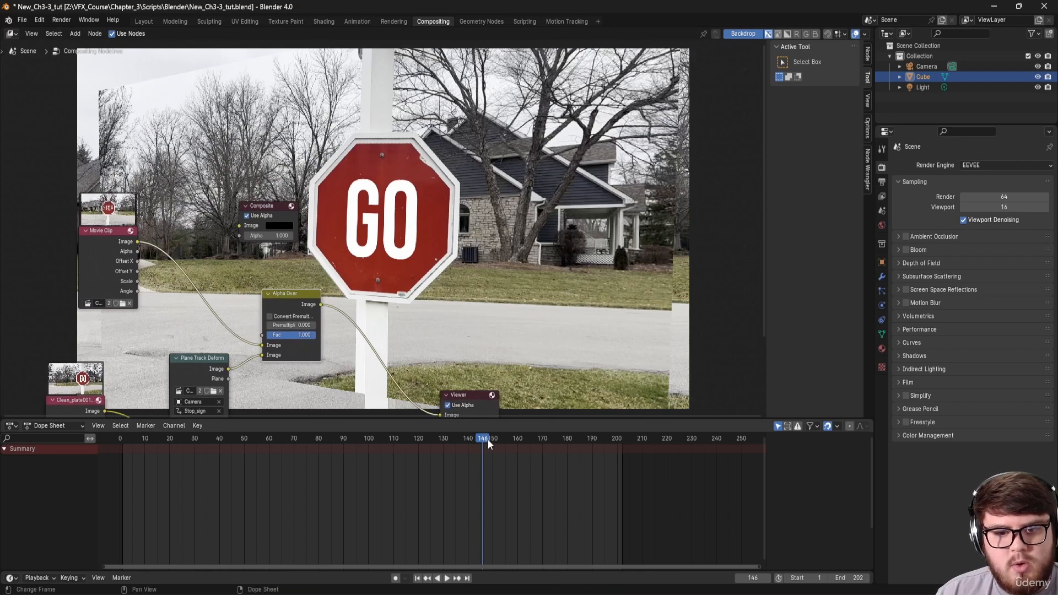
drag(484, 440, 580, 442)
middle_drag(352, 229, 289, 284)
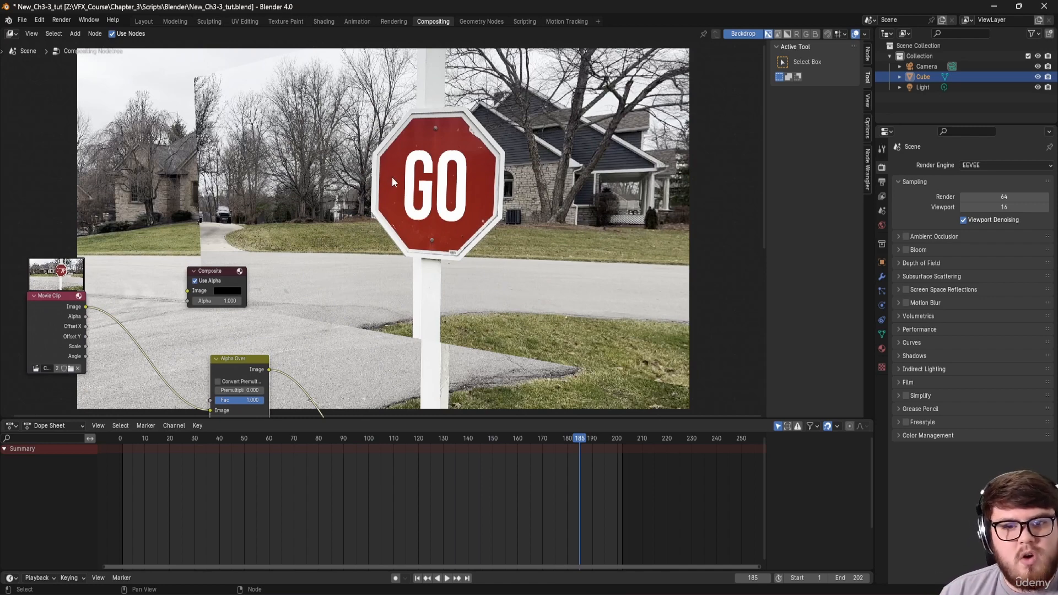
mouse_move(126, 285)
middle_down()
mouse_move(171, 260)
mouse_move(127, 249)
mouse_move(131, 229)
middle_up()
ctrl+shift+click(132, 234)
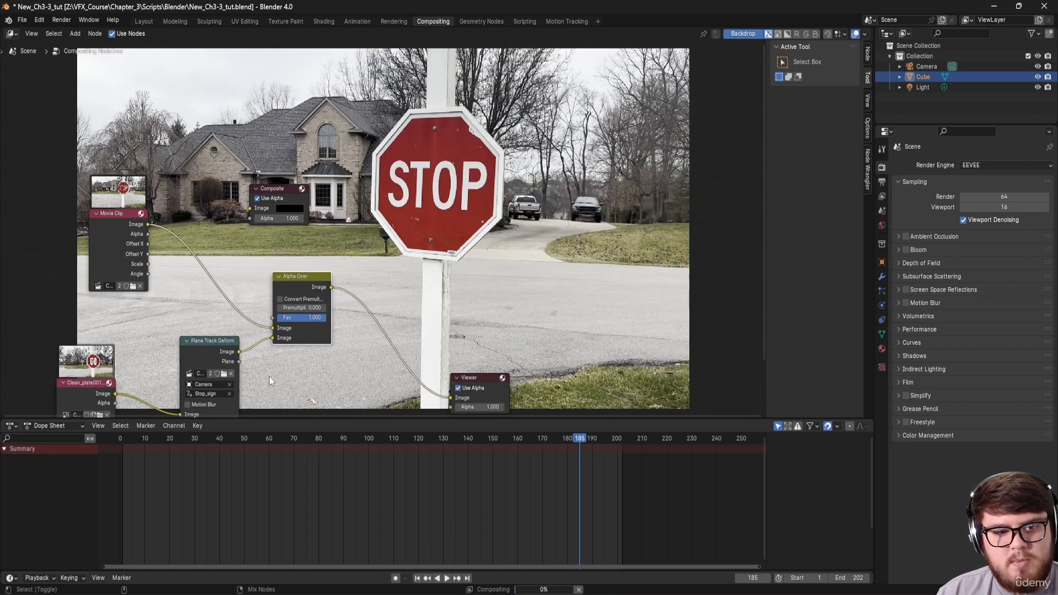
ctrl+shift+click(316, 281)
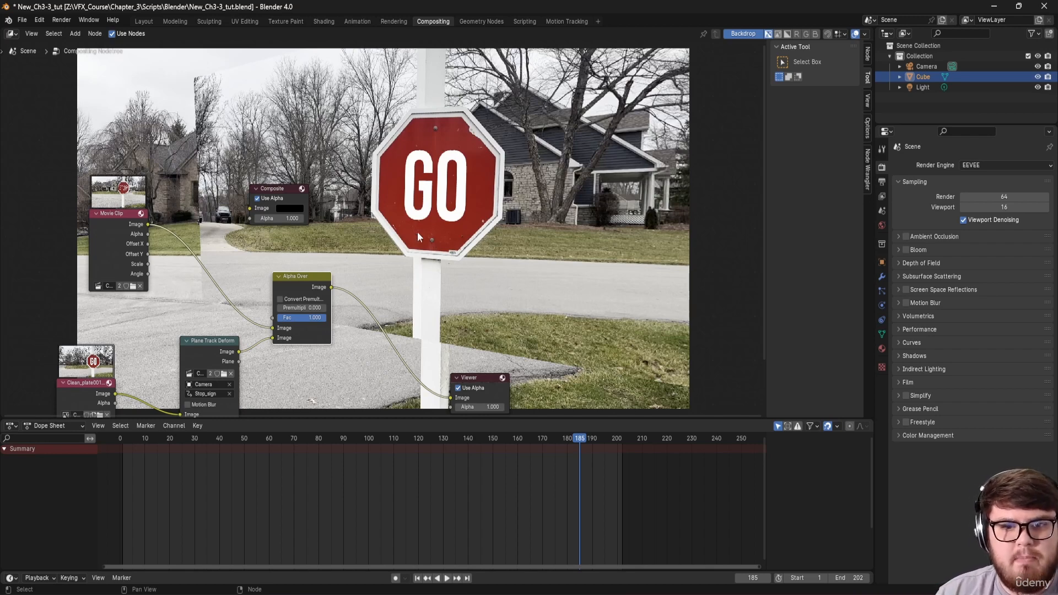
Step: Move the Composite node and the rest of the node tree clear of the sign in the backdrop
middle_drag(438, 177, 418, 218)
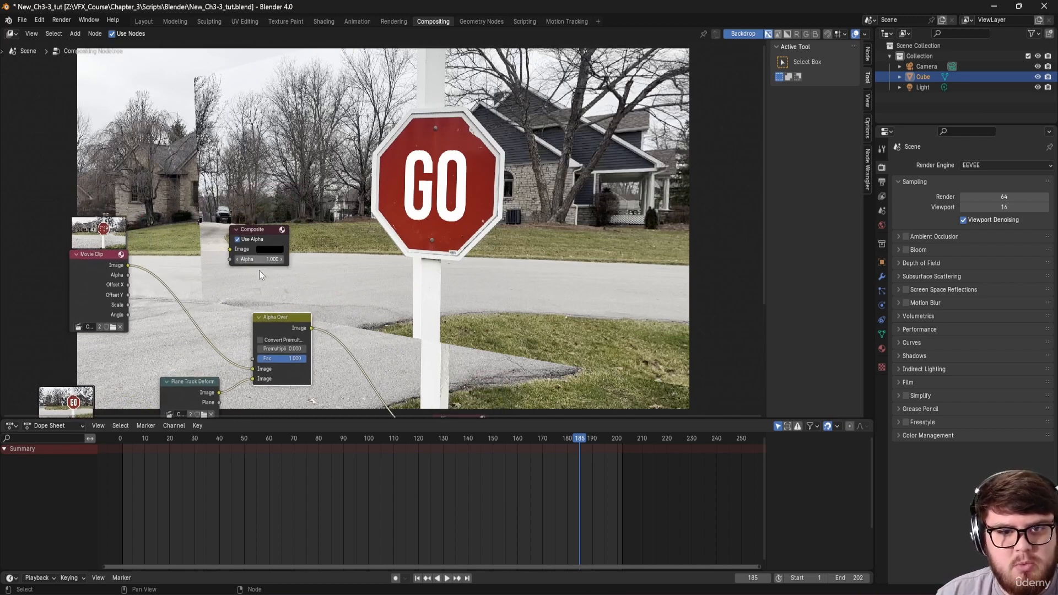
middle_drag(297, 295, 385, 127)
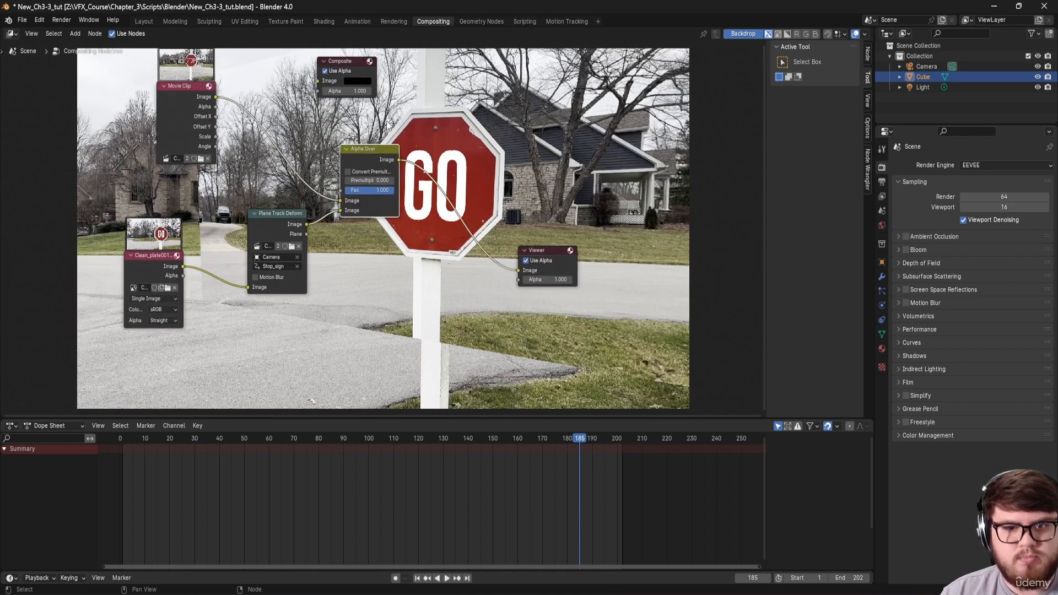
drag(351, 61, 540, 74)
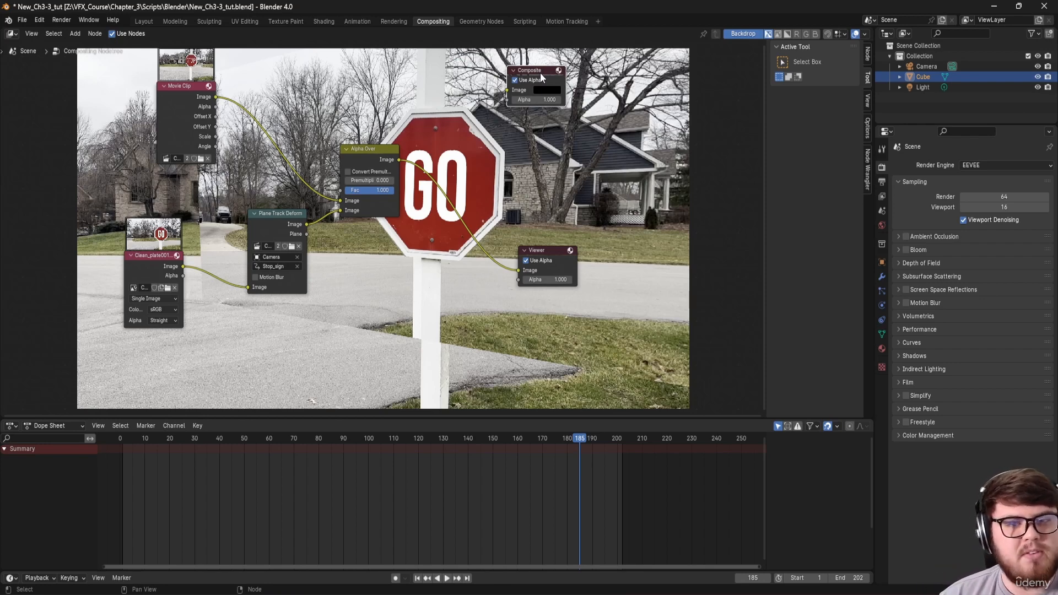
middle_drag(415, 98, 385, 99)
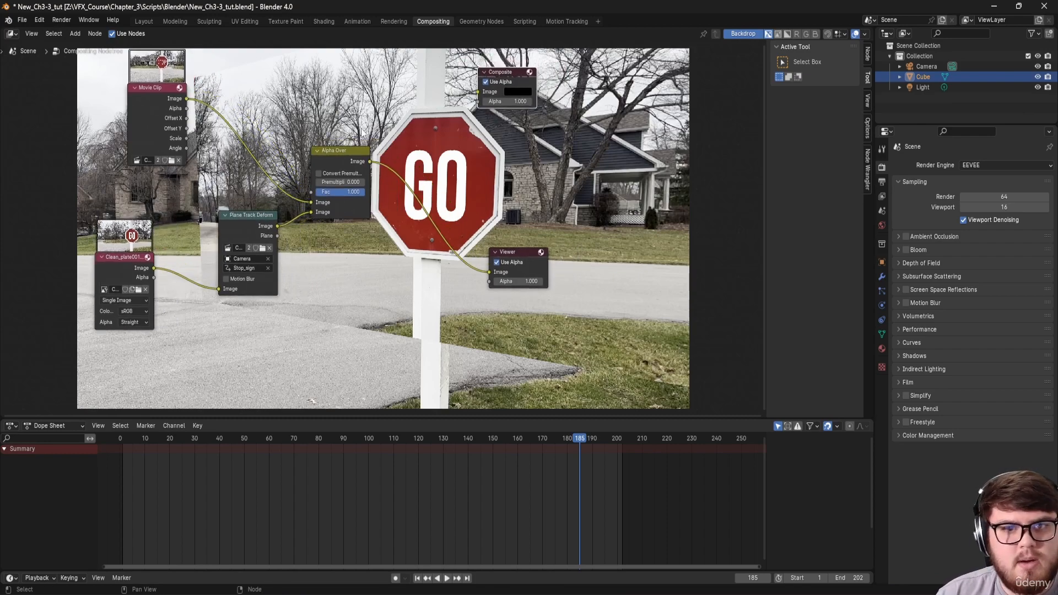
click(569, 20)
Step: Go to frame 1, switch the clip editor to Mask mode, zoom in on the sign, and add a new mask
click(130, 530)
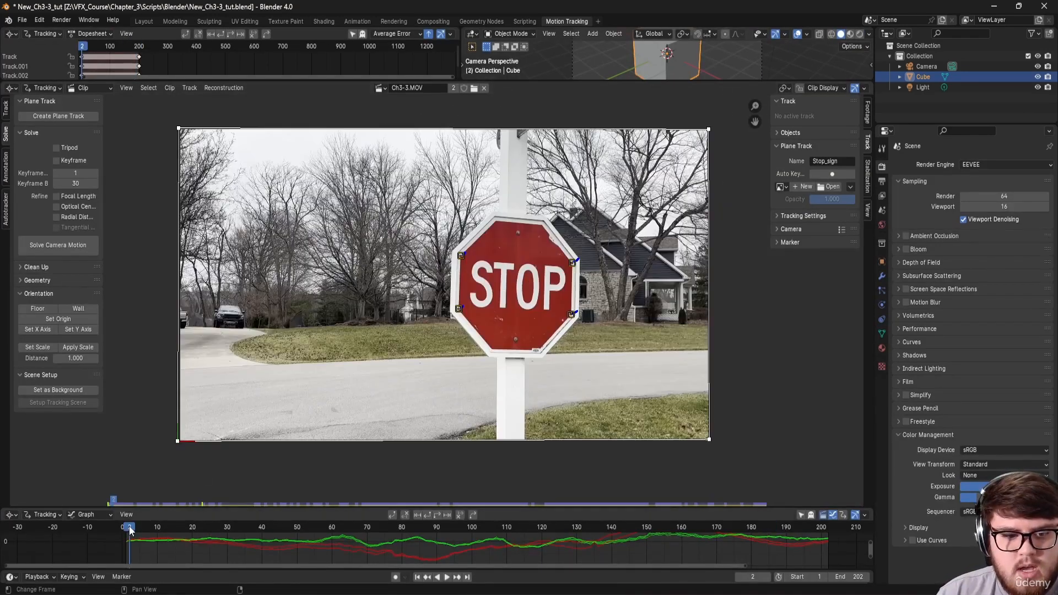
drag(131, 530, 126, 530)
middle_drag(401, 368, 409, 353)
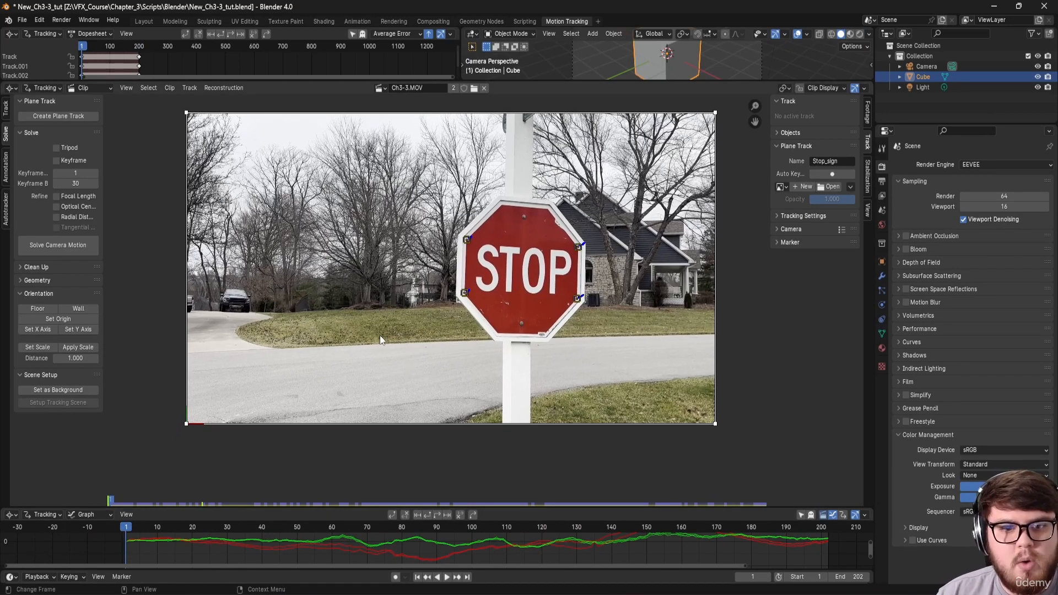
click(45, 88)
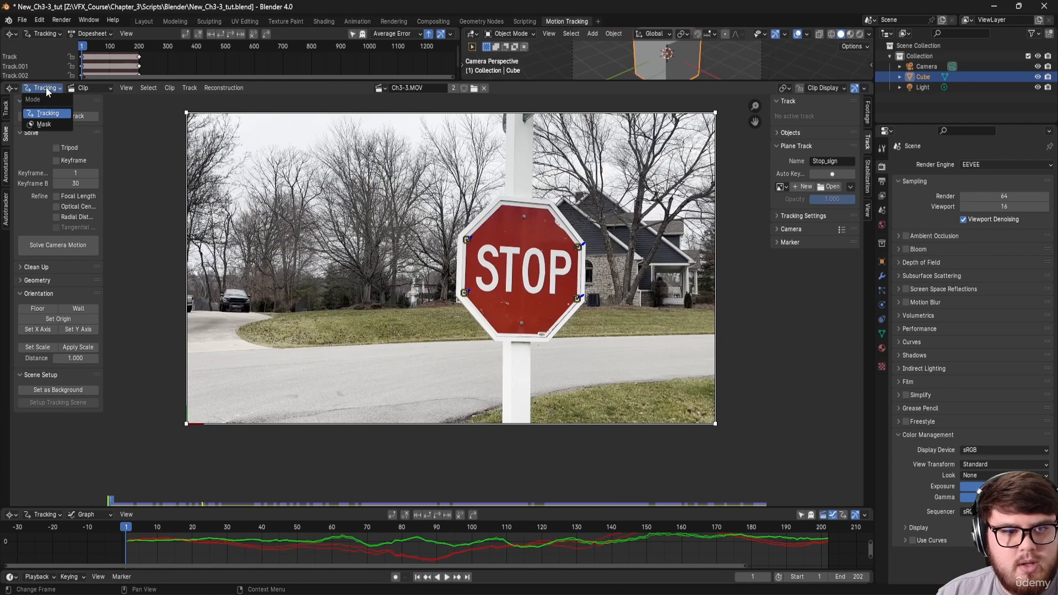
click(46, 122)
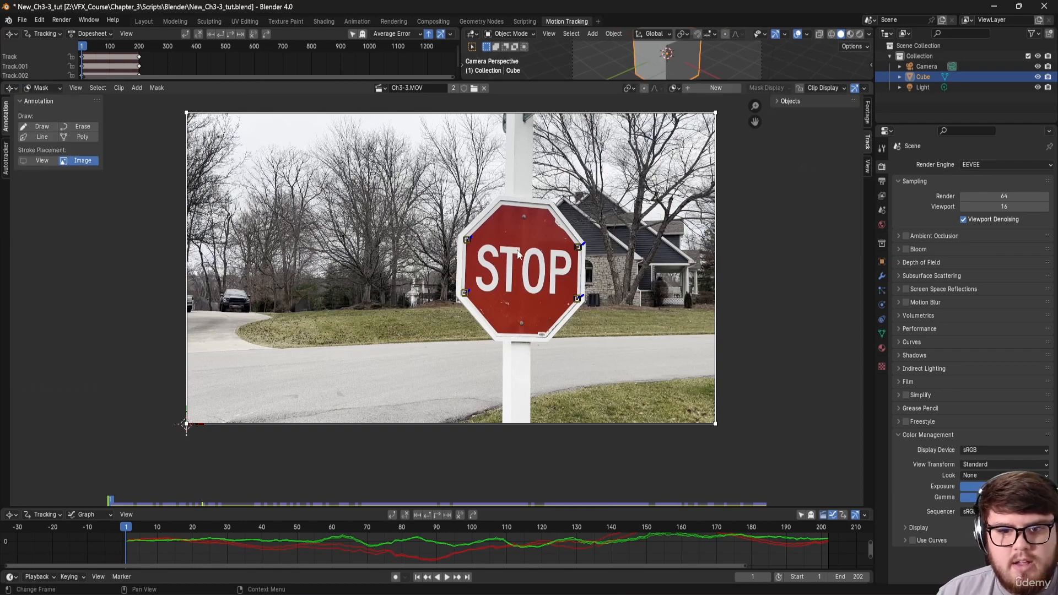
scroll(518, 254, up, 5)
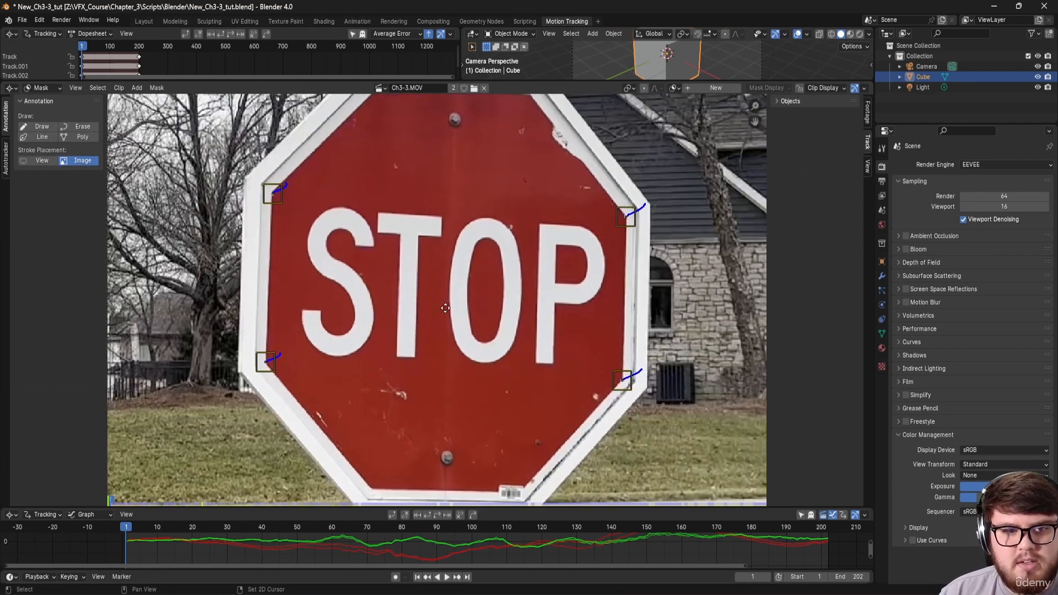
scroll(445, 308, down, 1)
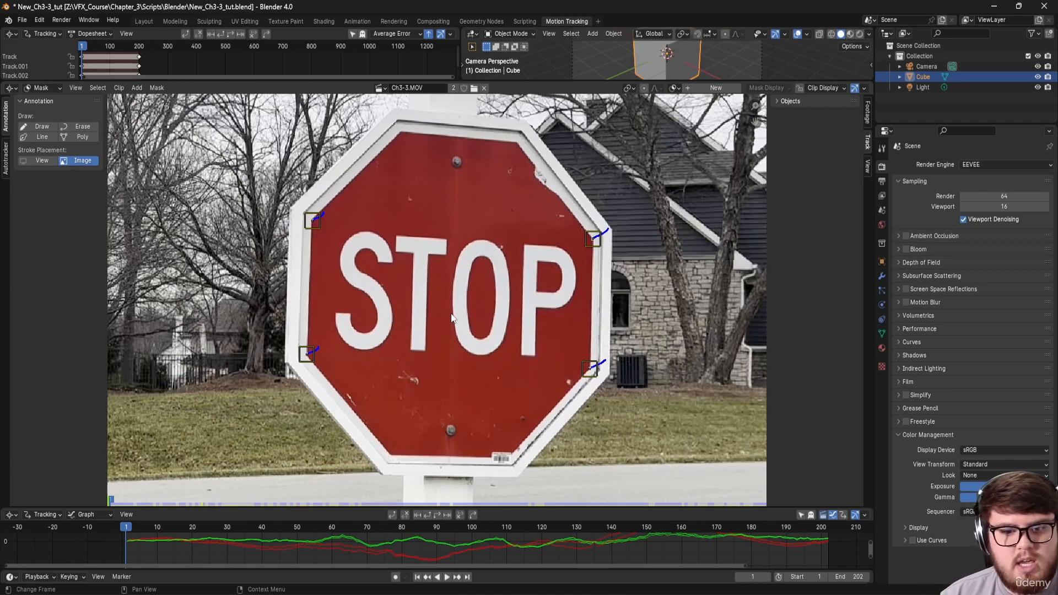
scroll(389, 453, up, 4)
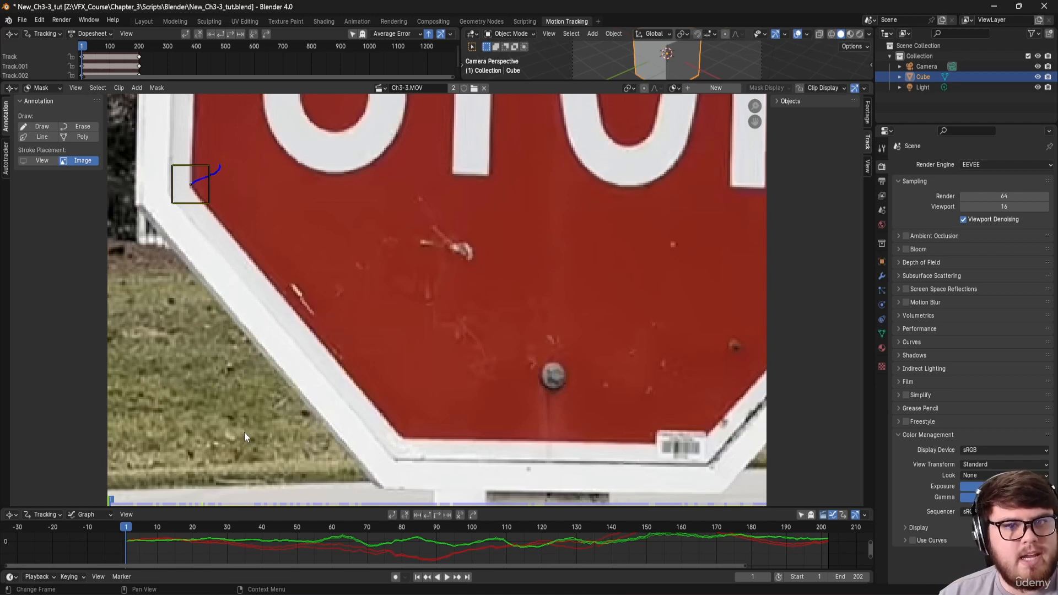
scroll(435, 434, up, 2)
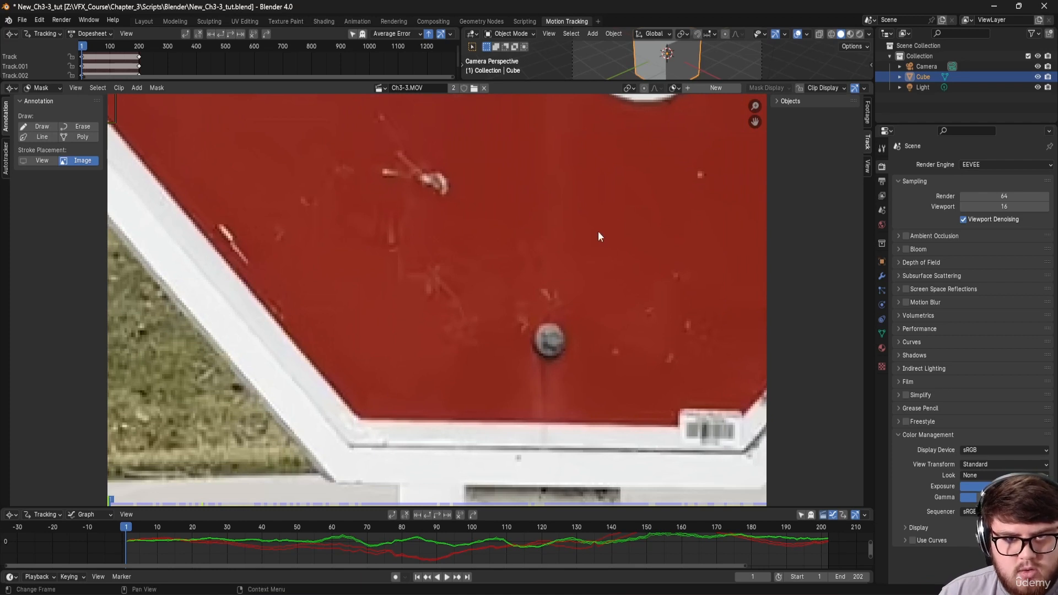
click(722, 87)
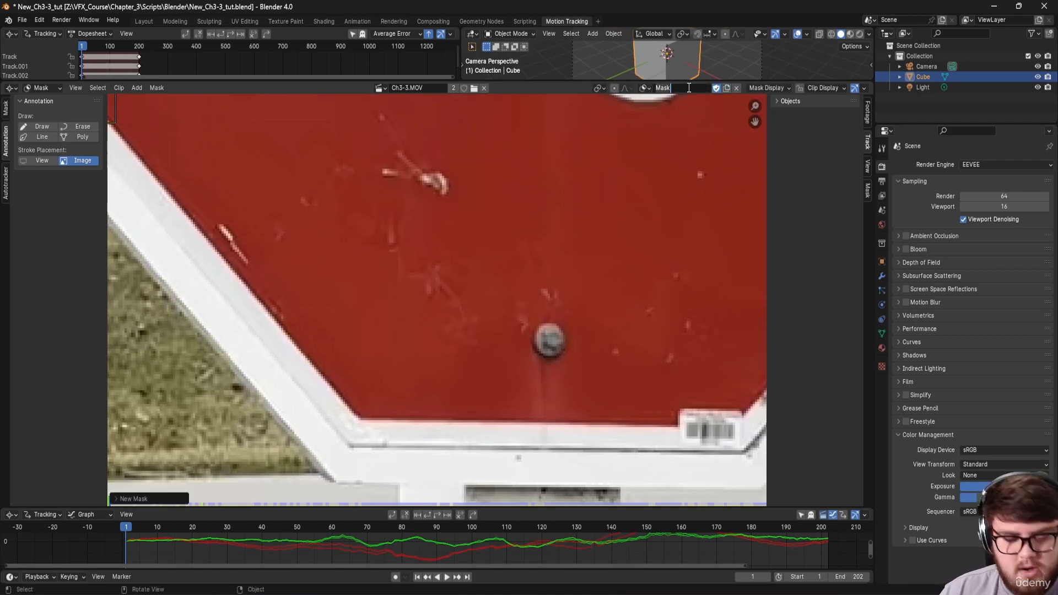
Step: Name the mask Mask_Stop_sign and place points at the sign's bottom, right and upper-right corners
text(Mask_)
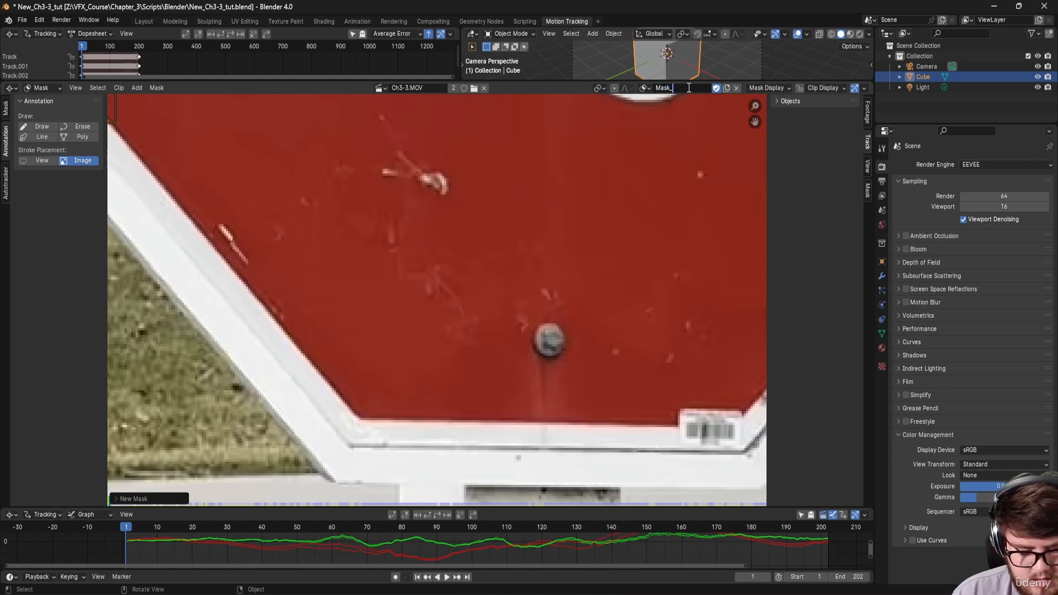
text(Stop_sign)
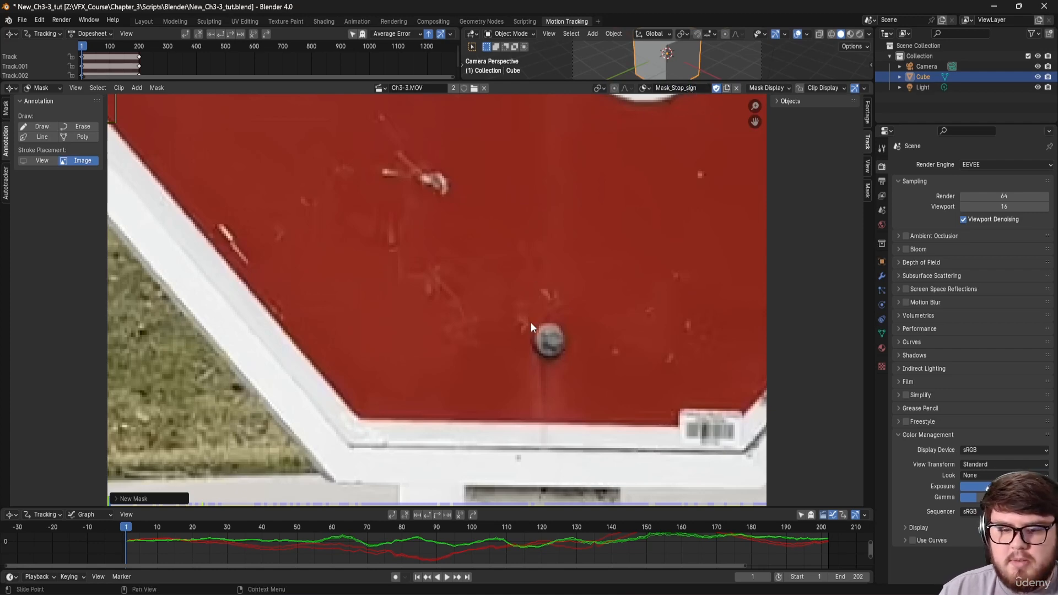
scroll(451, 398, down, 3)
scroll(377, 422, up, 3)
ctrl+click(390, 421)
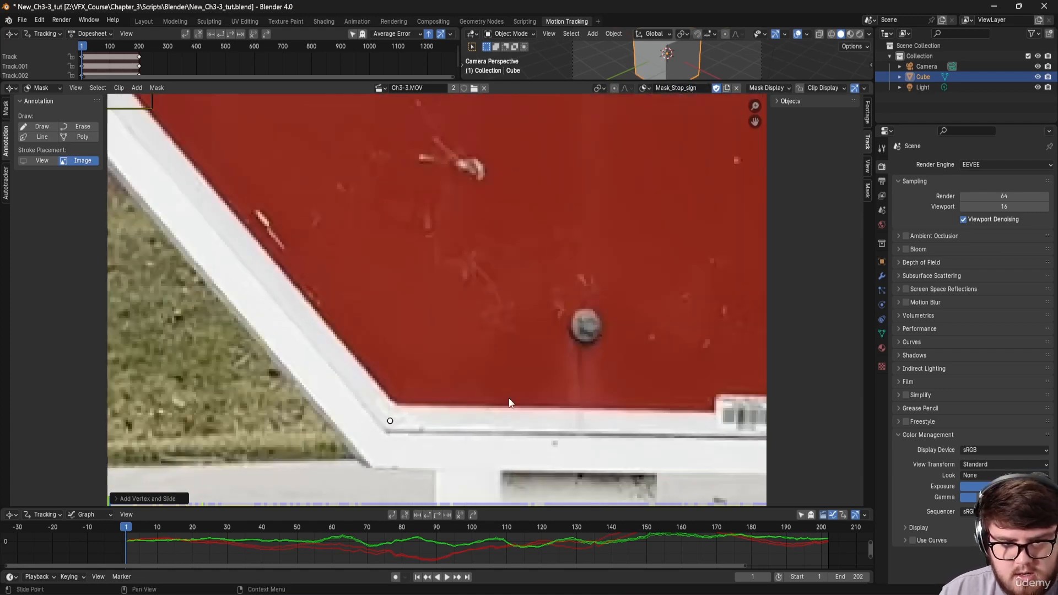
middle_drag(508, 399, 272, 375)
ctrl+click(511, 411)
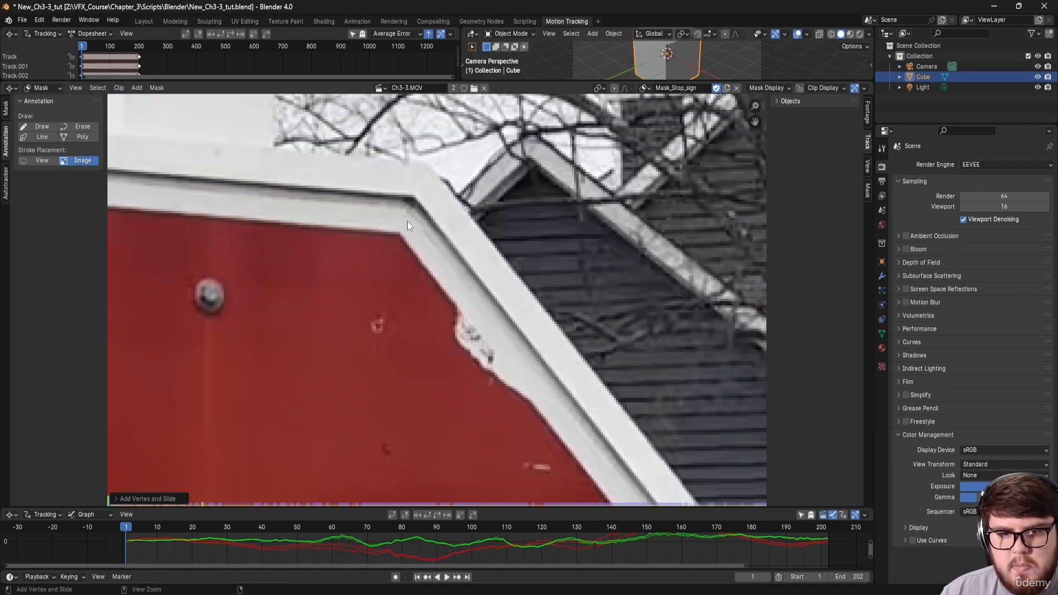
ctrl+click(407, 221)
Step: Add points at the top-left, upper-left and left corners, then close the octagon outline
scroll(408, 222, down, 3)
middle_drag(408, 221, 541, 216)
scroll(364, 204, up, 3)
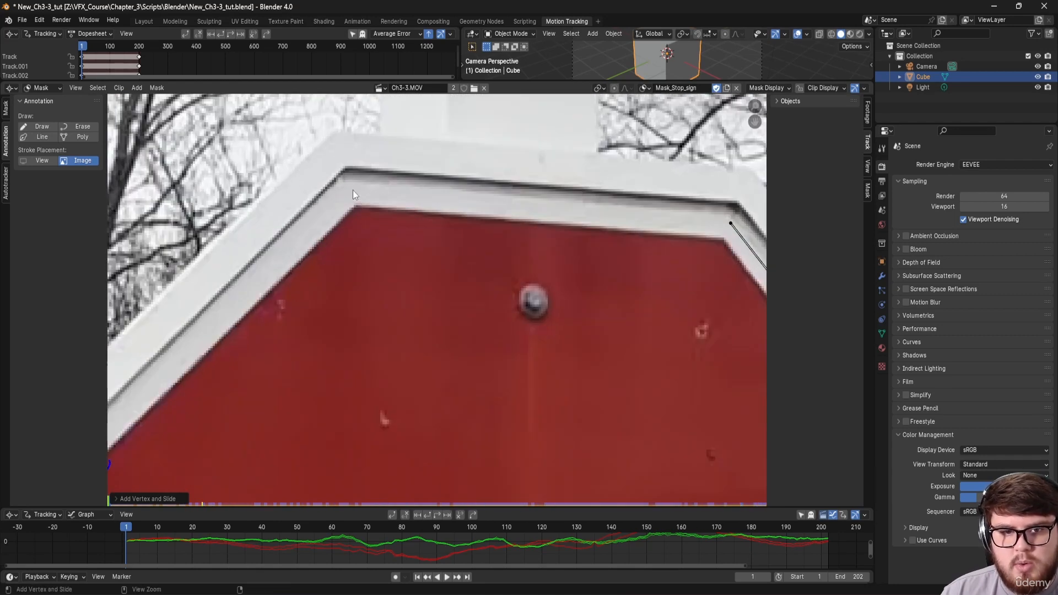
ctrl+click(353, 190)
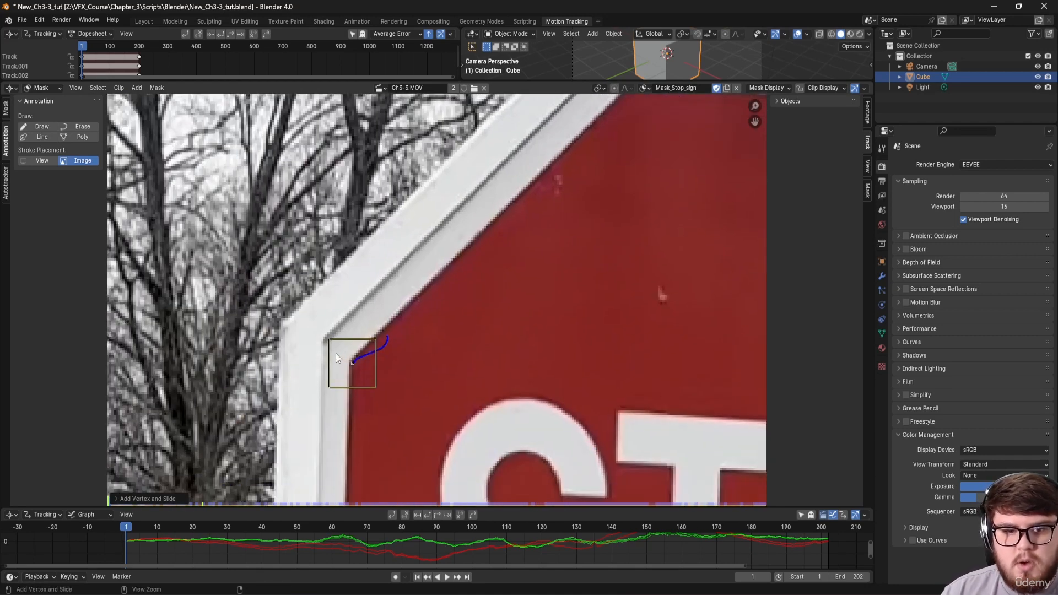
ctrl+click(336, 352)
middle_drag(359, 381, 338, 151)
ctrl+click(359, 345)
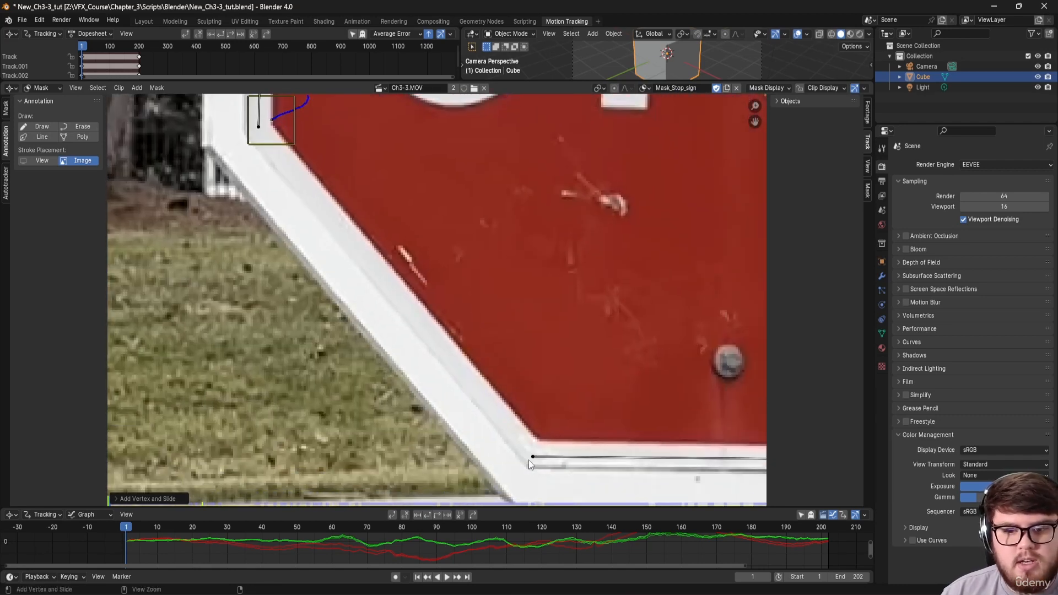
ctrl+click(531, 457)
Step: Zoom out to check the full mask outline, then return to the Compositing workspace
scroll(531, 458, down, 2)
scroll(560, 355, down, 4)
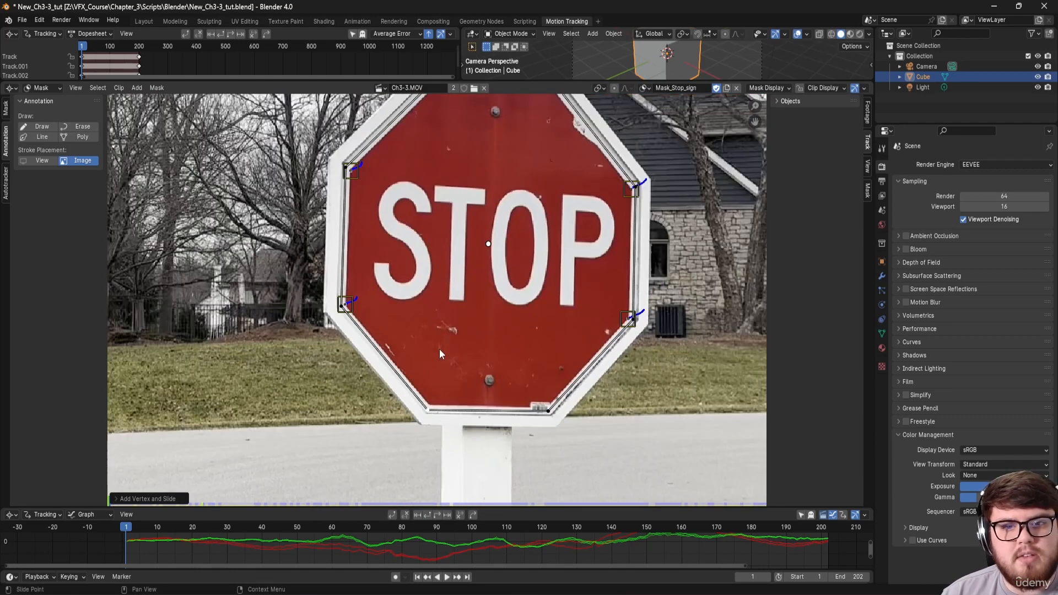
middle_drag(519, 272, 386, 303)
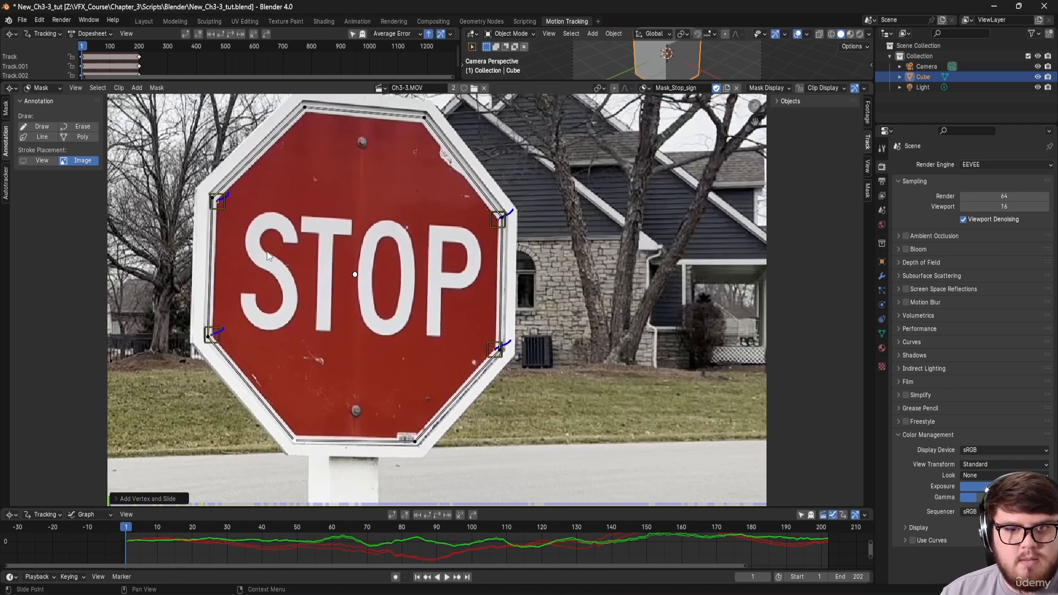
click(441, 22)
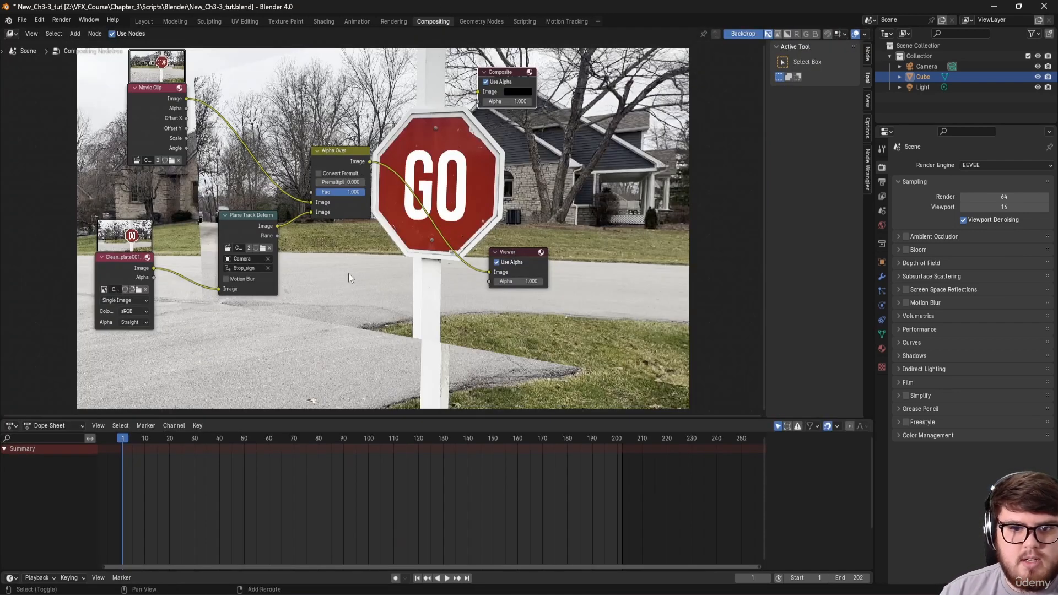
Step: Add a Mask node loaded with Mask_Stop_sign and preview its shape in the backdrop
middle_drag(336, 273, 379, 267)
key(shift+a)
click(380, 267)
text(mask)
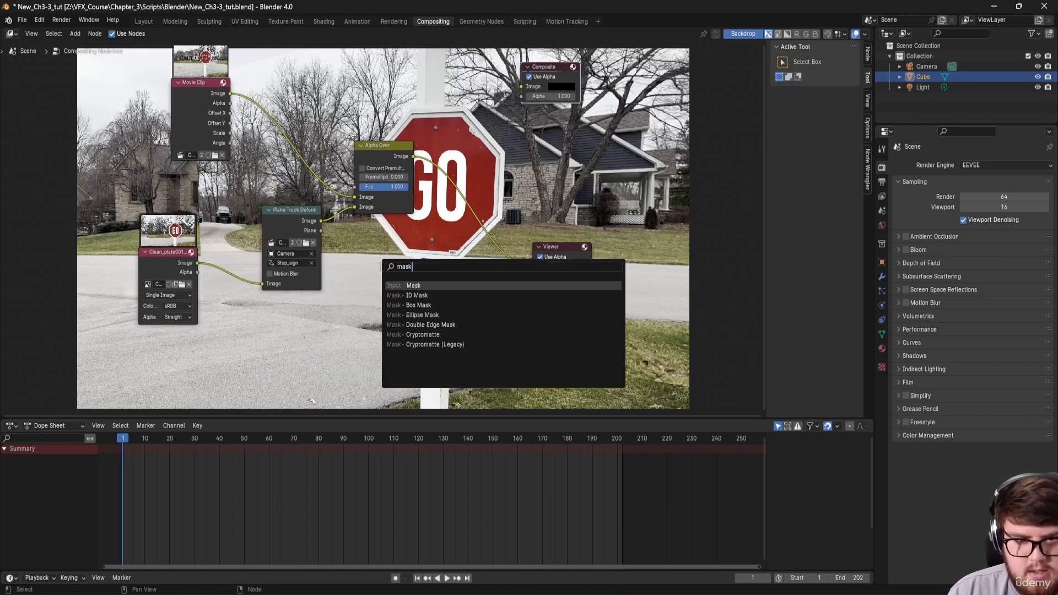
key(Return)
click(356, 310)
click(355, 305)
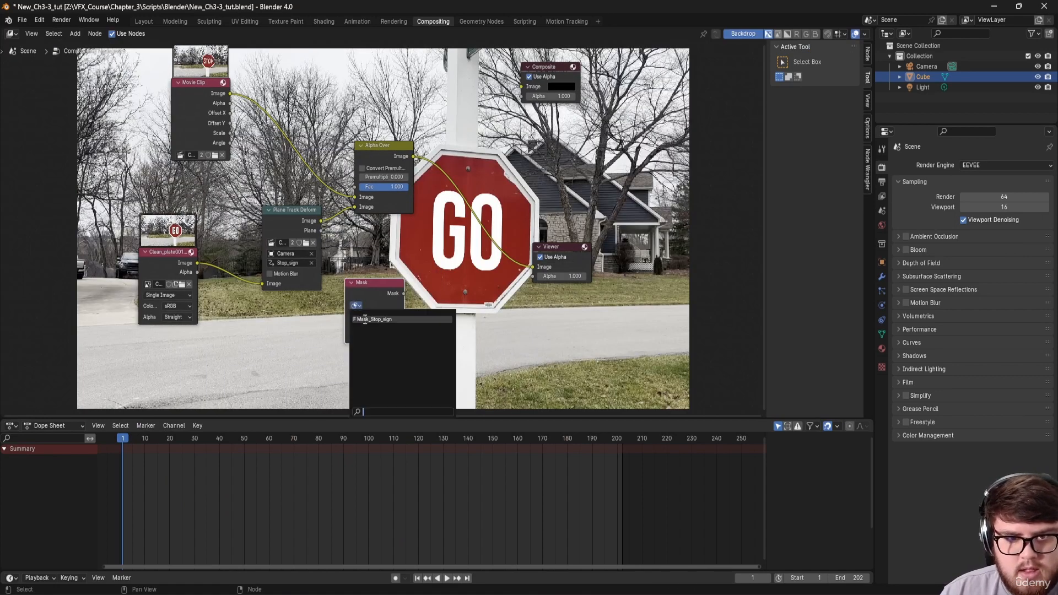
middle_drag(360, 303, 343, 299)
ctrl+shift+click(361, 281)
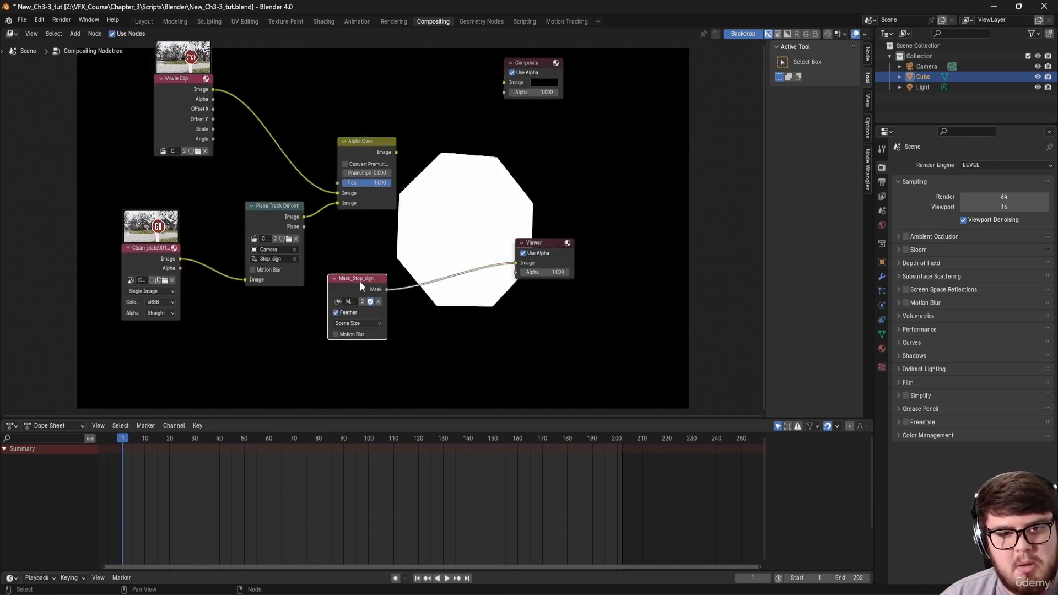
Step: Compare the clean GO plate, the white mask and the original STOP footage in the backdrop
drag(349, 279, 141, 351)
ctrl+shift+click(168, 263)
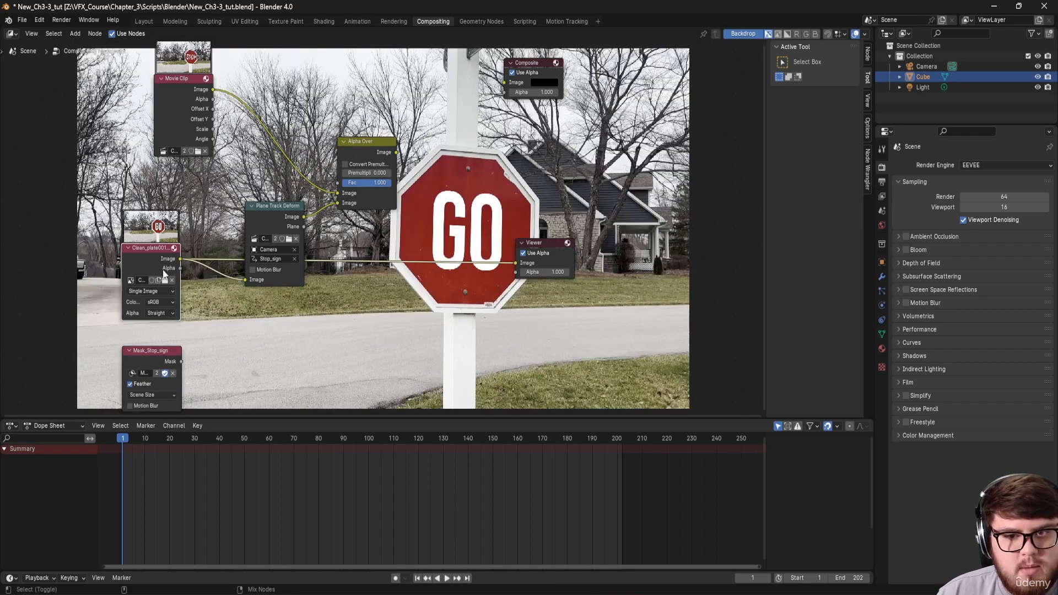
ctrl+shift+click(155, 355)
ctrl+shift+click(163, 256)
ctrl+shift+click(197, 94)
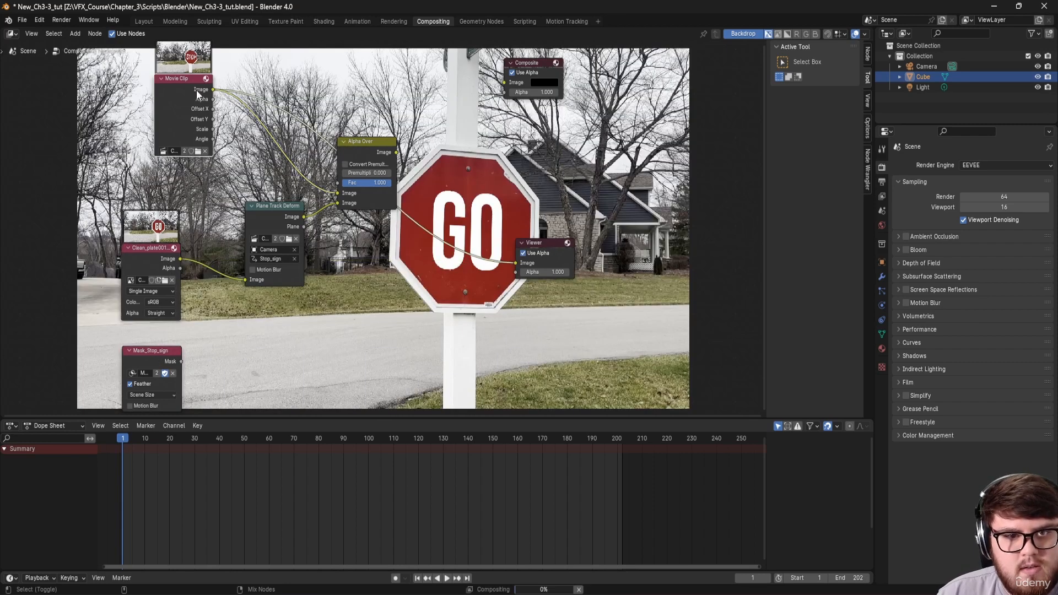
ctrl+shift+click(151, 252)
ctrl+shift+click(174, 354)
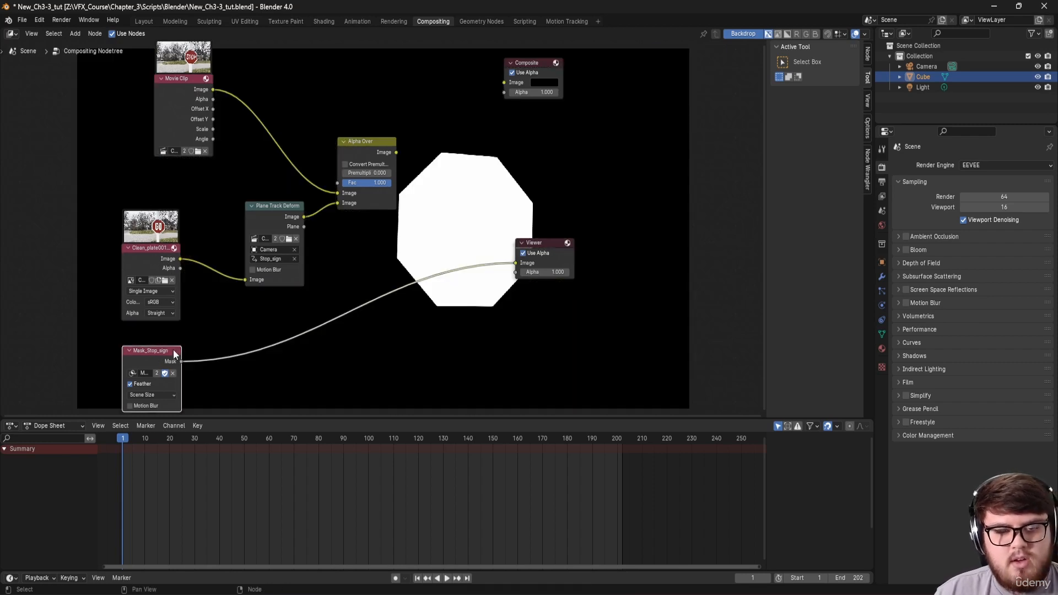
Step: Arrange the clean plate node and the Mask_Stop_sign node side by side
drag(154, 253, 114, 250)
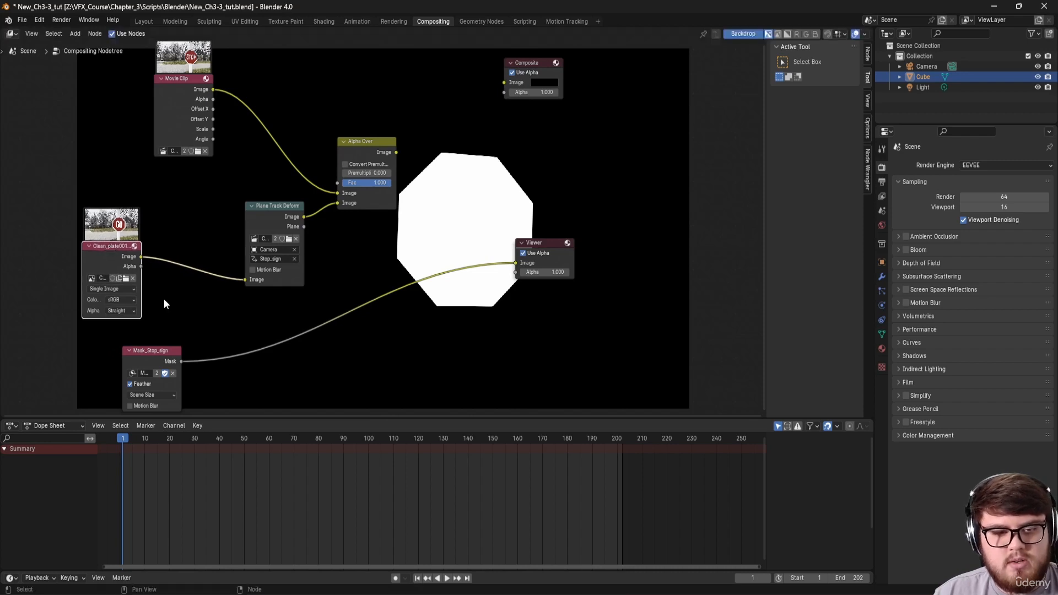
middle_drag(137, 318, 231, 229)
drag(250, 266, 209, 263)
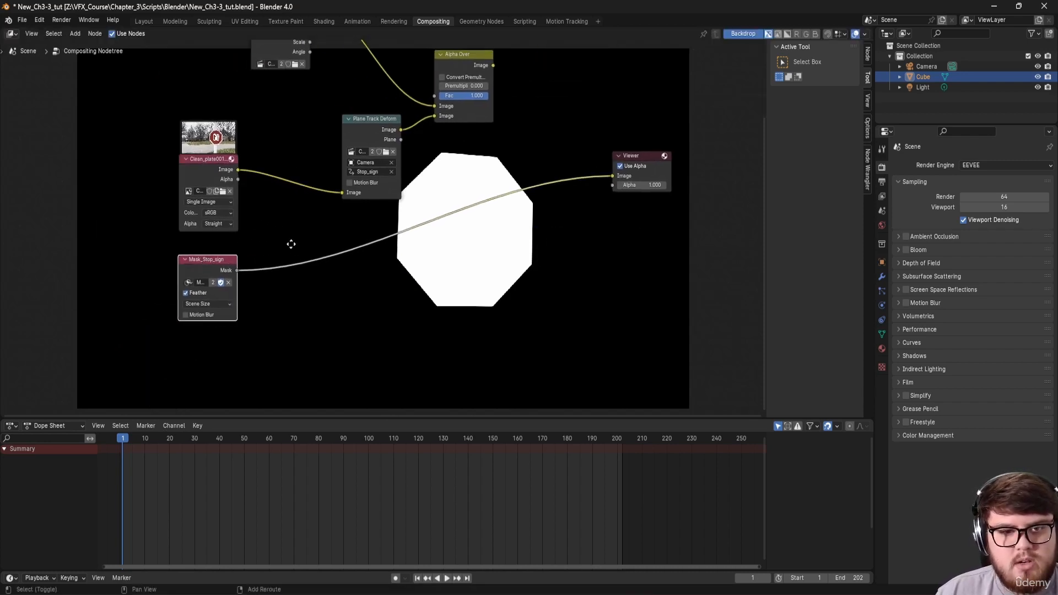
middle_drag(302, 237, 331, 236)
middle_drag(396, 208, 323, 291)
Step: Insert a Set Alpha node on the clean plate link and feed the mask into its Alpha input
key(shift+a)
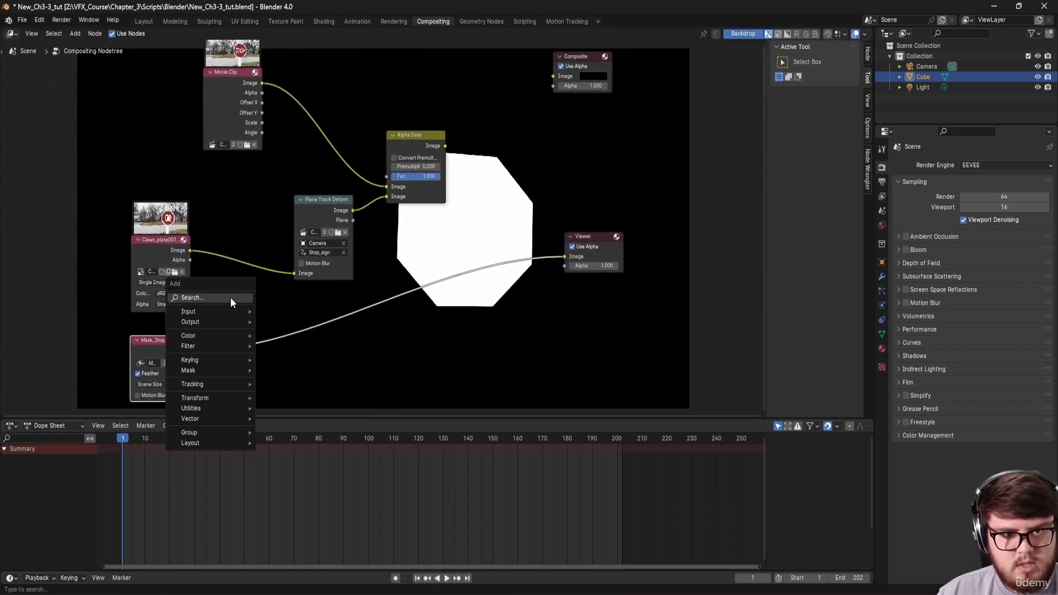
click(231, 298)
text(set)
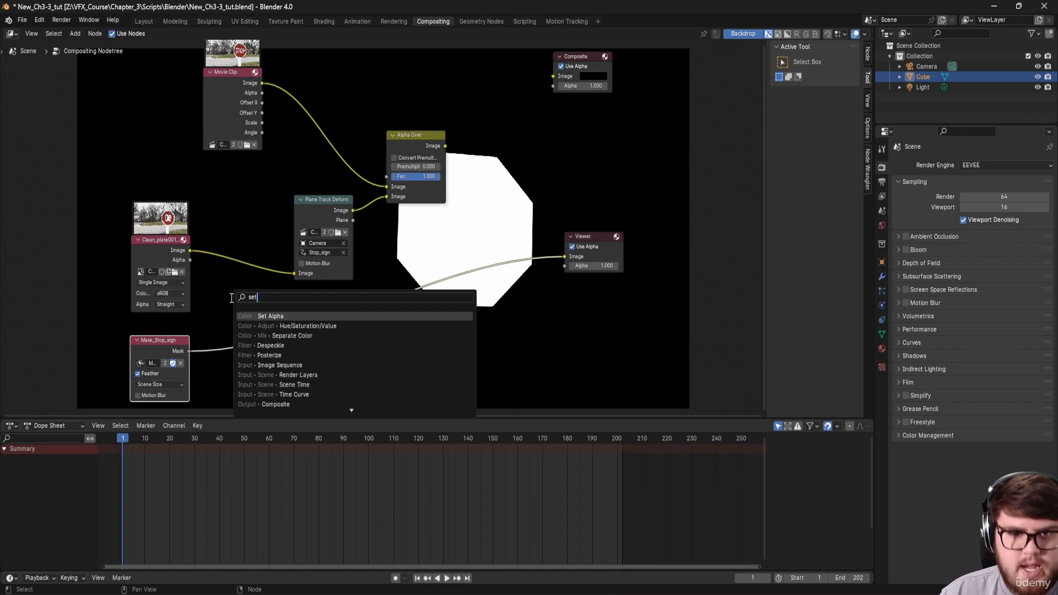
click(266, 316)
click(225, 242)
middle_drag(357, 236, 429, 229)
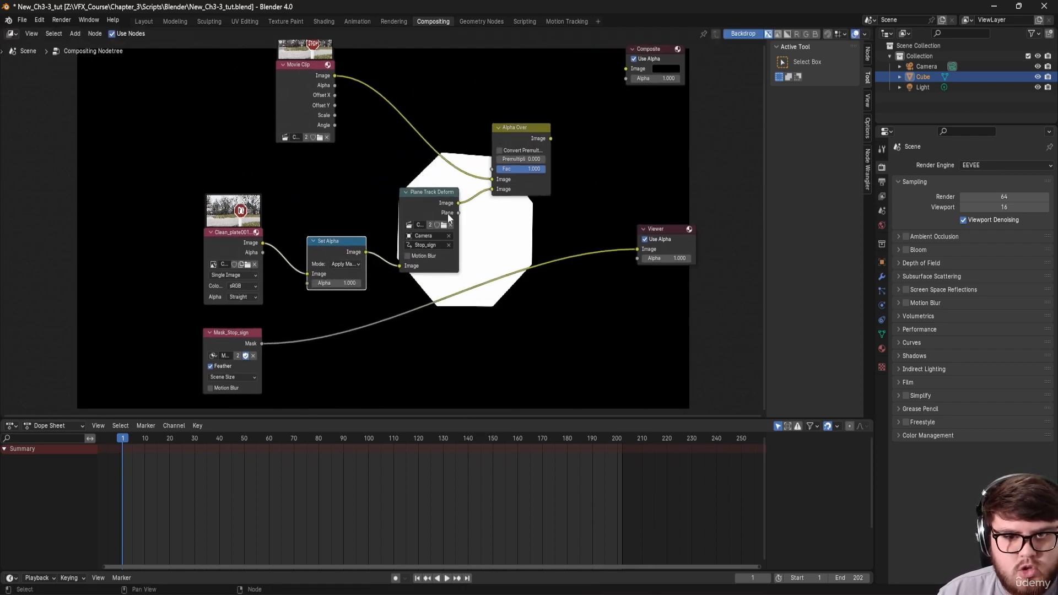
middle_drag(528, 238, 493, 255)
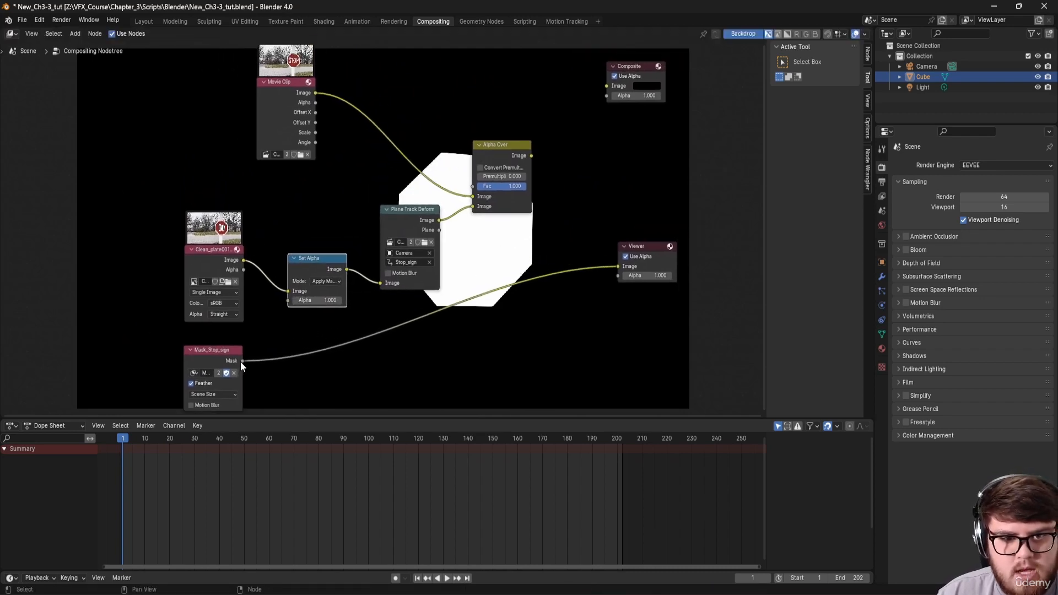
drag(240, 362, 287, 301)
middle_drag(346, 323, 247, 362)
ctrl+shift+click(217, 296)
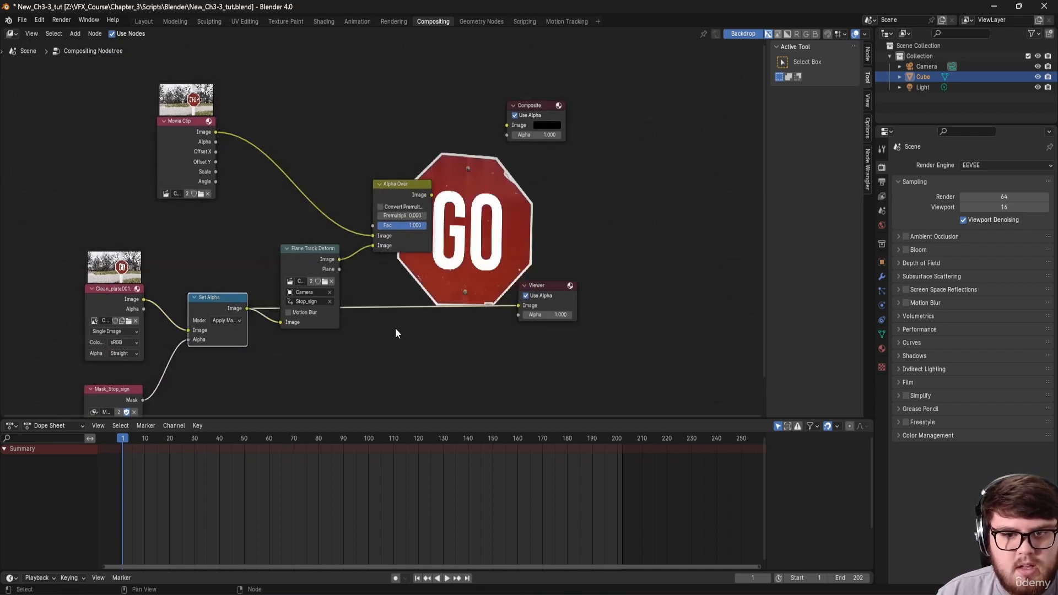
Step: Tidy the clean plate node and preview the Plane Track Deform and final Alpha Over outputs
middle_drag(395, 329, 325, 362)
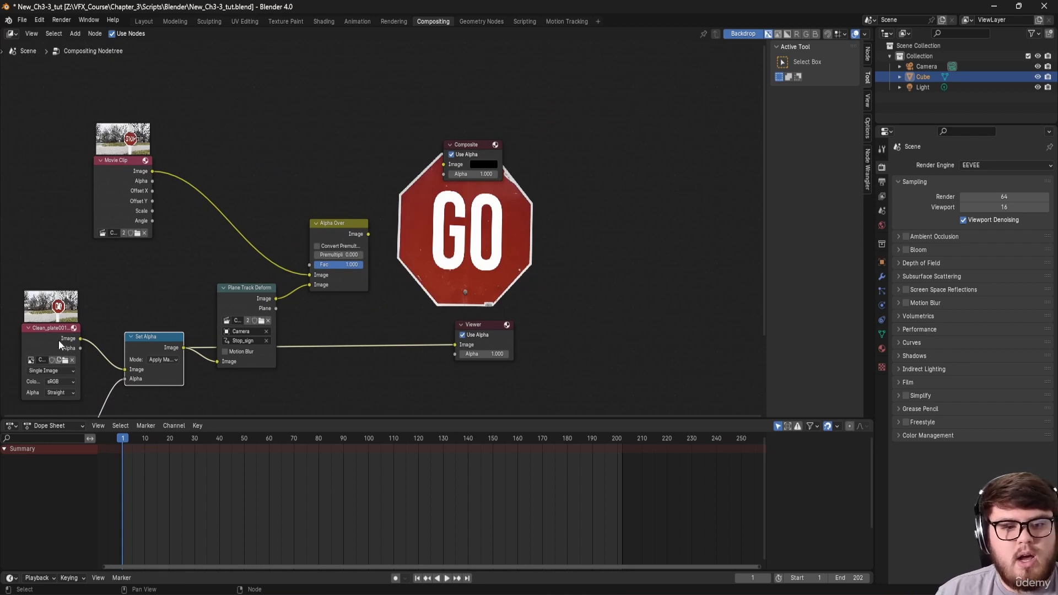
drag(59, 341, 62, 338)
middle_drag(168, 271, 192, 257)
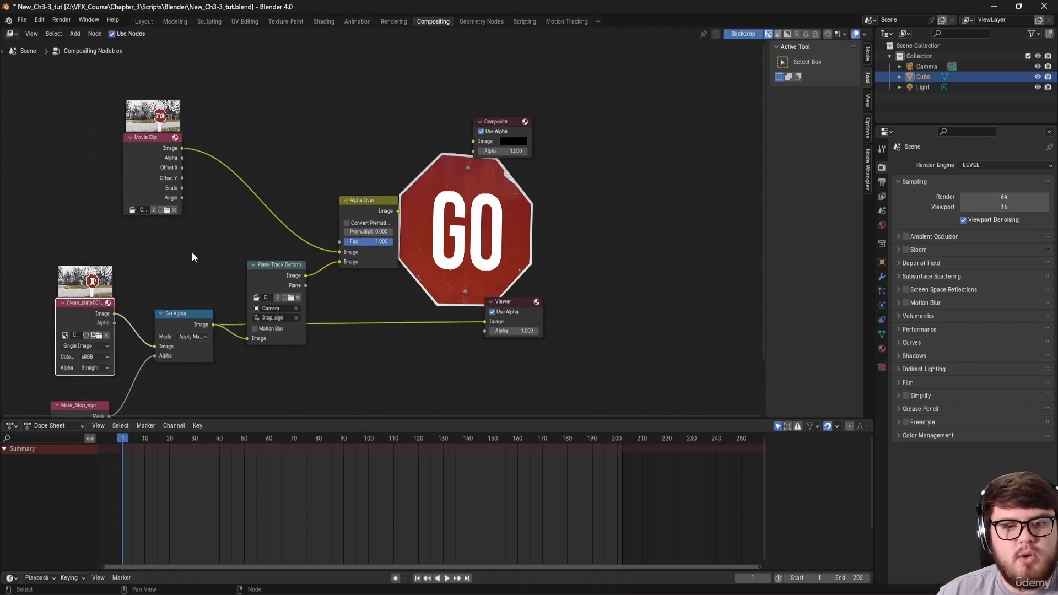
ctrl+shift+click(280, 276)
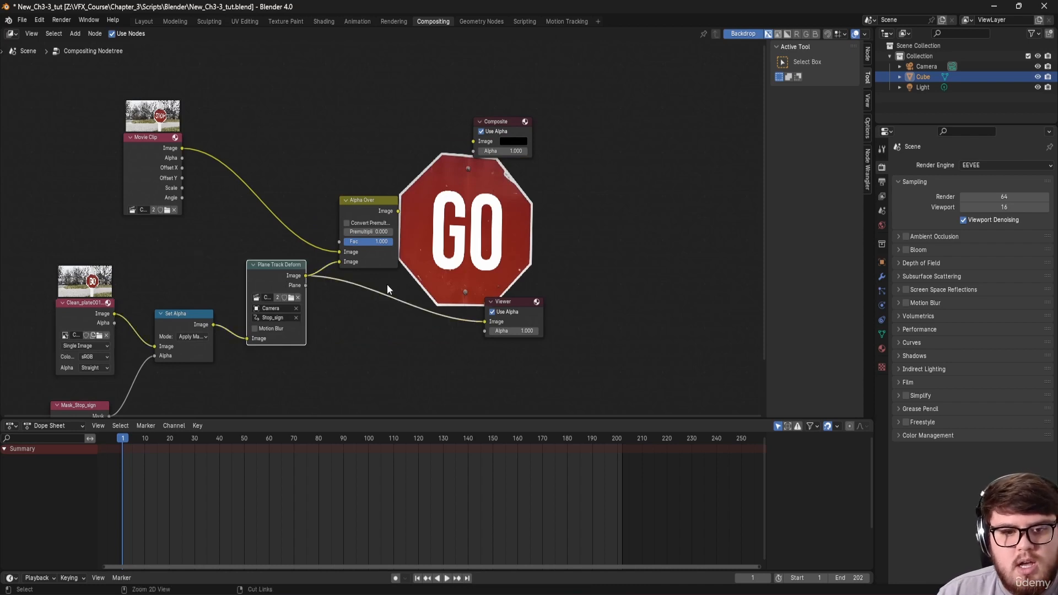
middle_drag(387, 283, 293, 305)
middle_drag(382, 279, 323, 281)
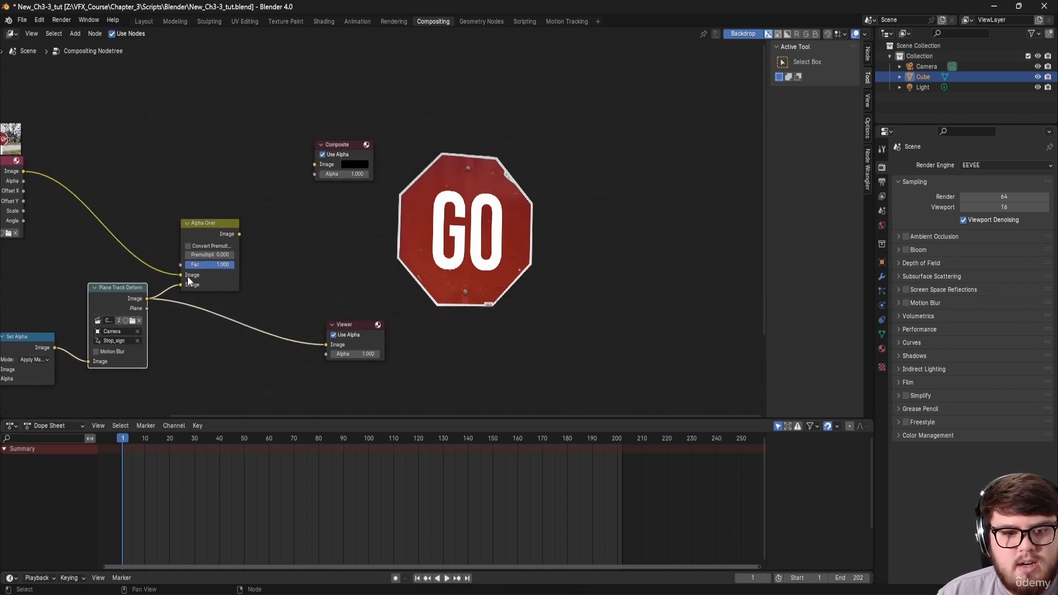
ctrl+shift+click(227, 231)
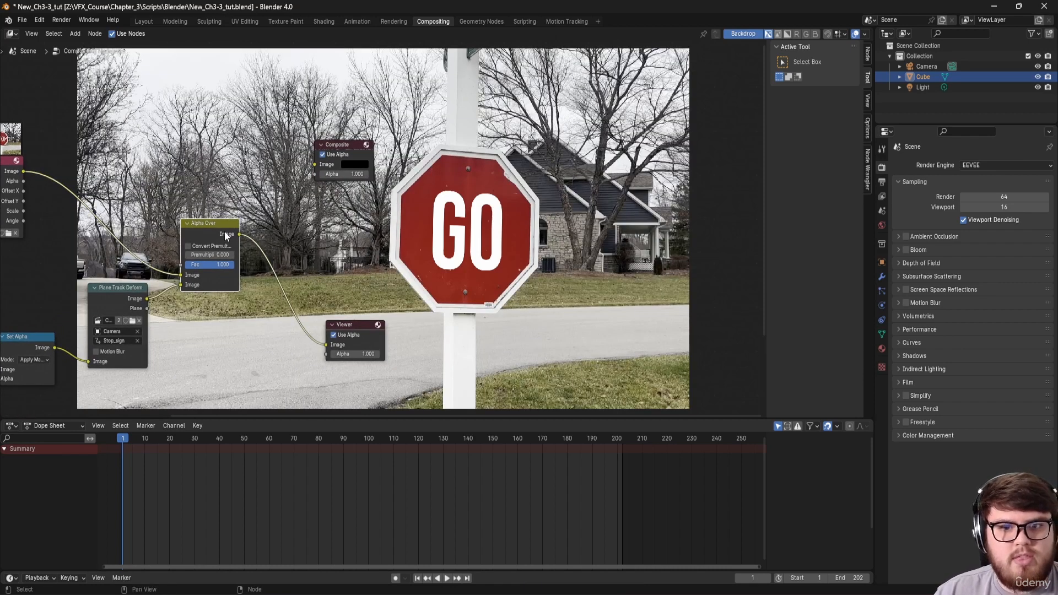
Step: Check the GO composite over the moving sign at frames 64 and 151
middle_drag(223, 318, 233, 238)
click(278, 438)
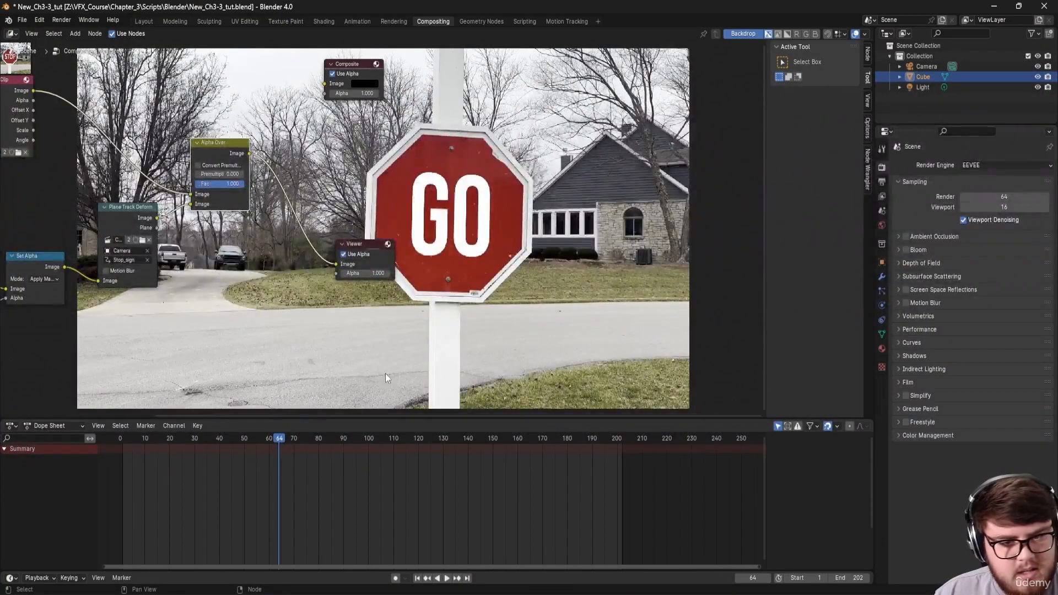
click(380, 439)
middle_drag(426, 355, 370, 383)
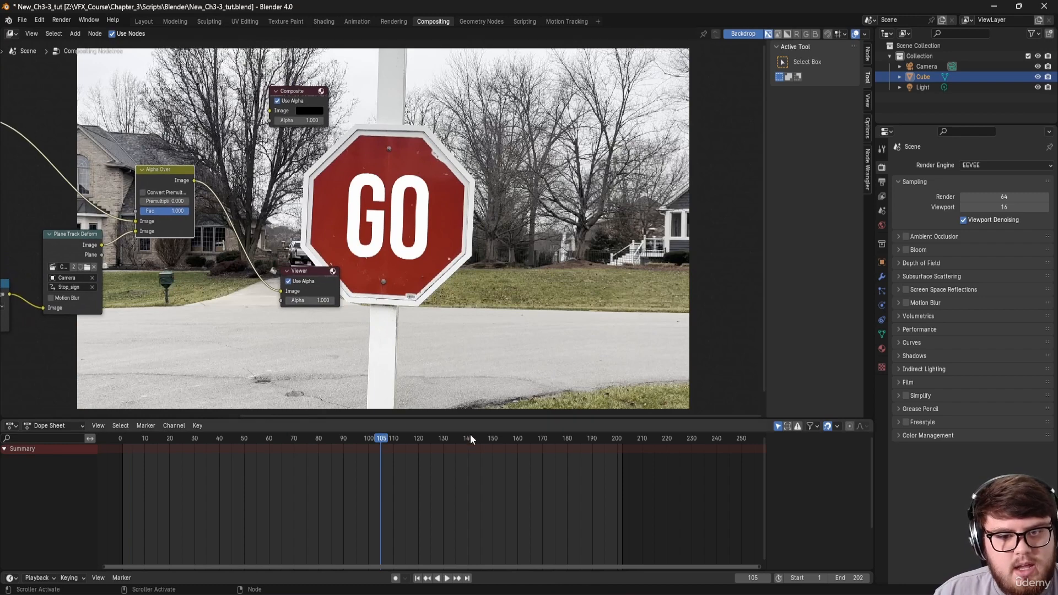
click(494, 441)
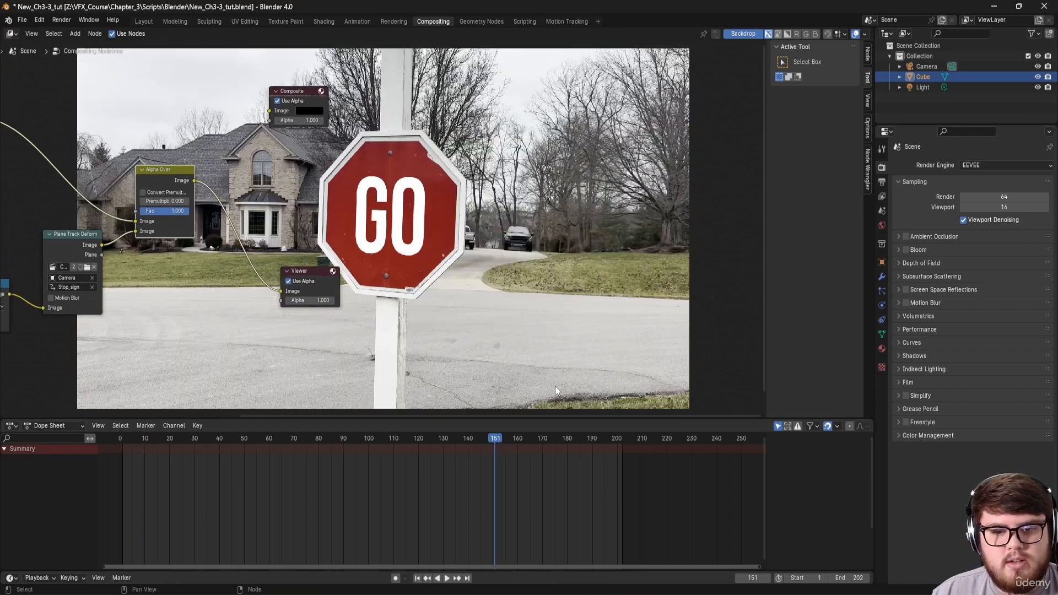
middle_drag(444, 281, 387, 317)
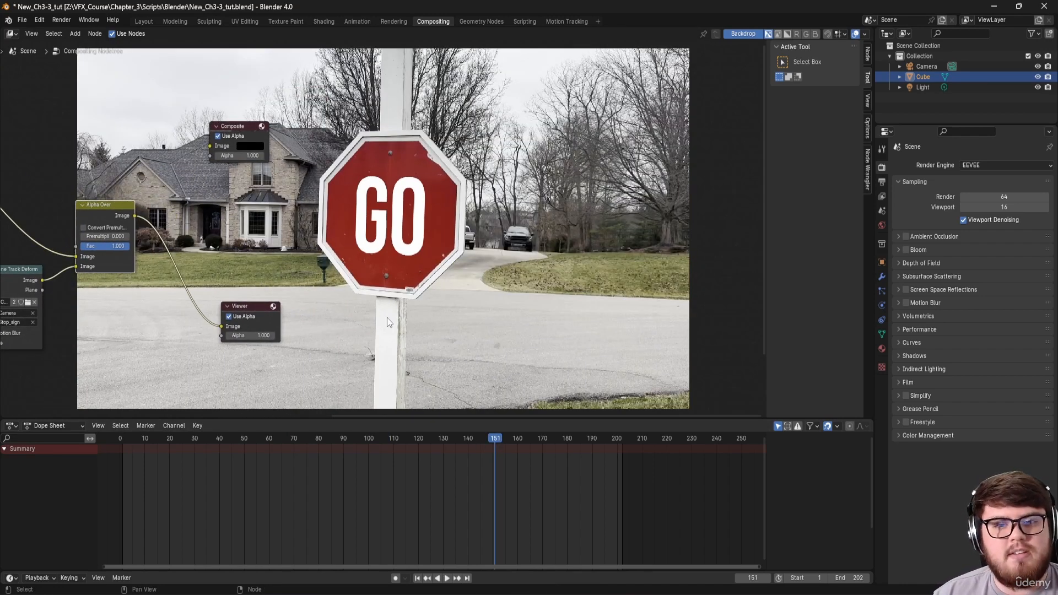
Step: Enlarge the node editor, center the node tree over the preview, and return to the first frame
drag(420, 416, 359, 519)
middle_drag(355, 497, 677, 353)
scroll(379, 299, up, 2)
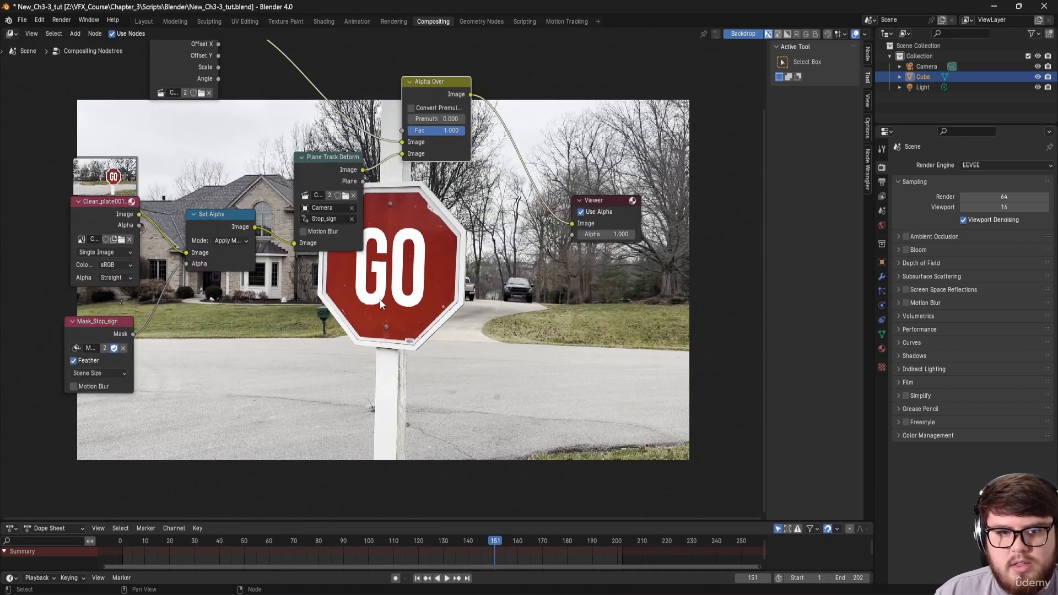
shift+middle_drag(260, 328, 299, 309)
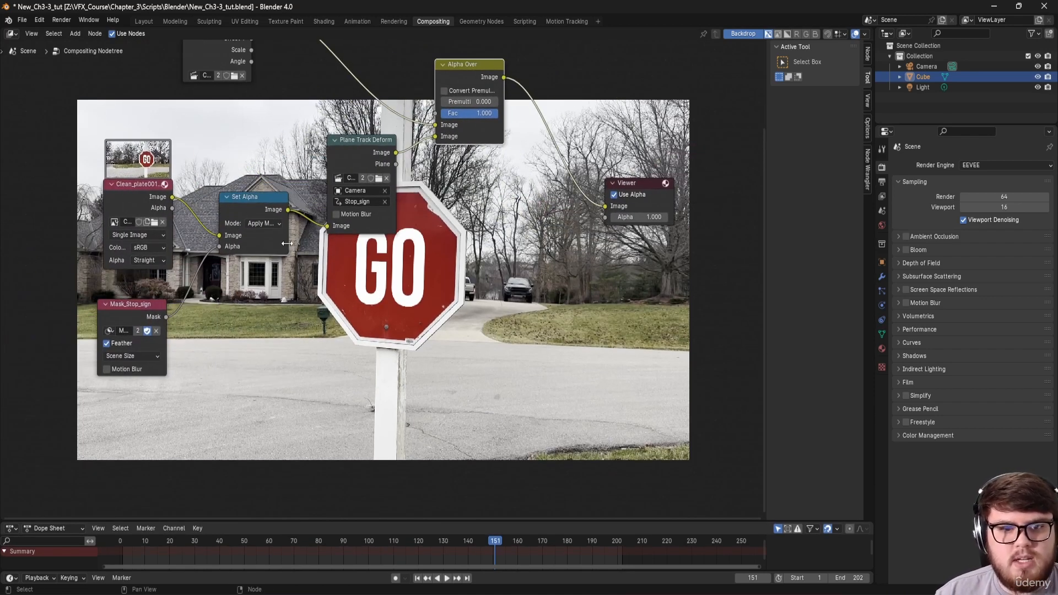
key(shift+Left)
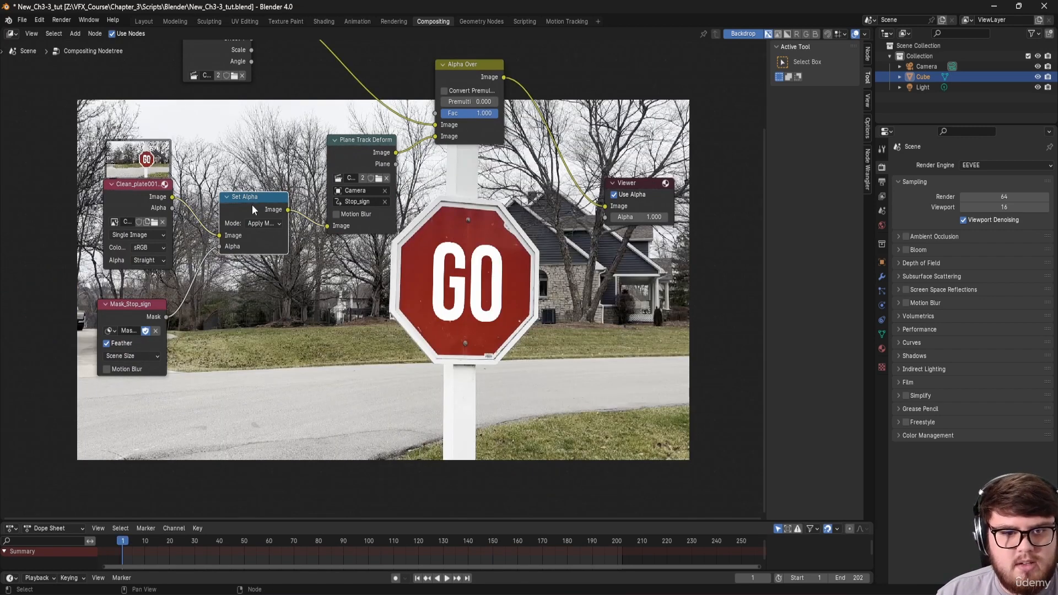
Step: Reorder the nodes so the clean plate feeds Plane Track Deform, then Set Alpha, then Alpha Over
drag(252, 205, 439, 236)
drag(353, 147, 233, 163)
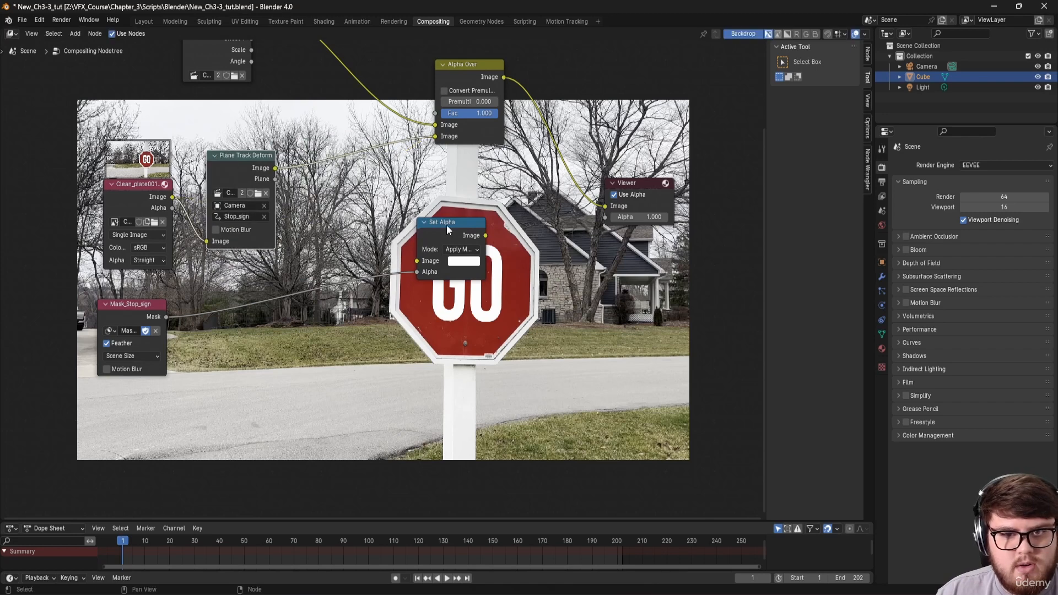
drag(447, 230, 353, 161)
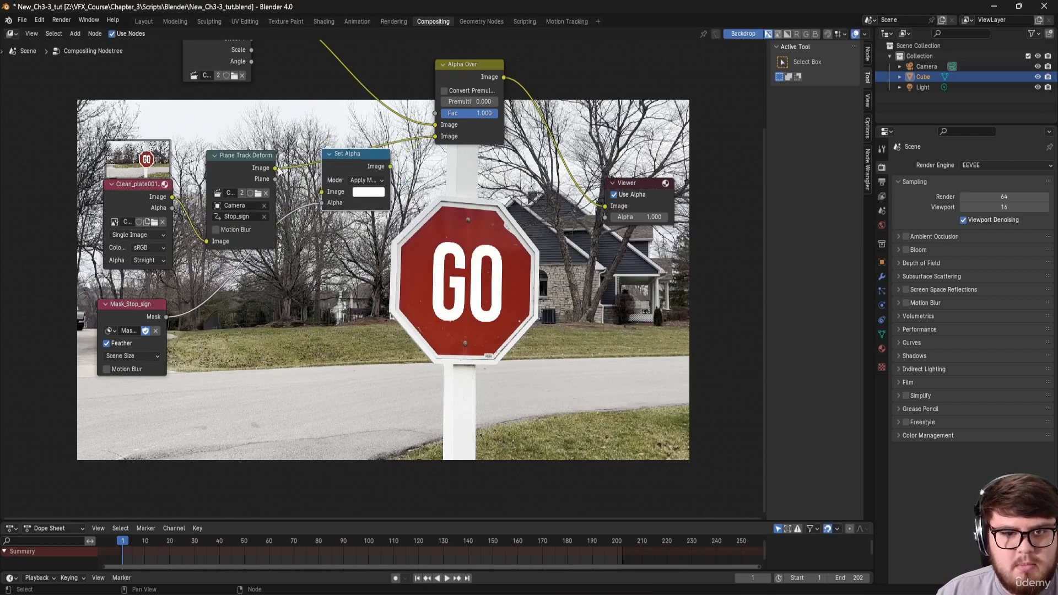
drag(275, 168, 321, 191)
drag(390, 166, 436, 136)
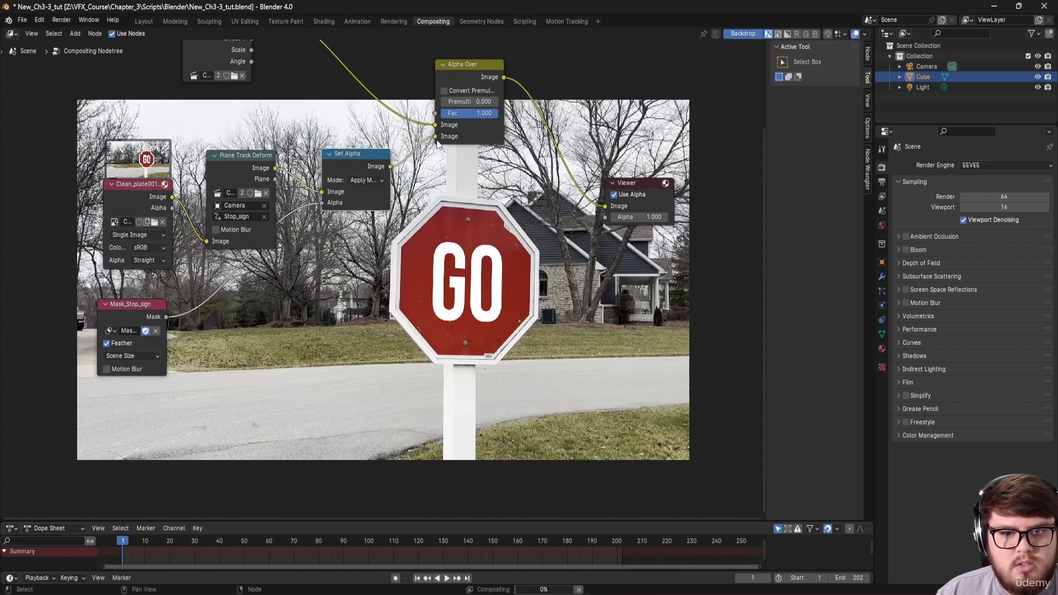
middle_drag(437, 143, 473, 104)
Step: Duplicate the Plane Track Deform node and insert the copy between the mask and Set Alpha
click(266, 117)
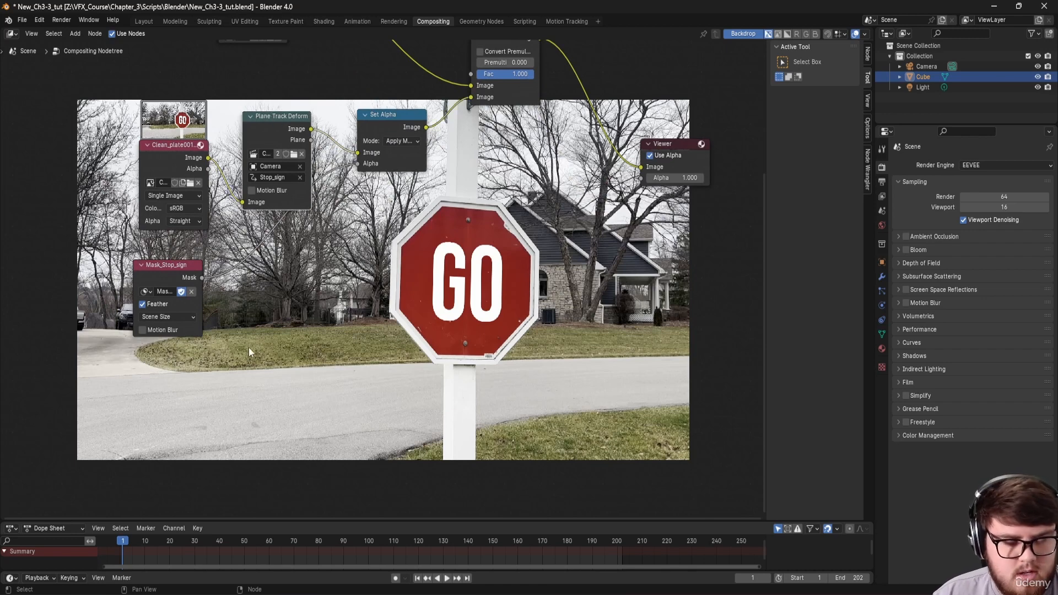
key(shift+d)
click(270, 331)
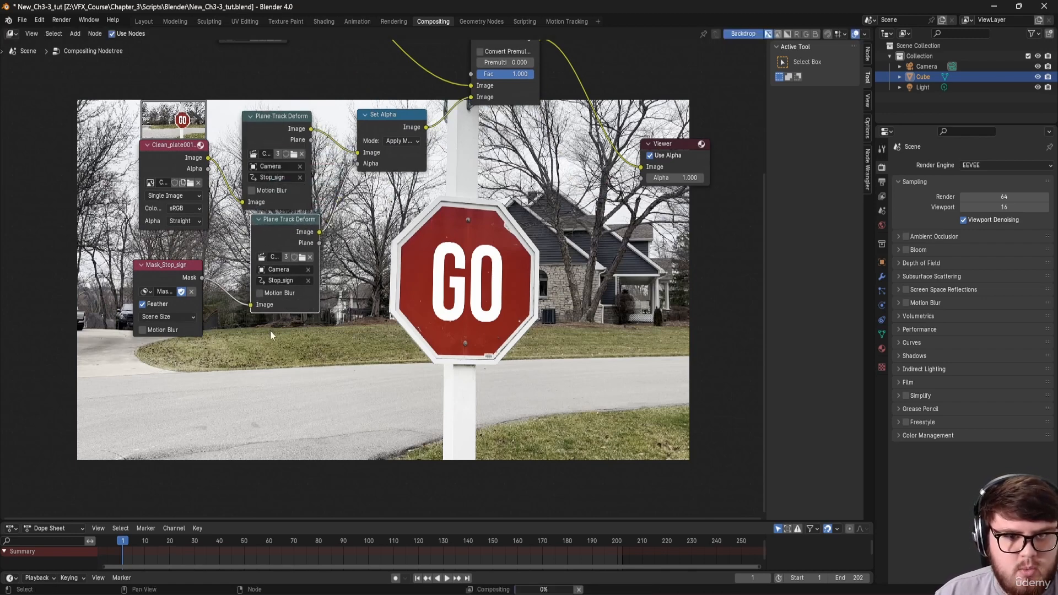
drag(278, 239, 267, 250)
middle_drag(344, 247, 334, 287)
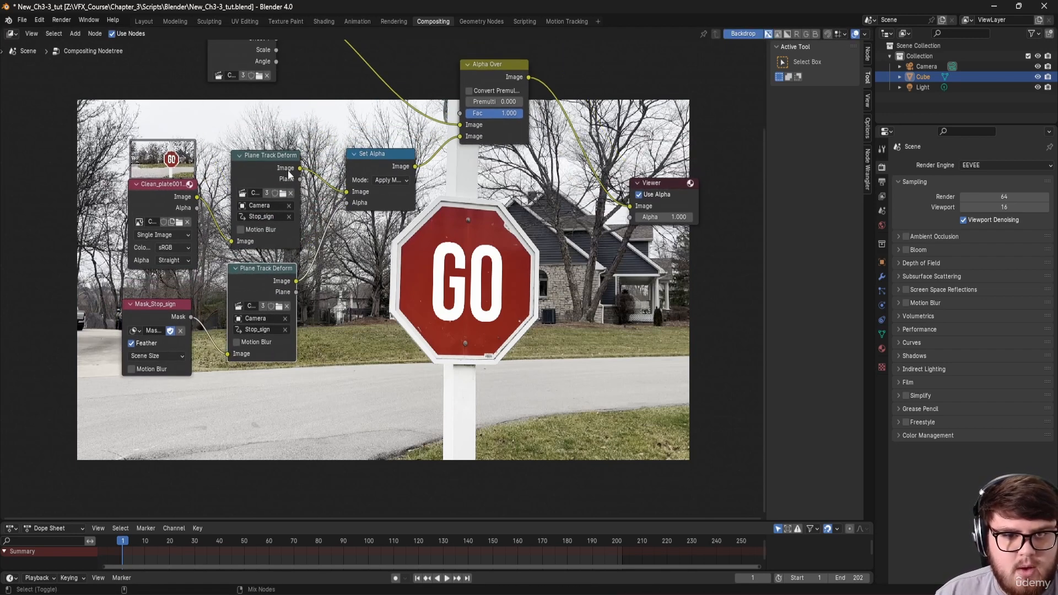
Step: Preview the outputs of both Plane Track Deform nodes and the Set Alpha result
ctrl+shift+click(287, 169)
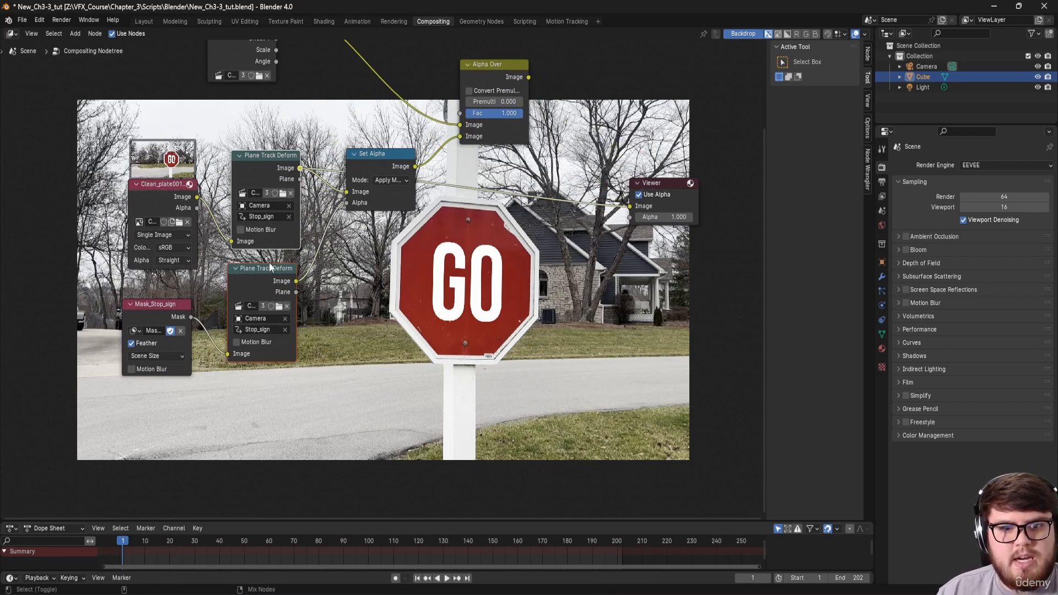
ctrl+shift+click(346, 273)
middle_drag(345, 315, 354, 310)
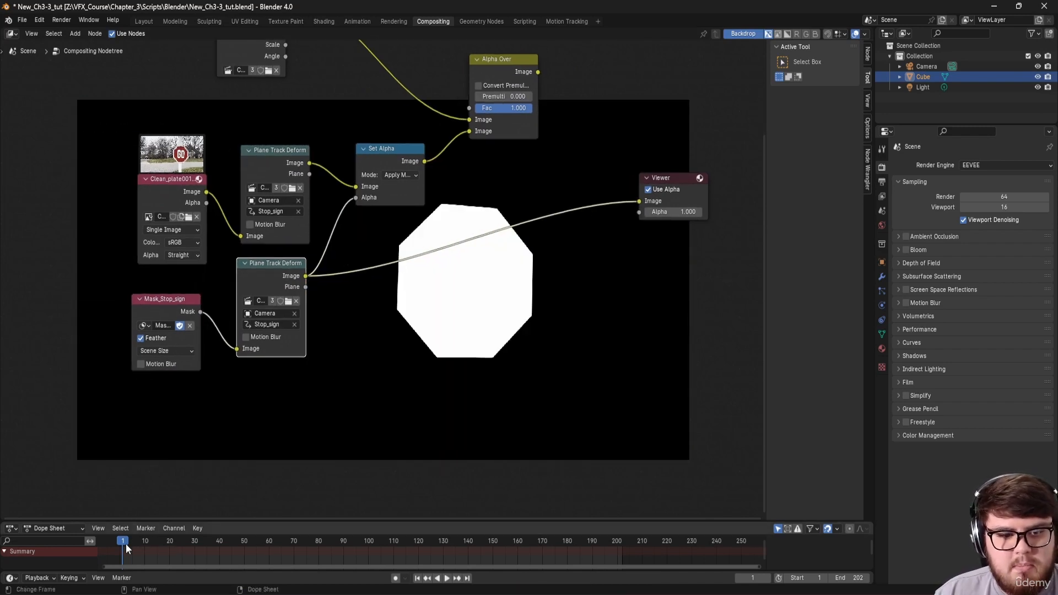
middle_drag(397, 235, 335, 274)
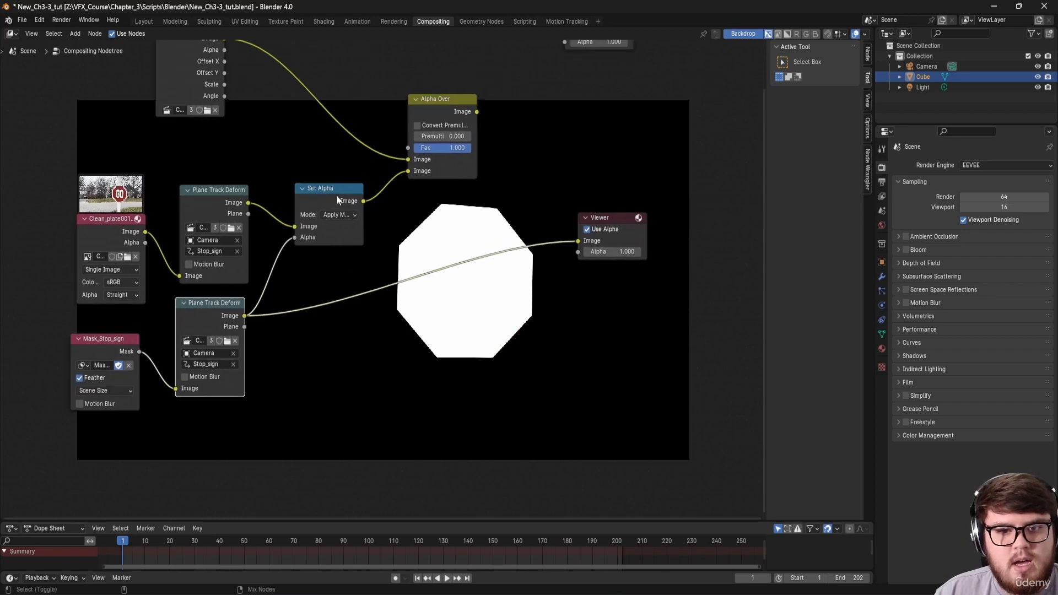
ctrl+shift+click(224, 314)
ctrl+shift+click(233, 214)
ctrl+shift+click(321, 197)
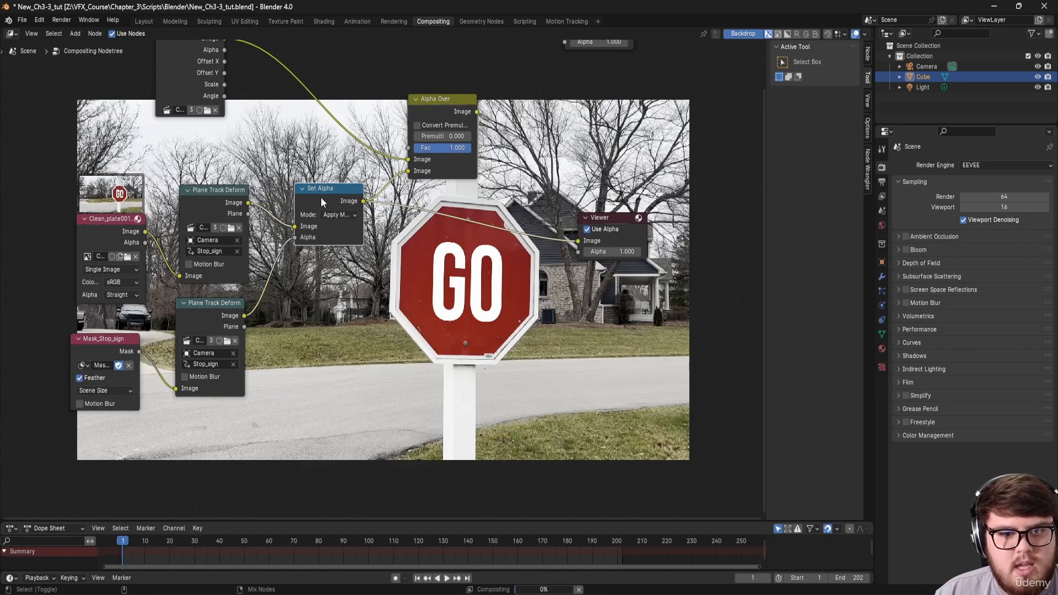
Step: At frame 88, preview the tracked mask, the warped GO image and the Set Alpha output
click(338, 541)
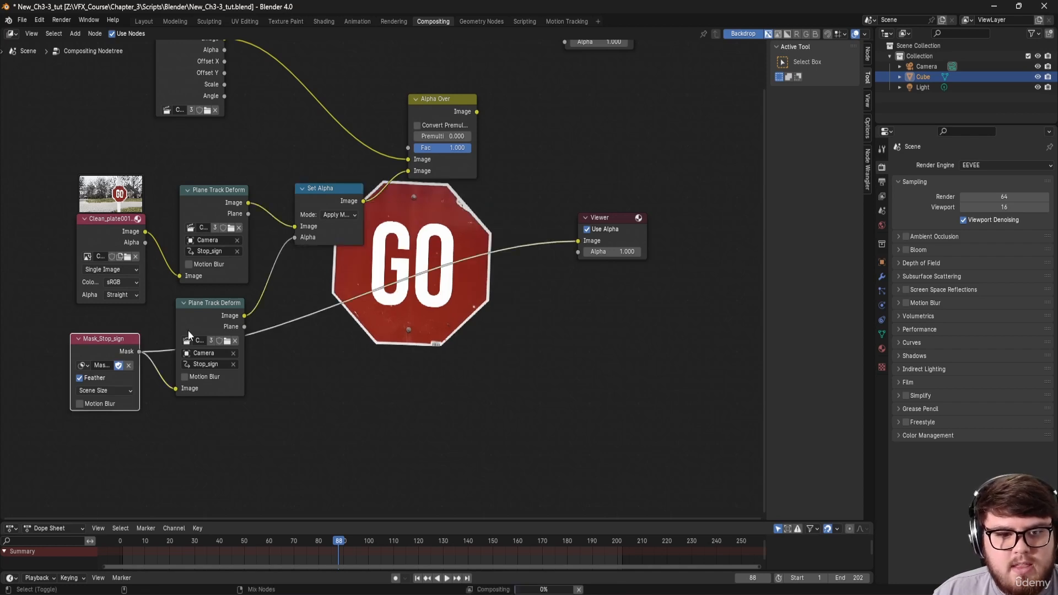
ctrl+shift+click(208, 312)
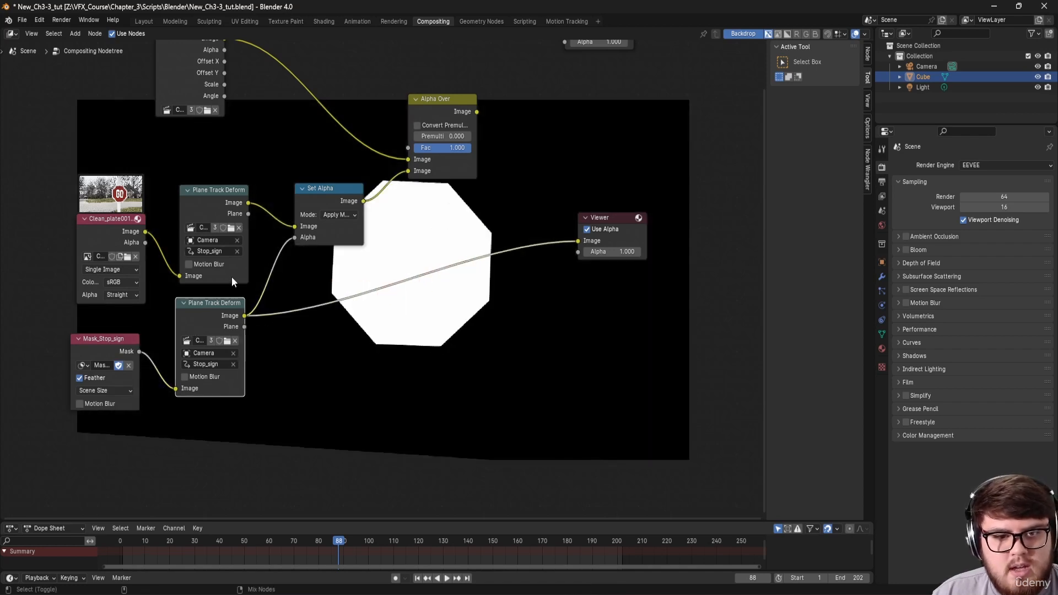
ctrl+shift+click(213, 194)
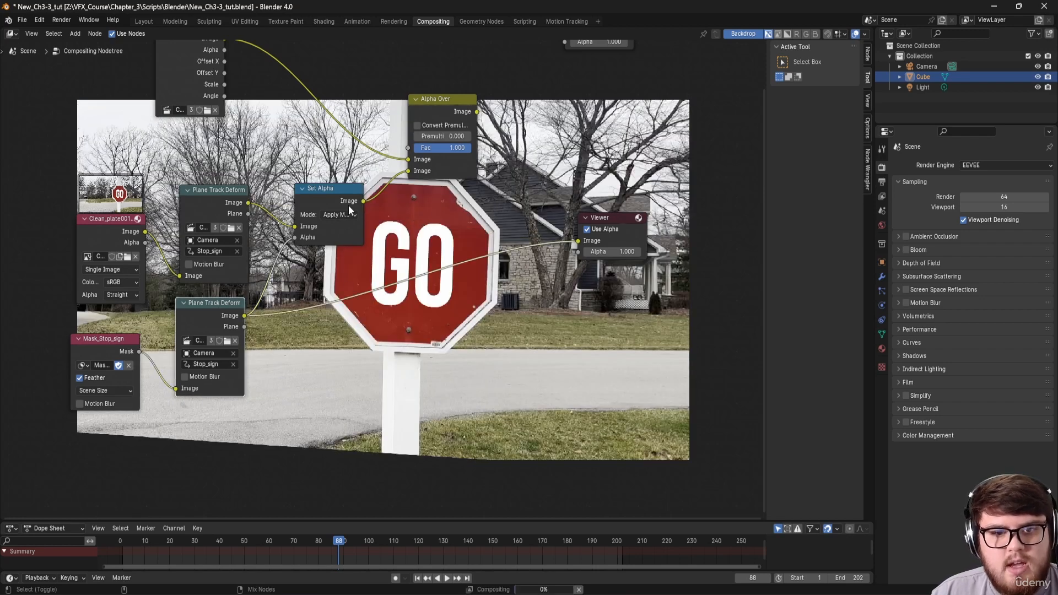
ctrl+shift+click(348, 205)
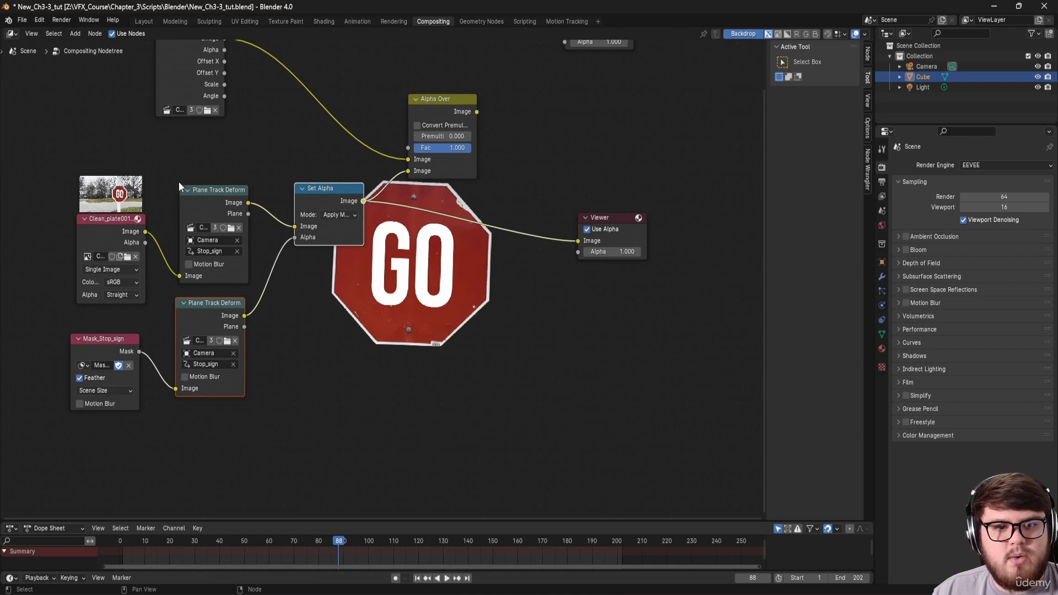
middle_drag(182, 177, 236, 168)
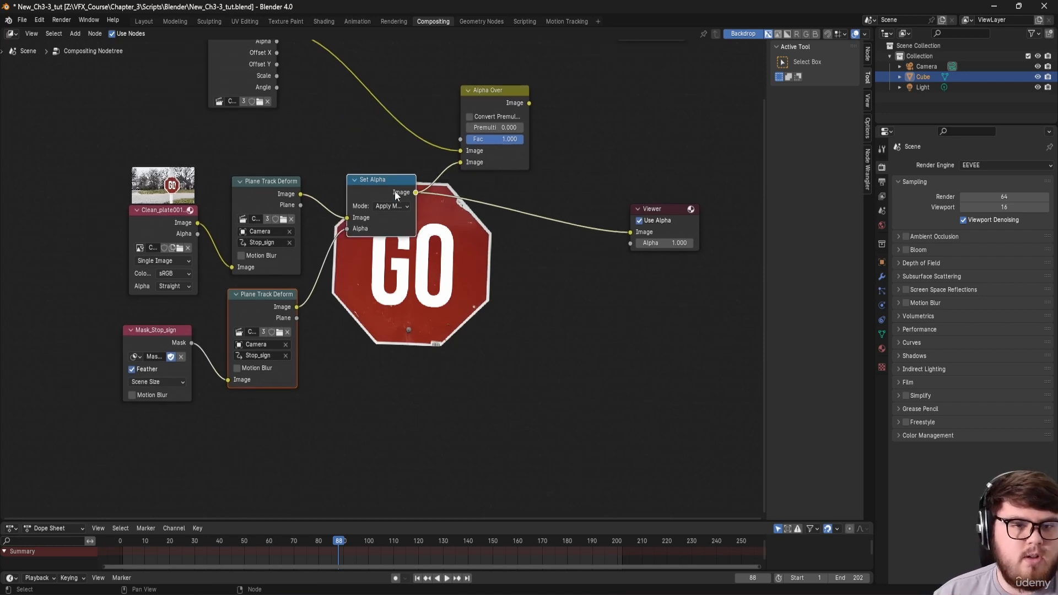
middle_drag(312, 326, 364, 295)
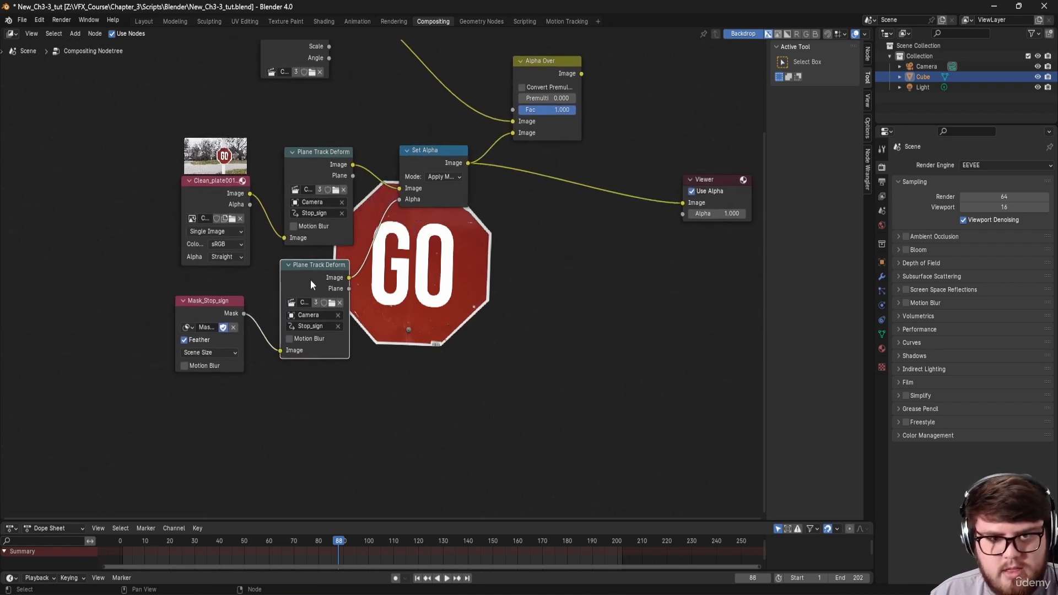
Step: Delete the duplicate node and route clean plate and Mask_Stop_sign through Set Alpha into Plane Track Deform
key(x)
drag(402, 161, 495, 178)
drag(323, 152, 427, 141)
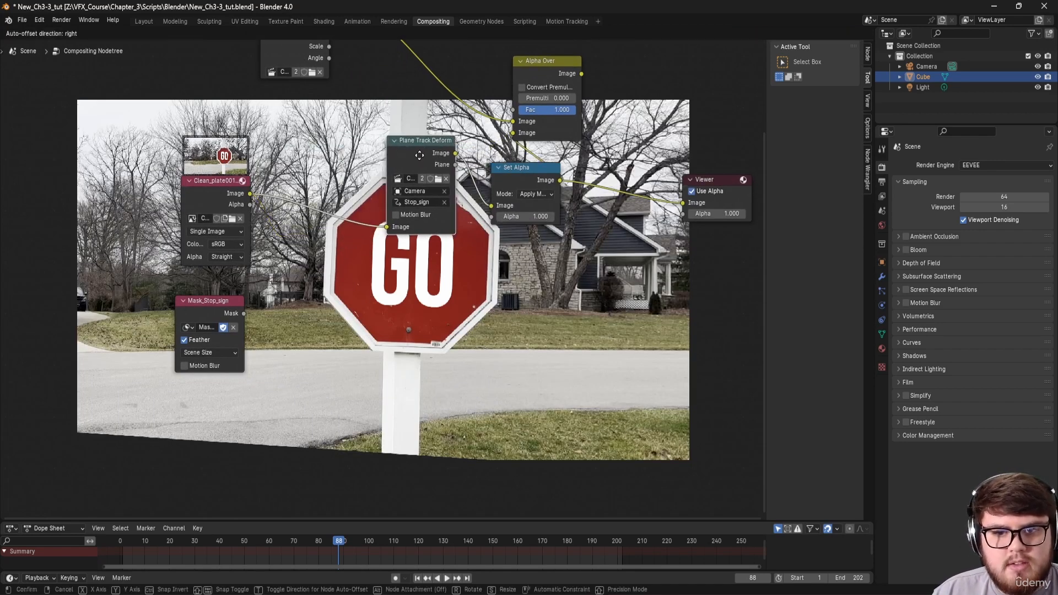
drag(491, 205, 513, 132)
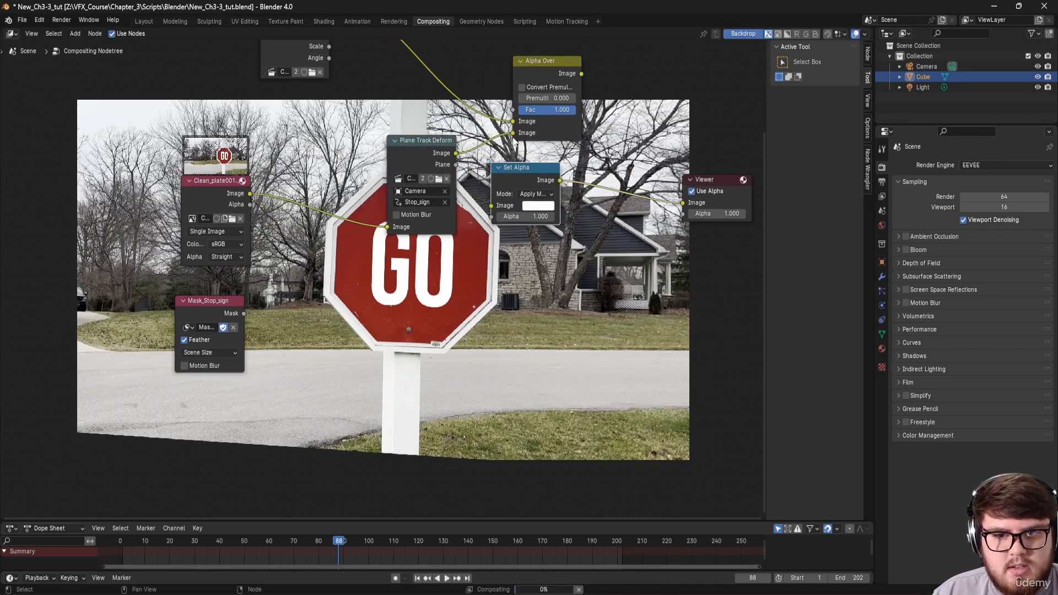
drag(511, 174, 302, 196)
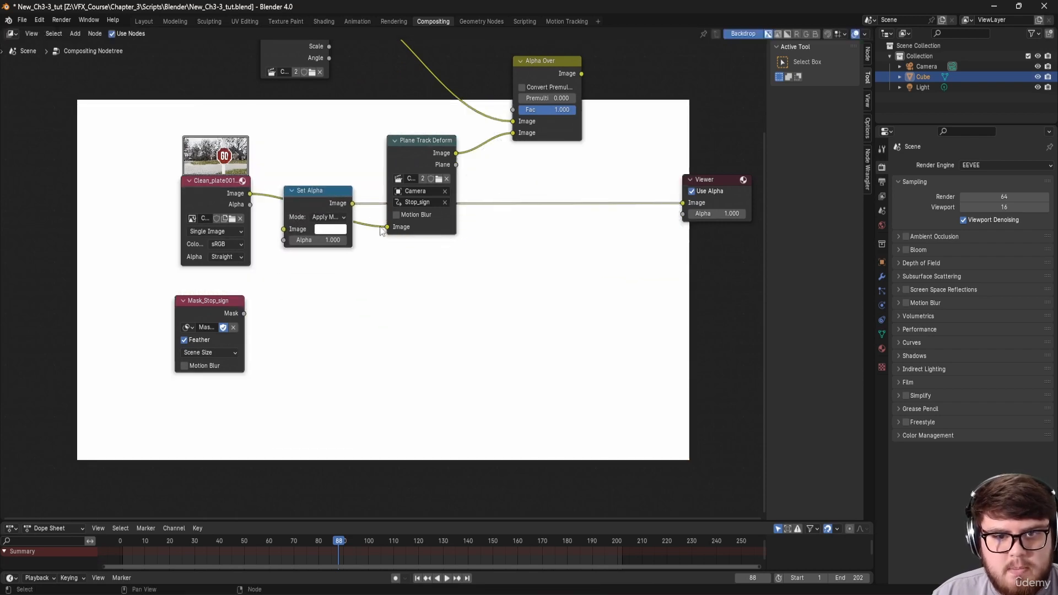
drag(386, 227, 285, 229)
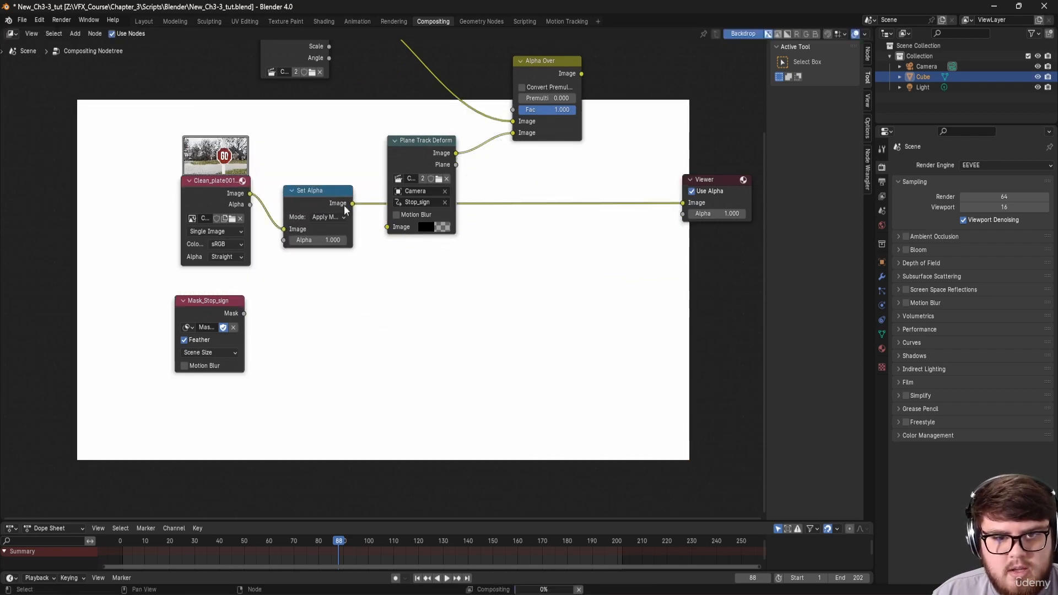
mouse_move(352, 203)
mouse_down()
mouse_move(391, 227)
mouse_move(340, 195)
mouse_up()
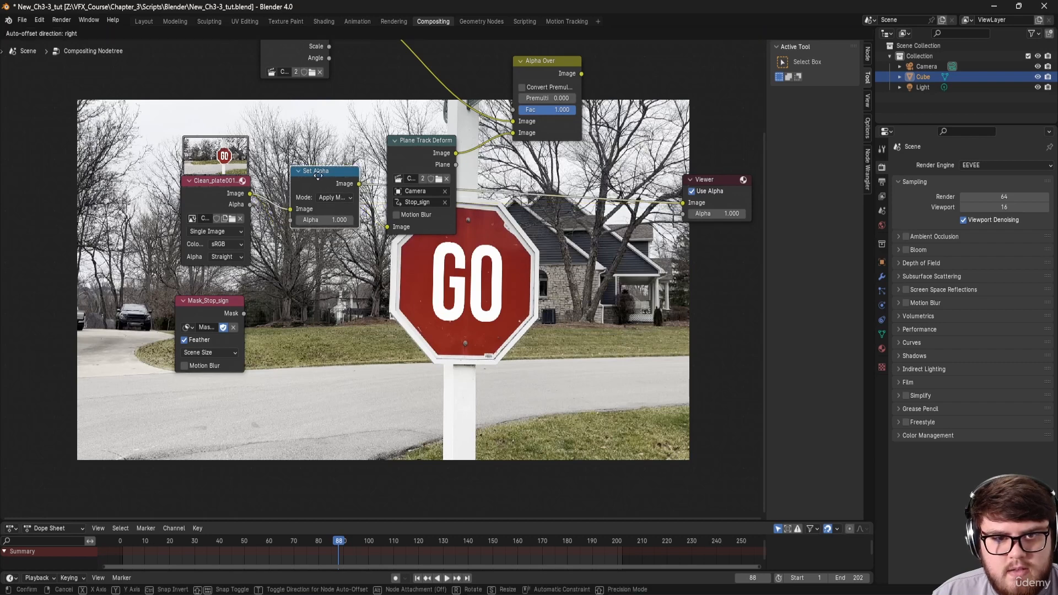
drag(243, 313, 291, 220)
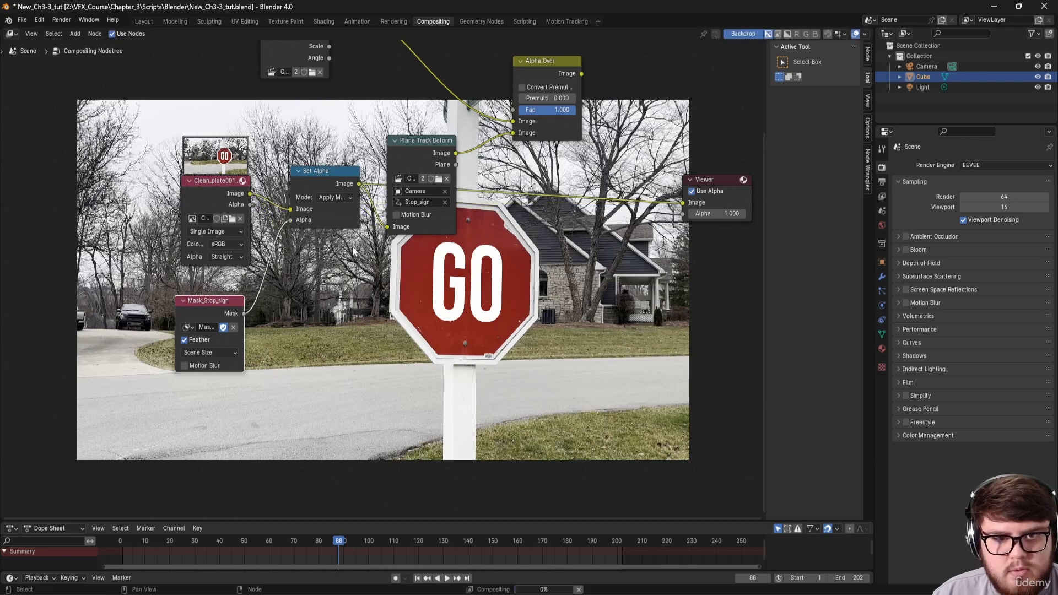
Step: Preview the Alpha Over composite at frame 139 and save the file as New_Ch3-3_tut.blend
middle_drag(455, 153, 348, 239)
ctrl+shift+click(452, 176)
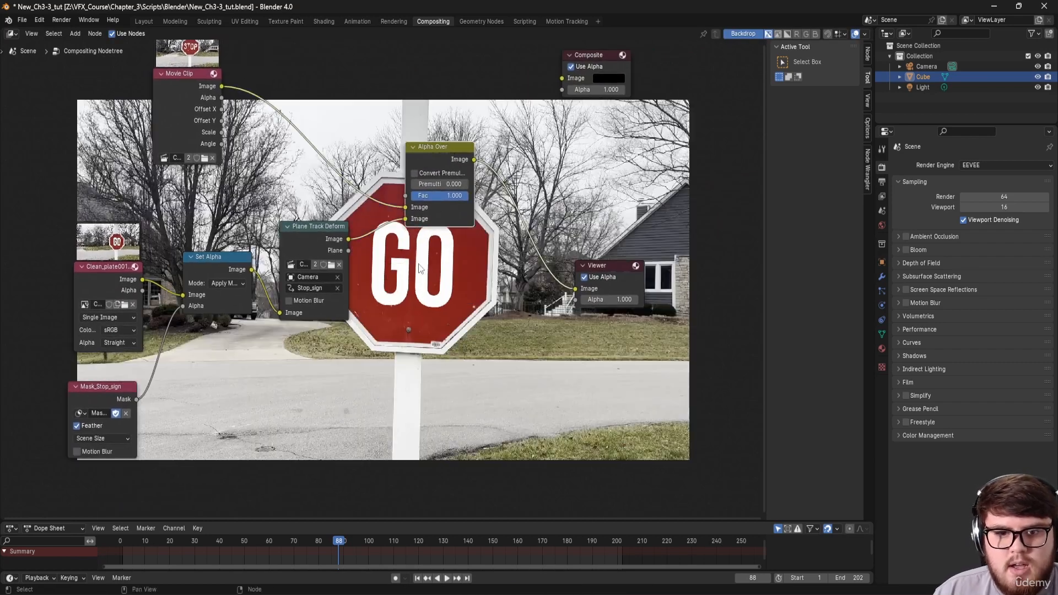
middle_drag(449, 271, 395, 265)
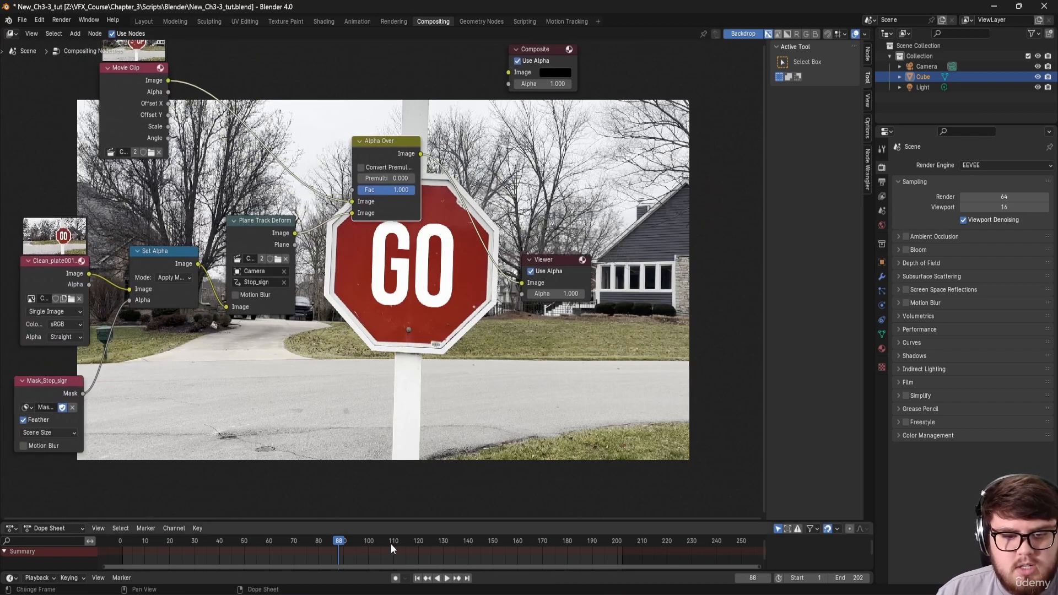
drag(392, 544, 466, 533)
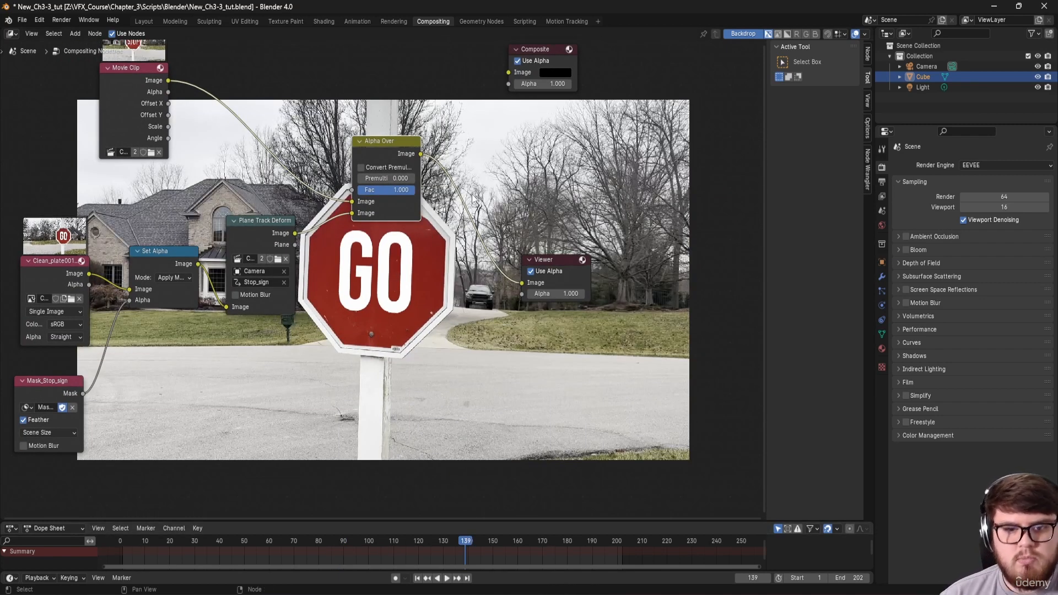
middle_drag(432, 294, 406, 286)
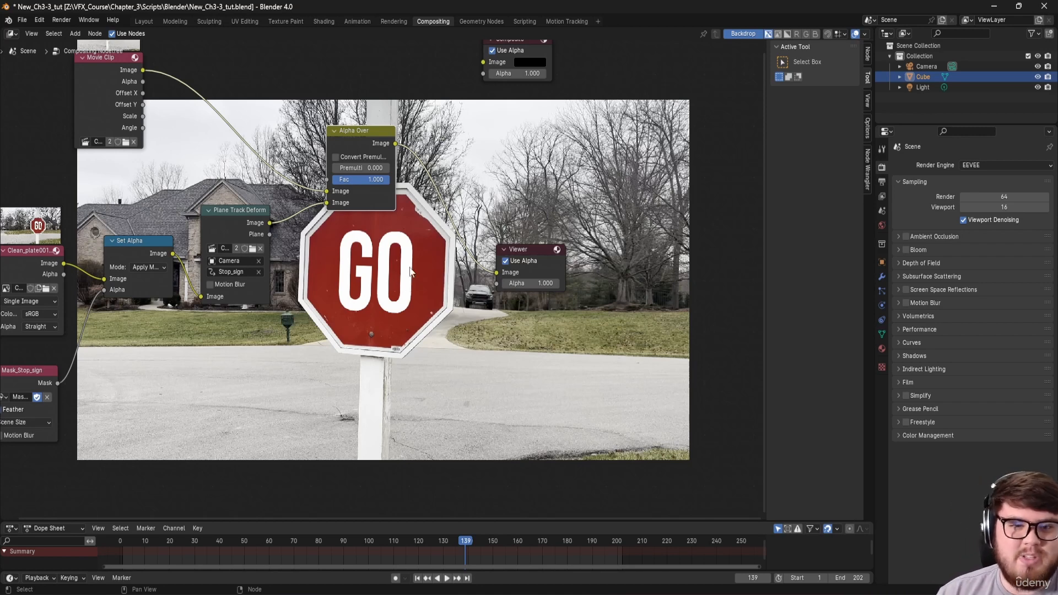
key(ctrl+s)
Step: Return to frame 1 and move the Clean_plate001 and Mask_Stop_sign nodes further left
middle_drag(16, 268, 212, 242)
drag(211, 243, 171, 236)
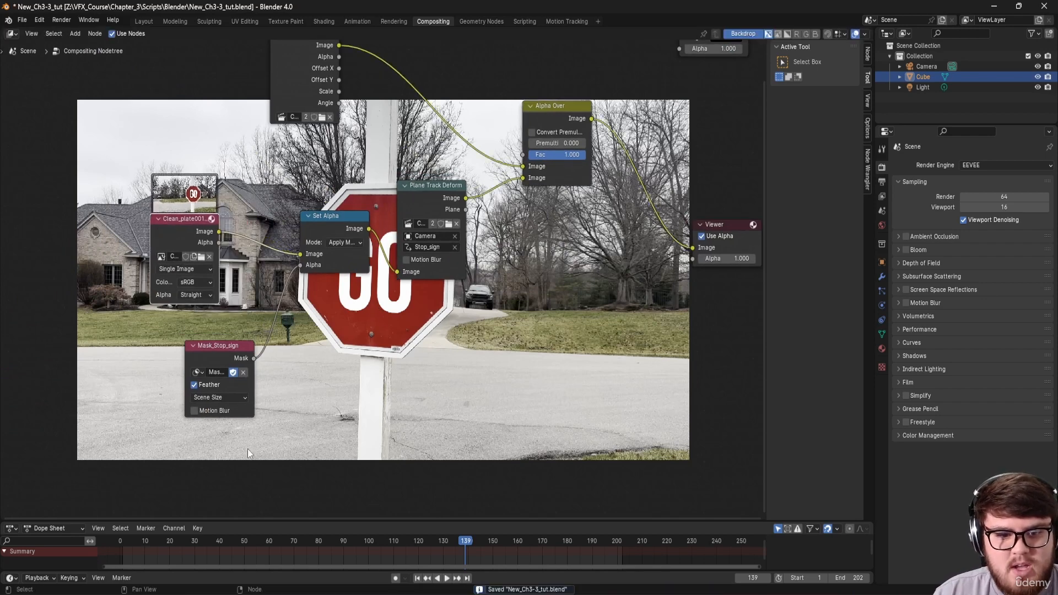
click(122, 545)
middle_drag(206, 361, 276, 382)
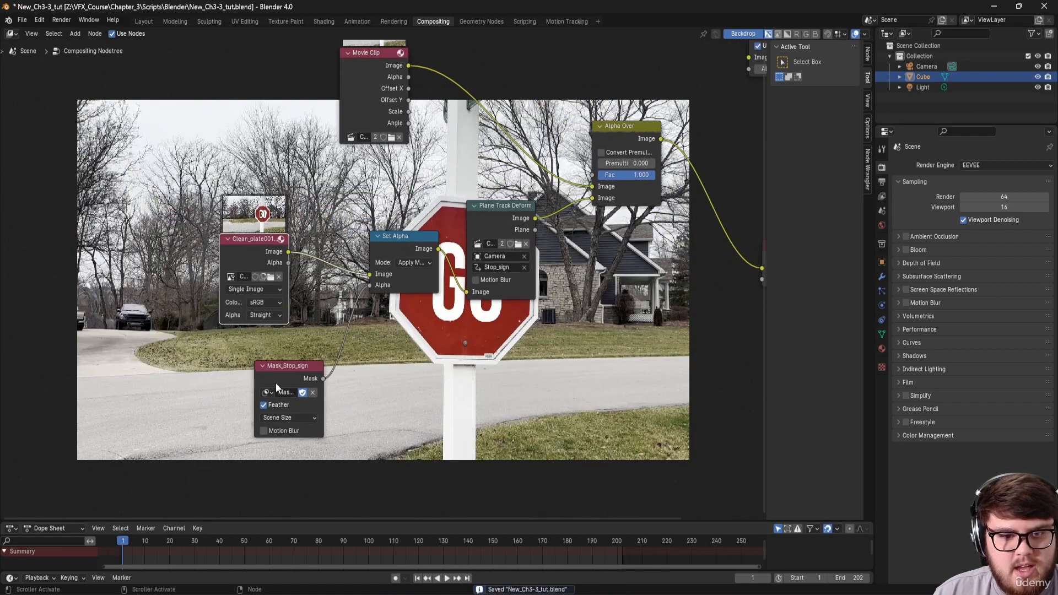
drag(275, 382, 210, 404)
drag(267, 261, 220, 256)
key(shift+a)
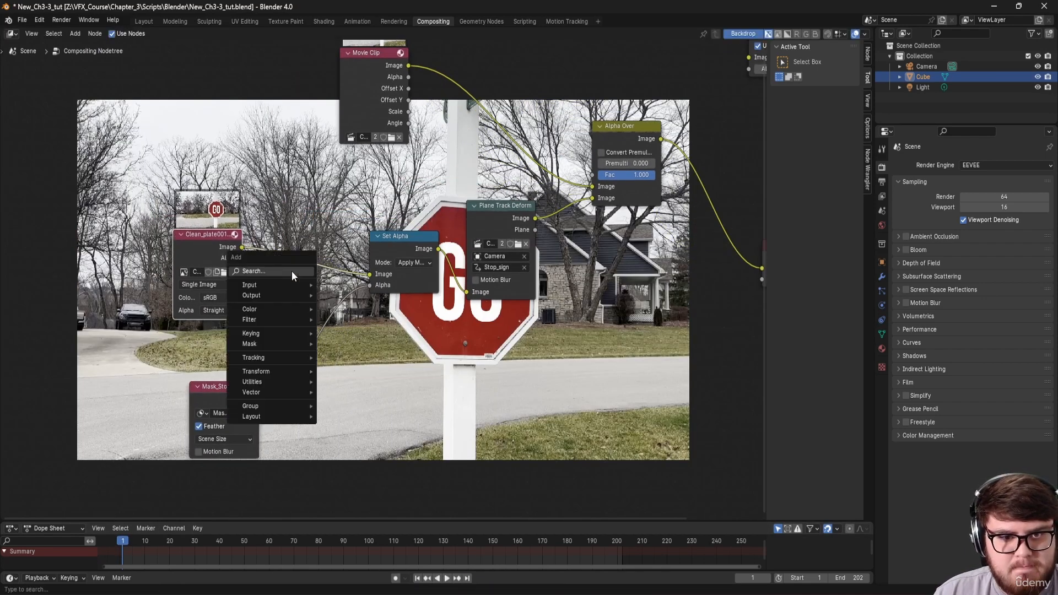
Step: Add a Hue/Saturation/Value node between Clean_plate001 and Set Alpha and preview the clean plate
text(hue)
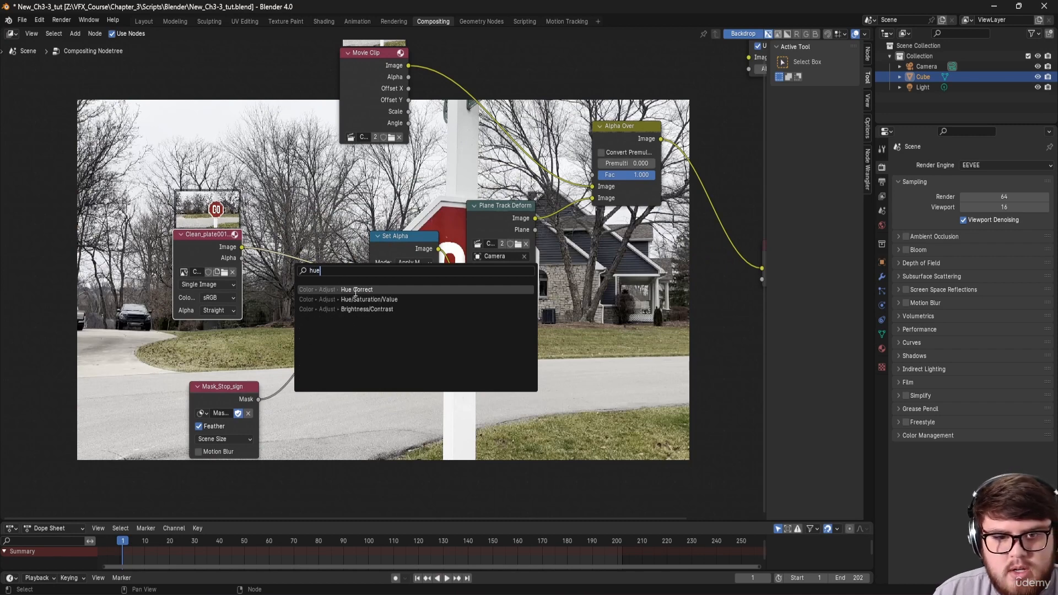
click(356, 299)
click(265, 220)
middle_drag(362, 216, 288, 221)
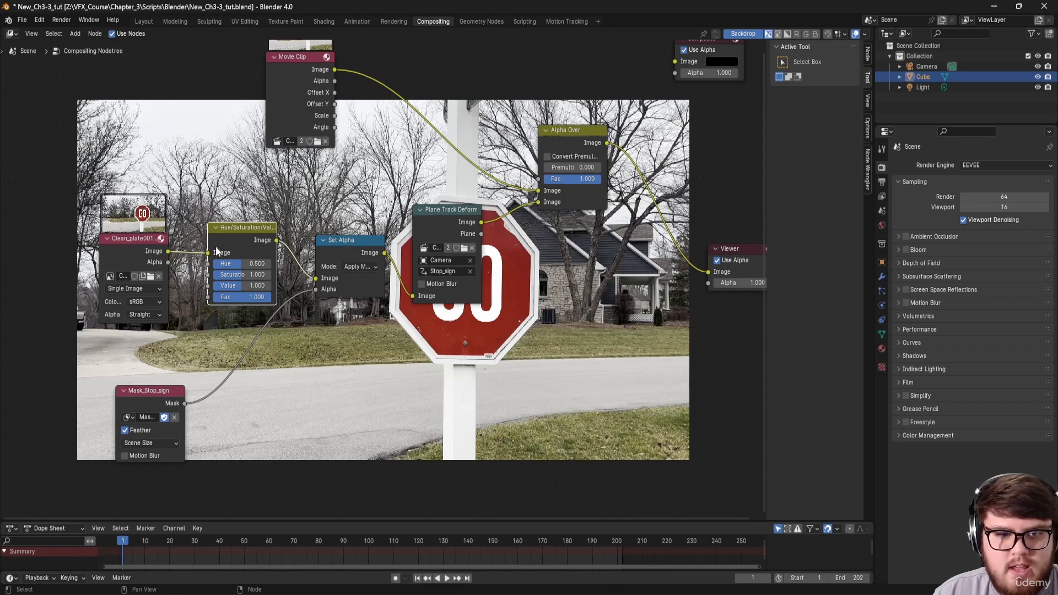
ctrl+shift+click(149, 252)
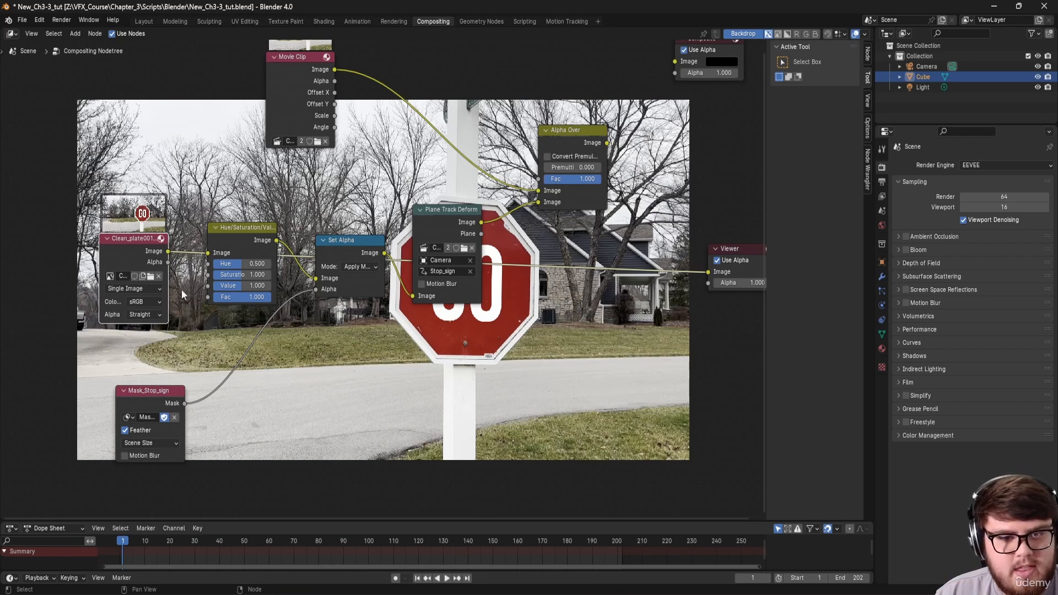
Step: Raise Hue to 0.811 to turn the sign green, then preview the isolated sign from Set Alpha
drag(232, 265, 256, 263)
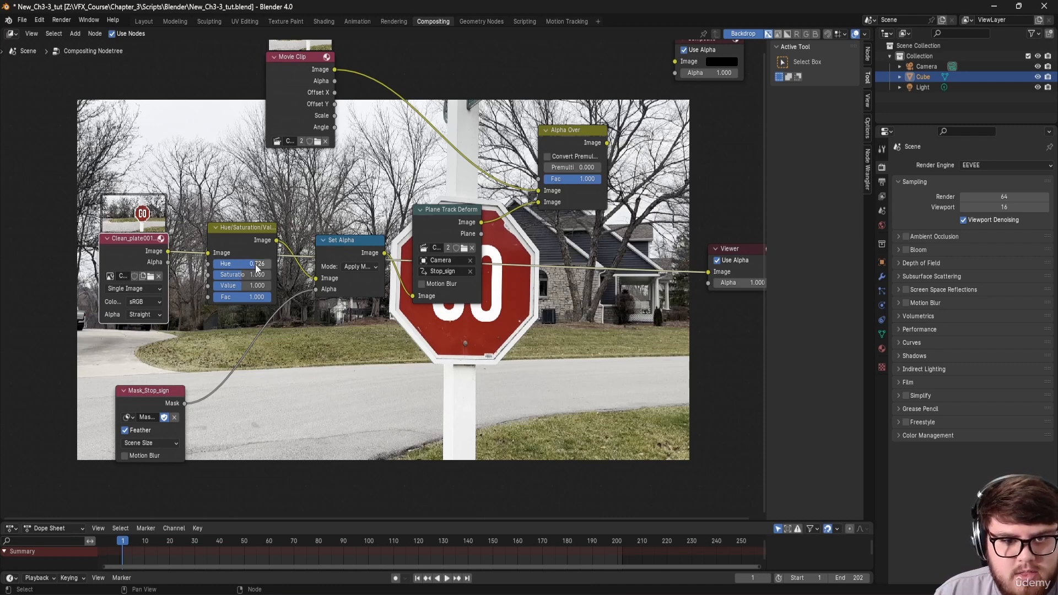
middle_drag(345, 322, 273, 335)
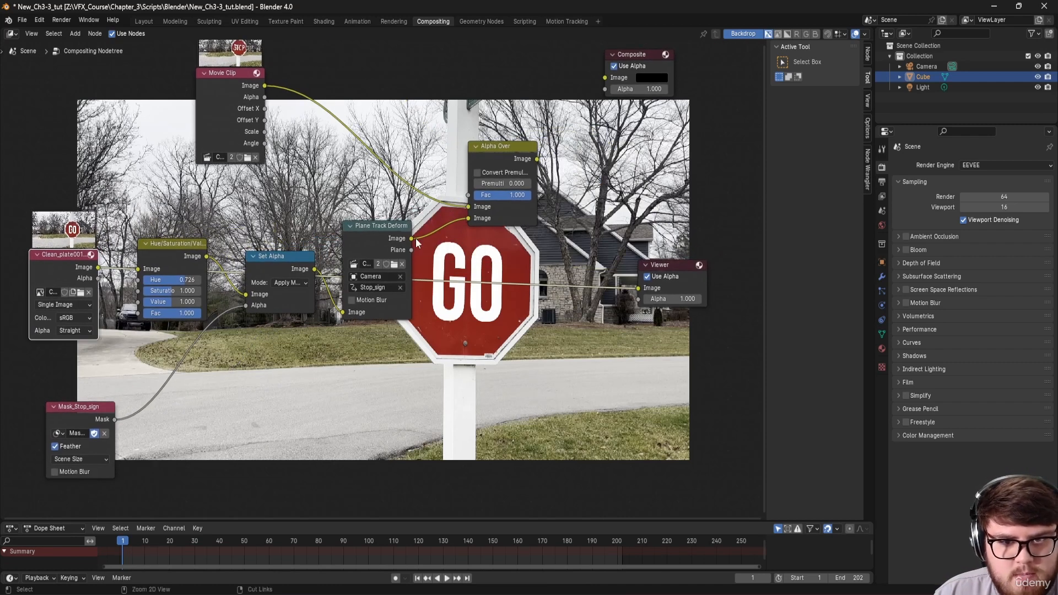
drag(173, 280, 190, 282)
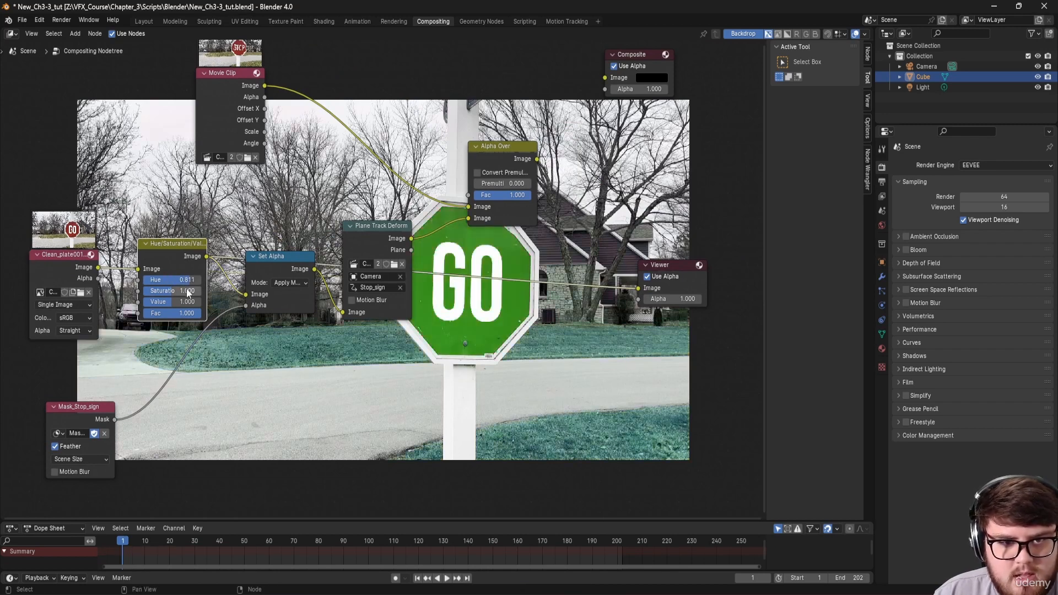
middle_drag(312, 392, 257, 384)
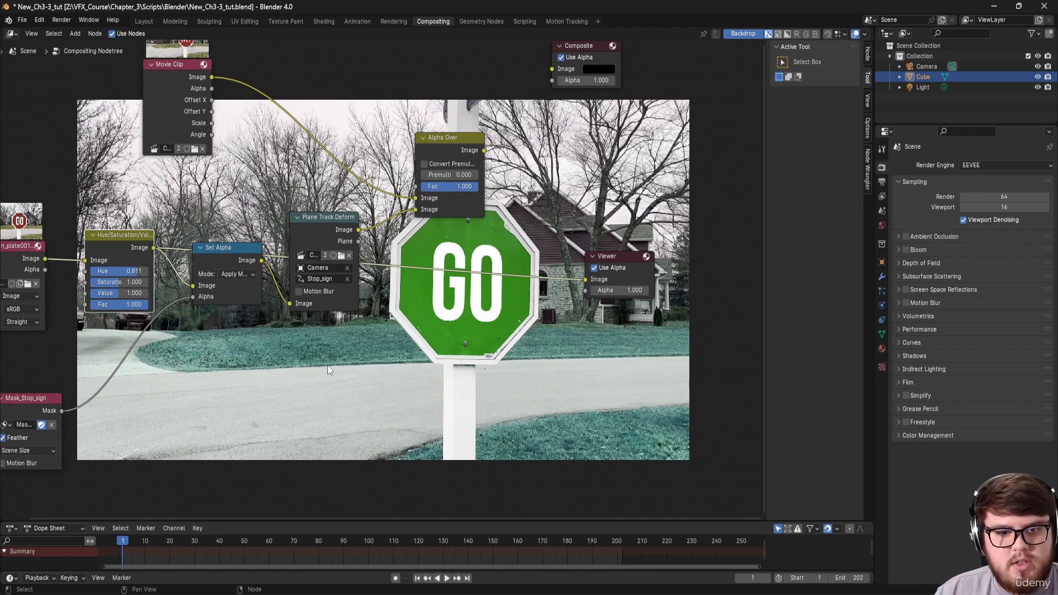
middle_drag(217, 401, 239, 400)
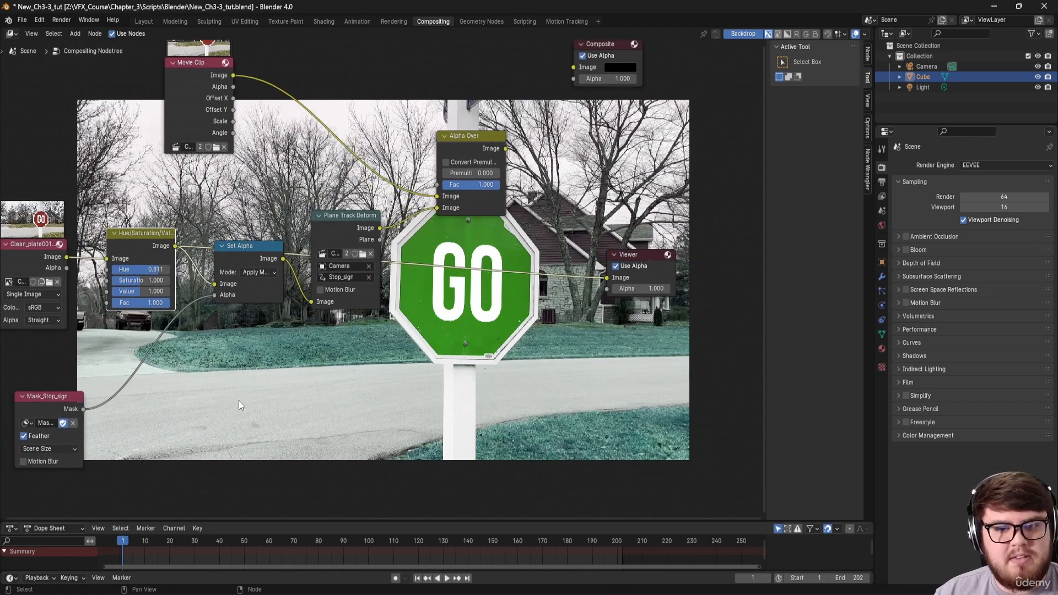
ctrl+shift+click(249, 269)
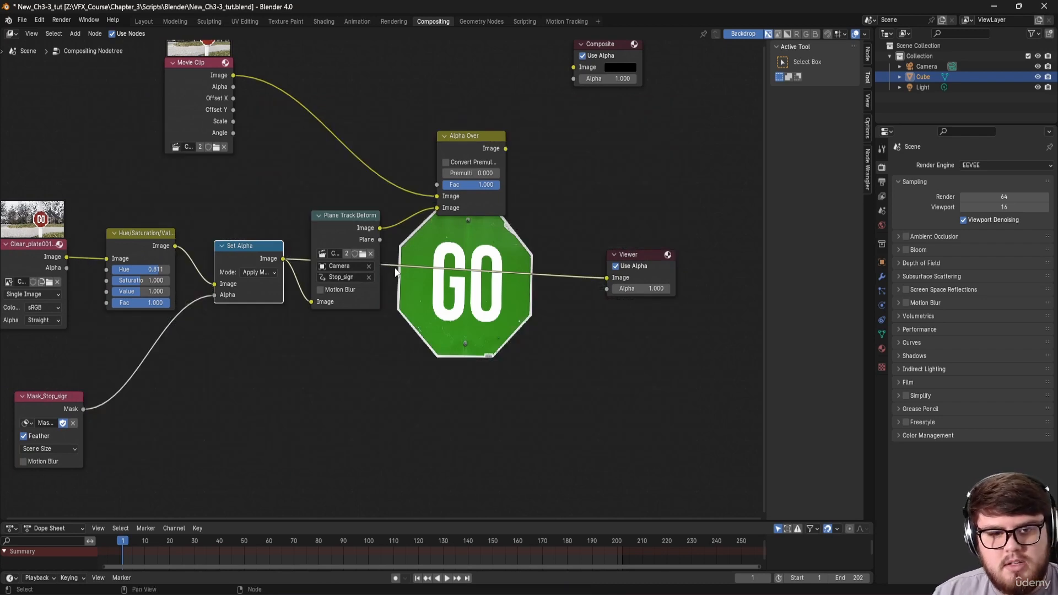
Step: Preview the Alpha Over composite and check the tracking at frames 89 and 140
ctrl+shift+click(362, 237)
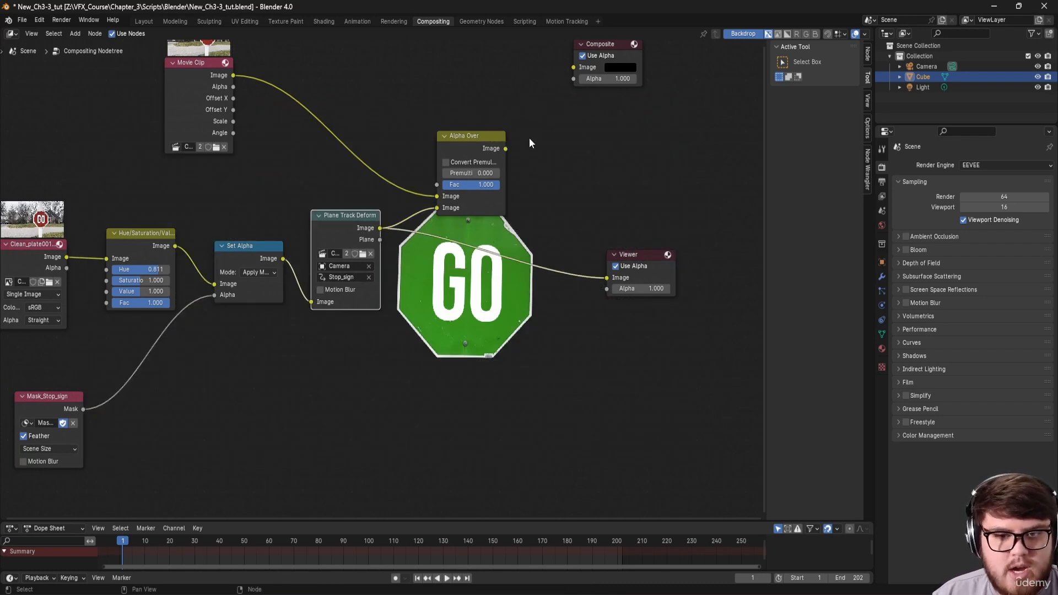
ctrl+shift+click(488, 148)
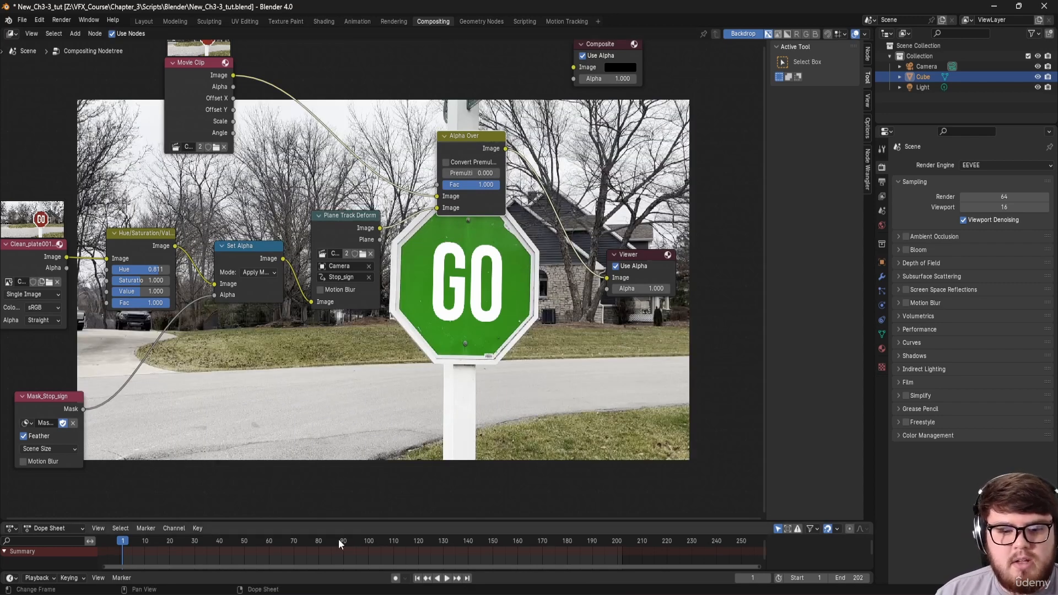
click(341, 542)
middle_drag(440, 382, 372, 397)
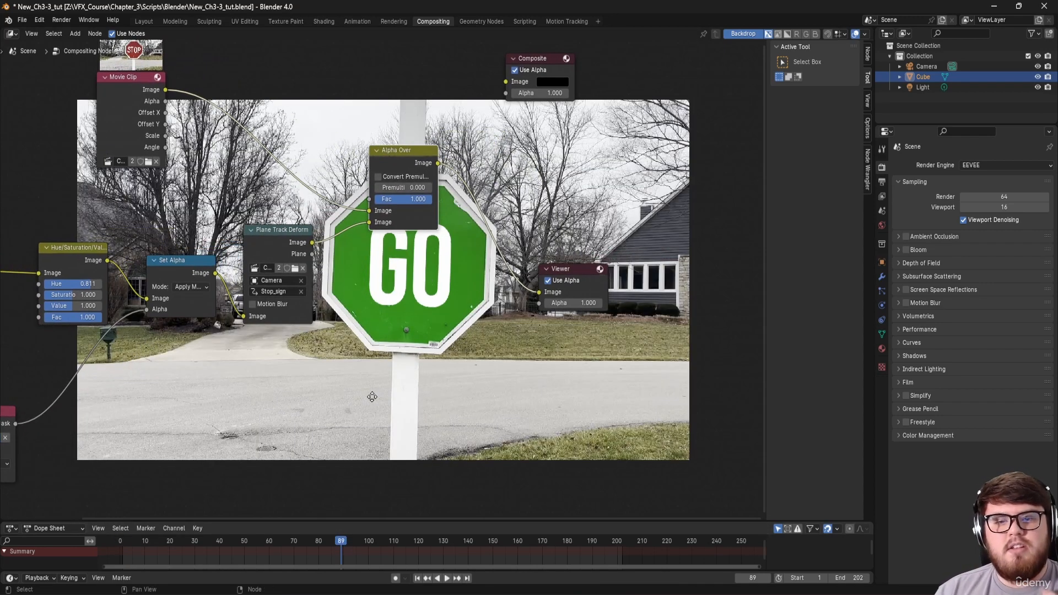
middle_drag(409, 361, 416, 290)
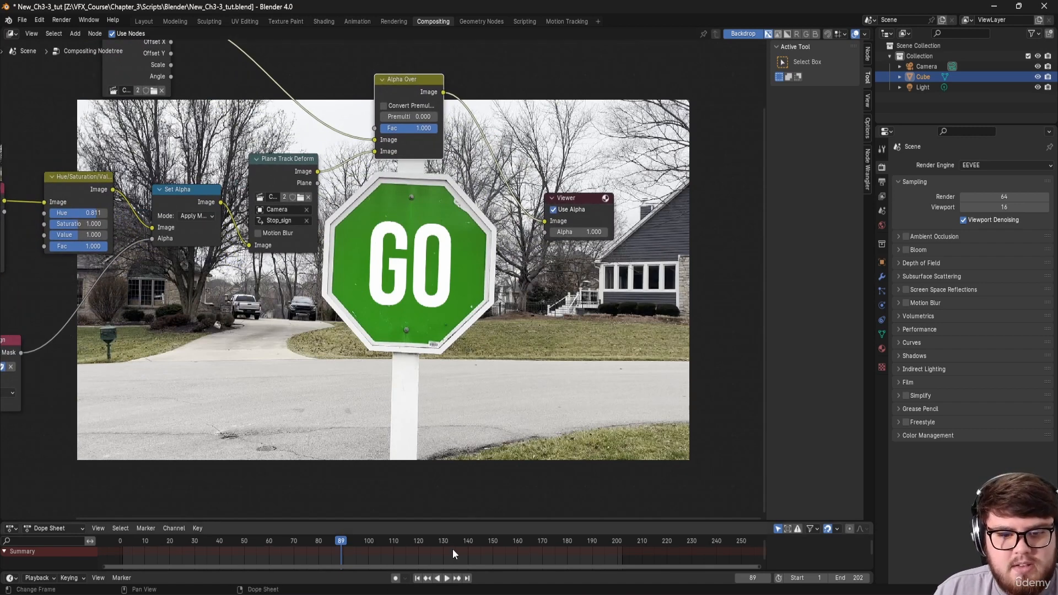
drag(467, 546, 483, 547)
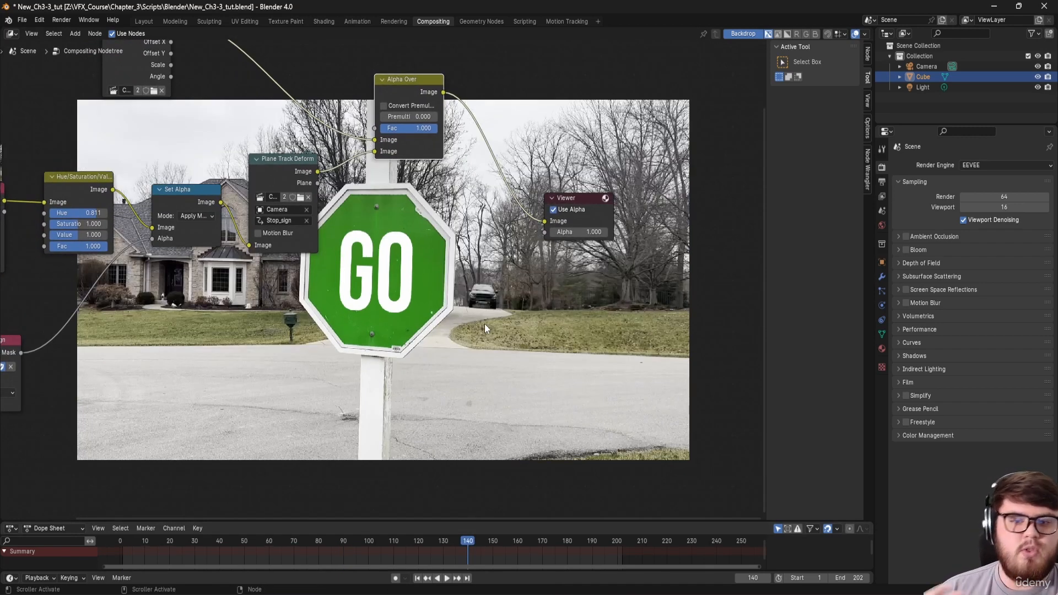
Step: Zoom the backdrop in twice around the GO sign and bring the clean plate and mask nodes into view
middle_drag(291, 241, 233, 248)
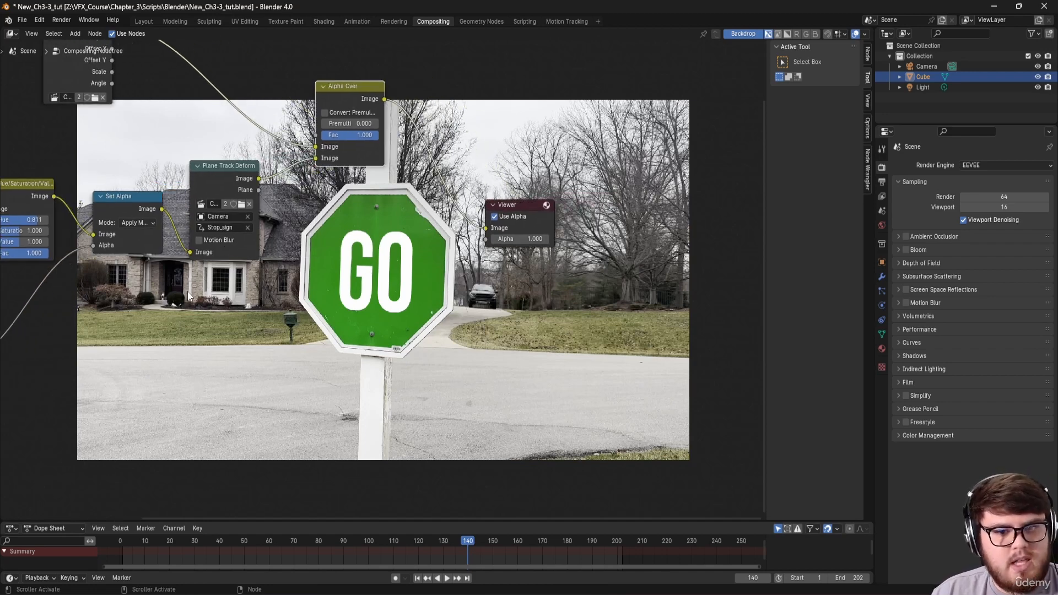
middle_drag(189, 296, 263, 338)
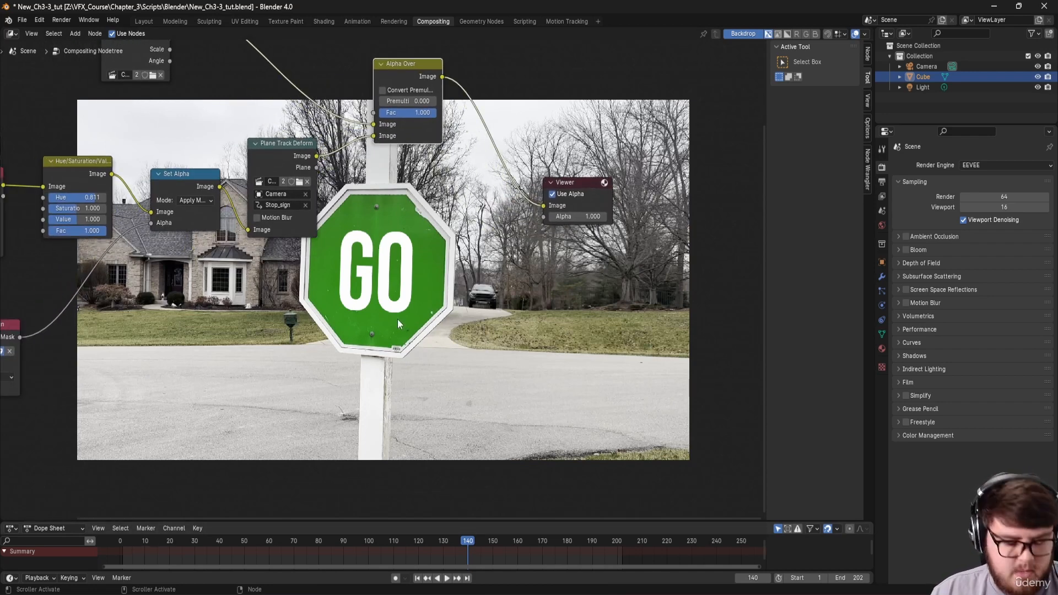
key(alt+v)
key(alt+v)
key(alt+v)
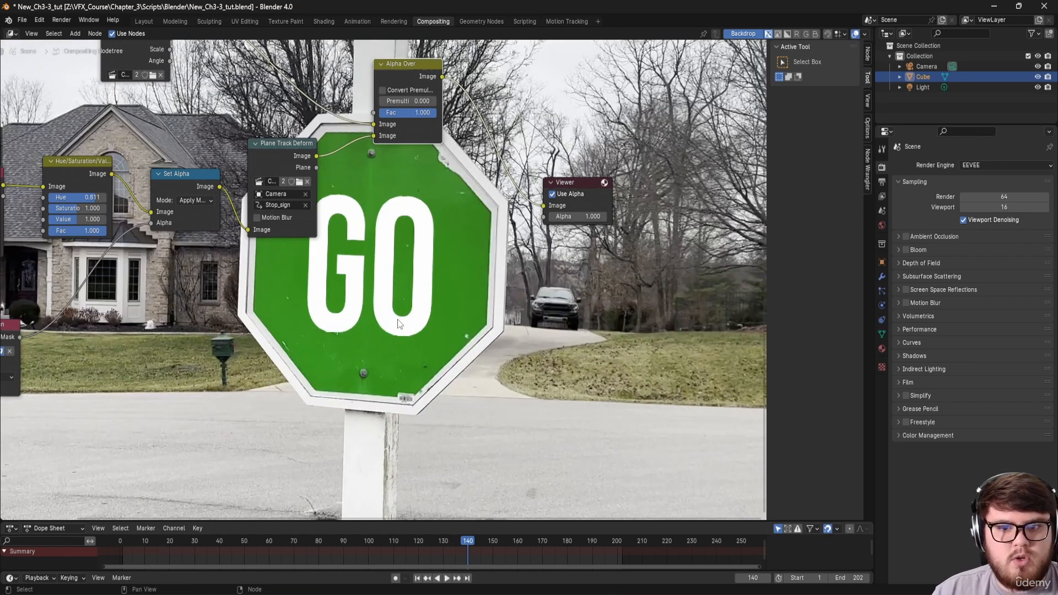
key(alt+v)
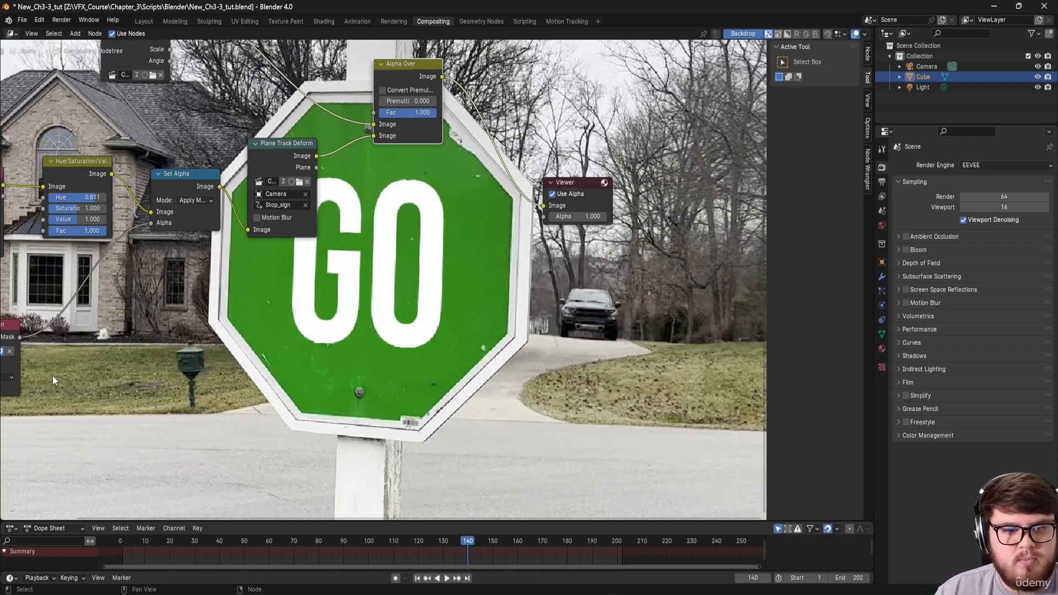
middle_drag(64, 378, 314, 341)
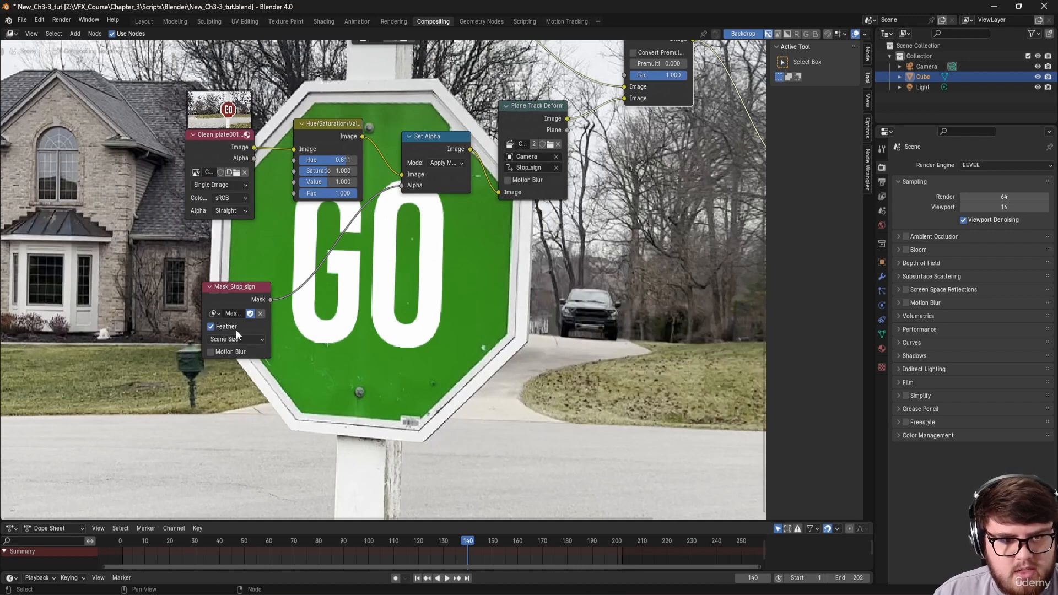
Step: Add a Blur node between Mask_Stop_sign and Set Alpha and preview the blurred mask
key(shift+a)
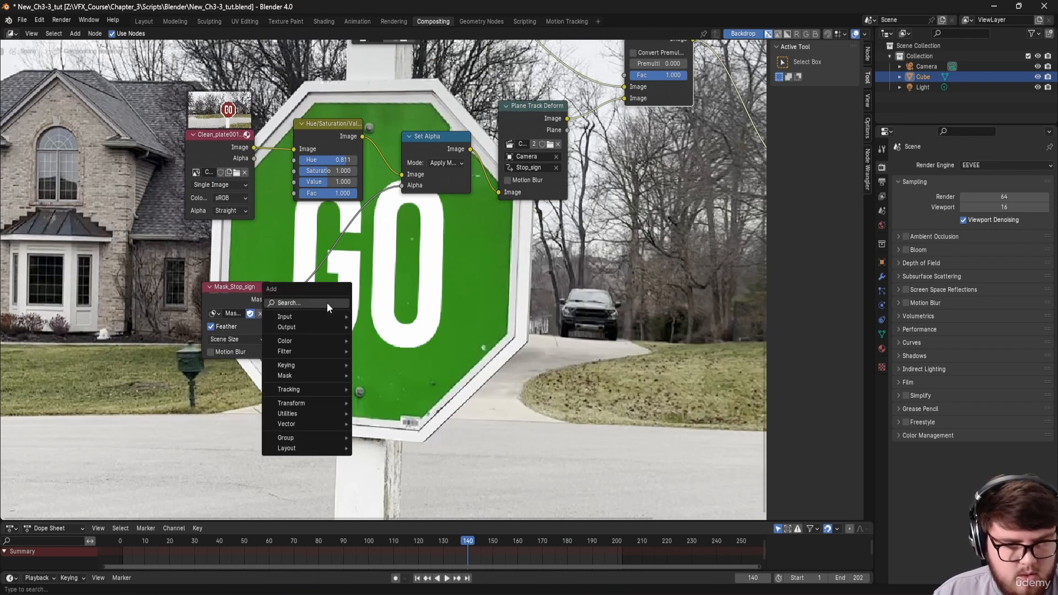
text(blur)
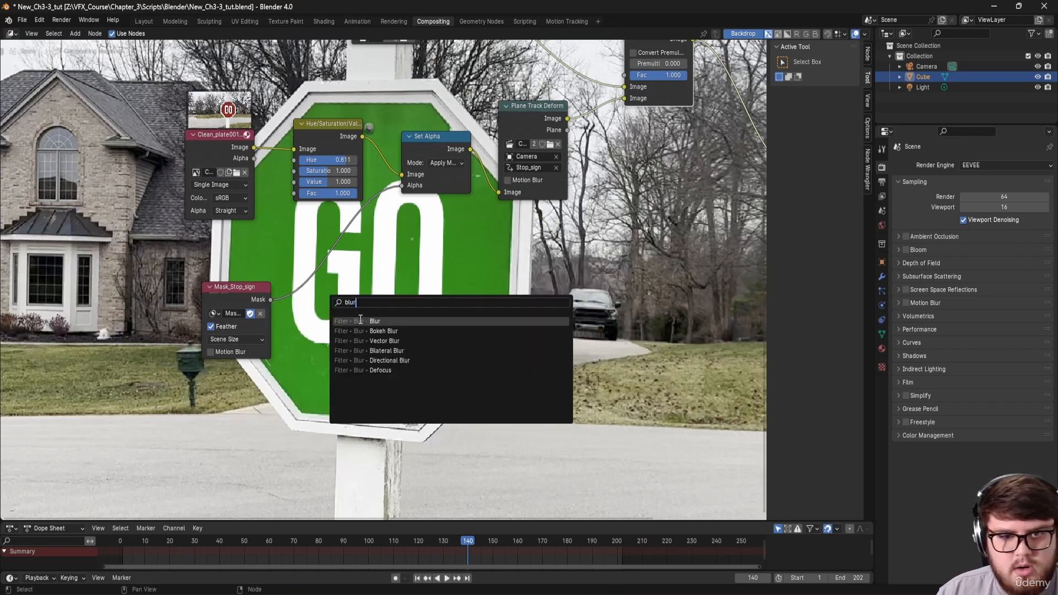
key(Return)
click(313, 262)
middle_drag(425, 245, 276, 313)
ctrl+shift+click(244, 305)
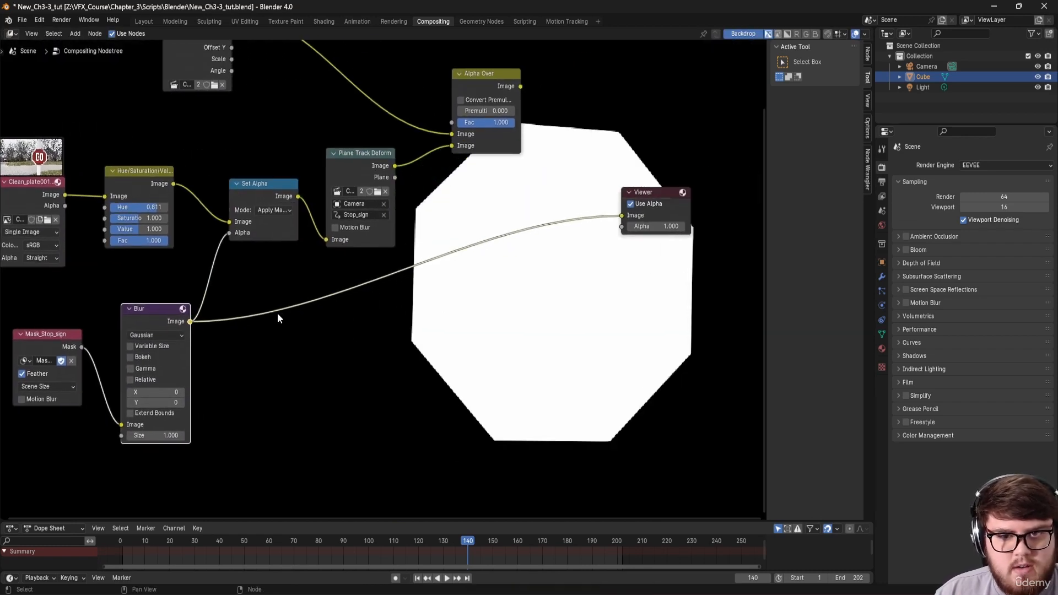
Step: Set the blur to Fast Gaussian with size 5 on X and Y, then preview the Alpha Over result
click(166, 335)
click(154, 396)
click(158, 359)
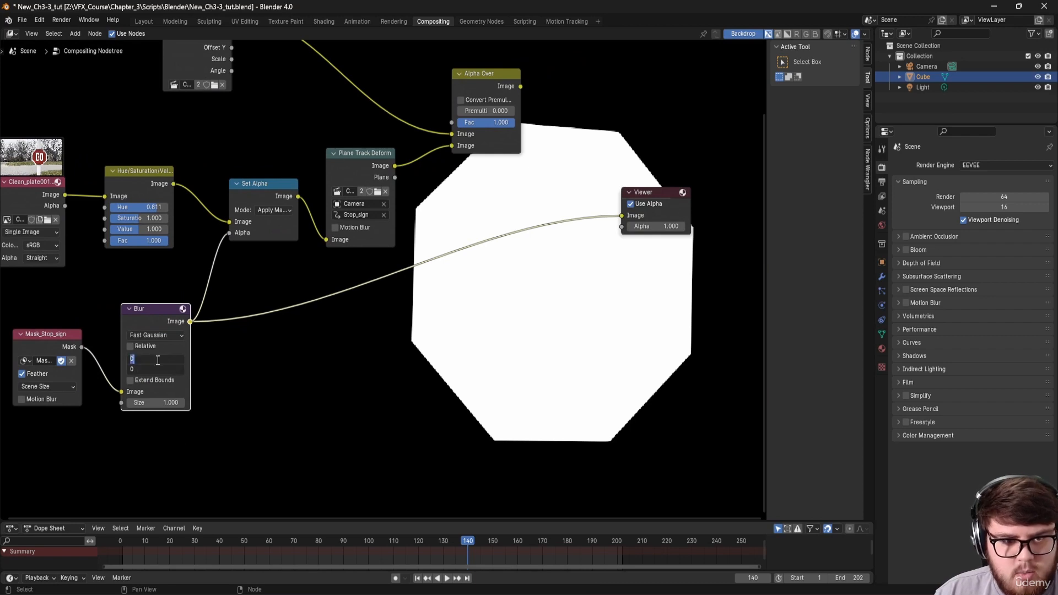
text(5)
key(Return)
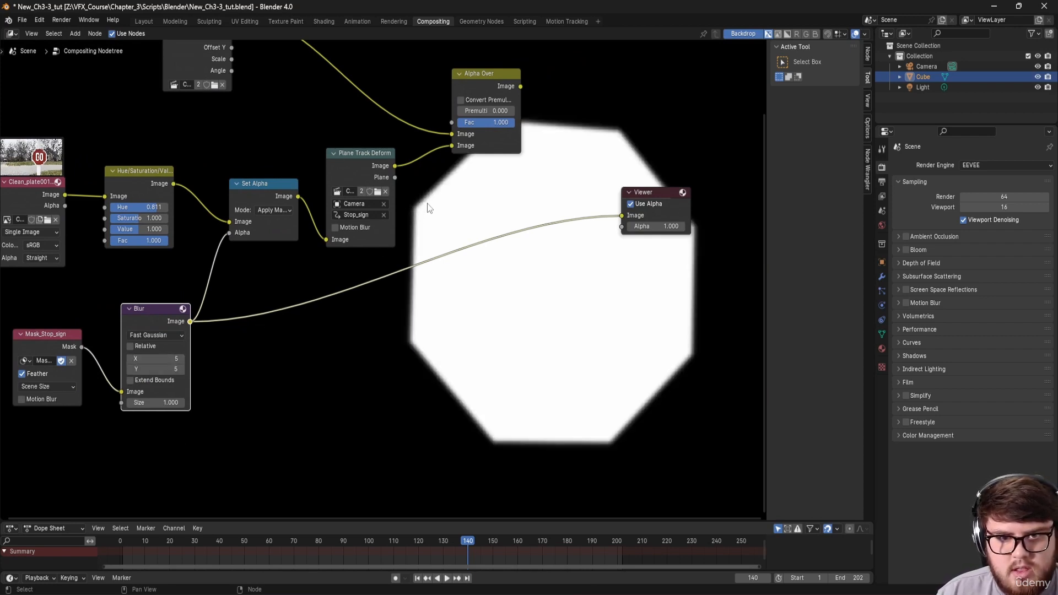
middle_drag(428, 208, 250, 376)
middle_drag(382, 234, 334, 267)
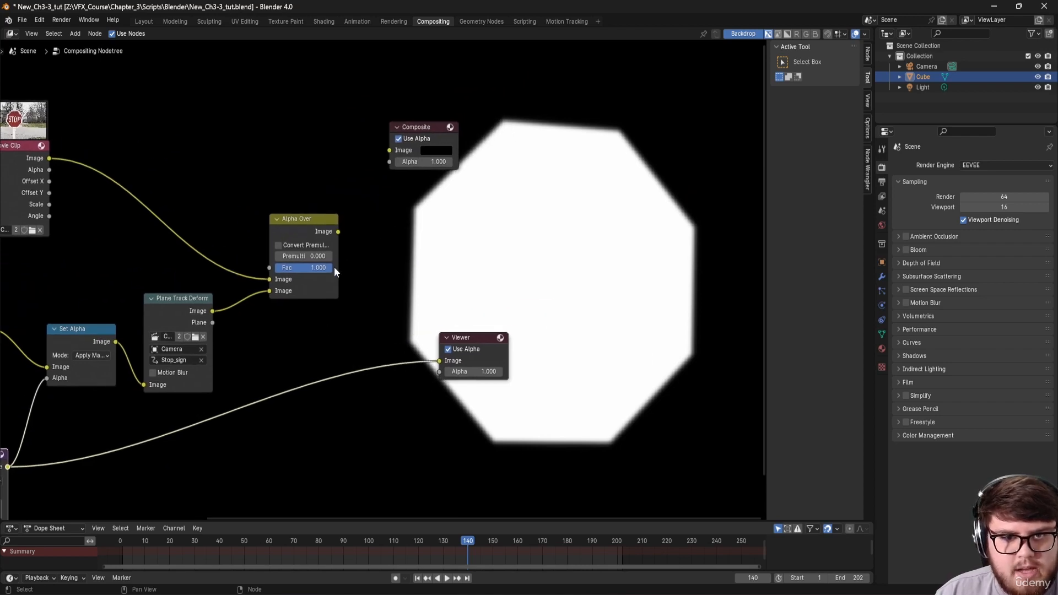
ctrl+shift+click(317, 227)
middle_drag(600, 218, 530, 238)
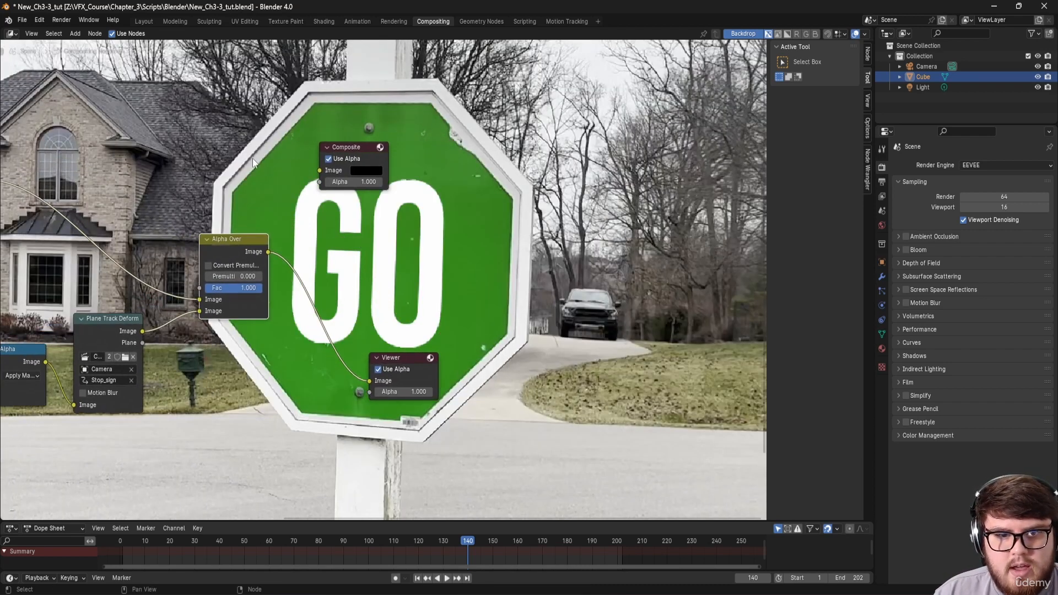
Step: Check the GO sign at frames 68 and 42 and zoom the backdrop back out to full frame
click(289, 537)
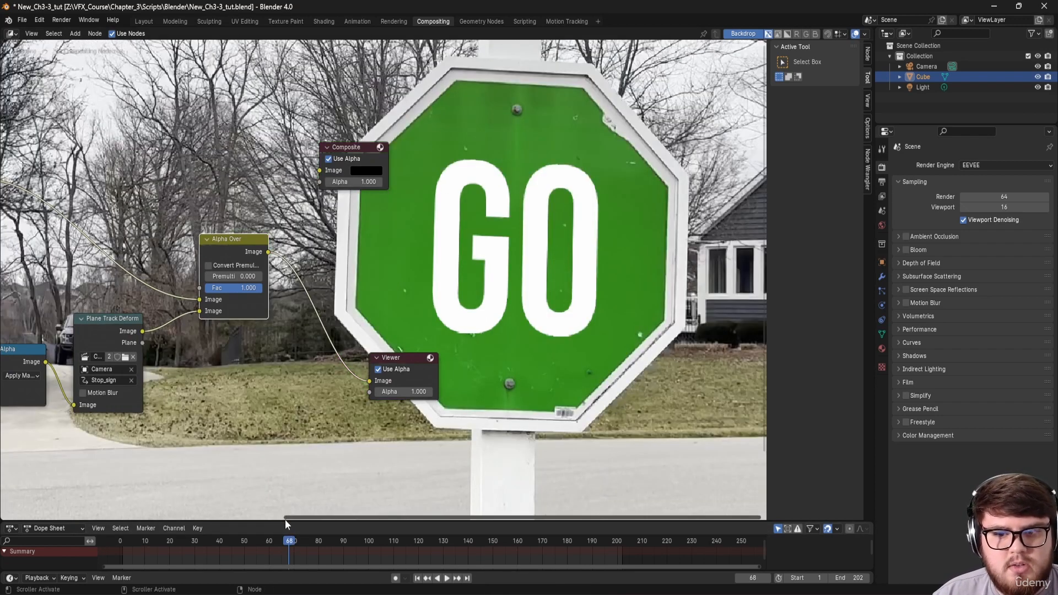
click(223, 547)
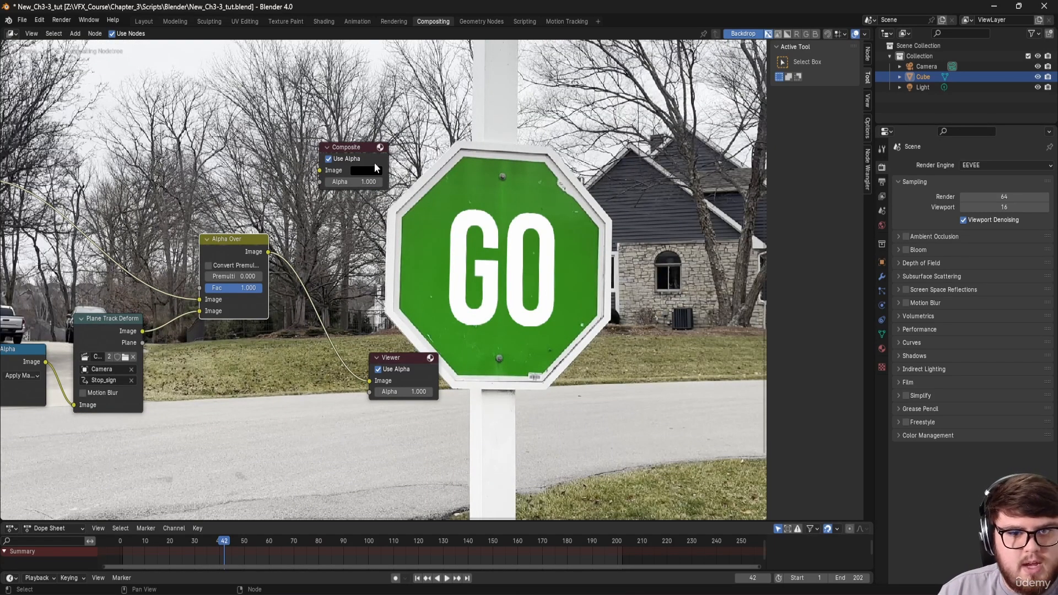
key(v)
key(v)
Step: Reposition the Composite node and link Alpha Over's Image output into it
drag(363, 147, 414, 169)
middle_drag(415, 171, 360, 246)
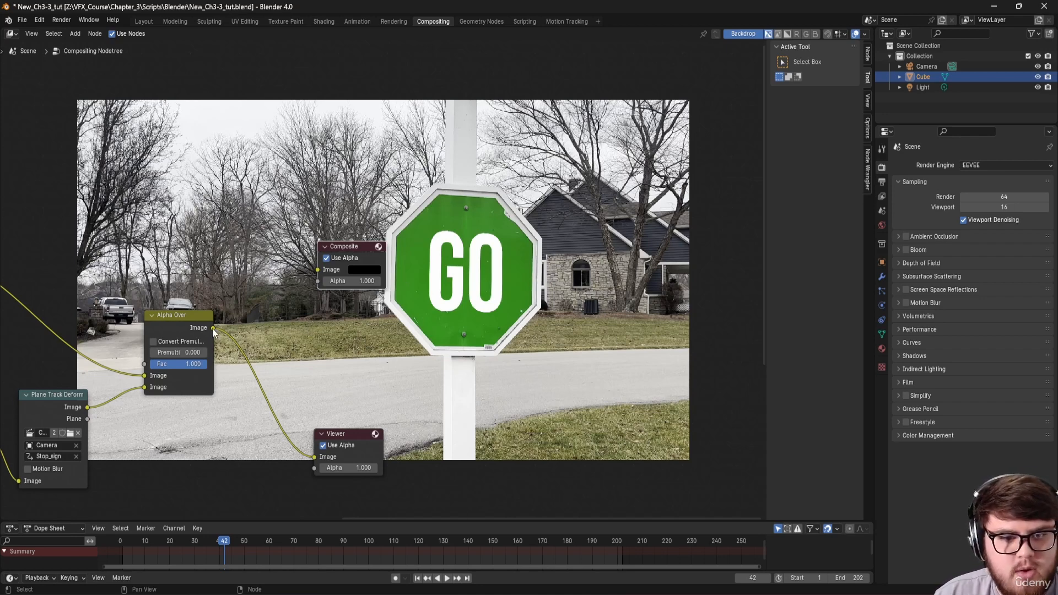
drag(213, 328, 317, 270)
middle_drag(310, 330, 442, 247)
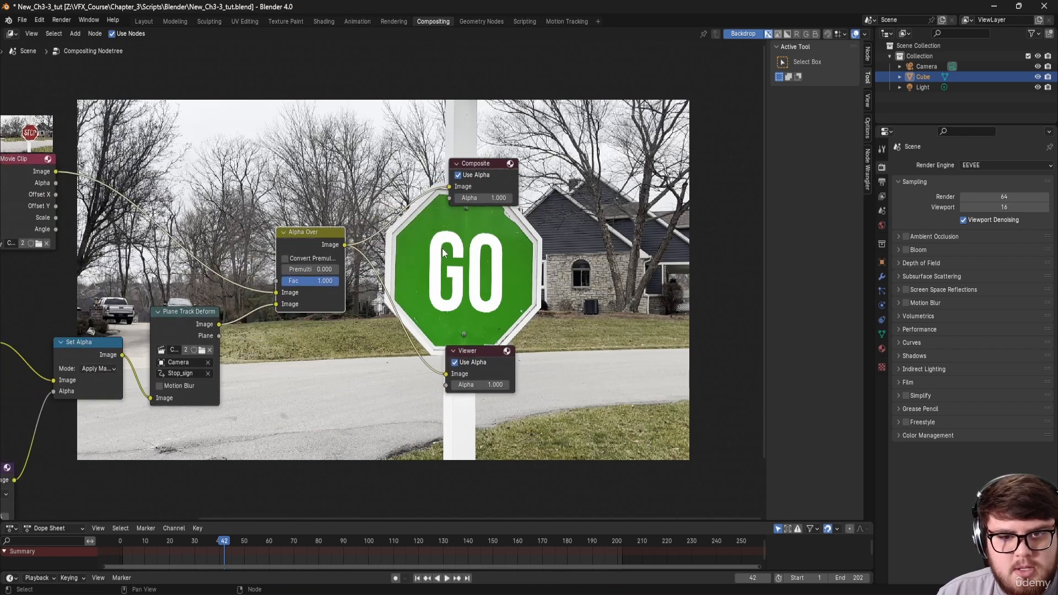
Step: Set the output to FFmpeg video with an MPEG-4 container and High Quality output
click(882, 183)
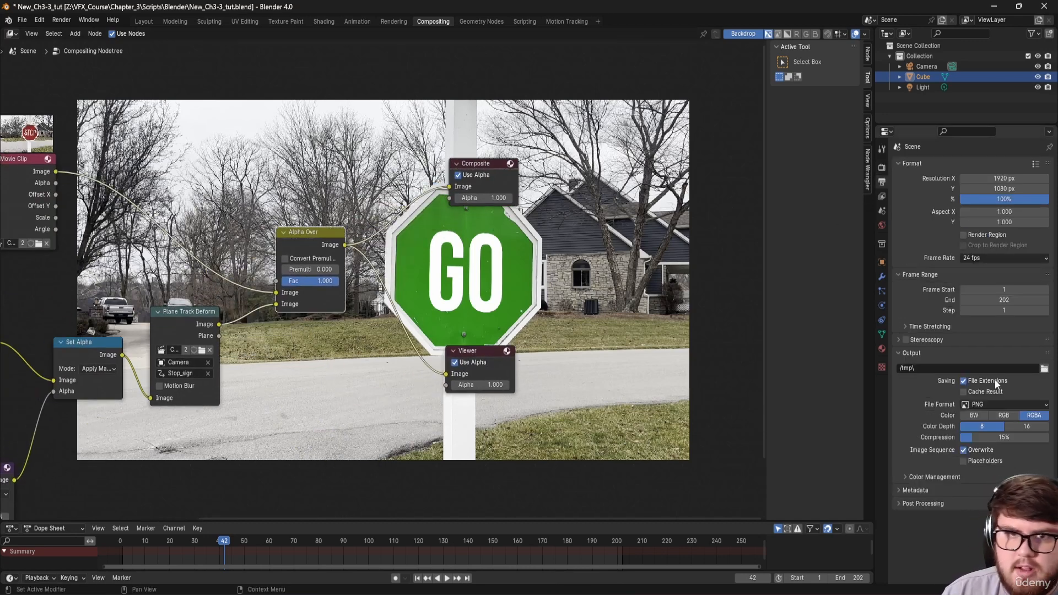
click(996, 405)
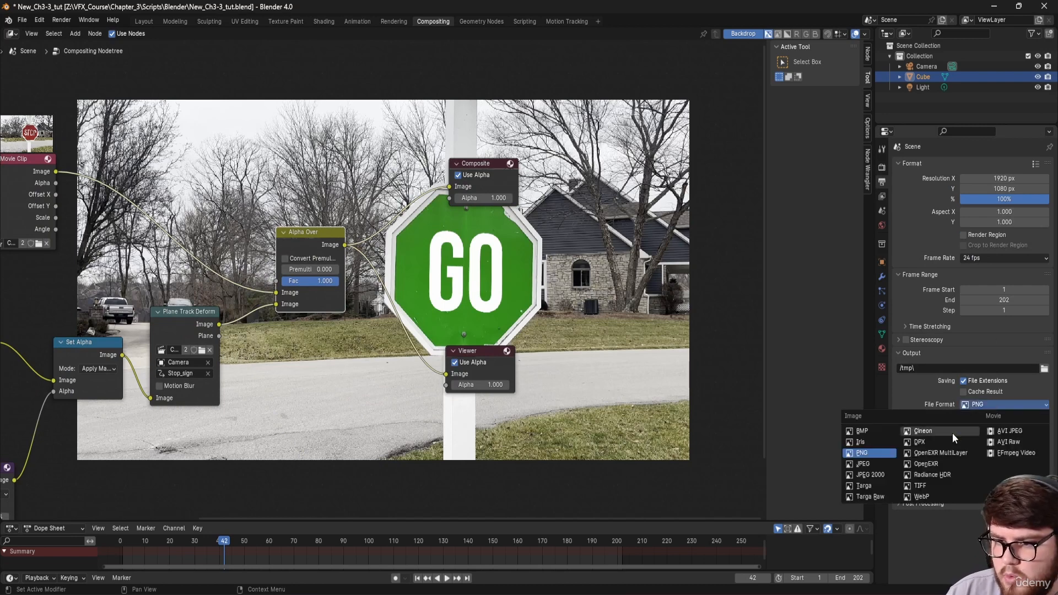
click(1009, 452)
scroll(934, 438, down, 2)
click(983, 423)
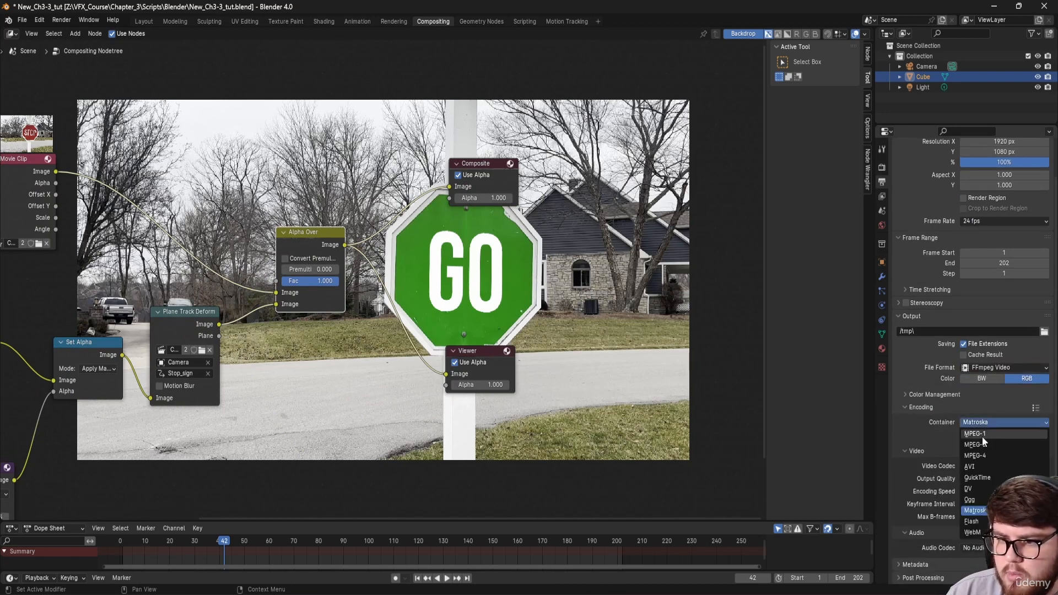
click(960, 465)
click(964, 477)
click(973, 466)
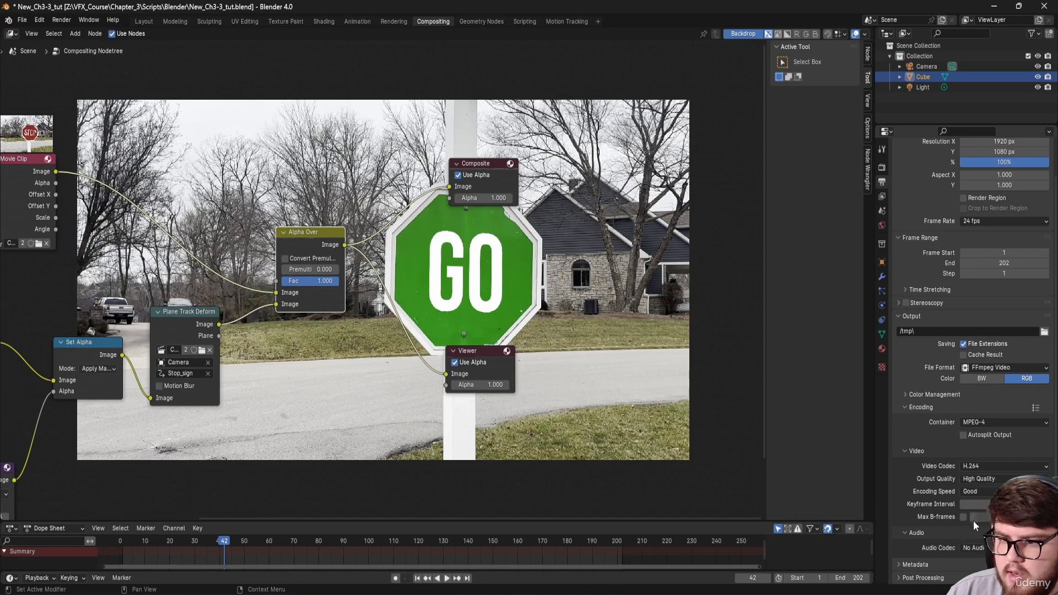
Step: Save New_Ch3-3_tut.blend, fit the node tree in view, and start rendering the animation
key(ctrl+s)
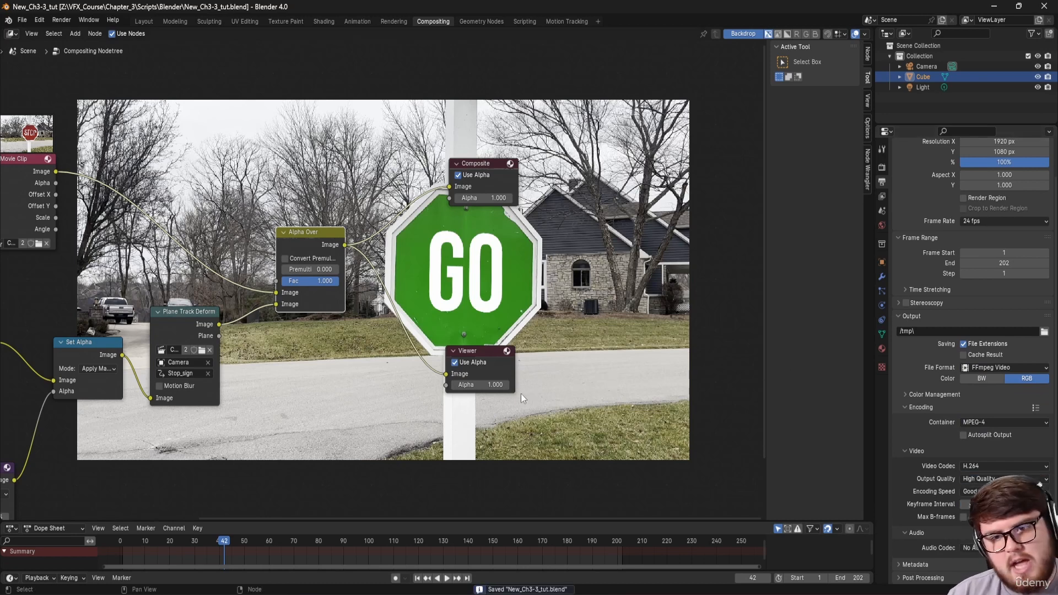
middle_drag(464, 323, 614, 293)
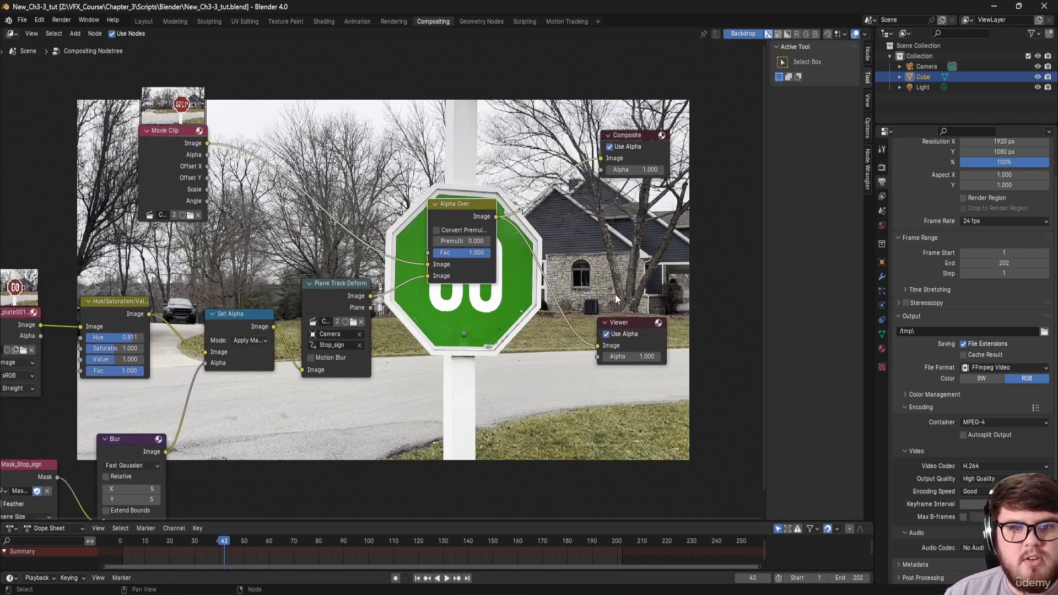
key(ctrl+s)
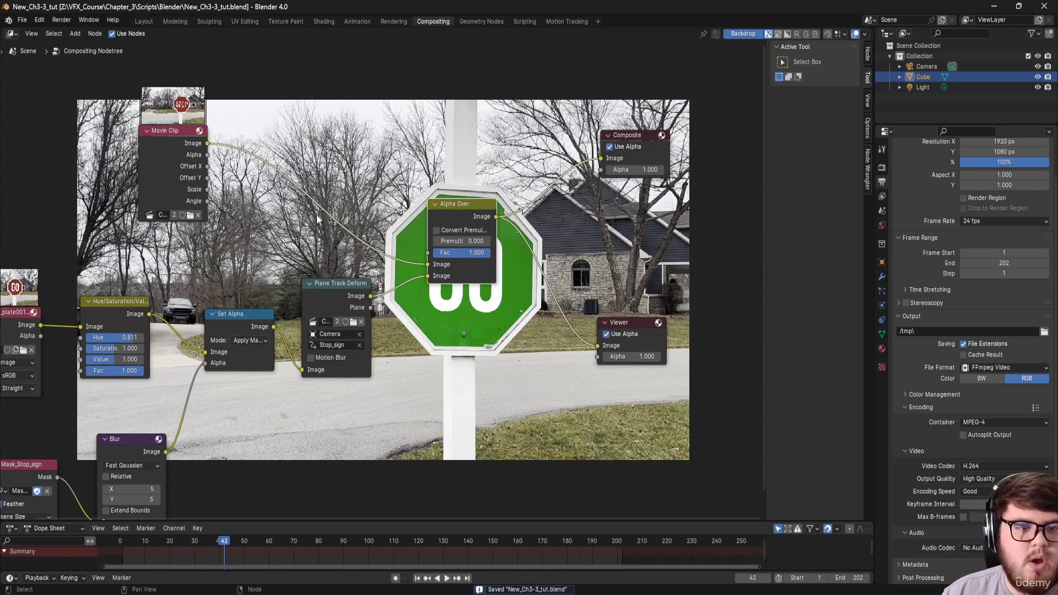
key(Home)
click(61, 20)
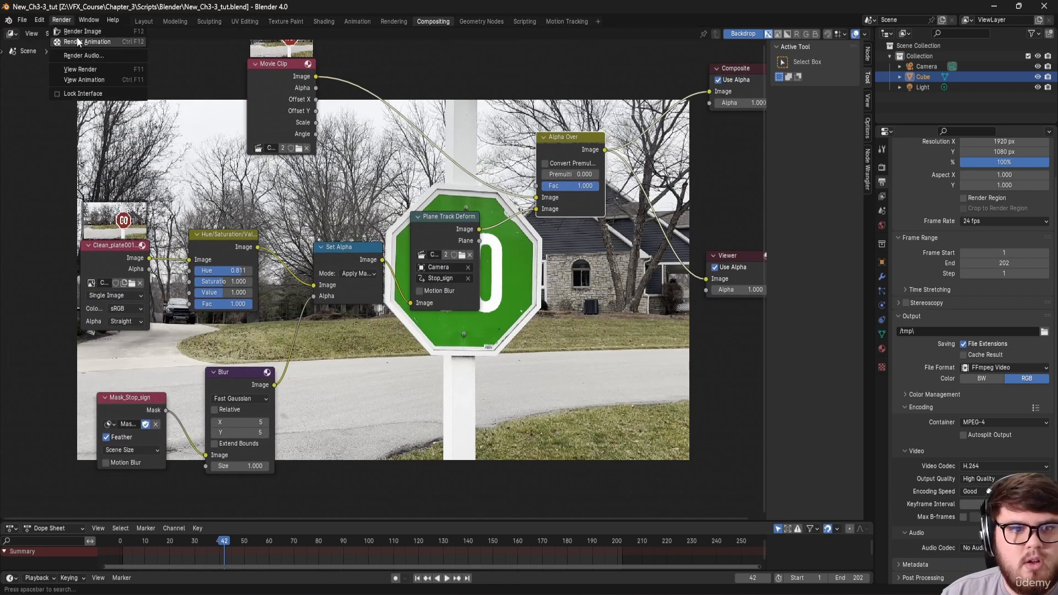
click(77, 42)
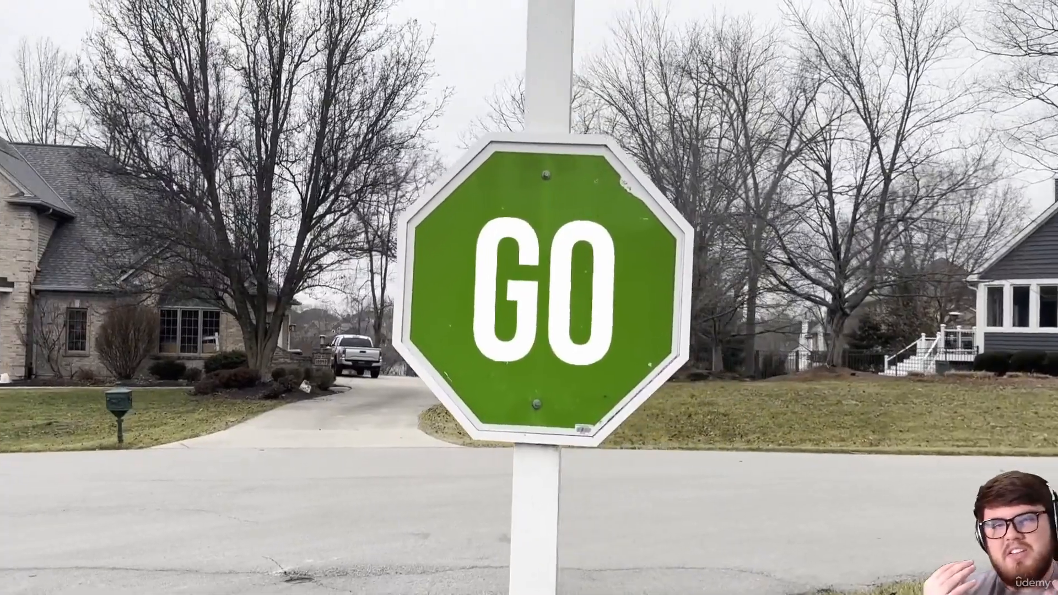